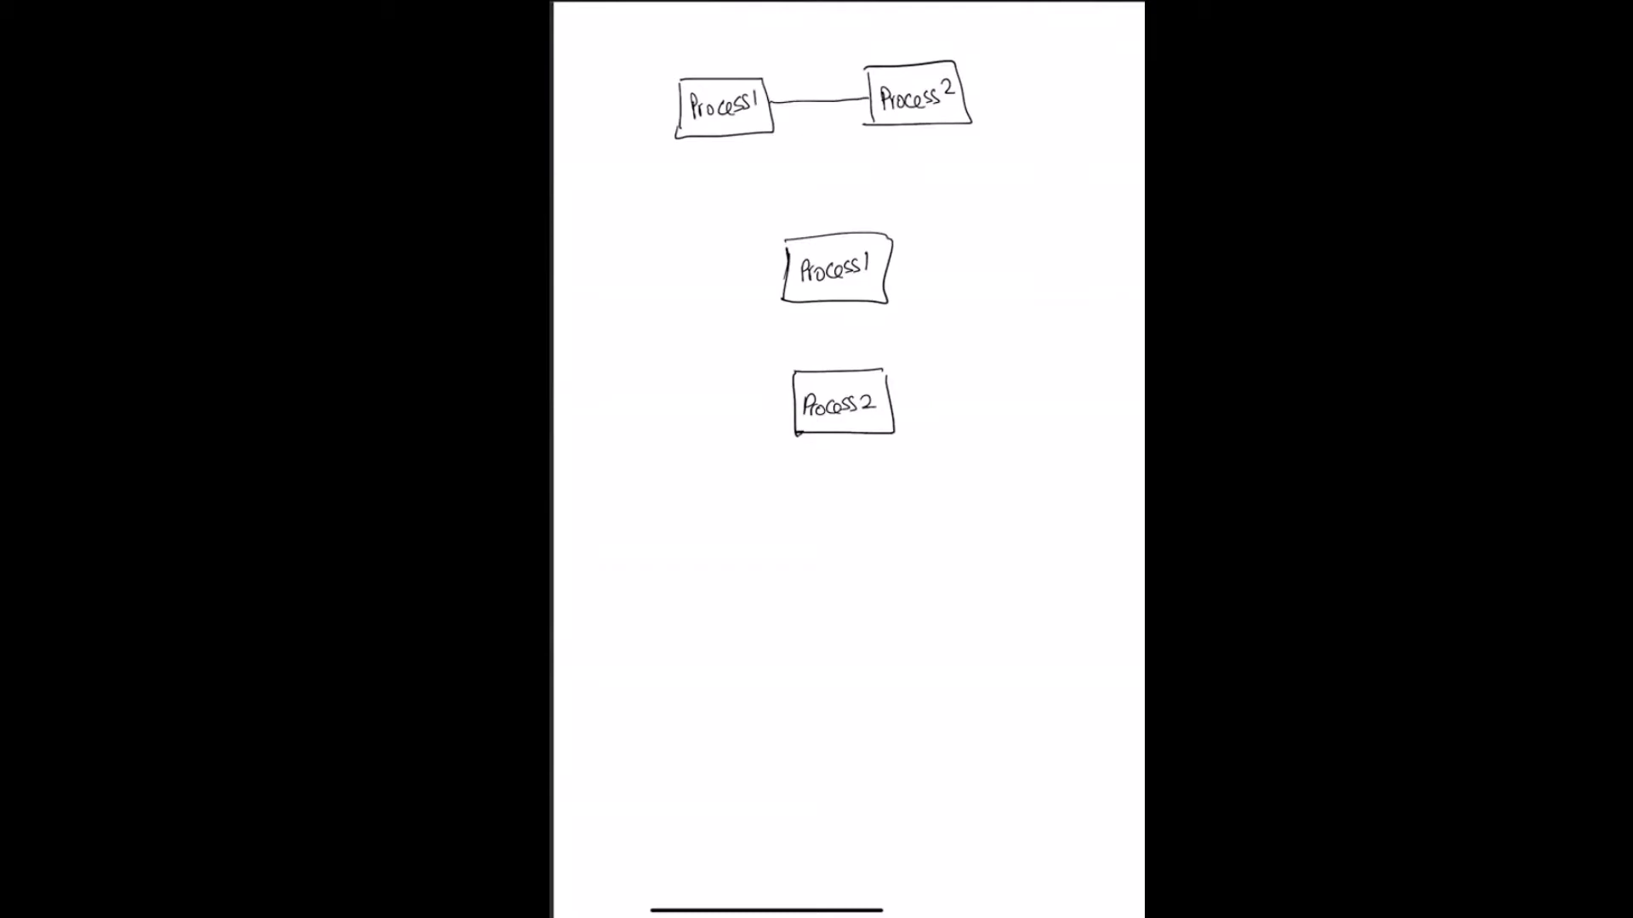
Draw pink boxes labelled Station 1 and Station 2 to the left of the lower Process1 and Process2 boxes.
mouse_move(613, 239)
left_mouse_down()
mouse_move(612, 295)
mouse_move(689, 238)
mouse_move(615, 297)
mouse_move(619, 279)
left_mouse_up()
mouse_move(631, 258)
left_mouse_down()
mouse_move(632, 280)
mouse_move(680, 274)
left_mouse_up()
left_click_drag(617, 384, 617, 453)
left_click_drag(617, 384, 687, 449)
mouse_move(687, 448)
left_mouse_down()
mouse_move(616, 451)
mouse_move(627, 425)
mouse_move(653, 427)
left_mouse_up()
mouse_move(660, 403)
left_mouse_down()
mouse_move(662, 427)
mouse_move(685, 425)
mouse_move(660, 440)
left_mouse_up()
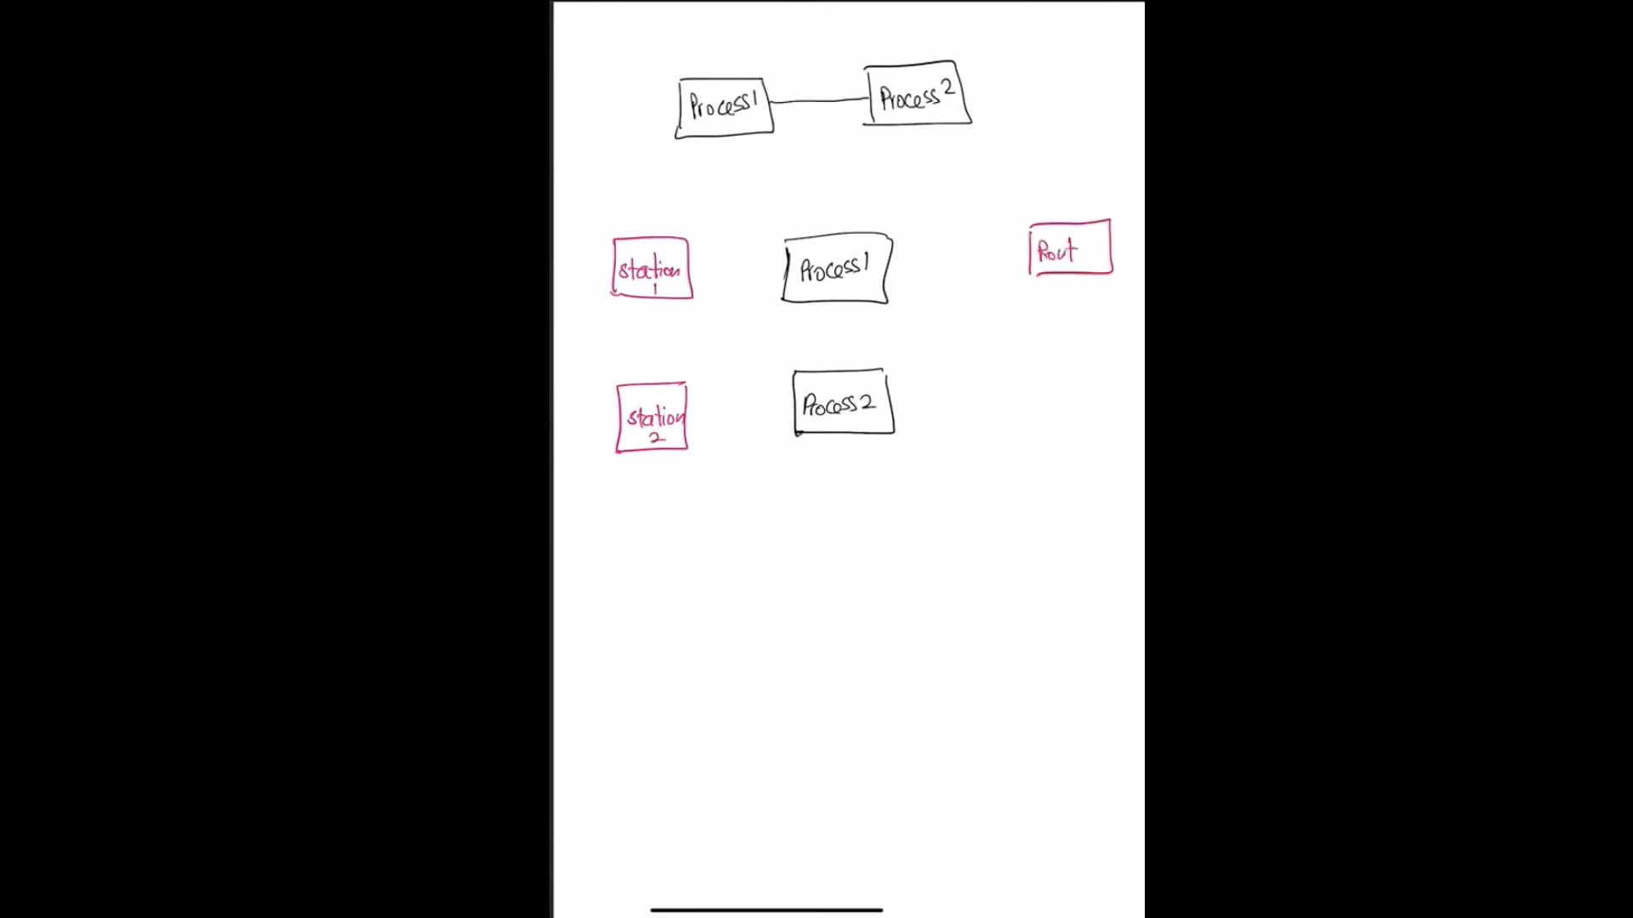
Complete the Route 1 label and draw a pink box labelled Route 2 to the right of Process2.
left_click_drag(1076, 253, 1090, 260)
left_click_drag(1100, 242, 1101, 263)
left_click_drag(1025, 379, 1024, 421)
left_click_drag(1027, 370, 1109, 418)
left_click_drag(1023, 423, 1109, 420)
left_click_drag(1037, 391, 1051, 409)
left_click_drag(1056, 398, 1070, 405)
left_click_drag(1074, 388, 1103, 401)
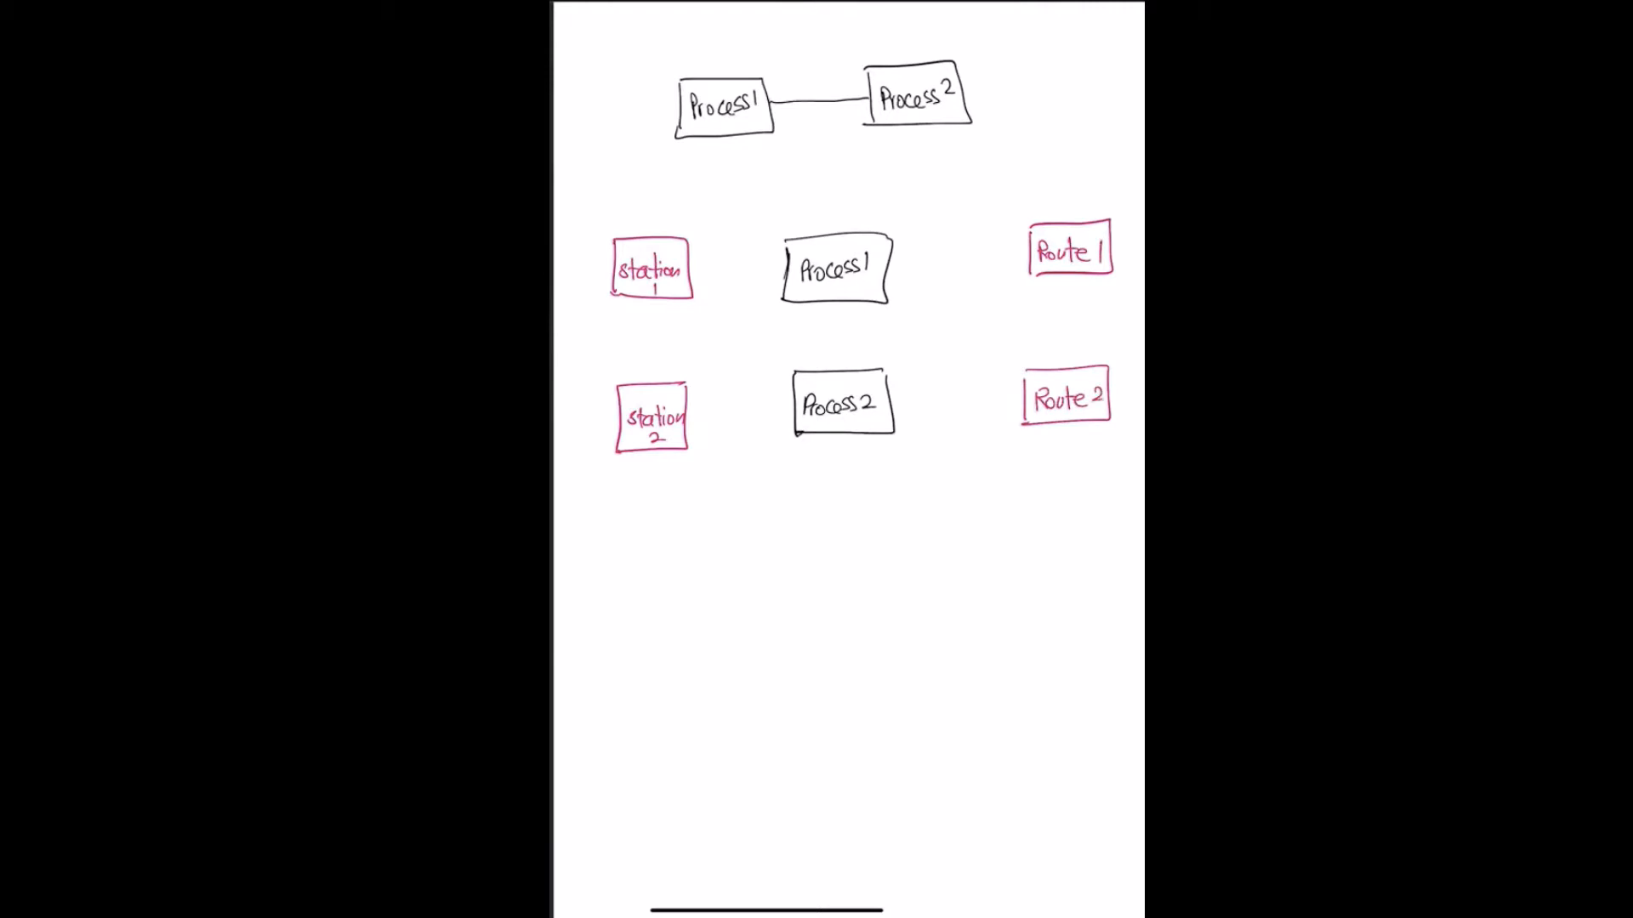
Connect Station 1, Process1 and Route 1 with pink lines, and likewise Station 2, Process2 and Route 2.
left_click_drag(685, 265, 784, 267)
left_click_drag(885, 266, 1029, 259)
left_click_drag(686, 414, 1025, 400)
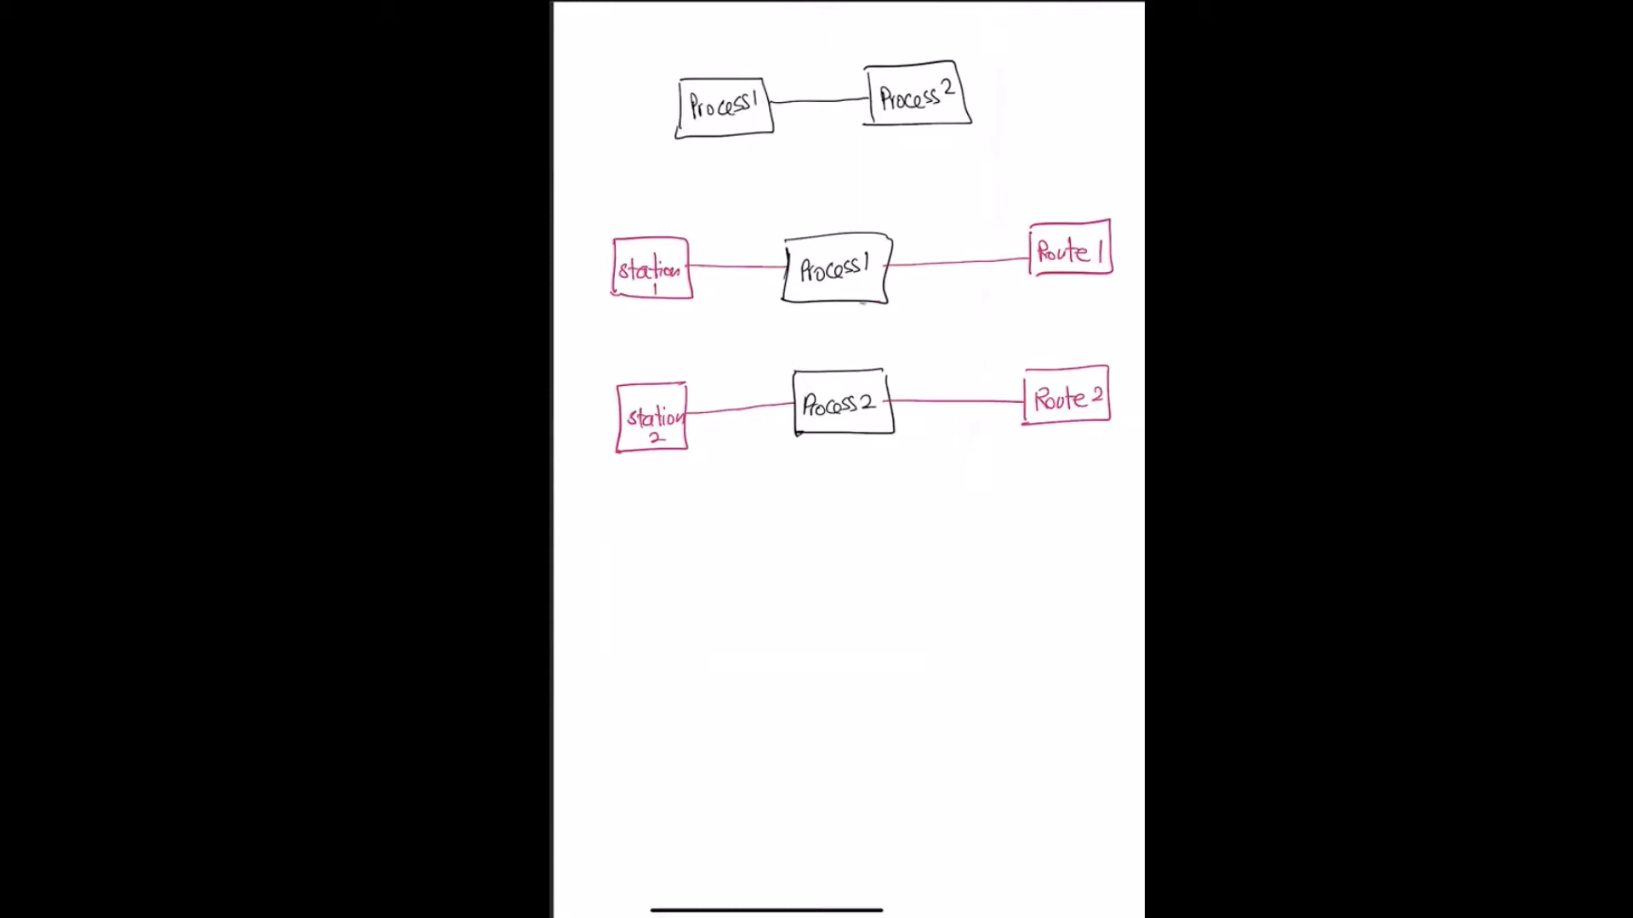
Emphasise the Station 2 and Route boxes with underlines and brackets, and put a tick below Route 1.
left_click_drag(1032, 276, 1047, 274)
left_click_drag(1045, 276, 1110, 275)
left_click_drag(631, 451, 653, 450)
mouse_move(1125, 277)
left_mouse_down()
mouse_move(1127, 292)
mouse_move(1016, 284)
left_mouse_up()
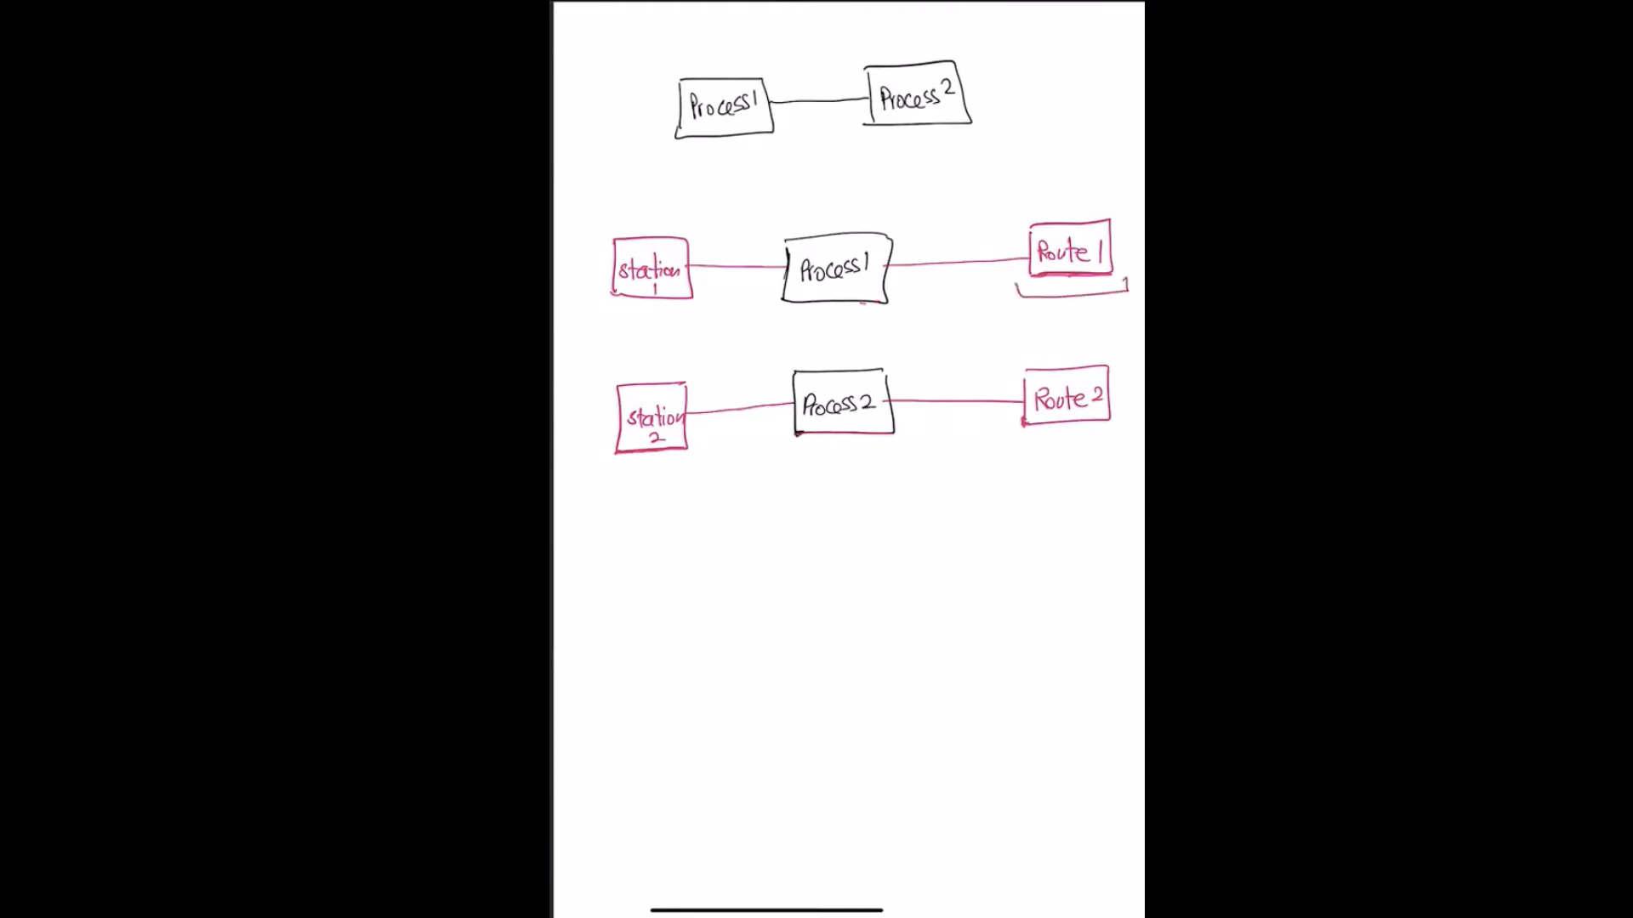
left_click_drag(1127, 441, 995, 431)
left_click_drag(1056, 296, 1078, 286)
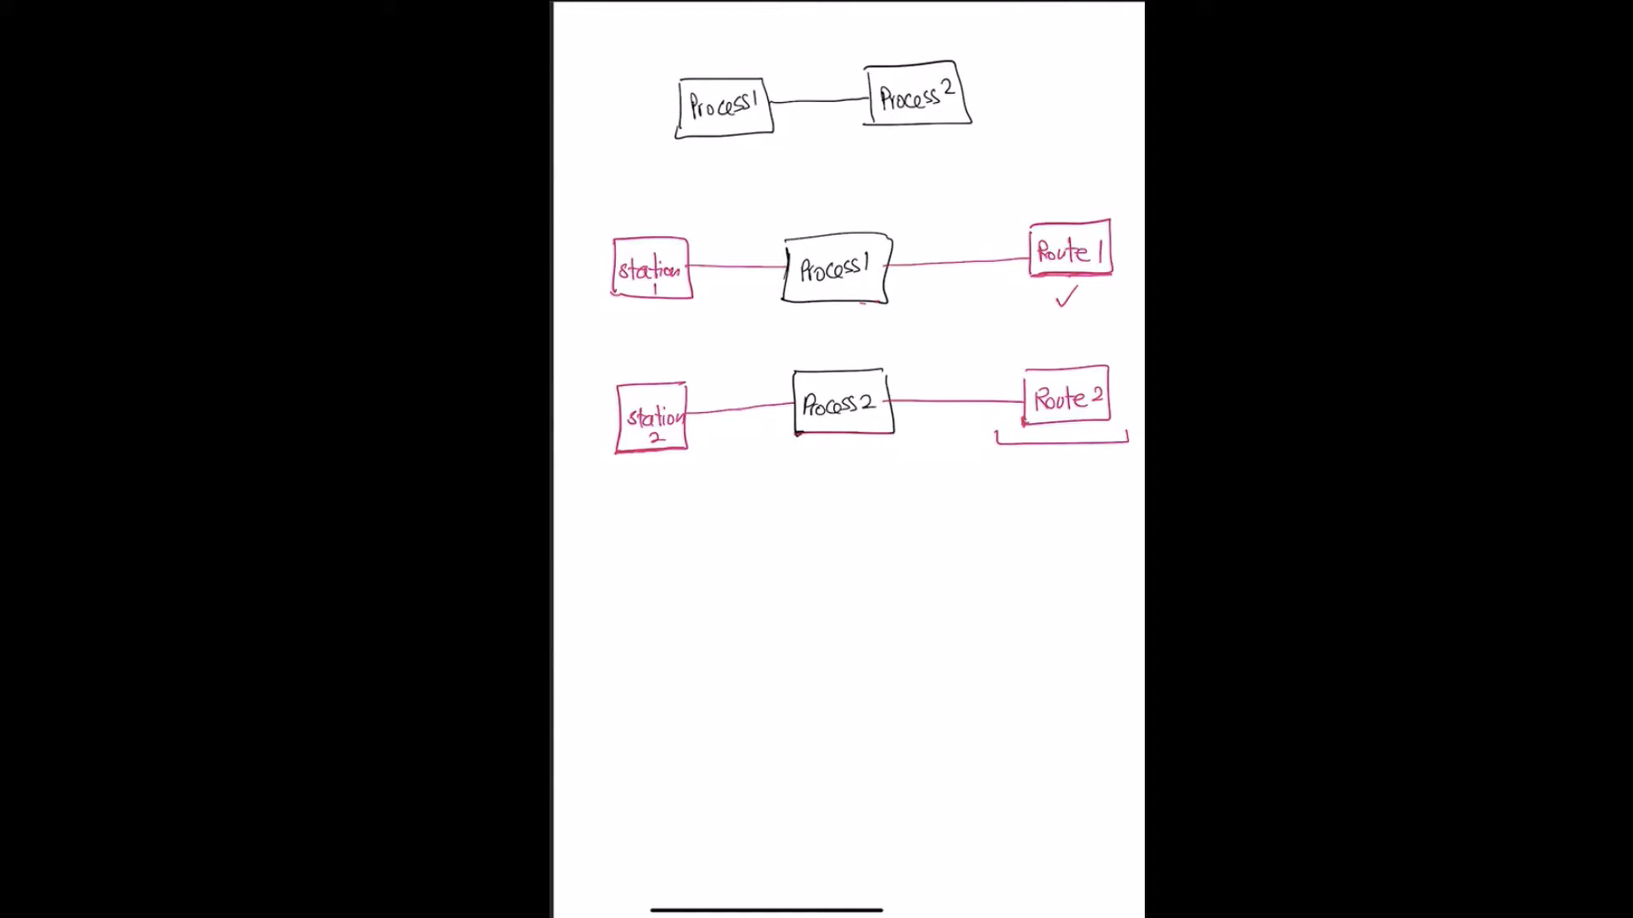
Underline Process1 and Route 1, and insert a connected green Seize box between them.
mouse_move(842, 301)
left_mouse_down()
mouse_move(788, 300)
mouse_move(883, 304)
mouse_move(823, 303)
left_mouse_up()
left_click_drag(1111, 274, 1034, 275)
mouse_move(934, 232)
left_mouse_down()
mouse_move(925, 284)
mouse_move(994, 278)
mouse_move(926, 284)
left_mouse_up()
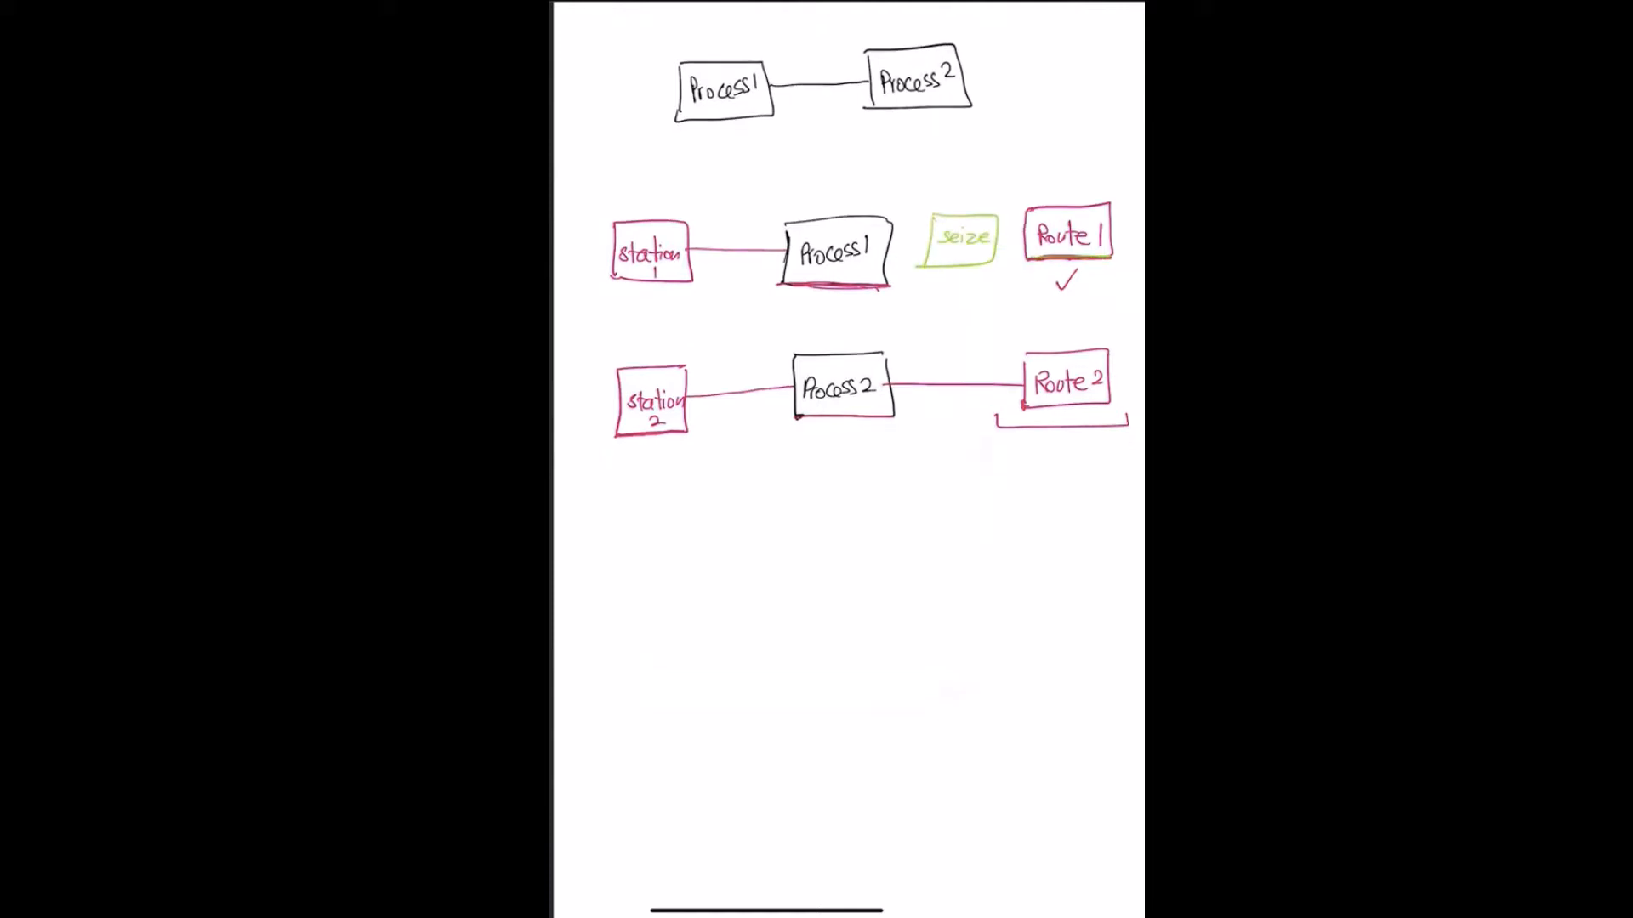
left_click_drag(890, 247, 923, 247)
Retrace the outline of the Station 2 box and the lower edge of the Process2 box.
left_click_drag(628, 436, 678, 432)
mouse_move(891, 416)
left_mouse_down()
mouse_move(808, 416)
mouse_move(872, 418)
left_mouse_up()
mouse_move(686, 368)
left_mouse_down()
mouse_move(621, 391)
mouse_move(634, 434)
mouse_move(684, 378)
left_mouse_up()
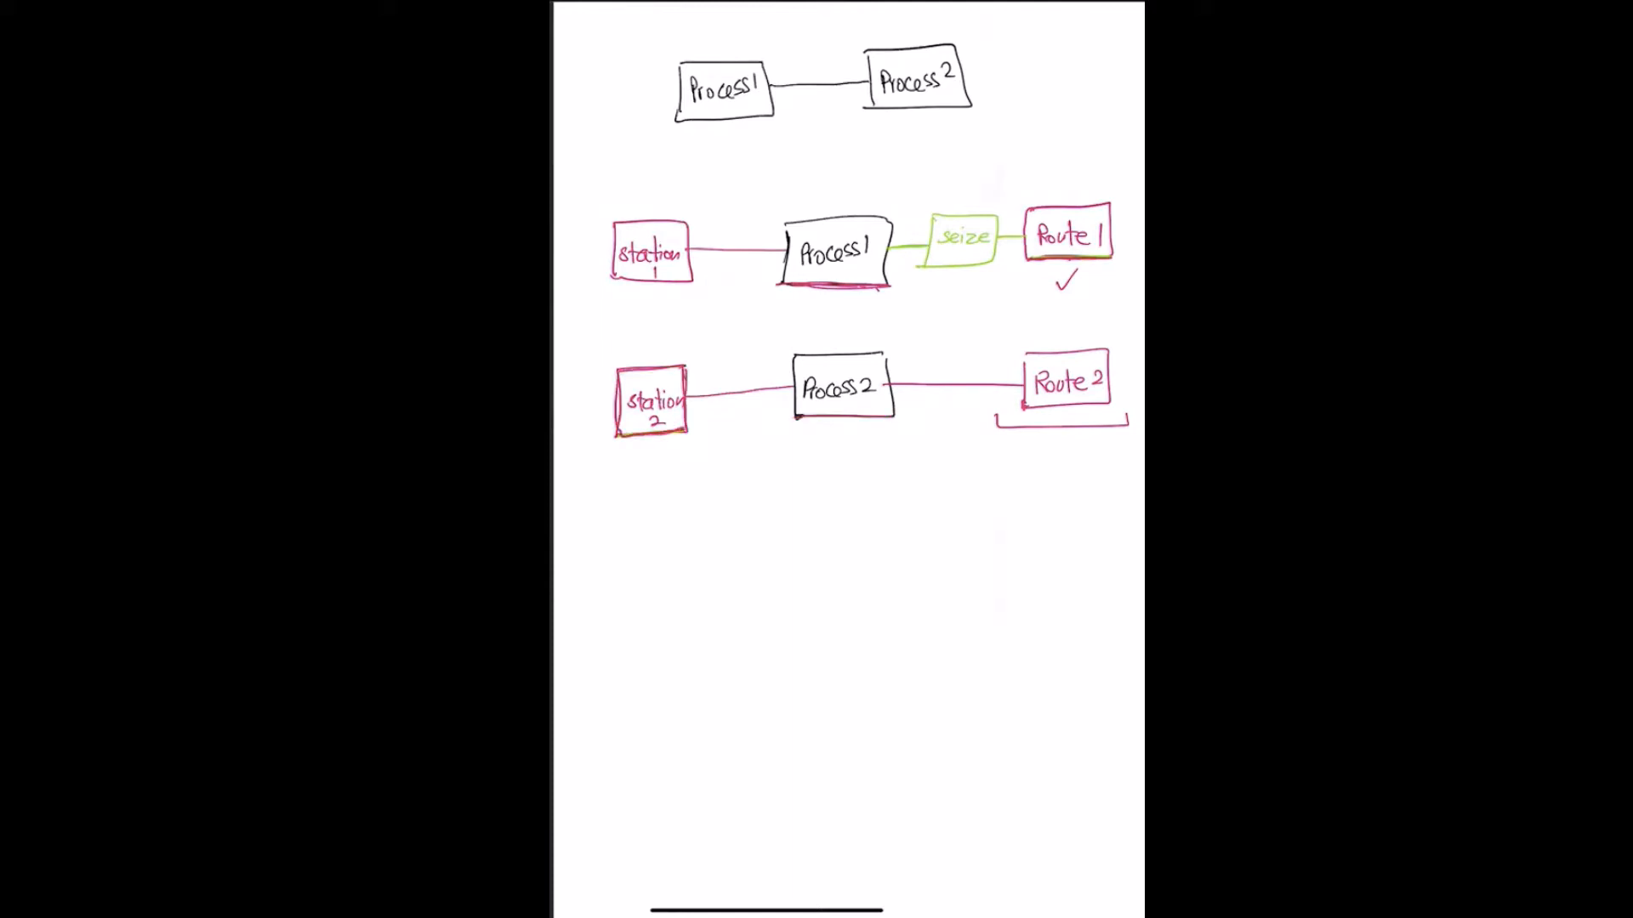
Insert a green Release box between Station 2 and Process2, connected to both in place of the direct line.
left_click(795, 3)
left_click(1038, 553)
mouse_move(770, 363)
left_mouse_down()
mouse_move(767, 423)
mouse_move(729, 401)
mouse_move(770, 391)
mouse_move(713, 394)
left_mouse_up()
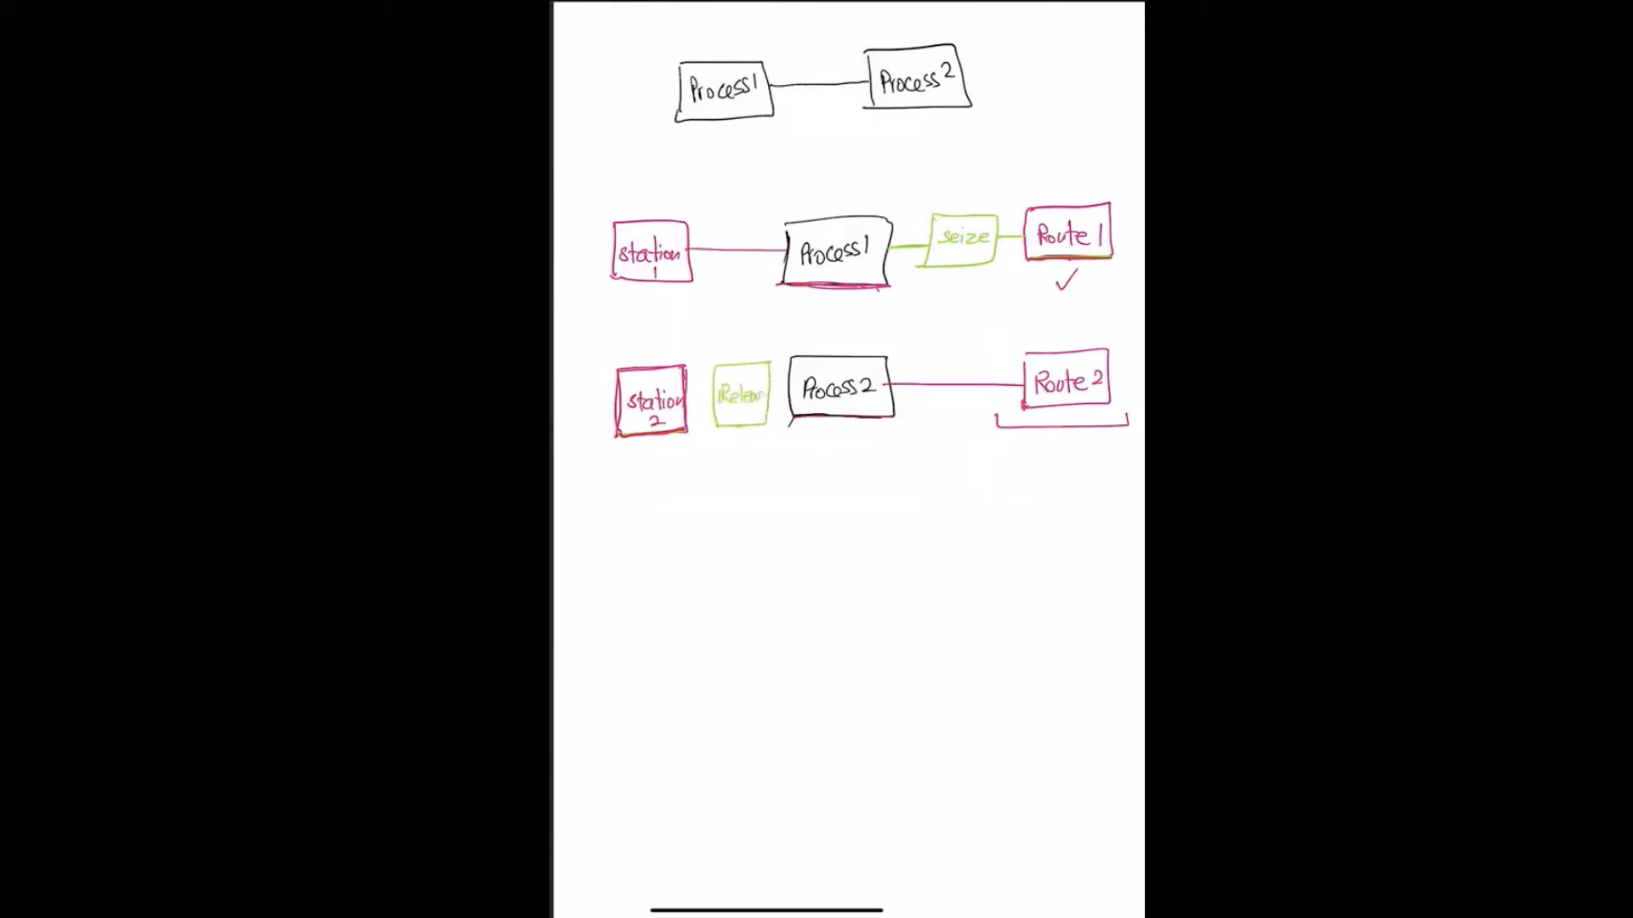
left_click_drag(768, 393, 790, 389)
Retrace the Release box's edges and underline Process2 in green.
left_click_drag(719, 367, 758, 364)
left_click_drag(727, 428, 763, 427)
left_click_drag(789, 417, 891, 416)
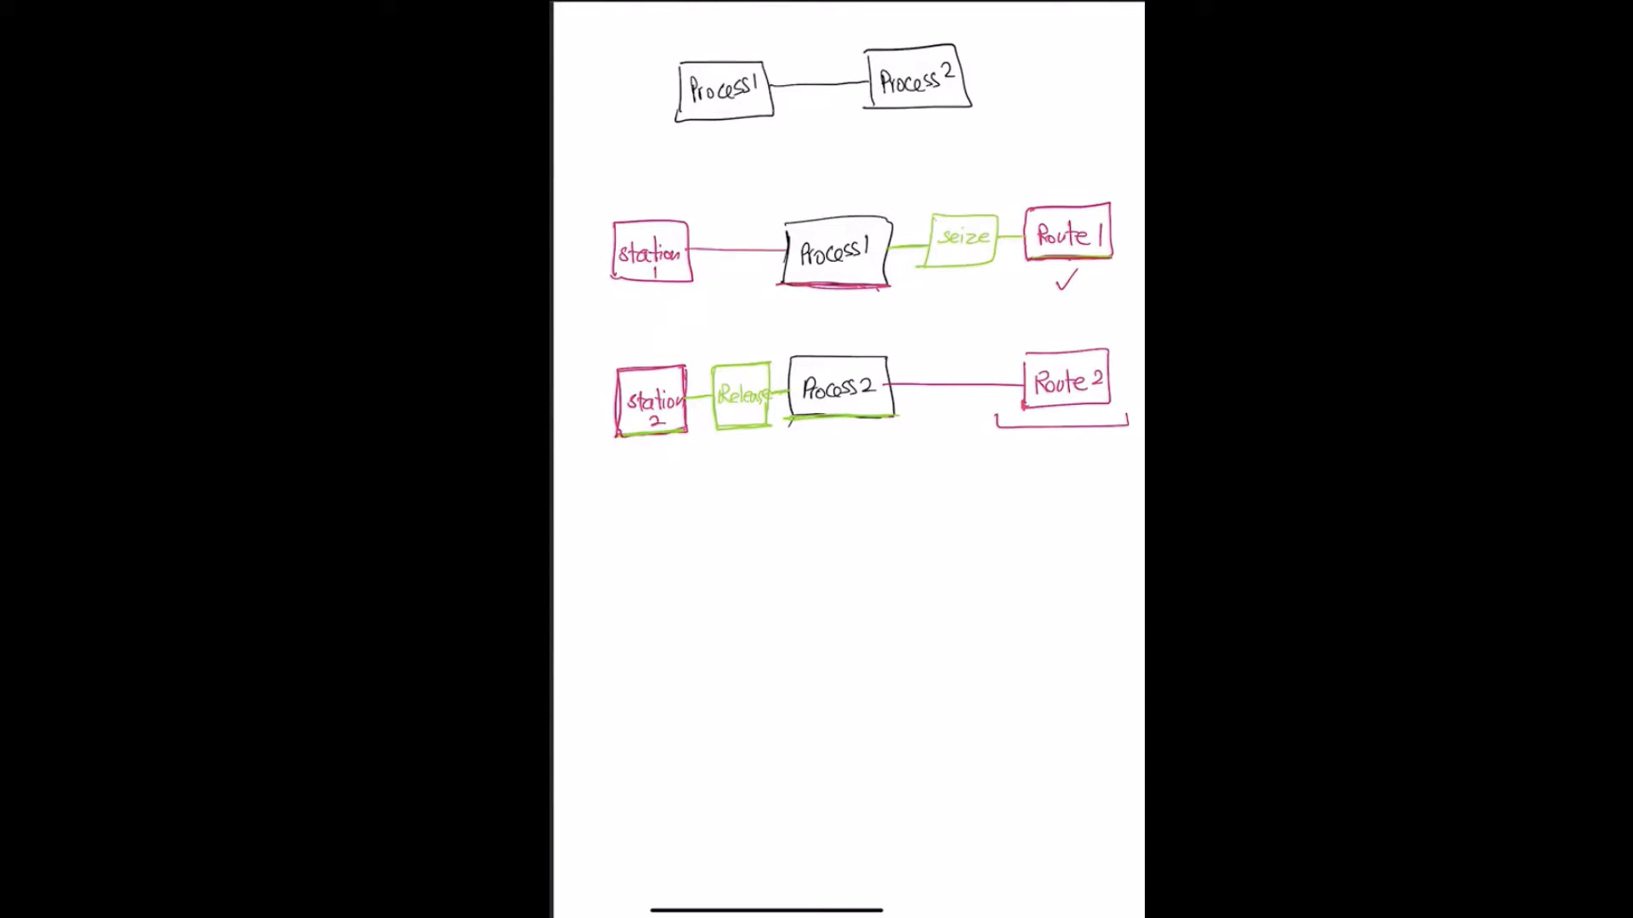
Add a Release box before Process1 and a Seize box after Process2, with wavy underlines below the Seize and Release boxes.
left_click(735, 250)
mouse_move(708, 268)
left_mouse_down()
mouse_move(707, 226)
mouse_move(753, 238)
mouse_move(719, 279)
mouse_move(722, 258)
mouse_move(787, 255)
left_mouse_up()
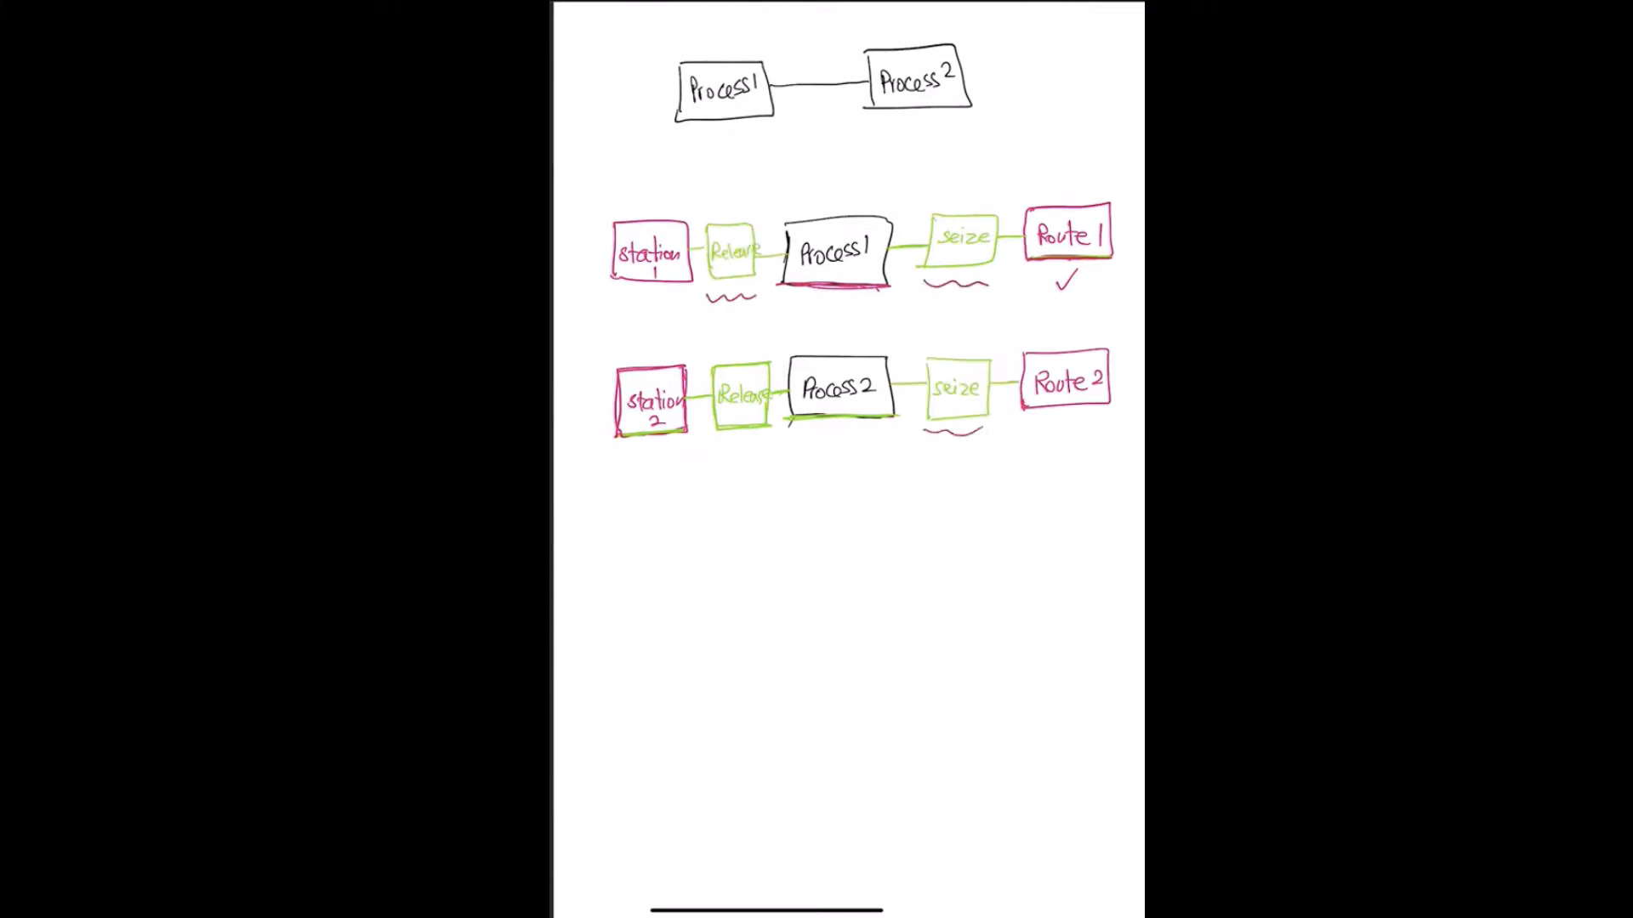
left_click_drag(711, 441, 766, 438)
Enclose the Seize–Route pairs in red outlines labelled Leave and the Station–Release pairs in outlines labelled Enter.
mouse_move(1118, 176)
left_mouse_down()
mouse_move(908, 200)
mouse_move(917, 294)
mouse_move(1118, 265)
mouse_move(1118, 189)
left_mouse_up()
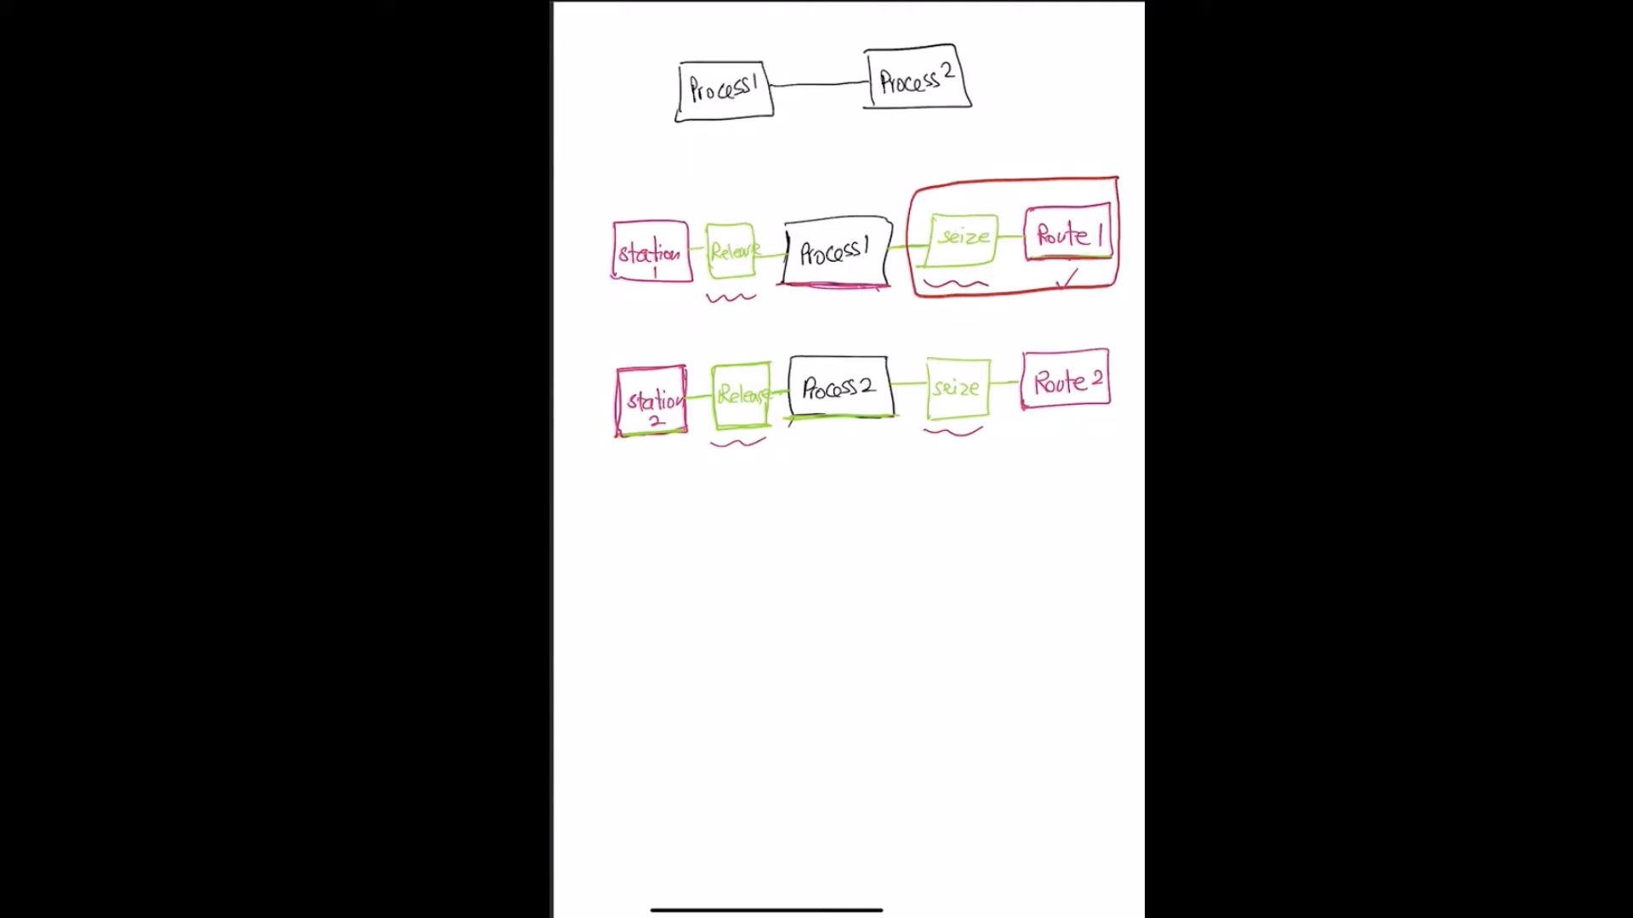
mouse_move(976, 142)
left_mouse_down()
mouse_move(977, 169)
mouse_move(1053, 151)
left_mouse_up()
mouse_move(764, 197)
left_mouse_down()
mouse_move(763, 291)
mouse_move(606, 302)
mouse_move(602, 247)
mouse_move(651, 203)
mouse_move(764, 201)
left_mouse_up()
mouse_move(662, 165)
left_mouse_down()
mouse_move(671, 189)
mouse_move(731, 166)
left_mouse_up()
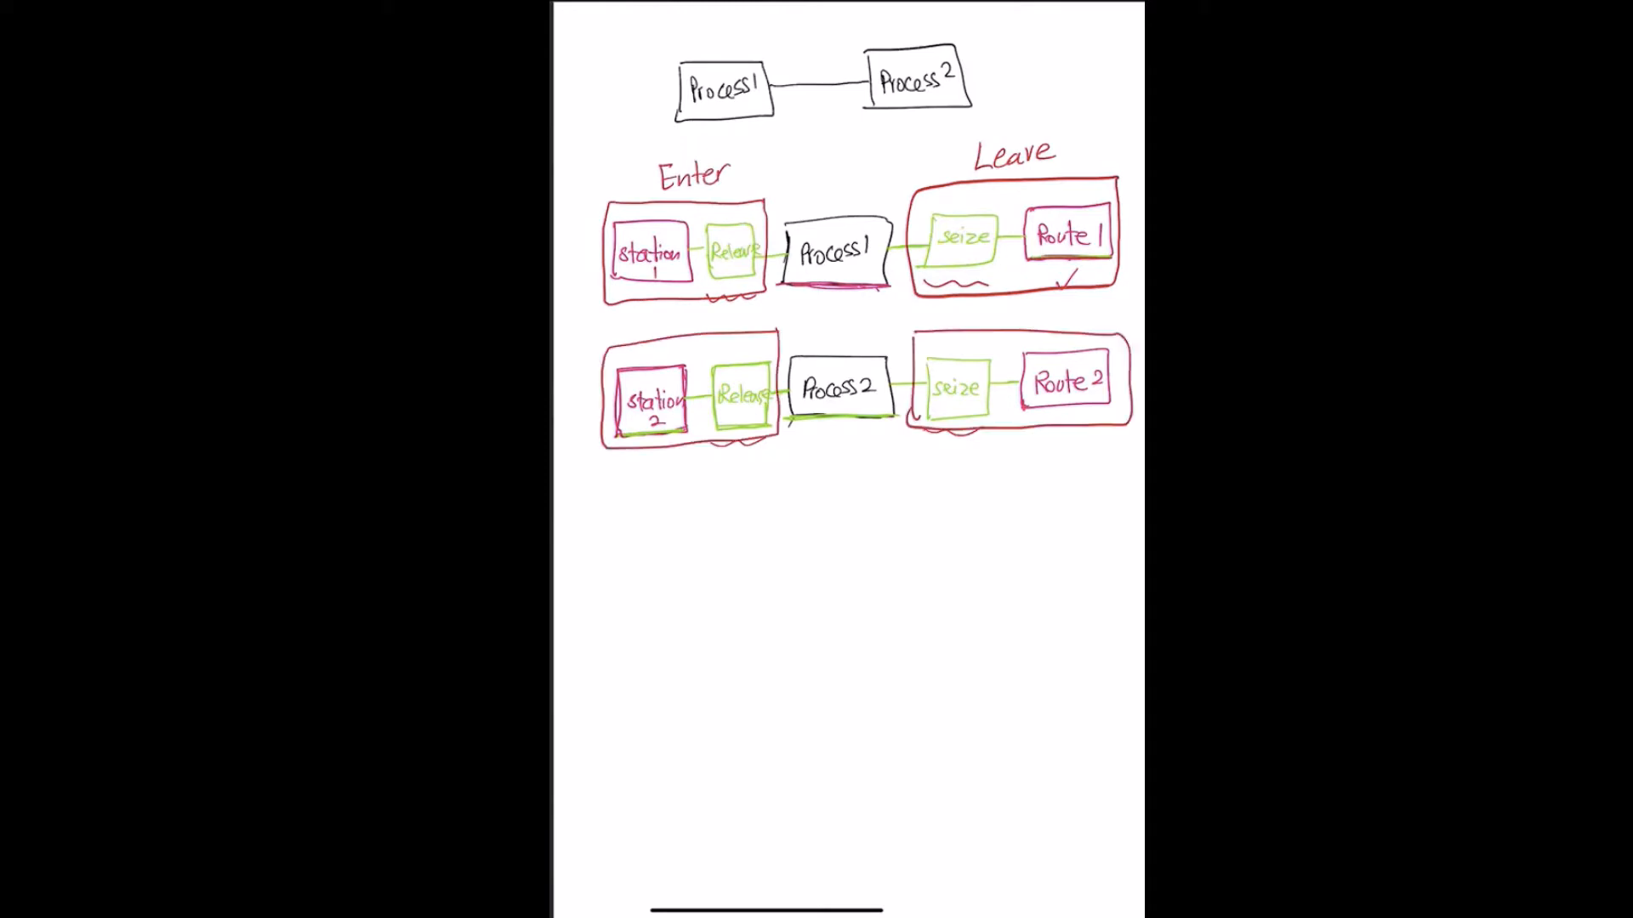
left_click_drag(647, 467, 644, 489)
mouse_move(647, 465)
left_mouse_down()
mouse_move(686, 485)
mouse_move(721, 467)
left_mouse_up()
left_click_drag(891, 434, 804, 440)
mouse_move(960, 443)
left_mouse_down()
mouse_move(961, 466)
mouse_move(1031, 451)
mouse_move(1039, 464)
left_mouse_up()
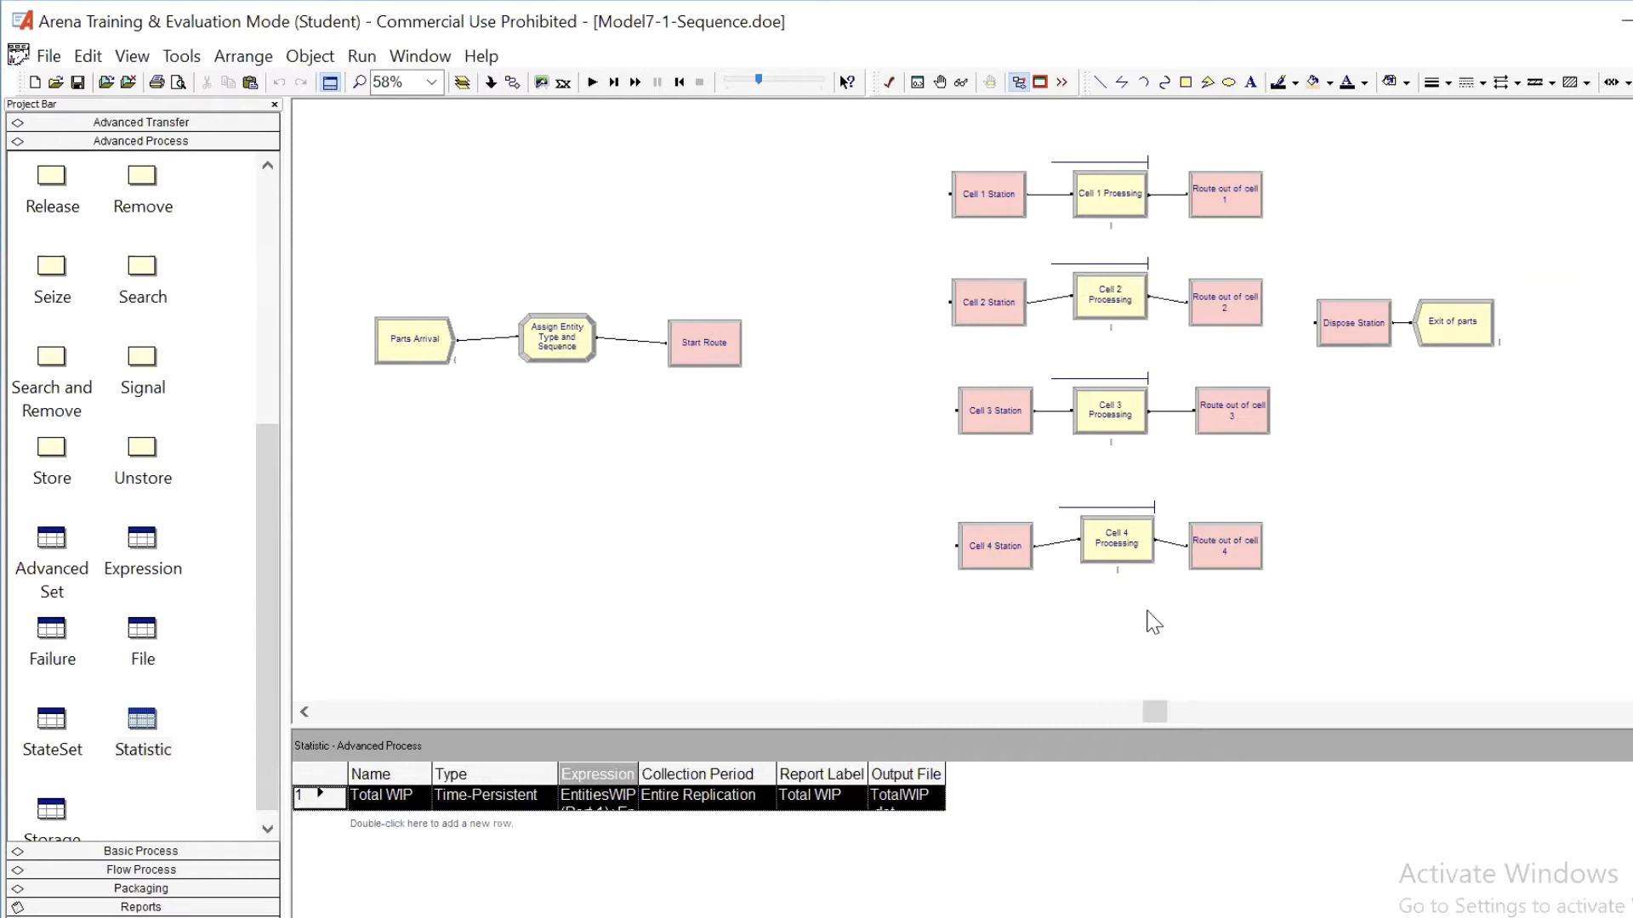
In Arena, look at the Route out of cell 1 module, and save the model in Week 13 as Model8-1-Resource Constrained Transfers.doe.
double_click(1237, 211)
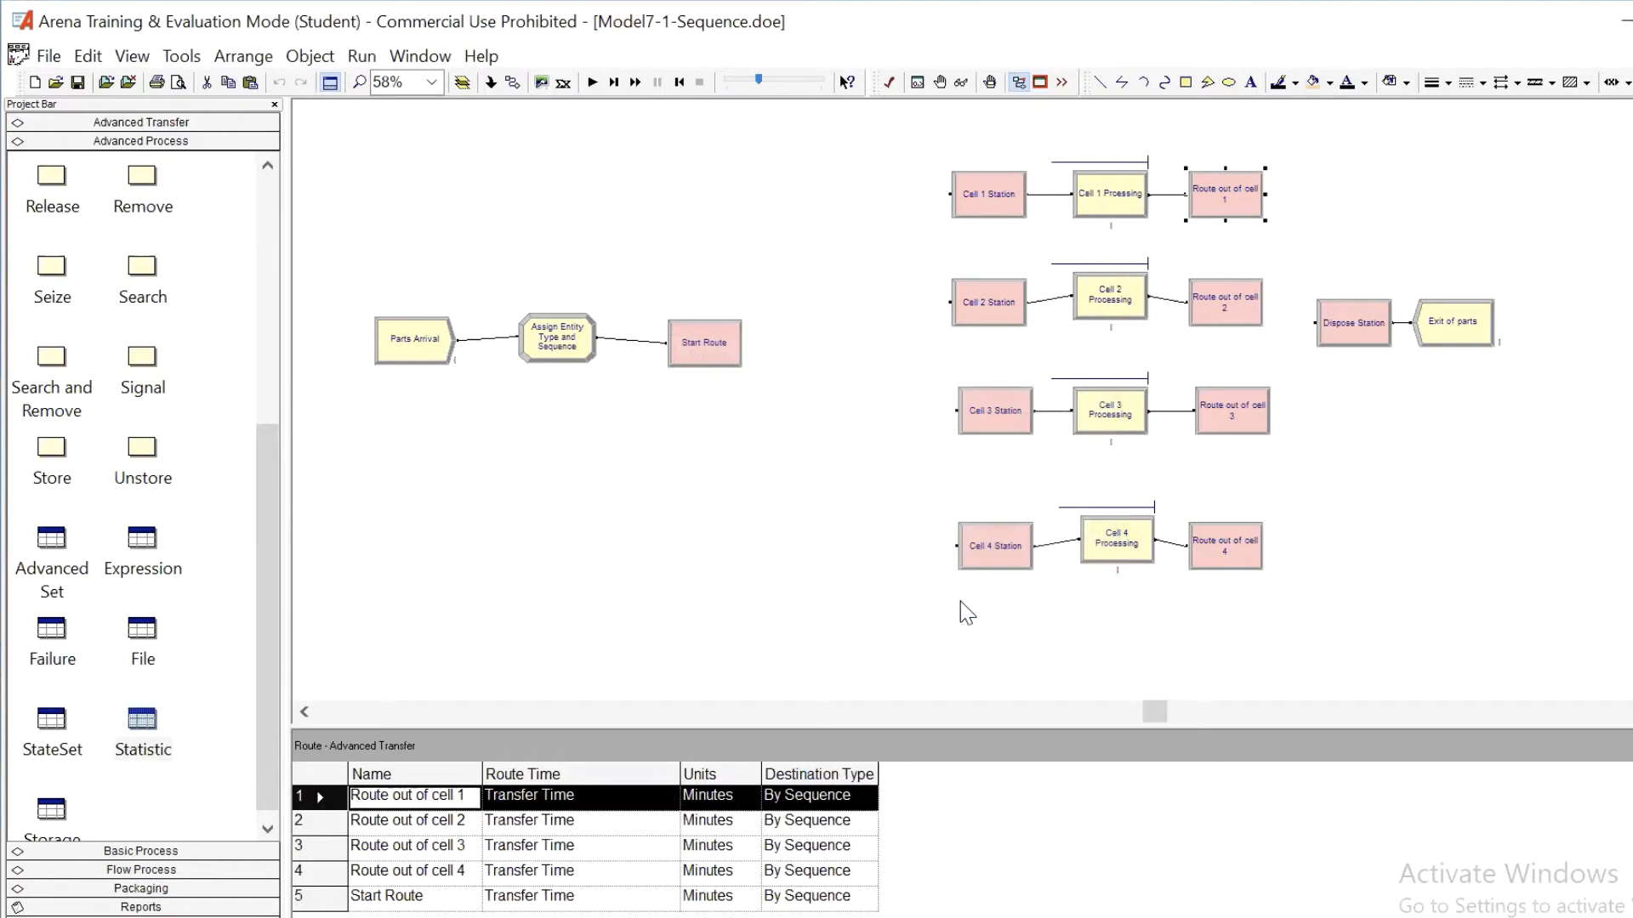
left_click(1371, 178)
key("BackSpace")
key("BackSpace")
key("BackSpace")
key("BackSpace")
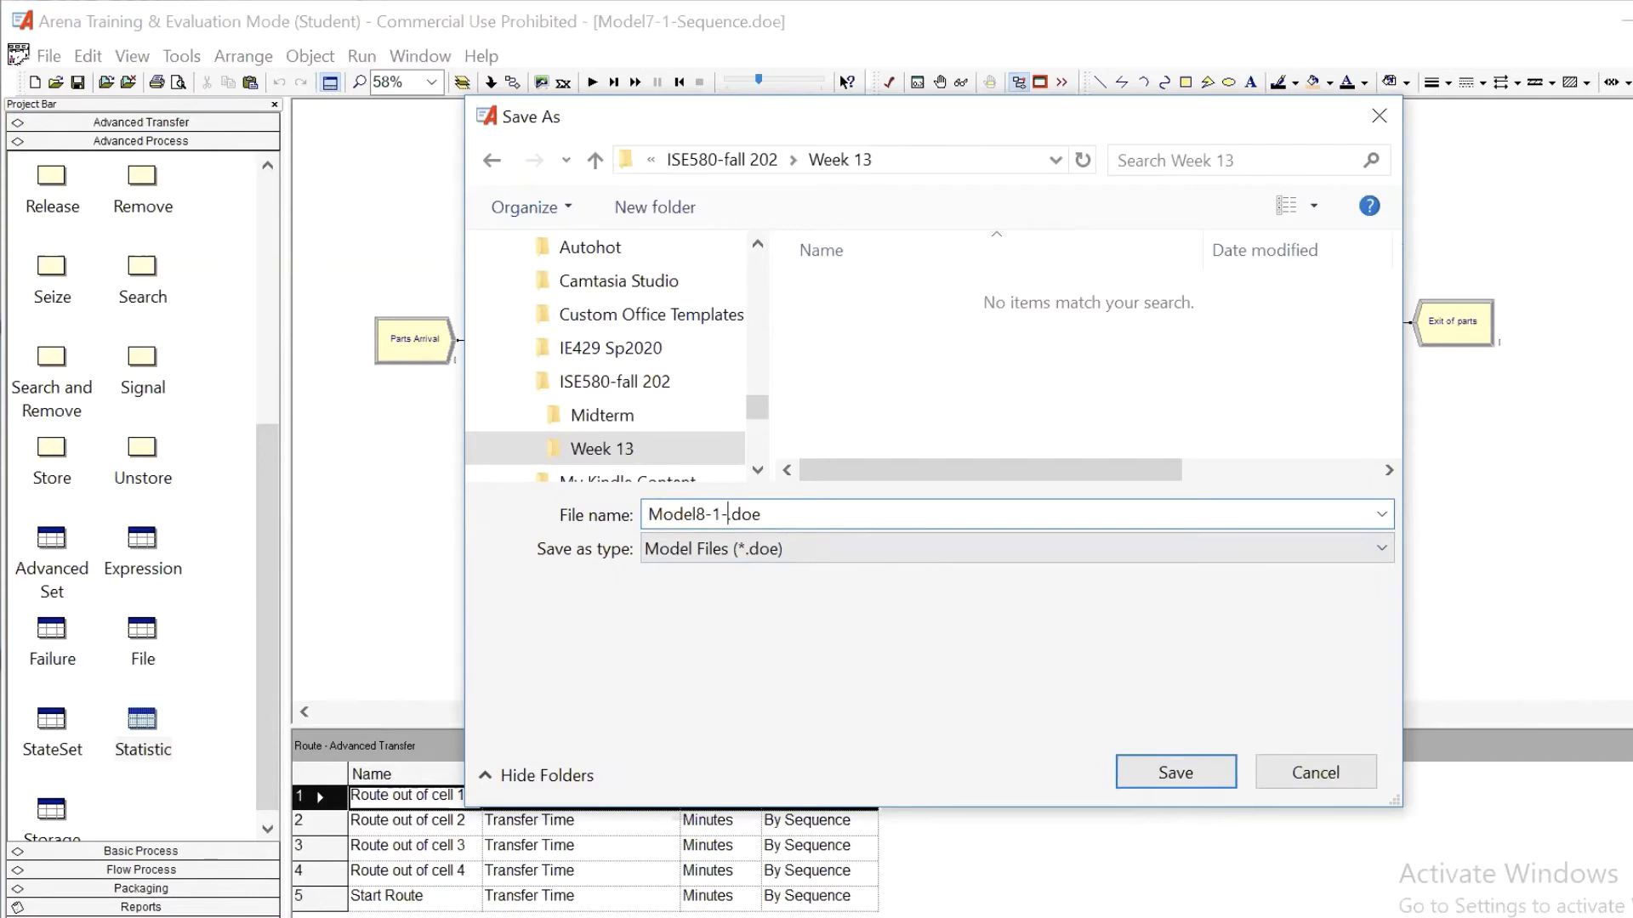
type("Resource Constrained Transfers")
left_click(1124, 767)
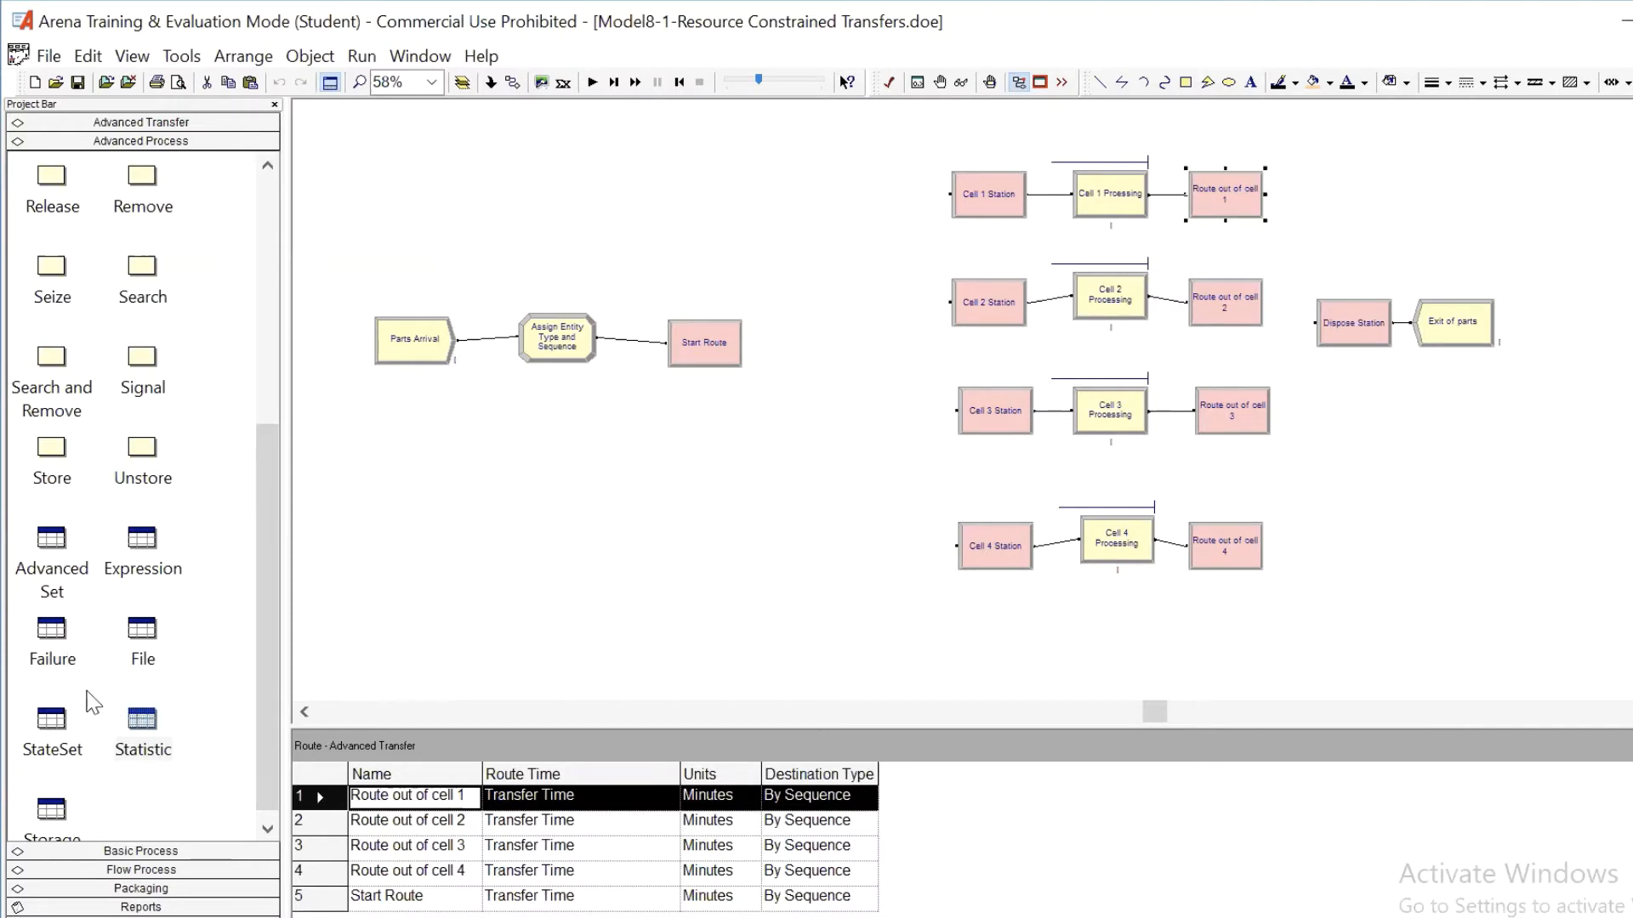
Add a fixed-capacity resource named Cart with a capacity of 2 to the model's resource list.
left_click(110, 851)
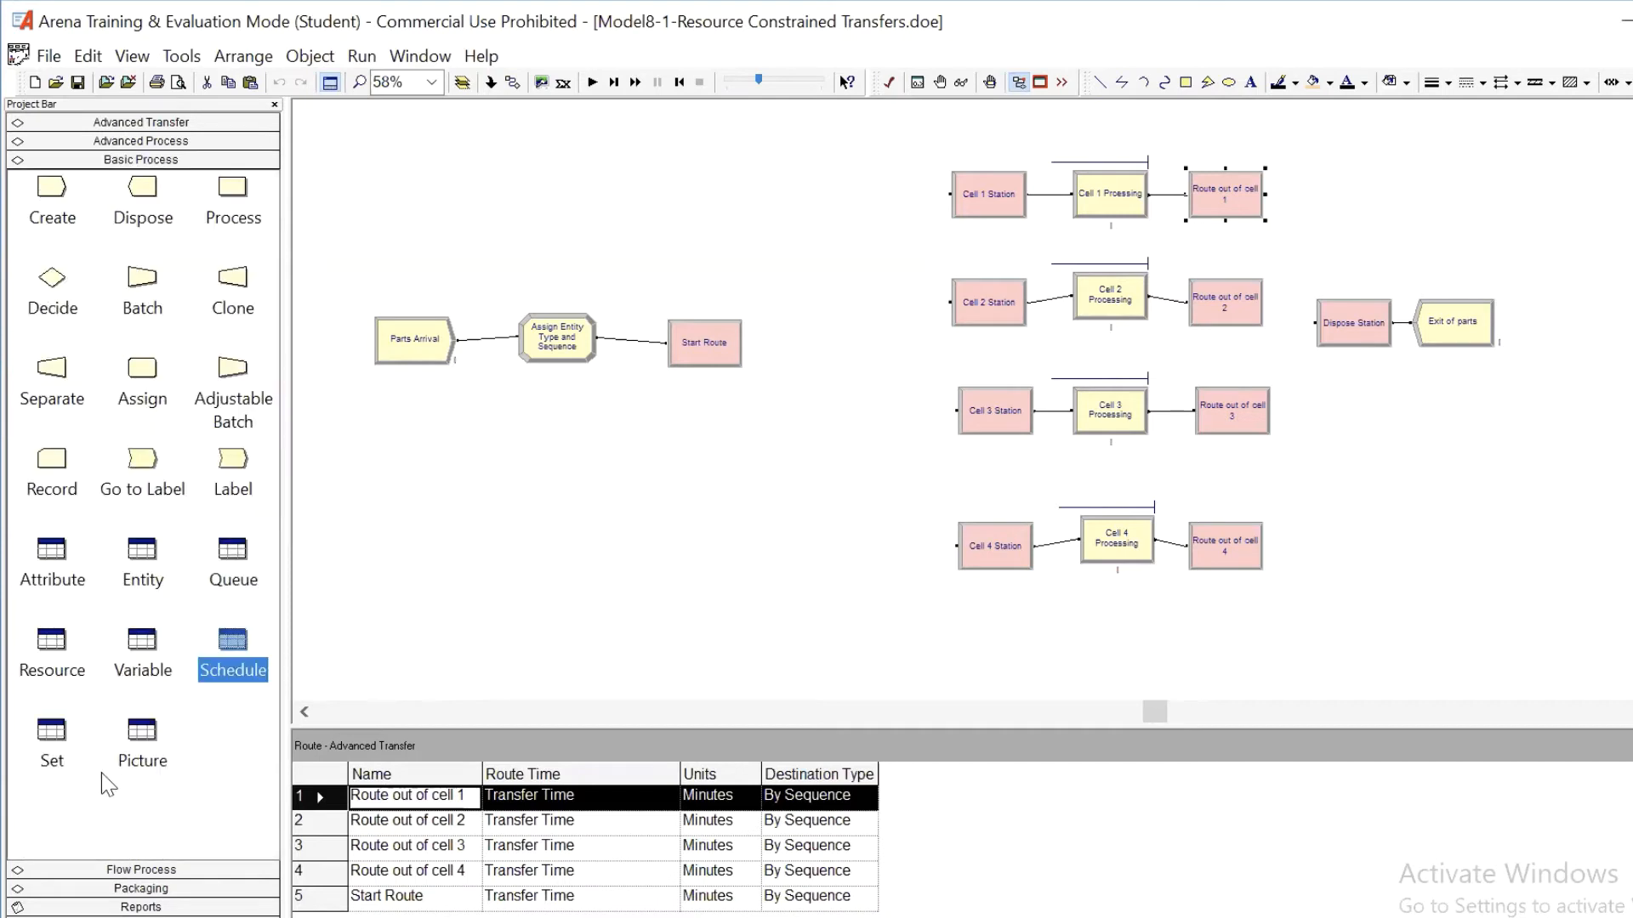
left_click(53, 640)
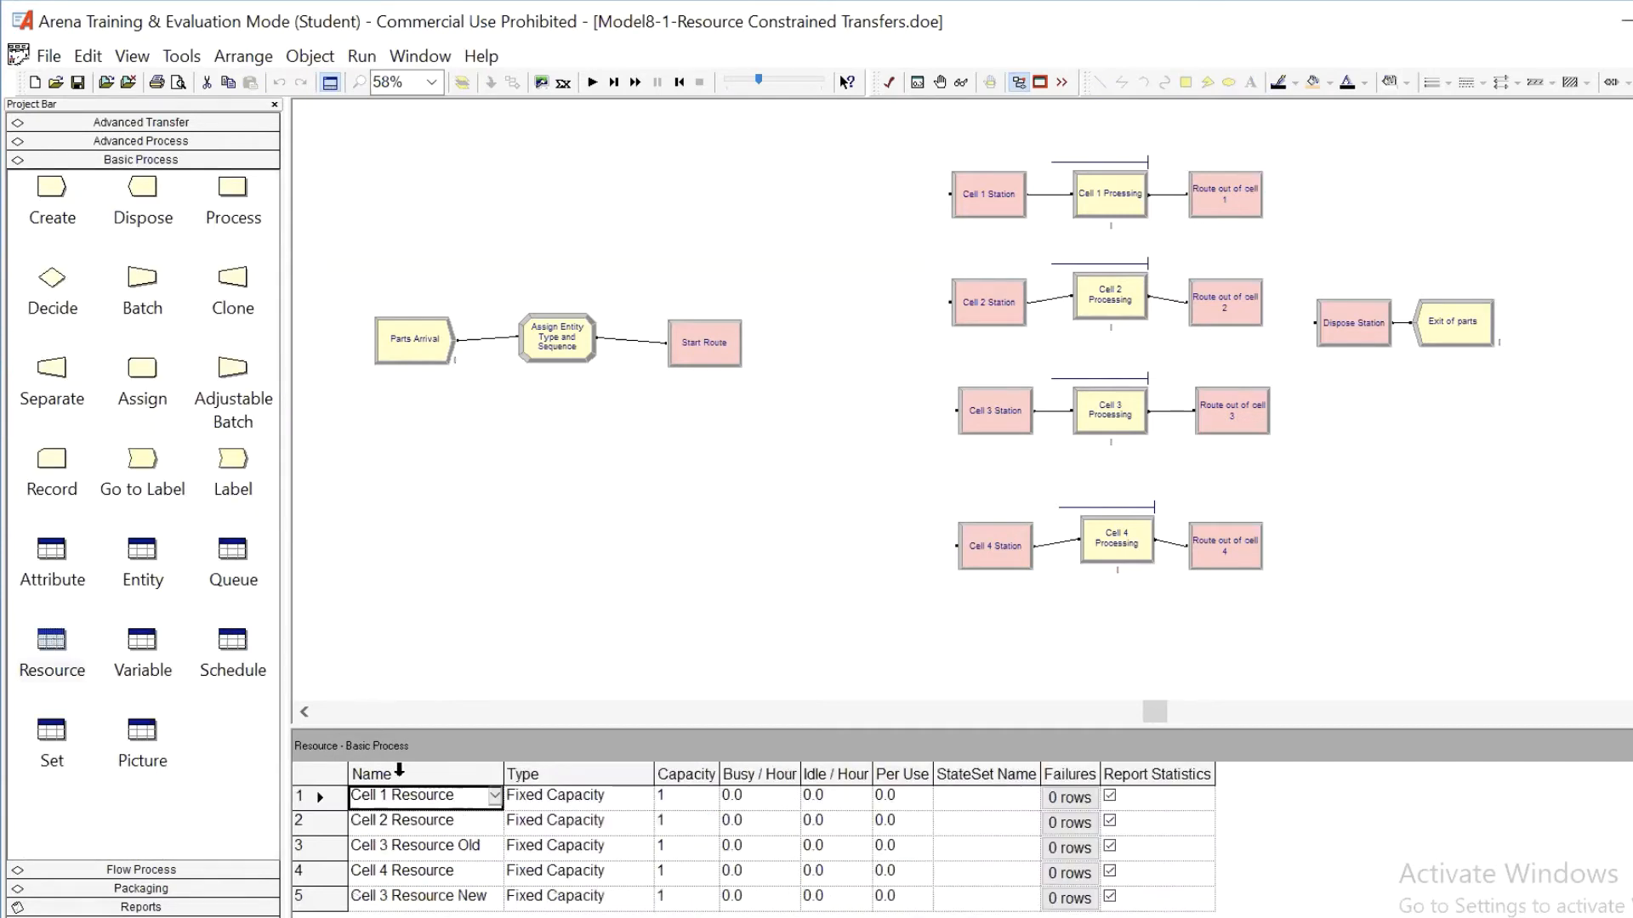
left_click_drag(436, 727, 450, 648)
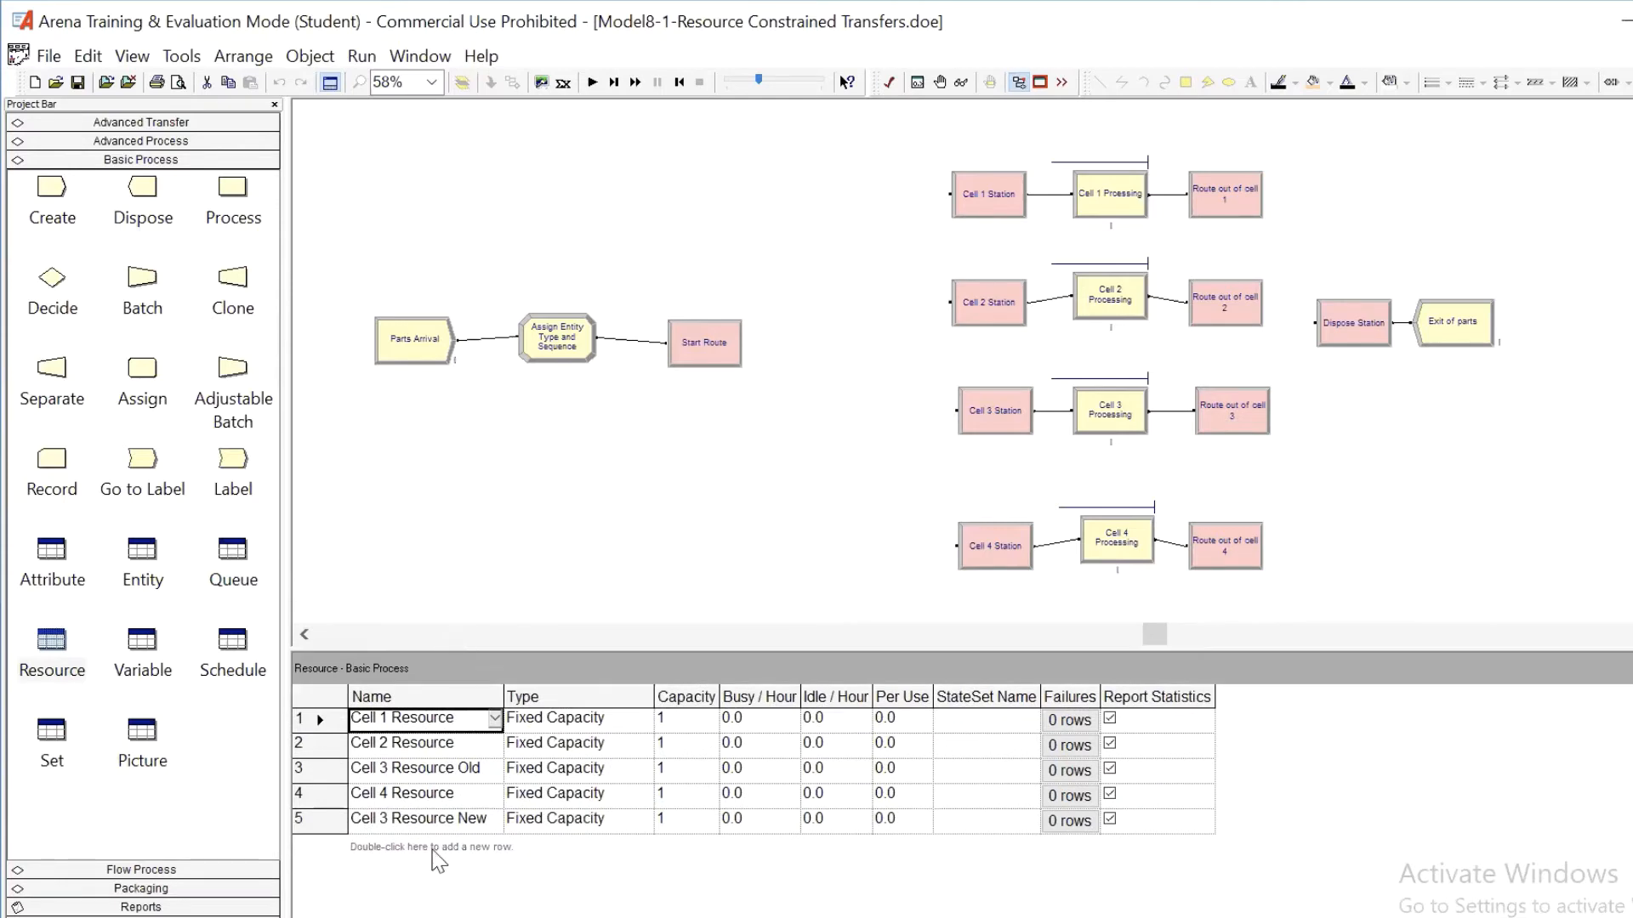
double_click(411, 847)
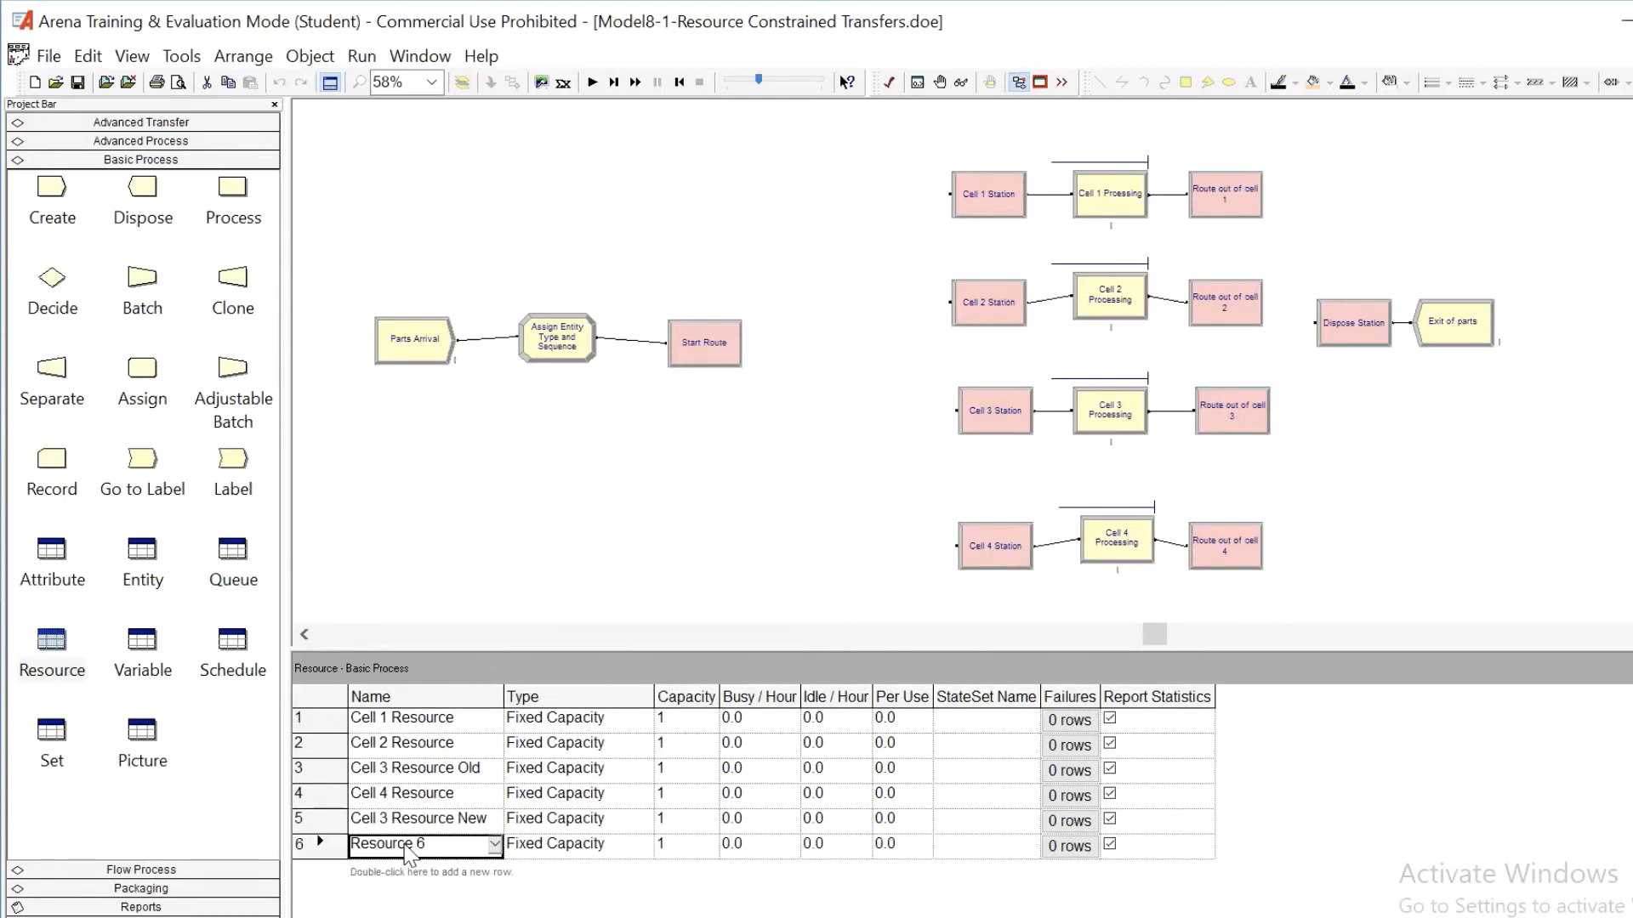
double_click(317, 845)
type("Cart")
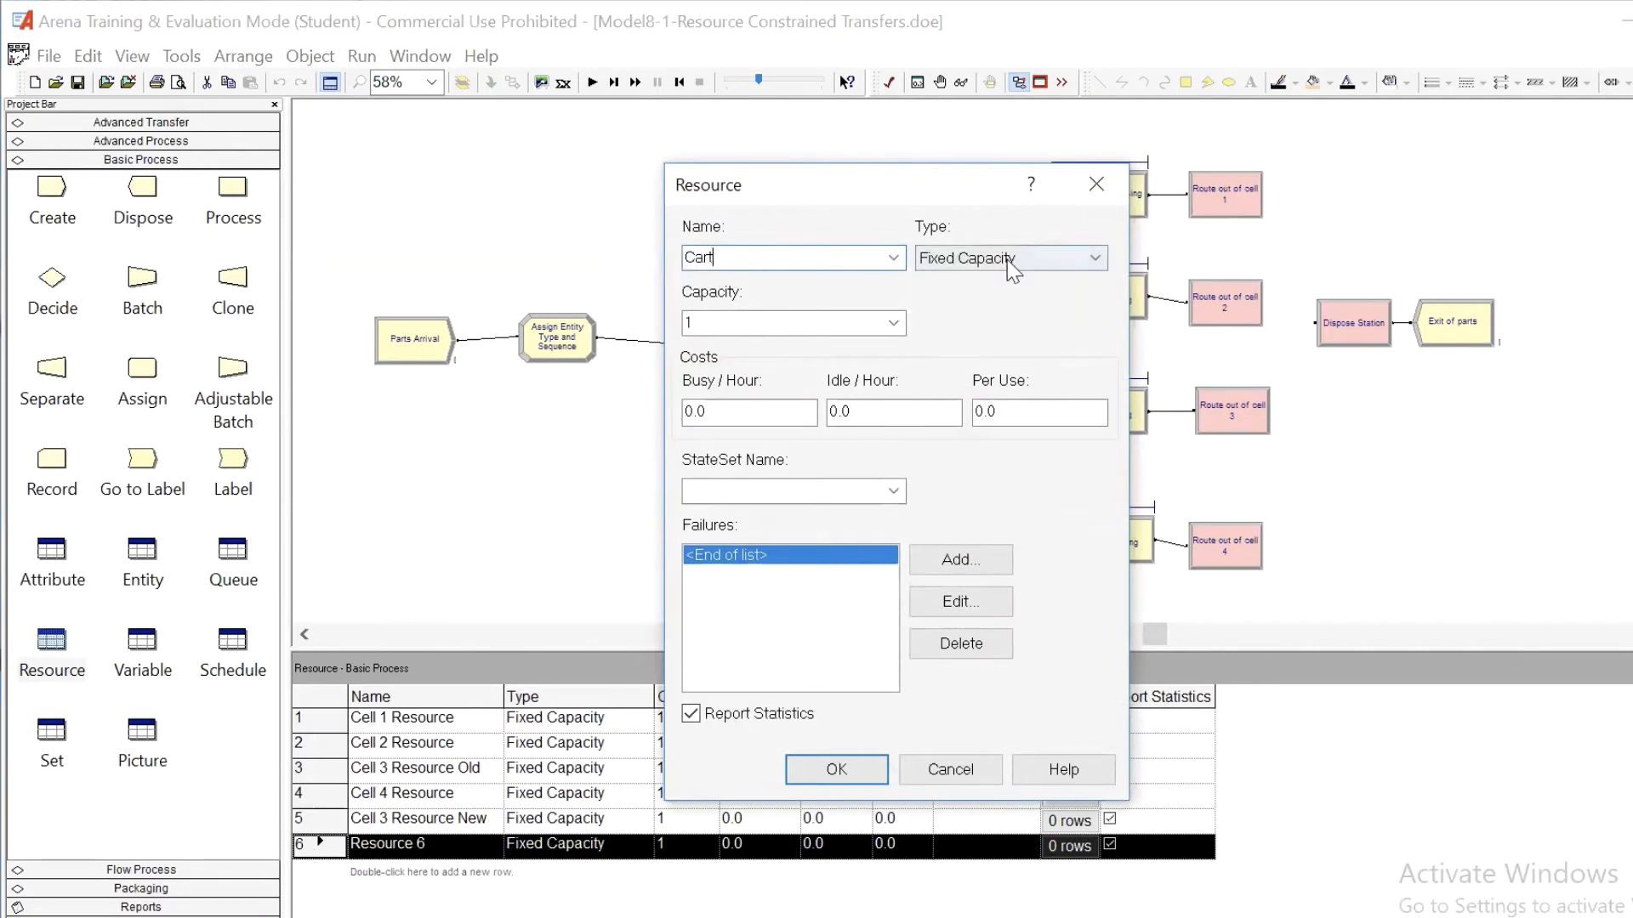
left_click(825, 314)
type("2")
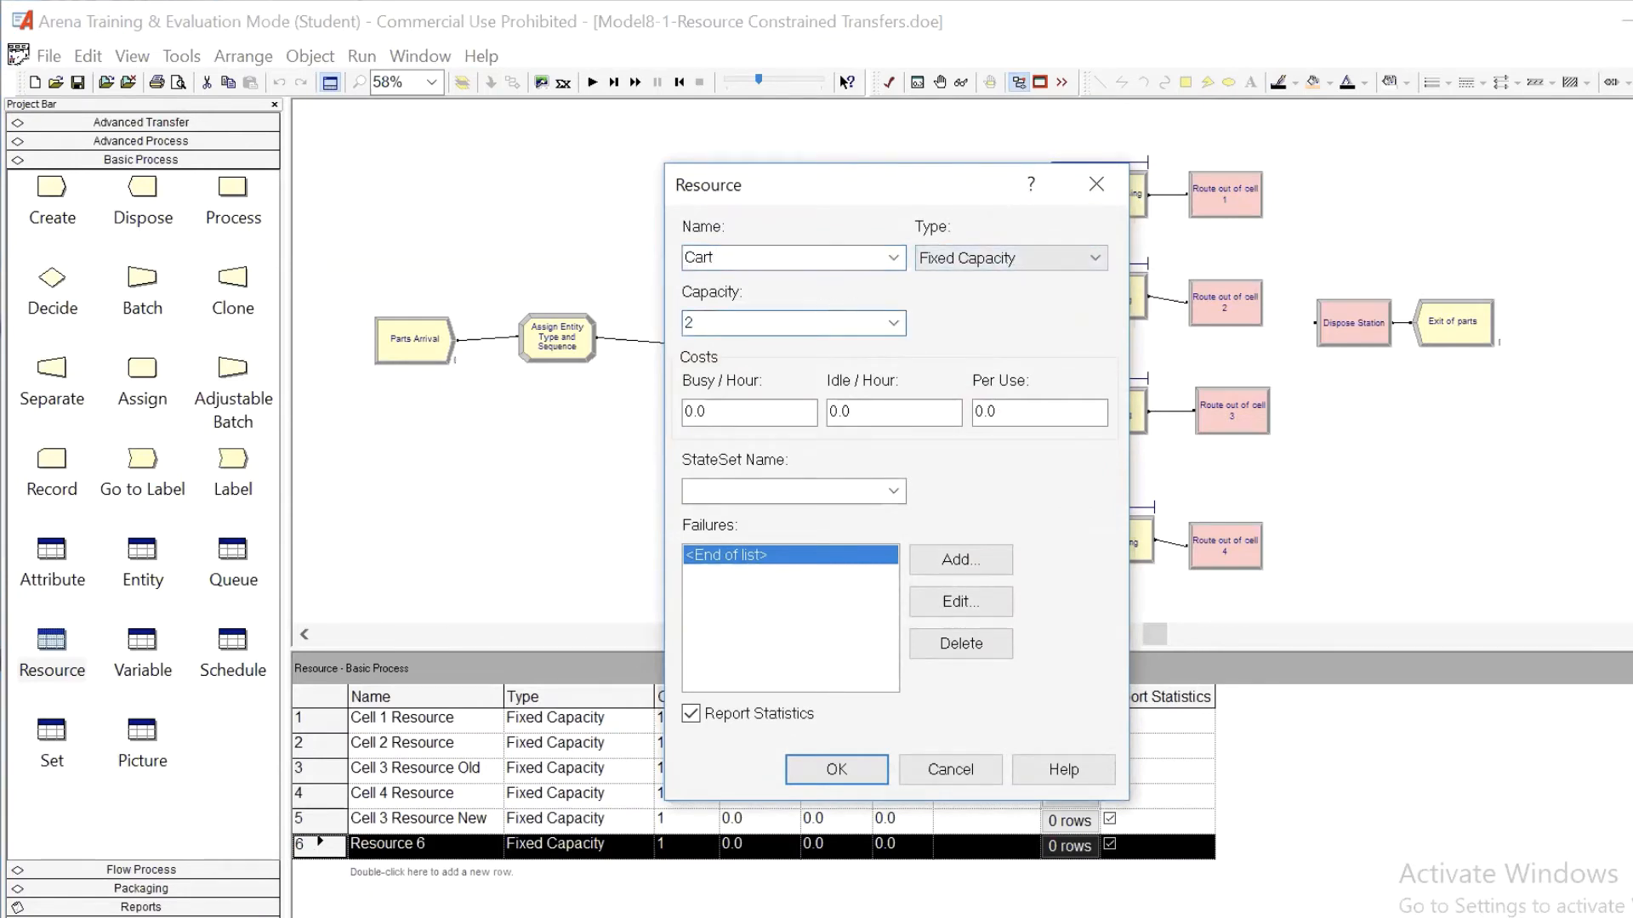
left_click(818, 770)
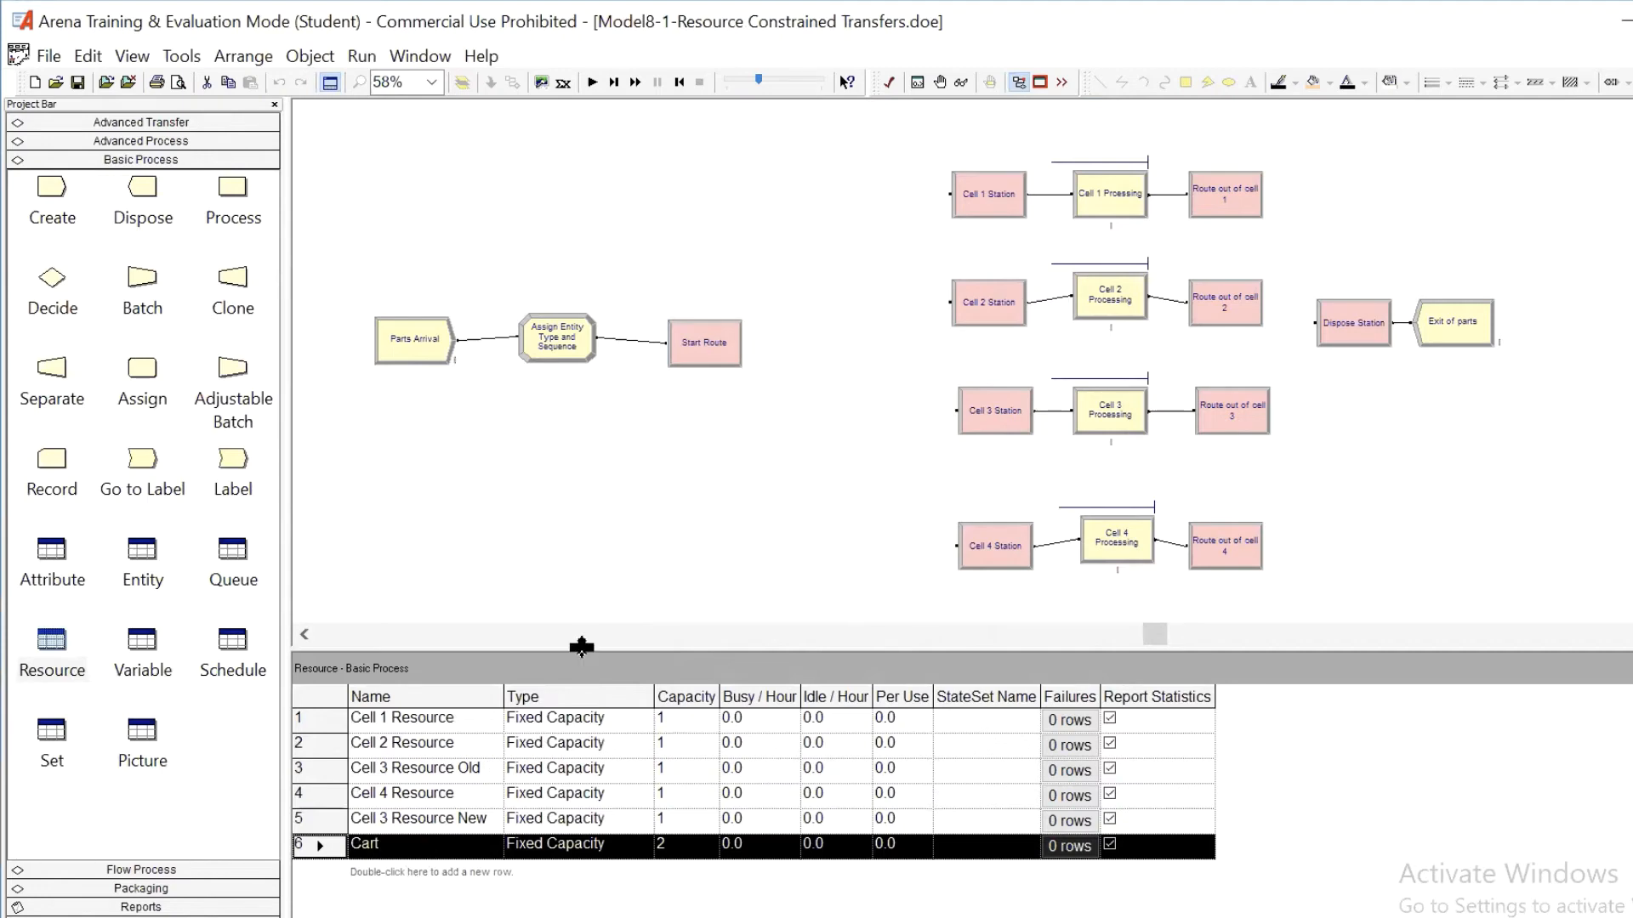
left_click_drag(582, 647, 560, 678)
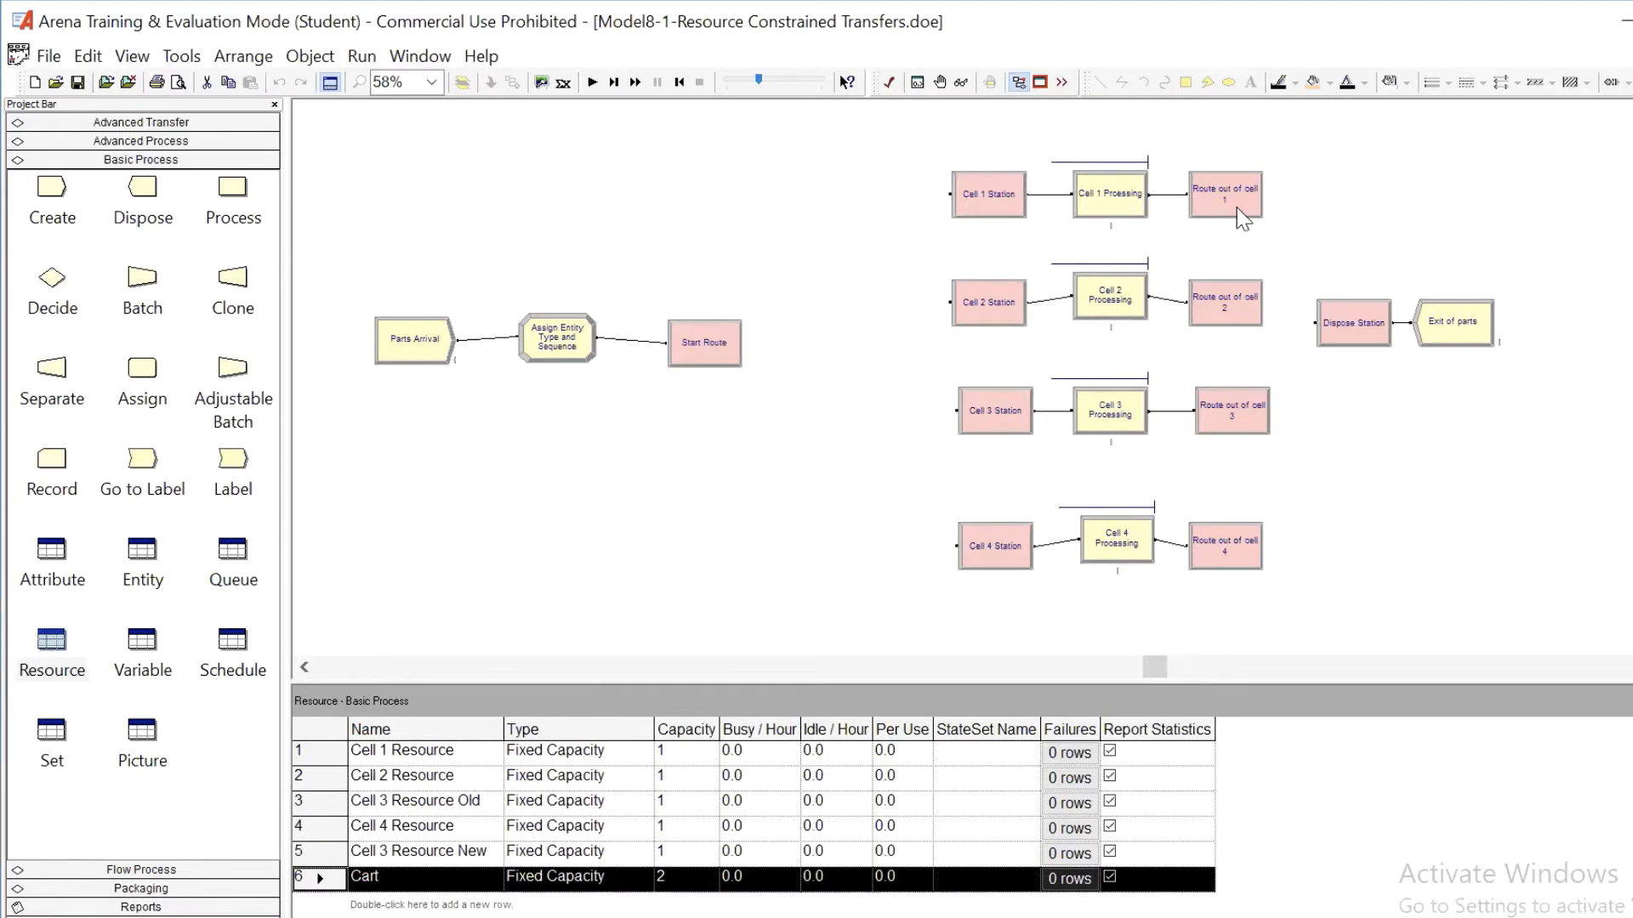
Delete the Route out of cell 1 module that follows the Cell 1 processing module.
left_click(1237, 213)
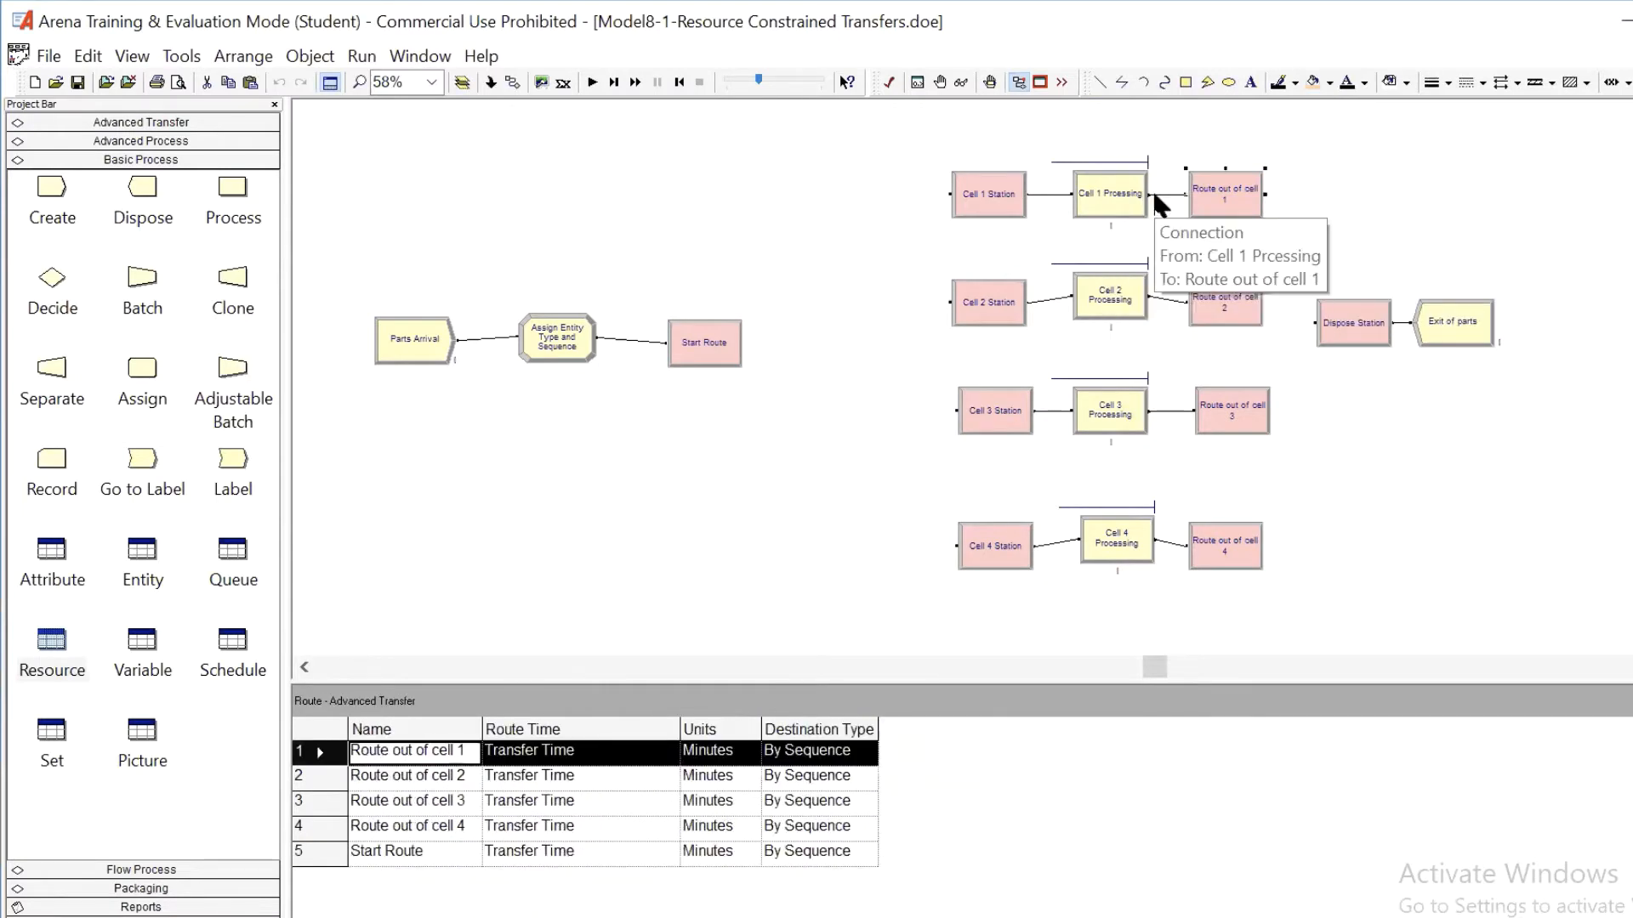
scroll(1092, 208, "up", 2)
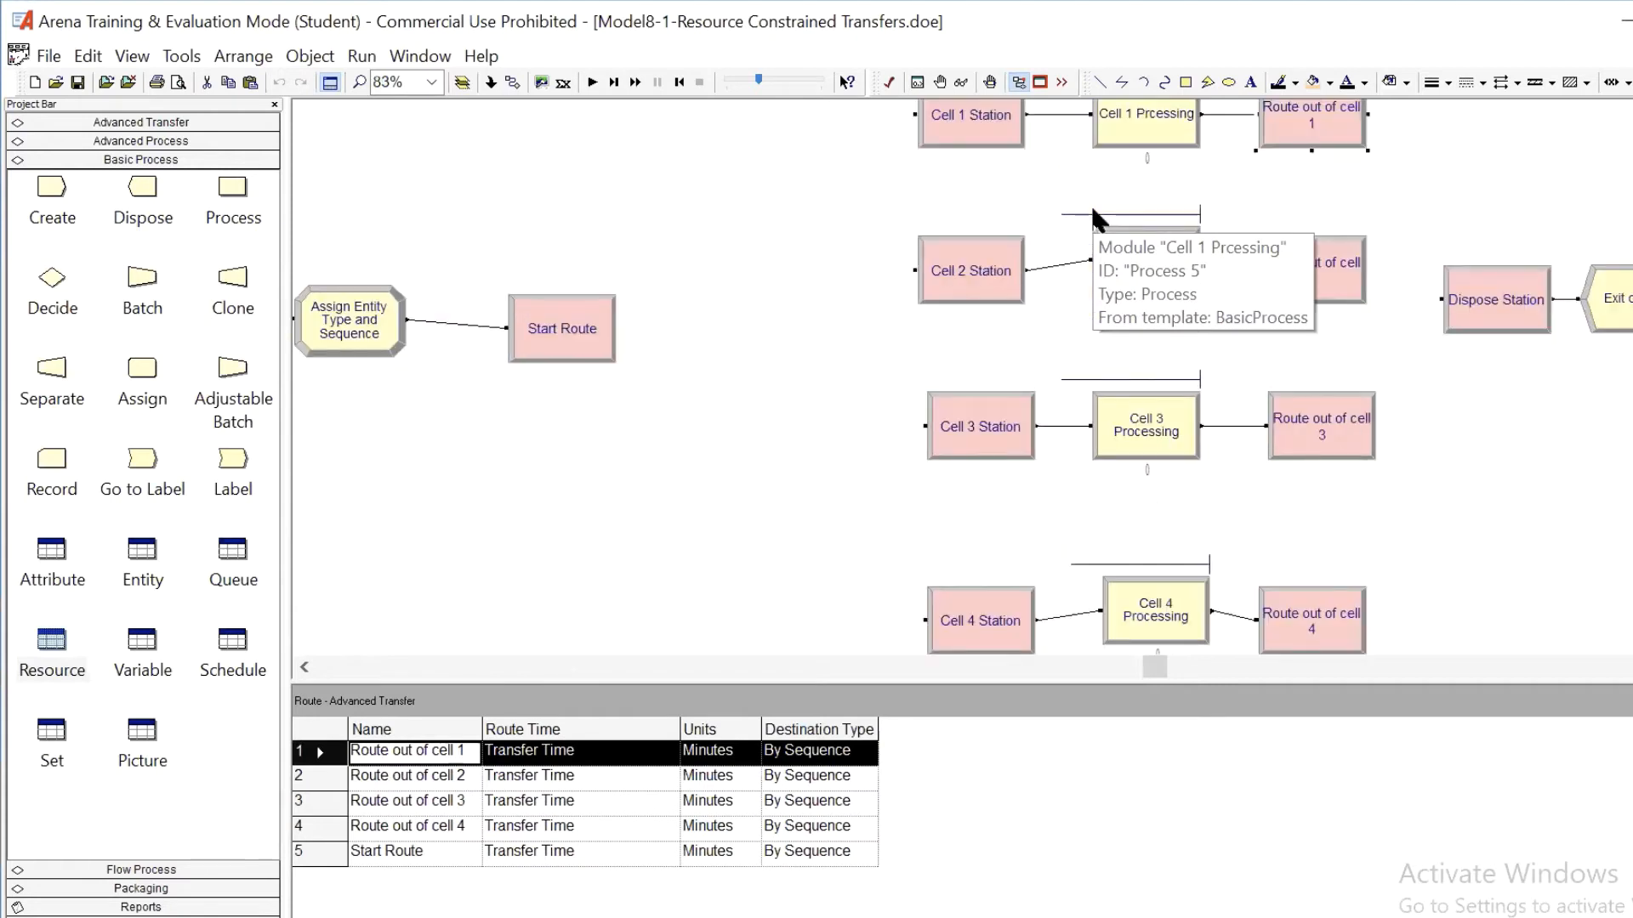
scroll(1091, 202, "up", 3)
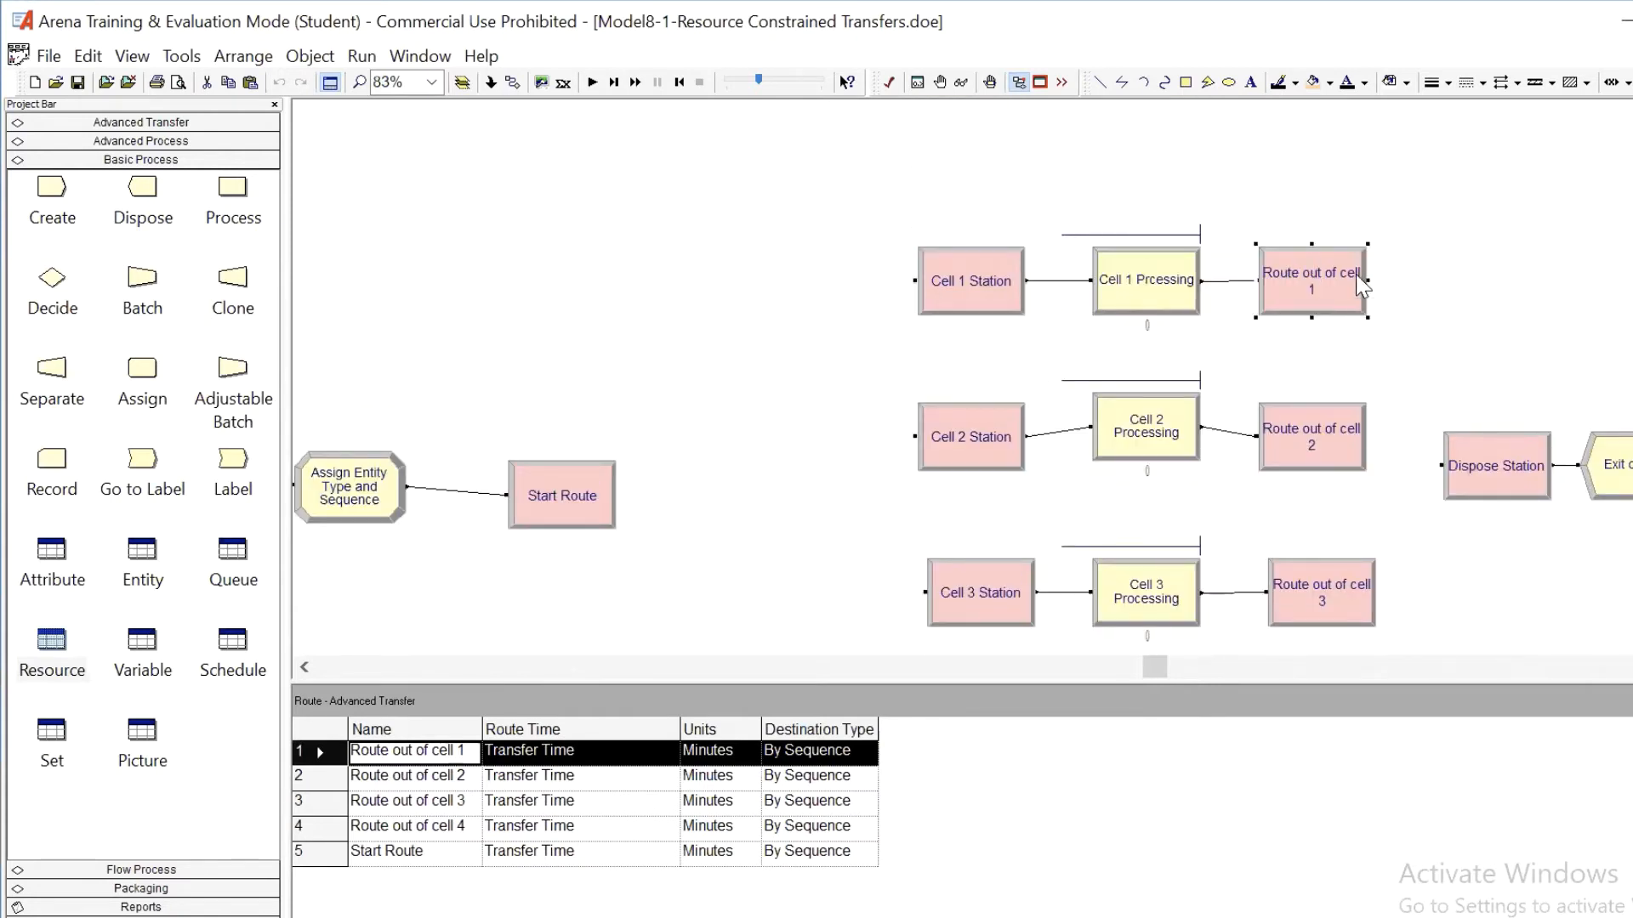
key("Delete")
scroll(1249, 247, "down", 1)
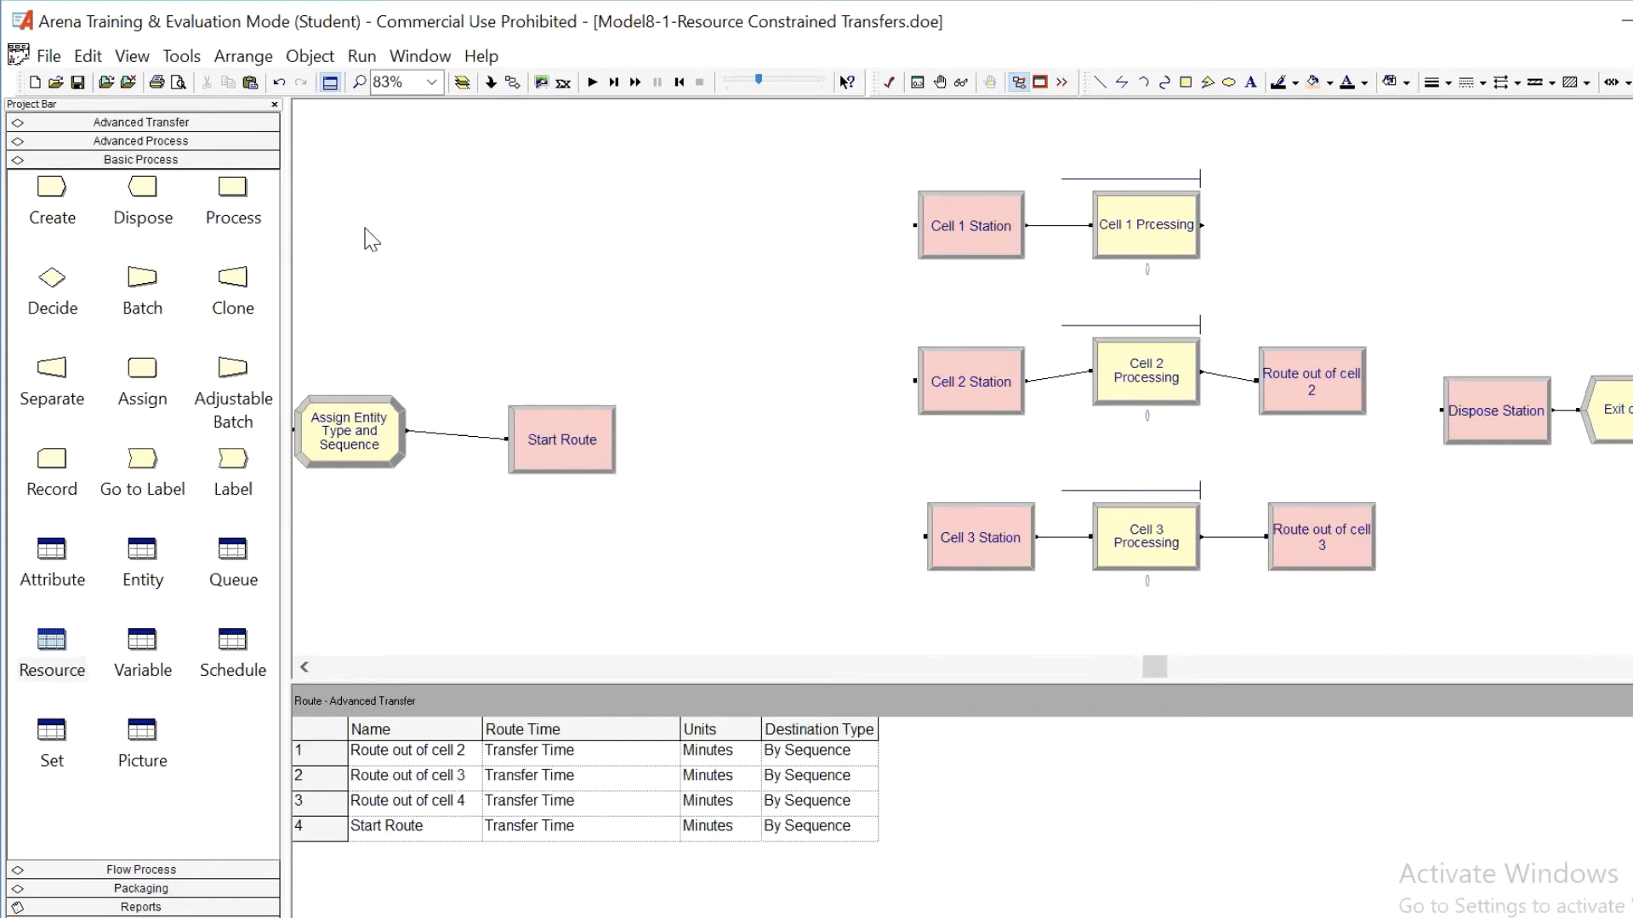
Place a Leave module from Advanced Transfer where the cell 1 route module stood, after the Cell 1 processing module.
left_click(192, 124)
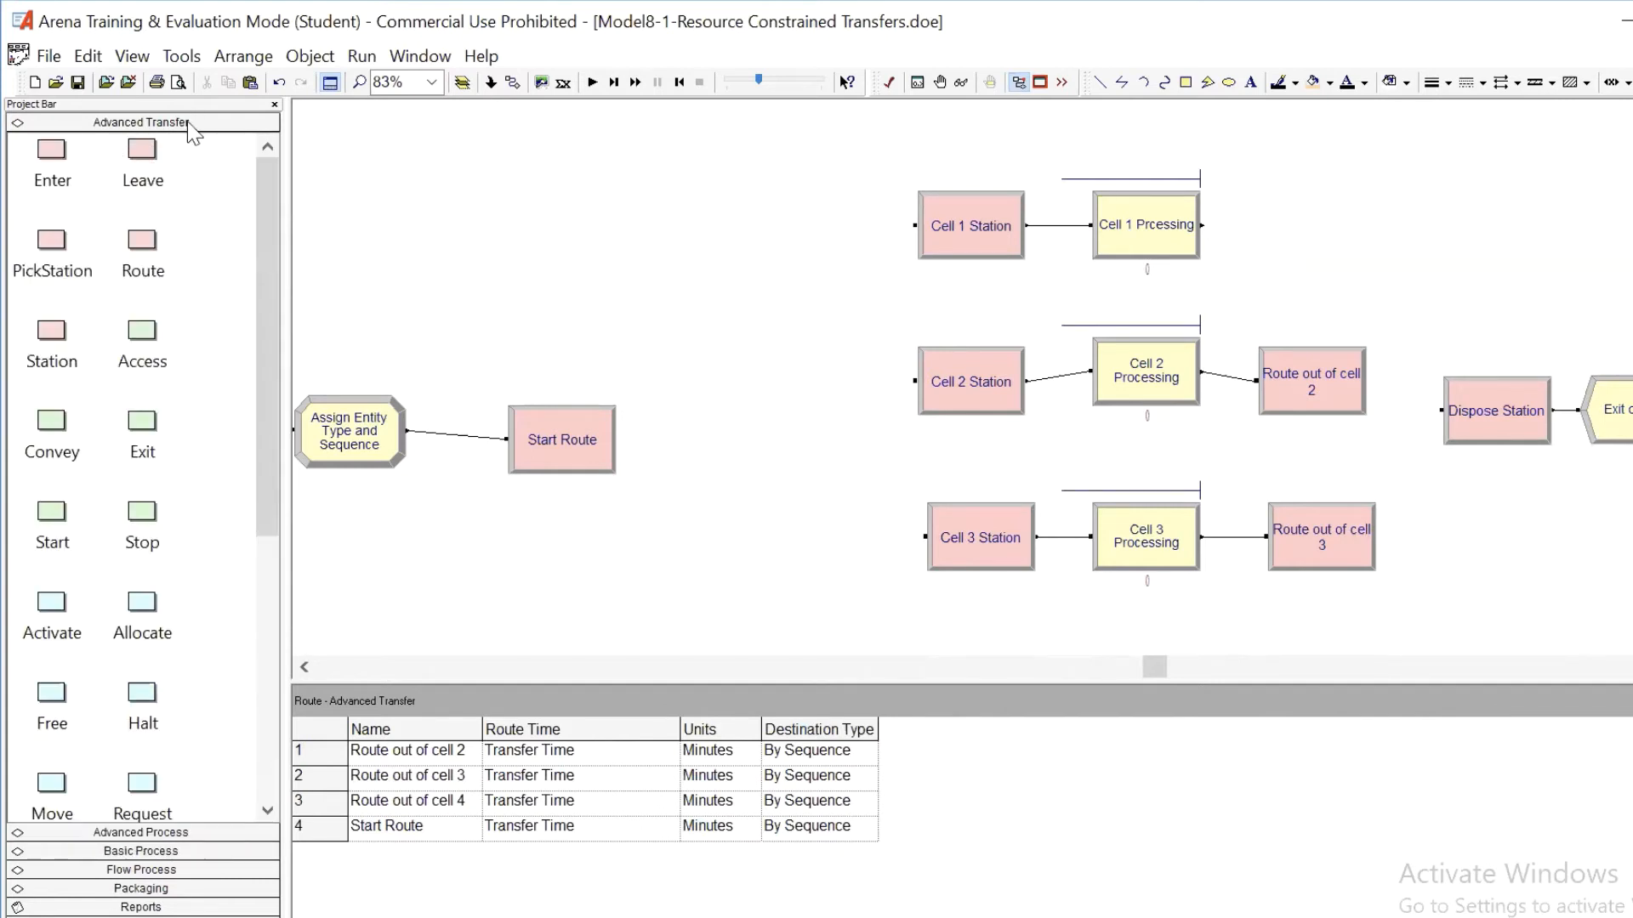
left_click(144, 153)
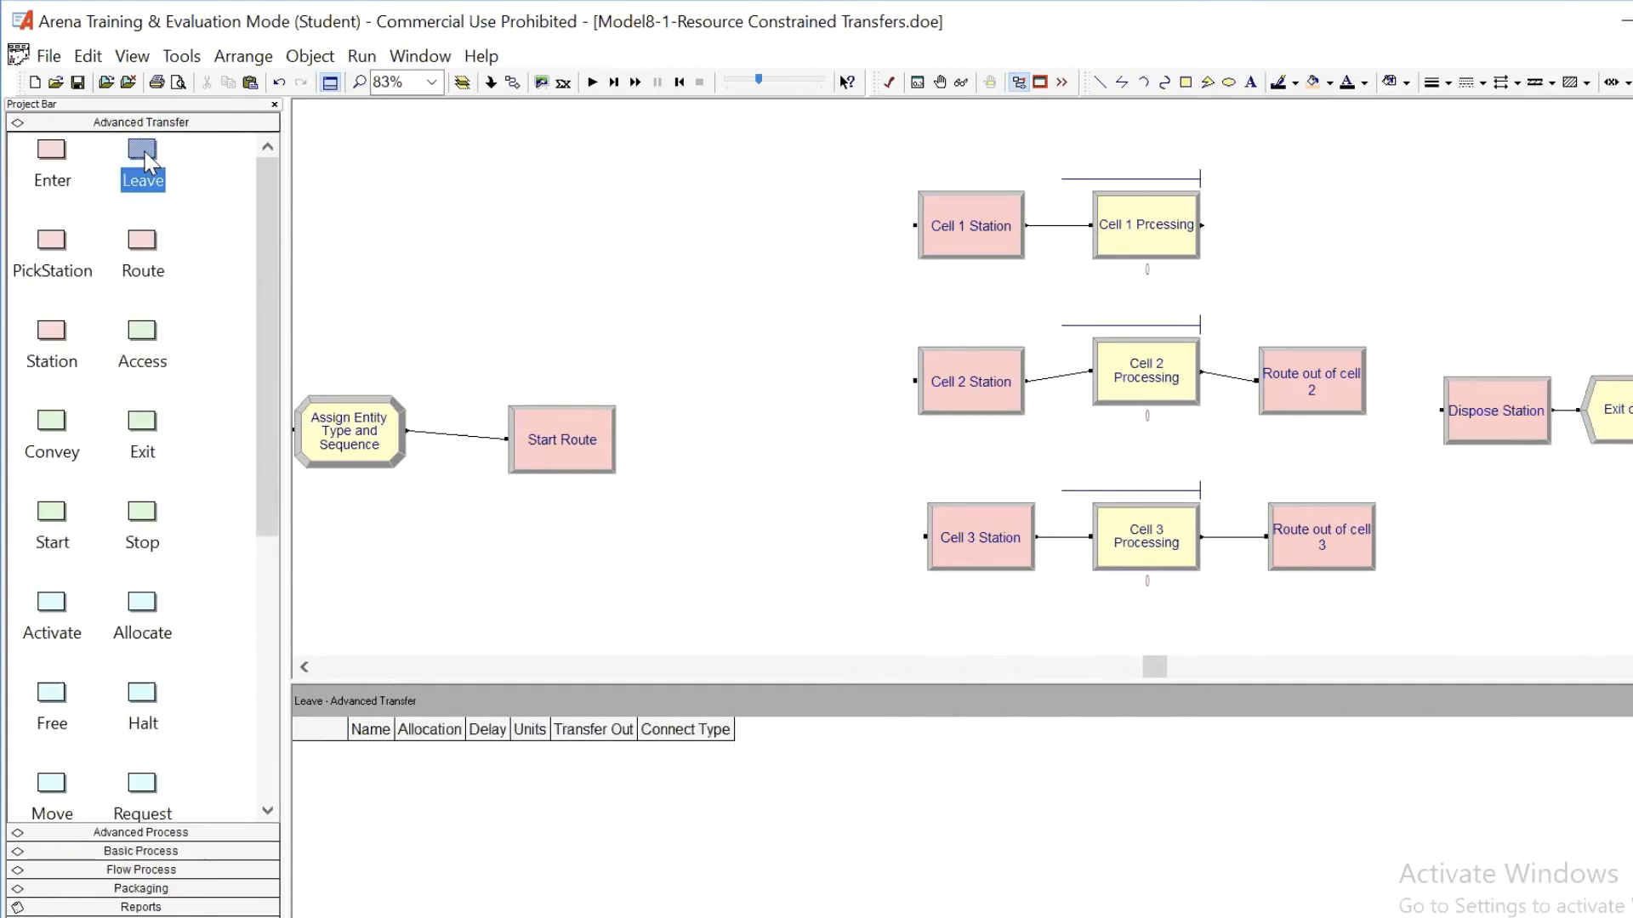
left_click_drag(151, 161, 1268, 222)
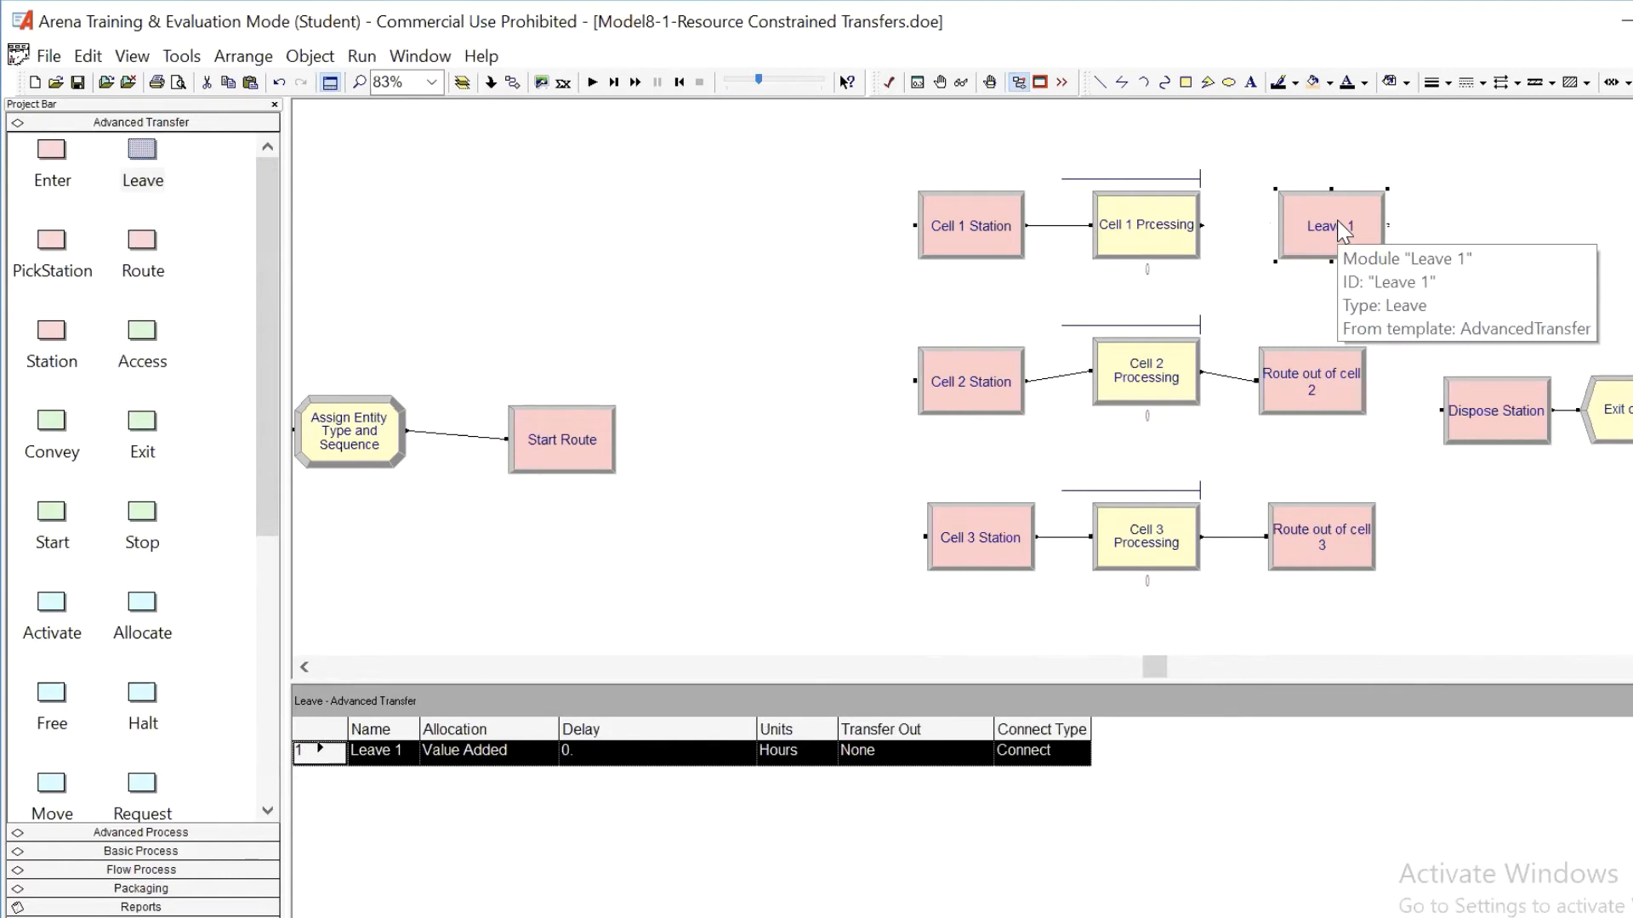
Name the Leave module after the Cell 1 processing module Leave cell 1 and set its allocation to Transfer.
double_click(1341, 231)
type("Leave cell 1")
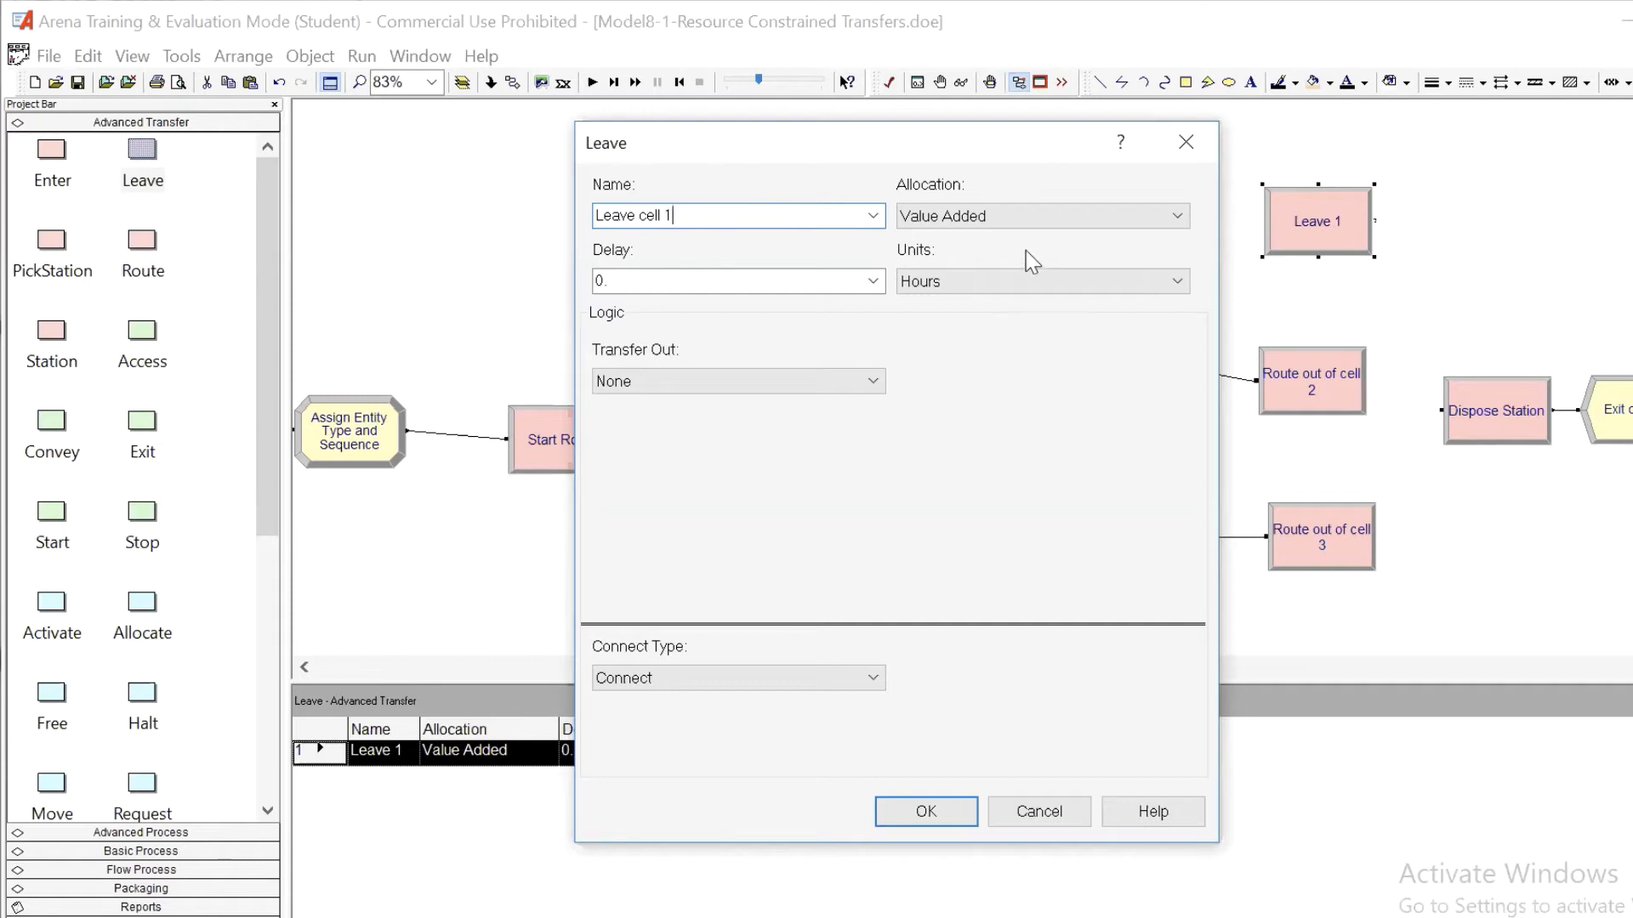
left_click(972, 219)
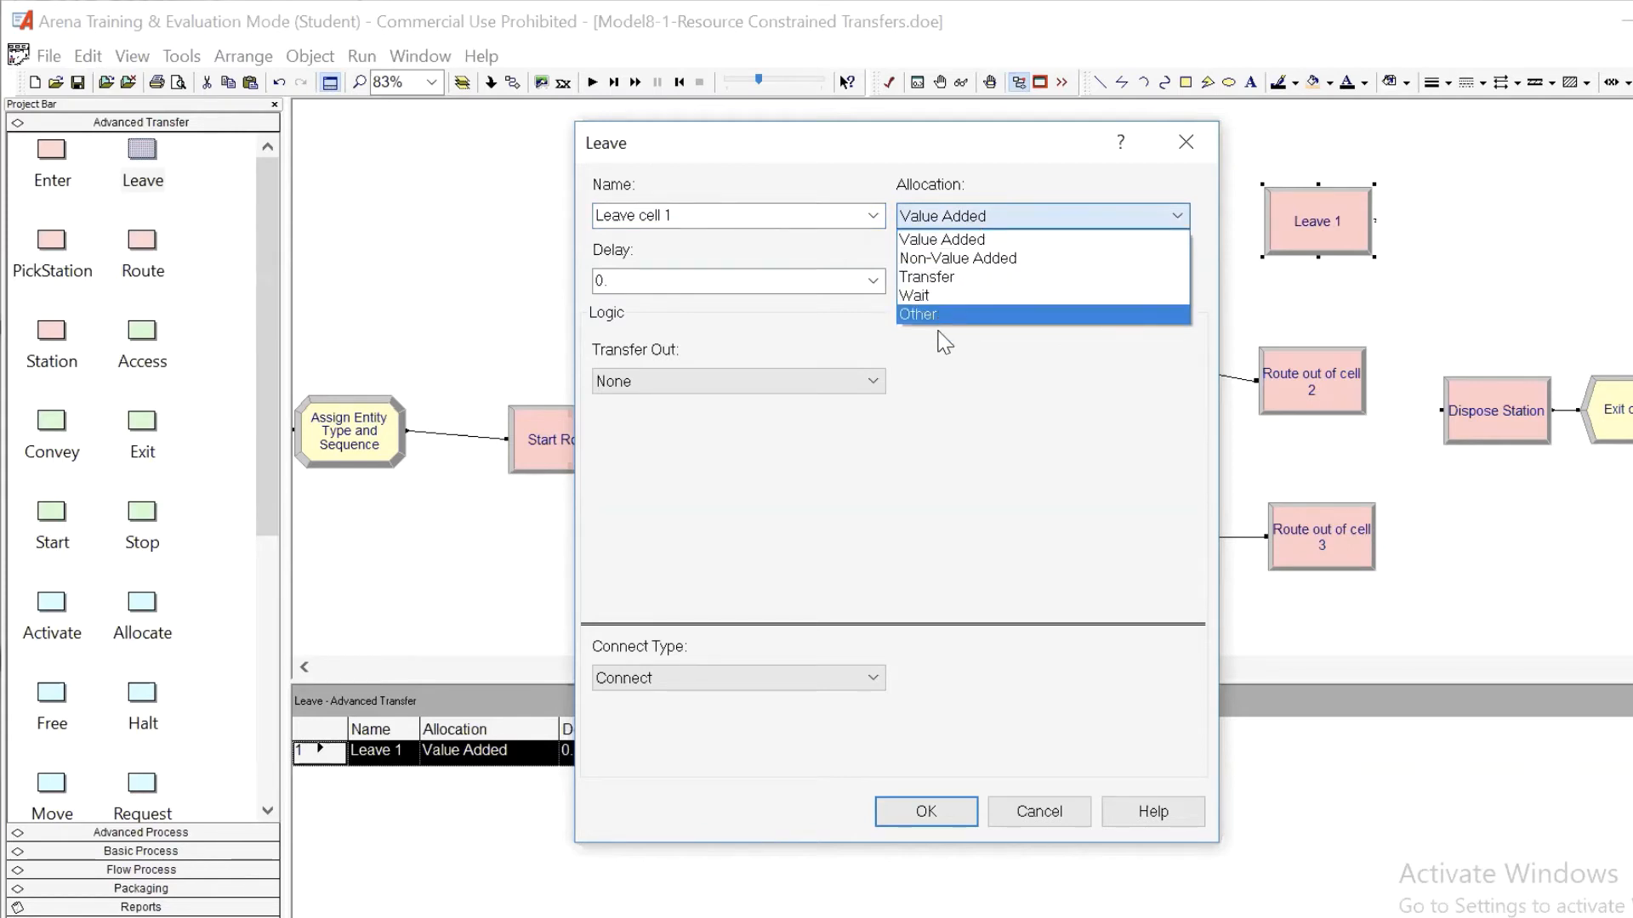
left_click(981, 278)
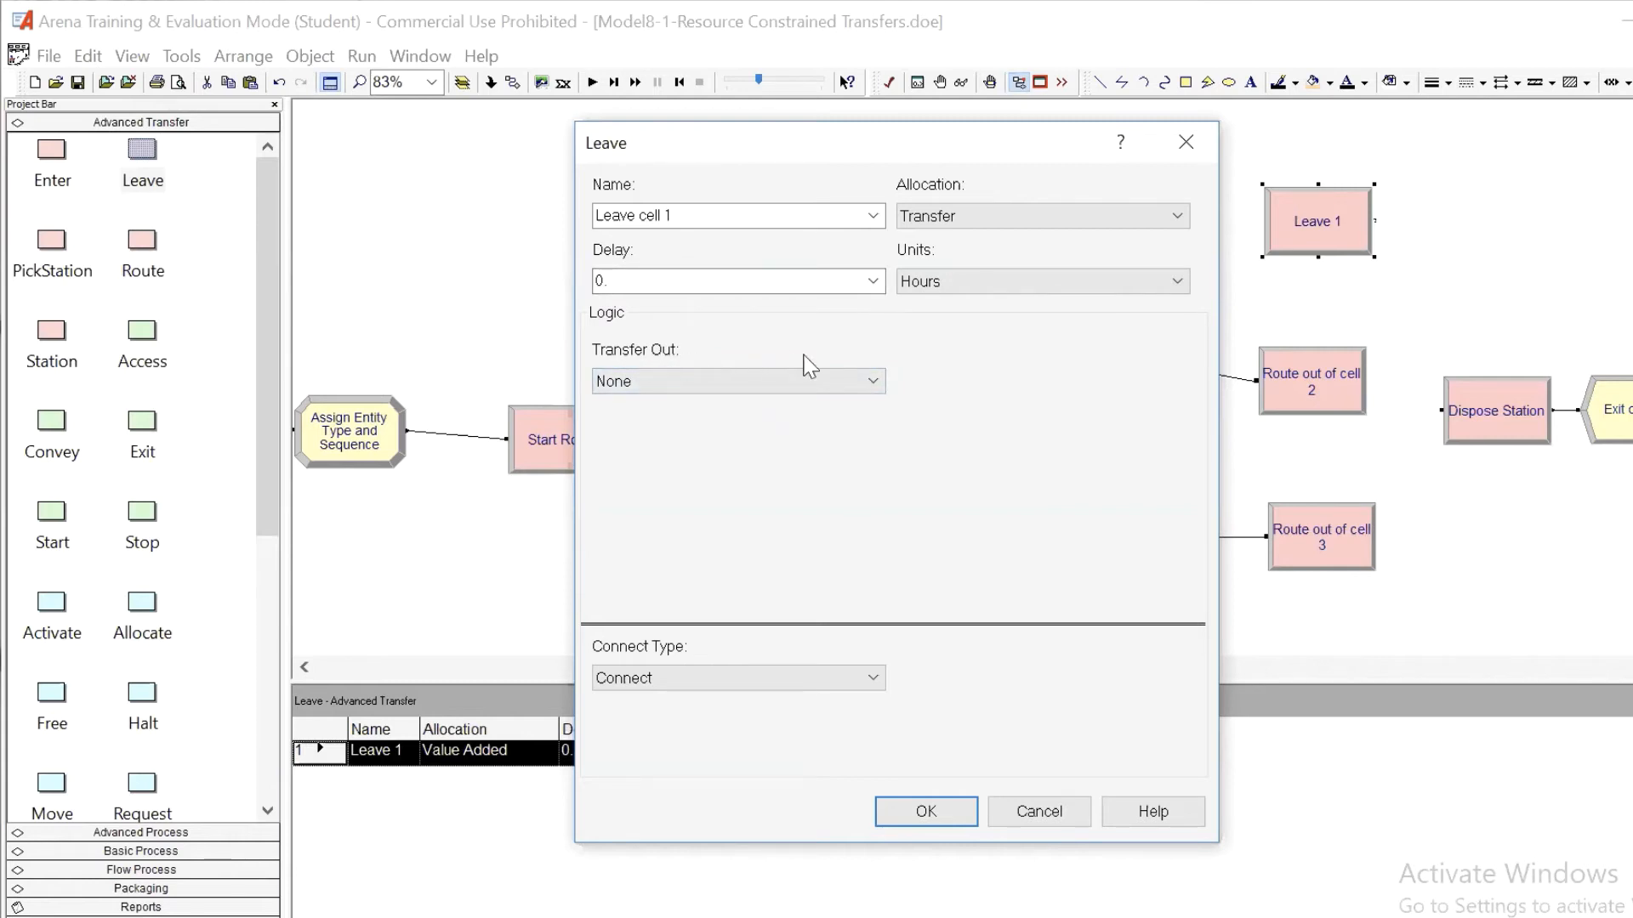
Set Leave cell 1 to transfer out by seizing a resource, with resource type Resource and the resource name Cart.
left_click(874, 381)
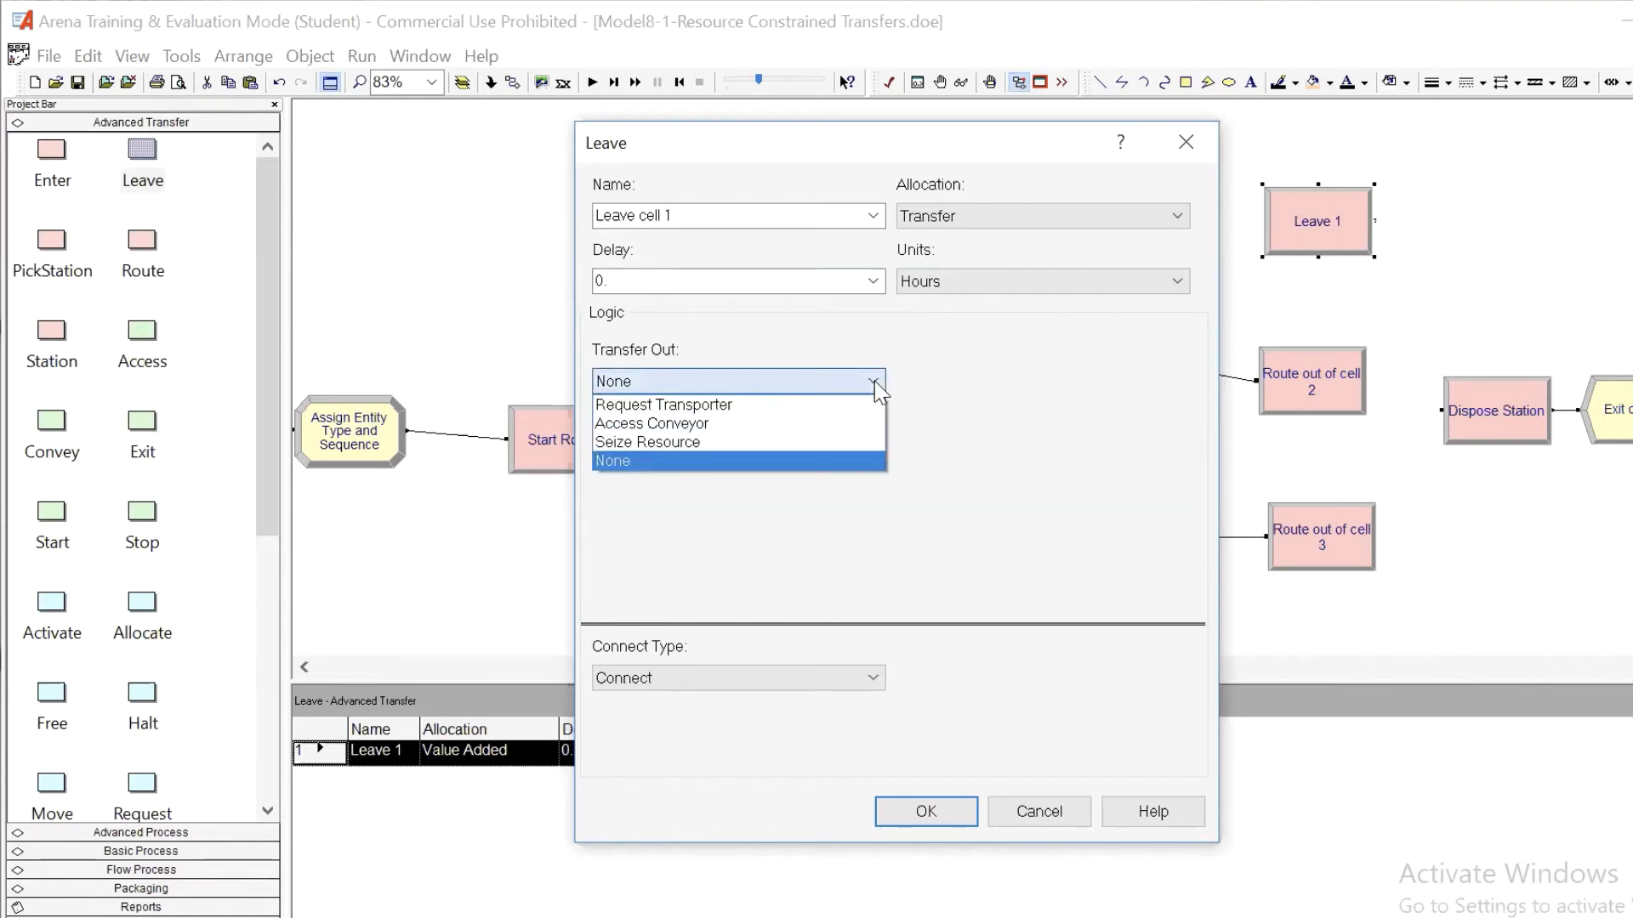
left_click(701, 443)
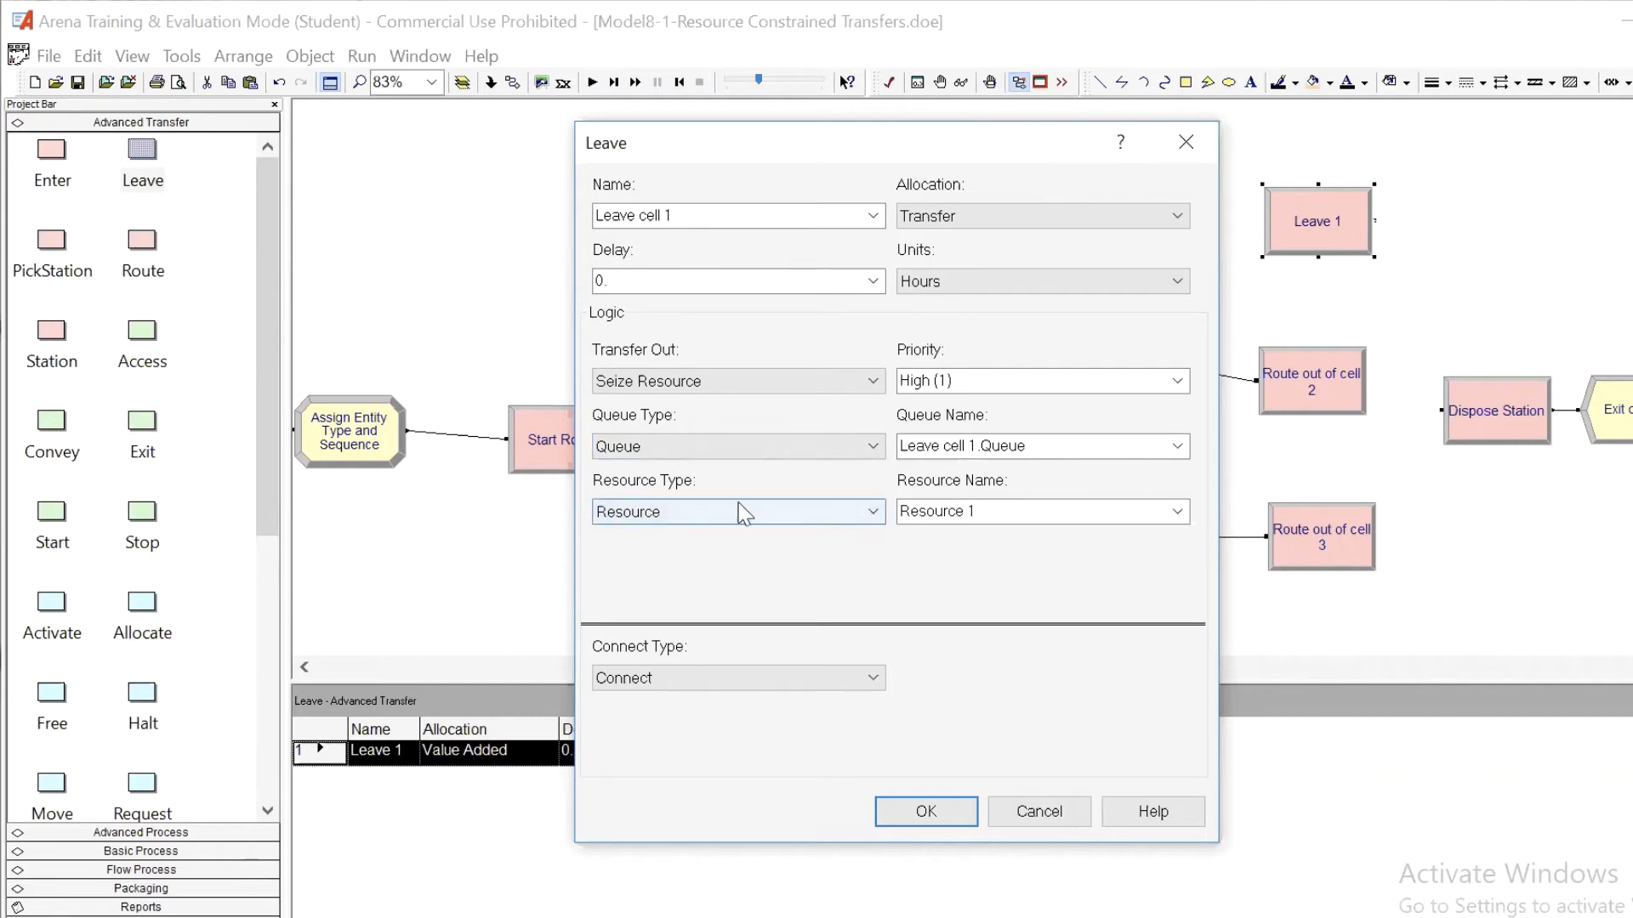
left_click(874, 513)
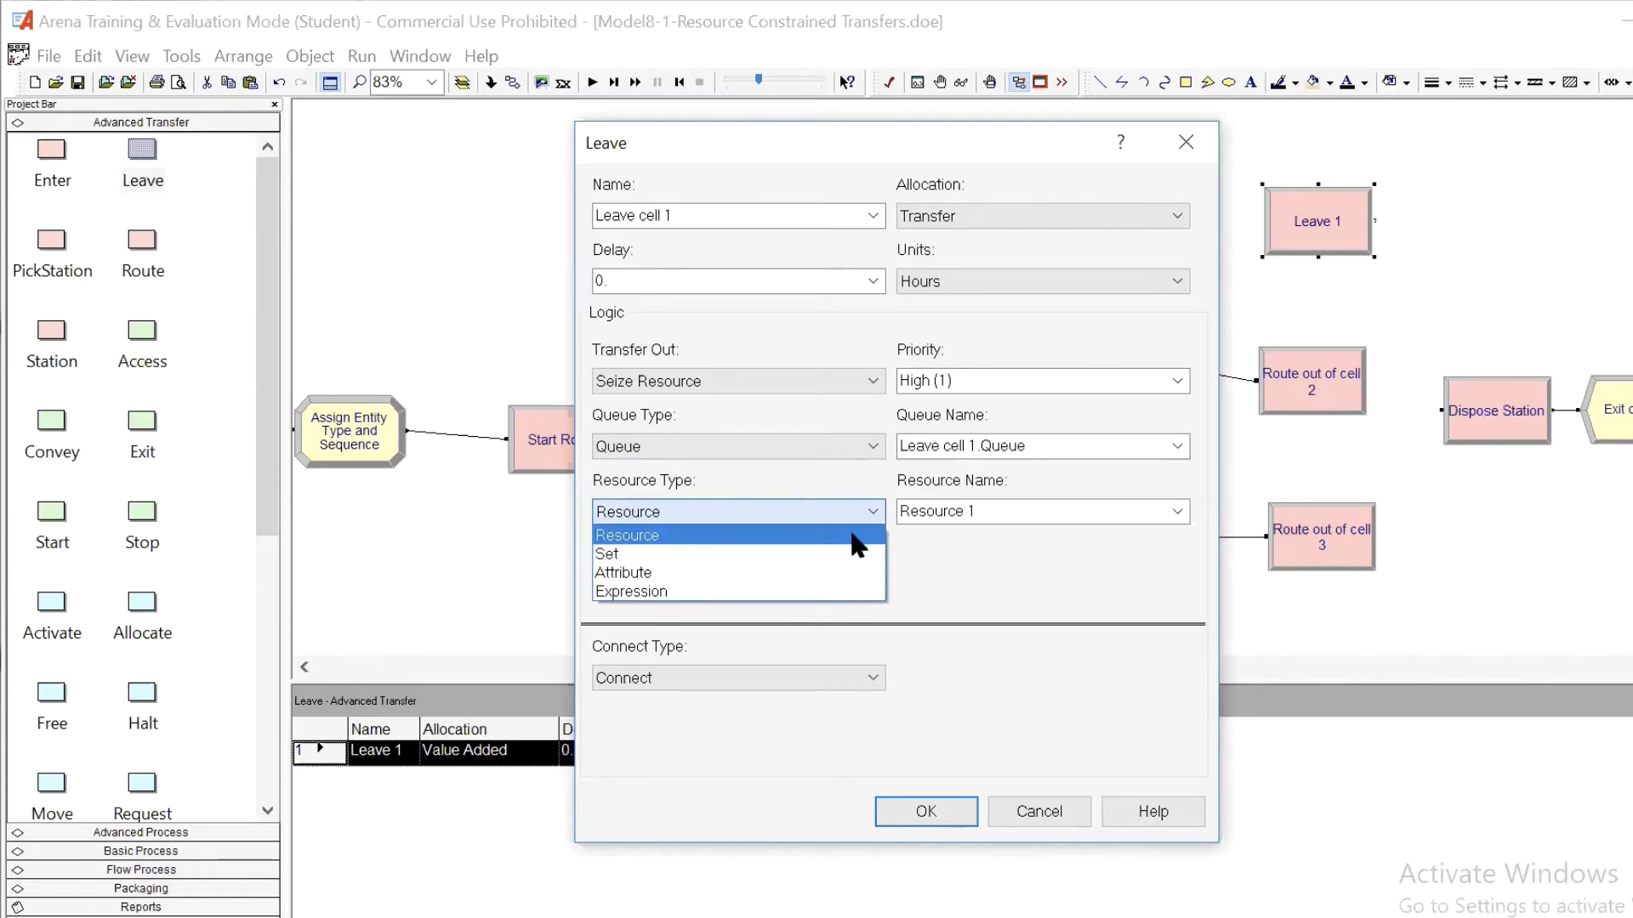
left_click(853, 535)
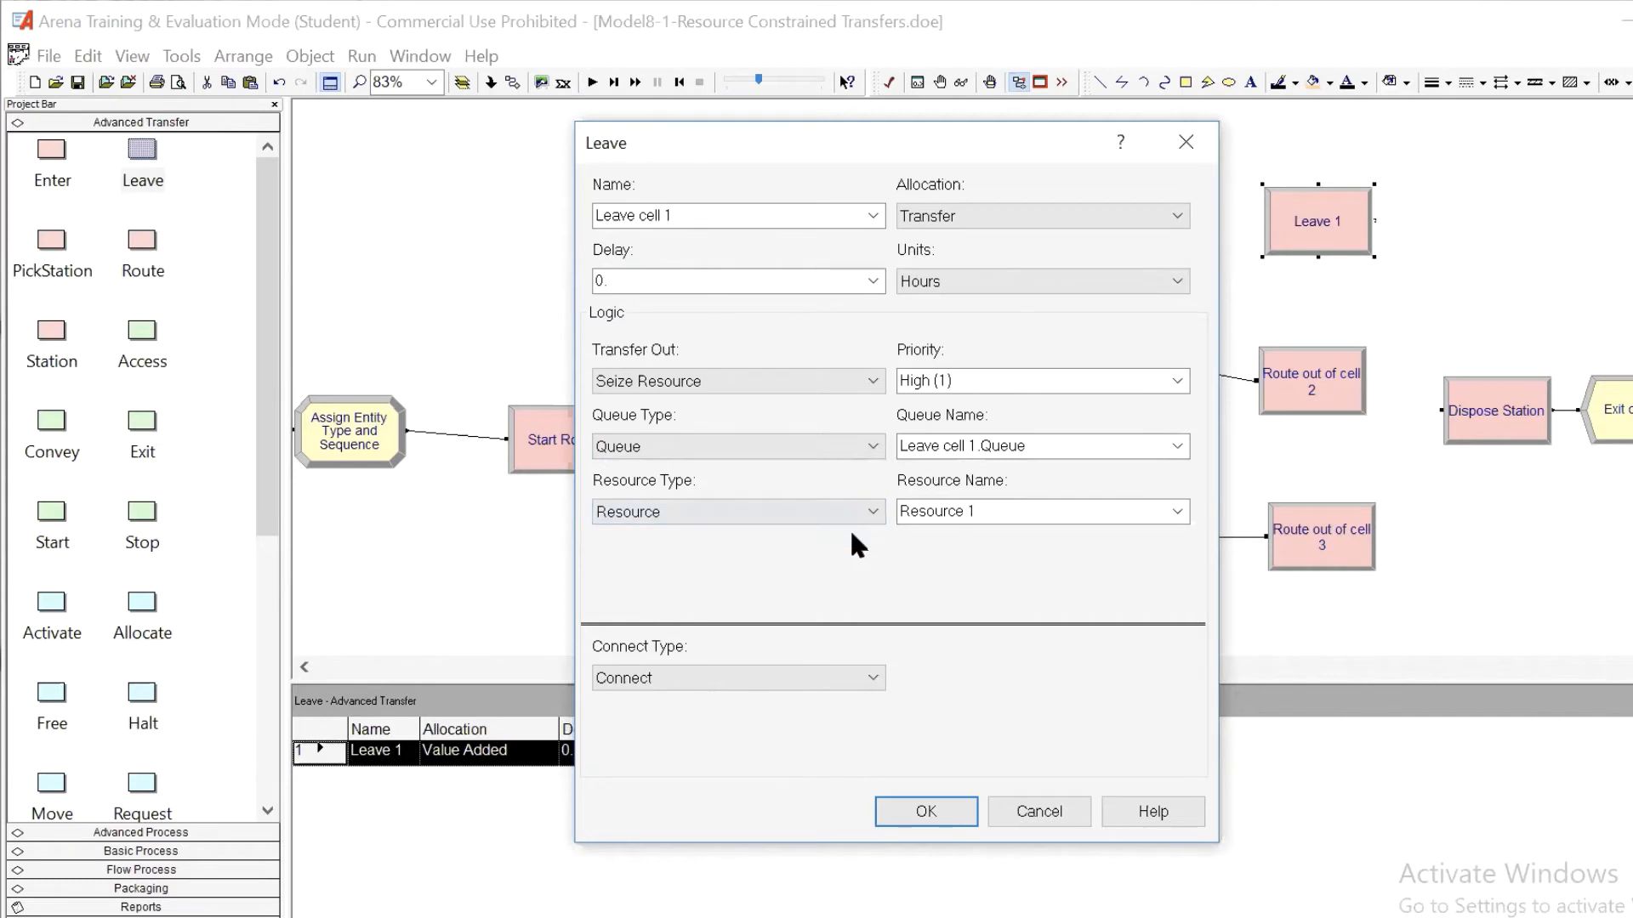
left_click(1178, 511)
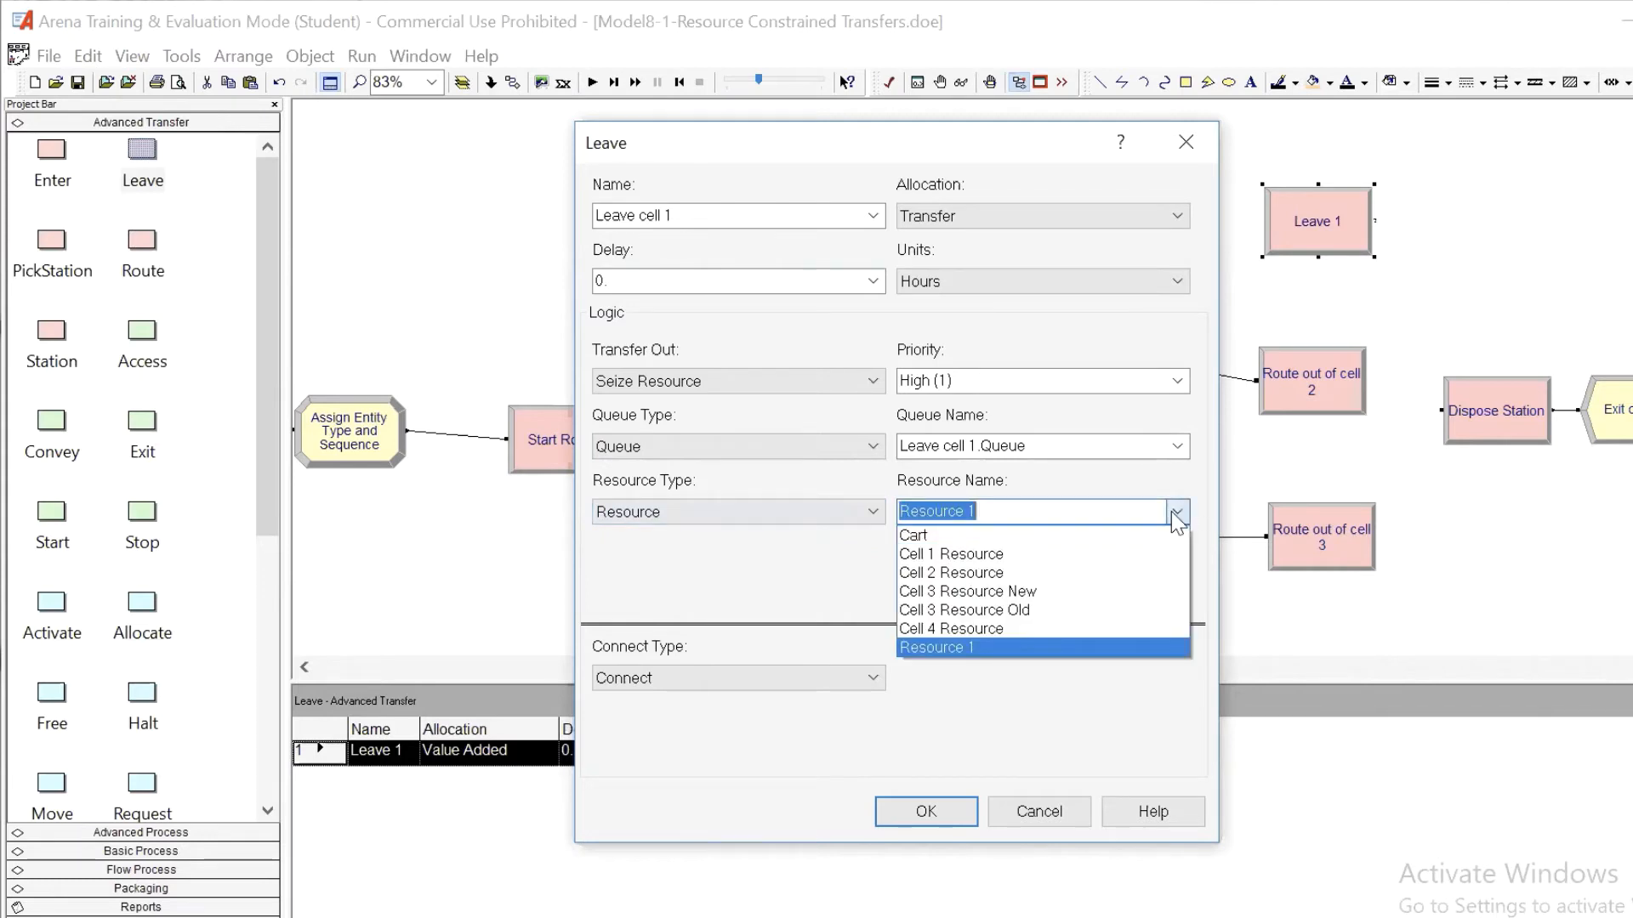
left_click(1103, 536)
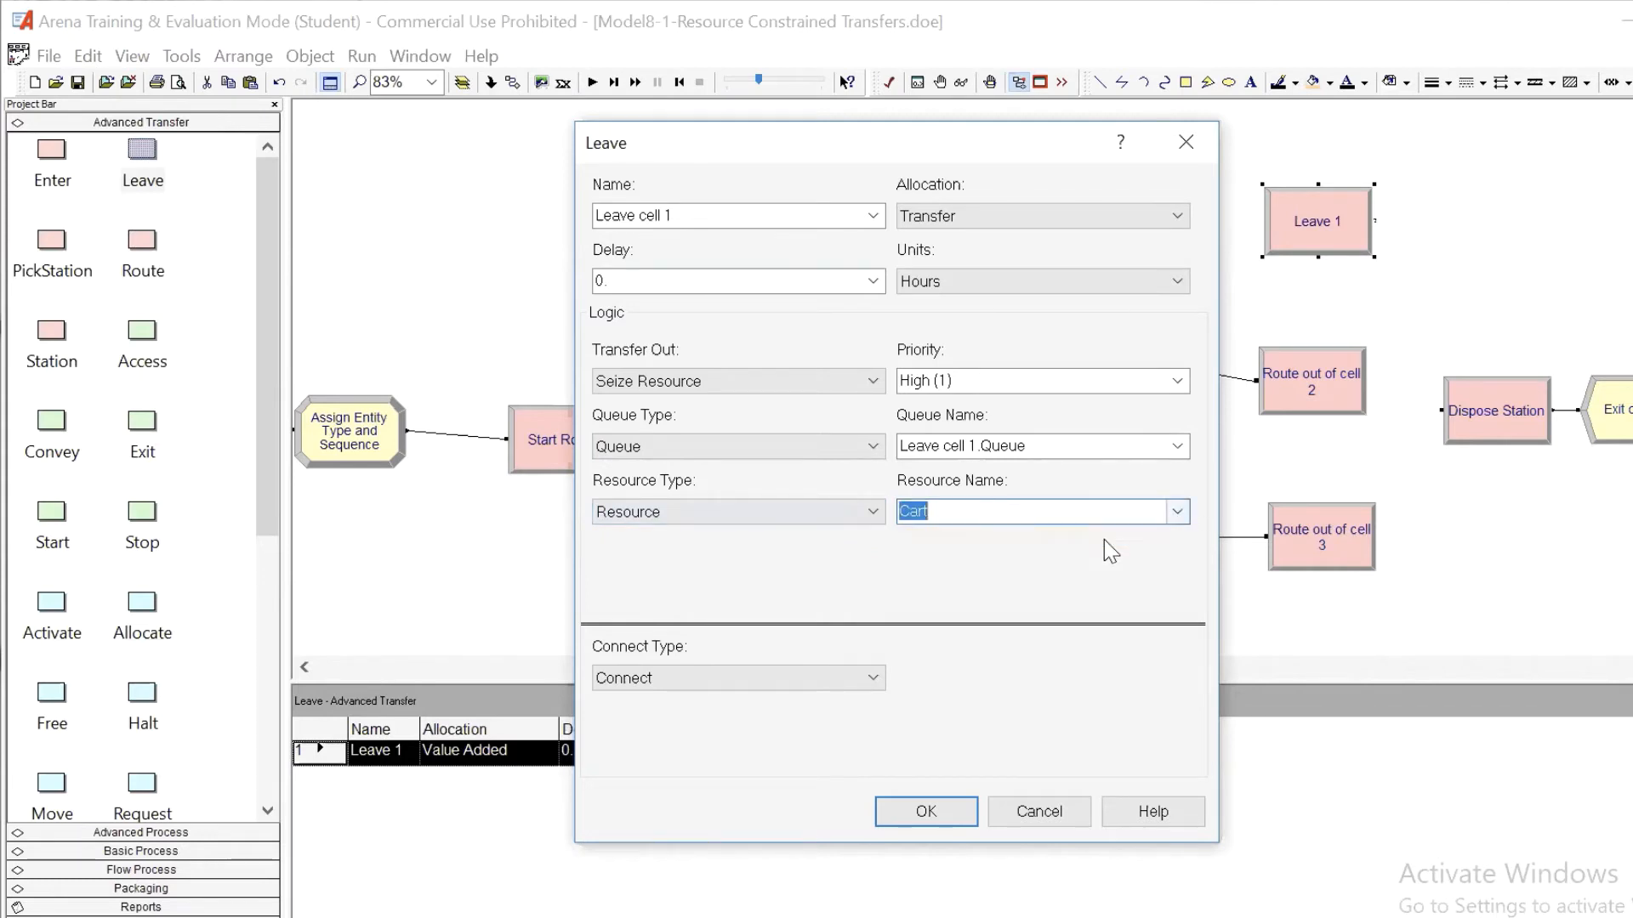
Set the connect type of Leave cell 1 to Route and its station type to By Sequence.
left_click(874, 680)
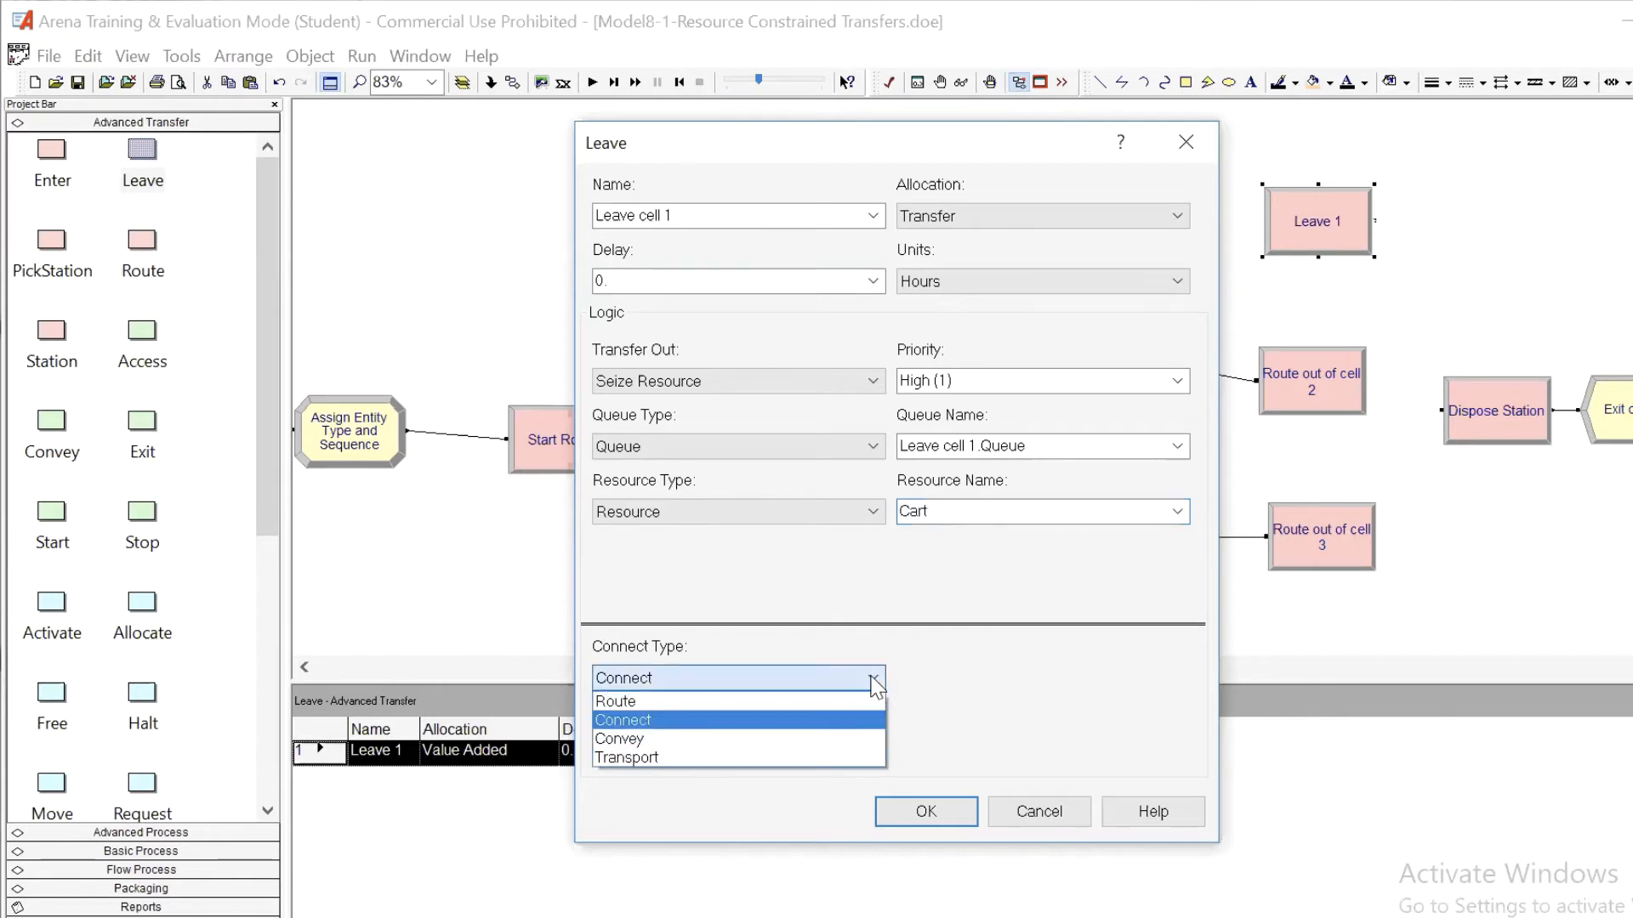
left_click(828, 704)
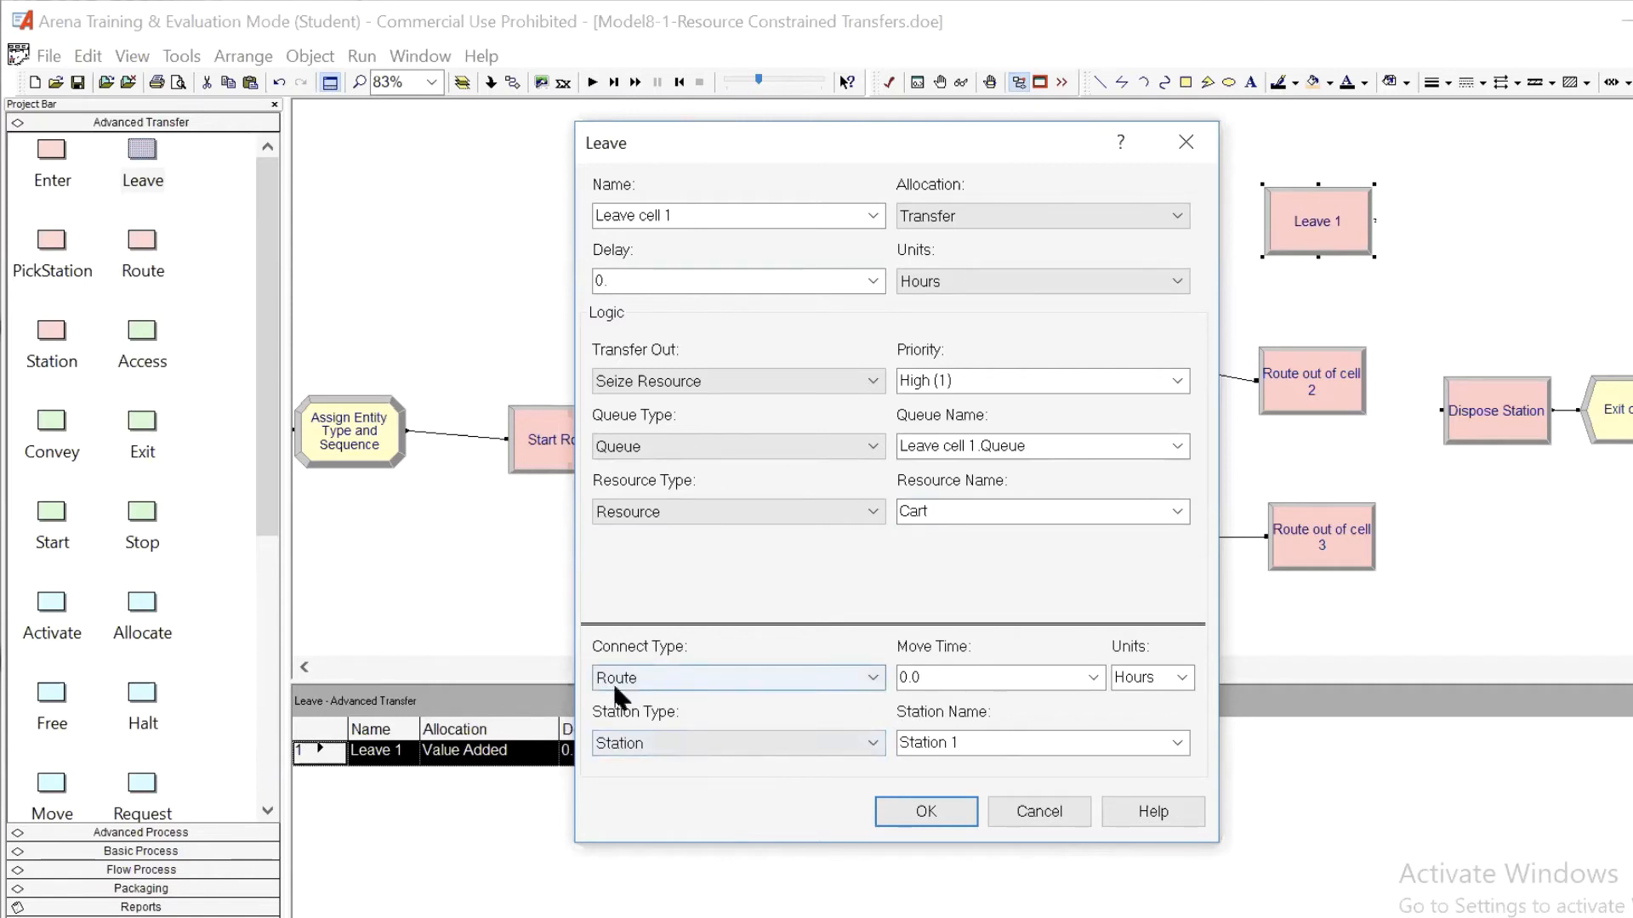
left_click(864, 737)
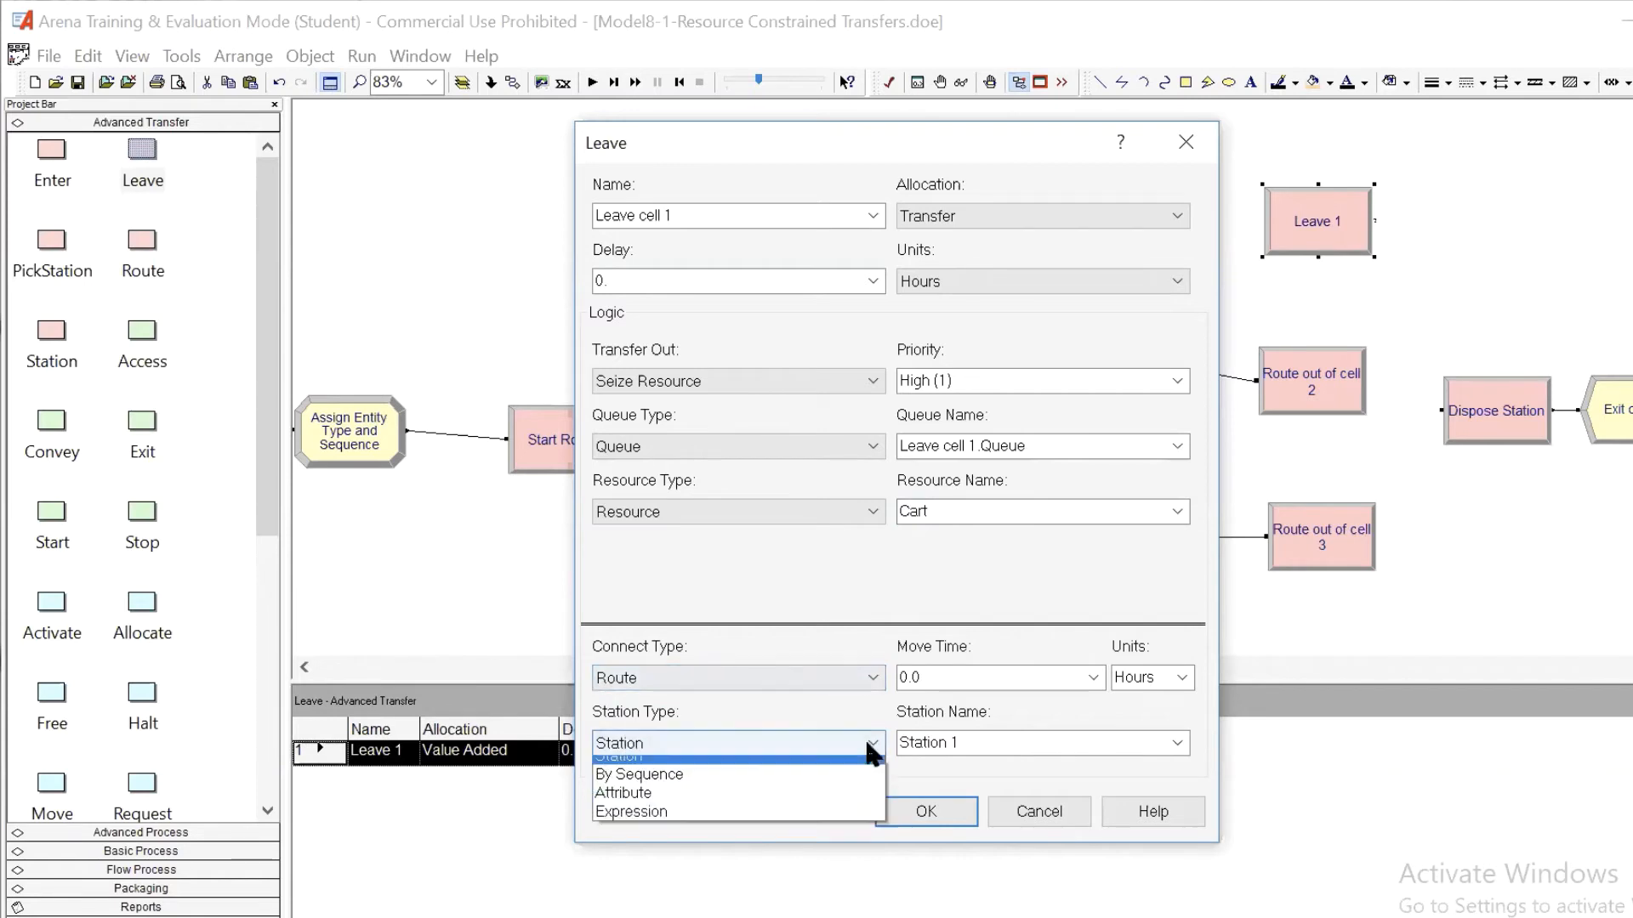
left_click(809, 786)
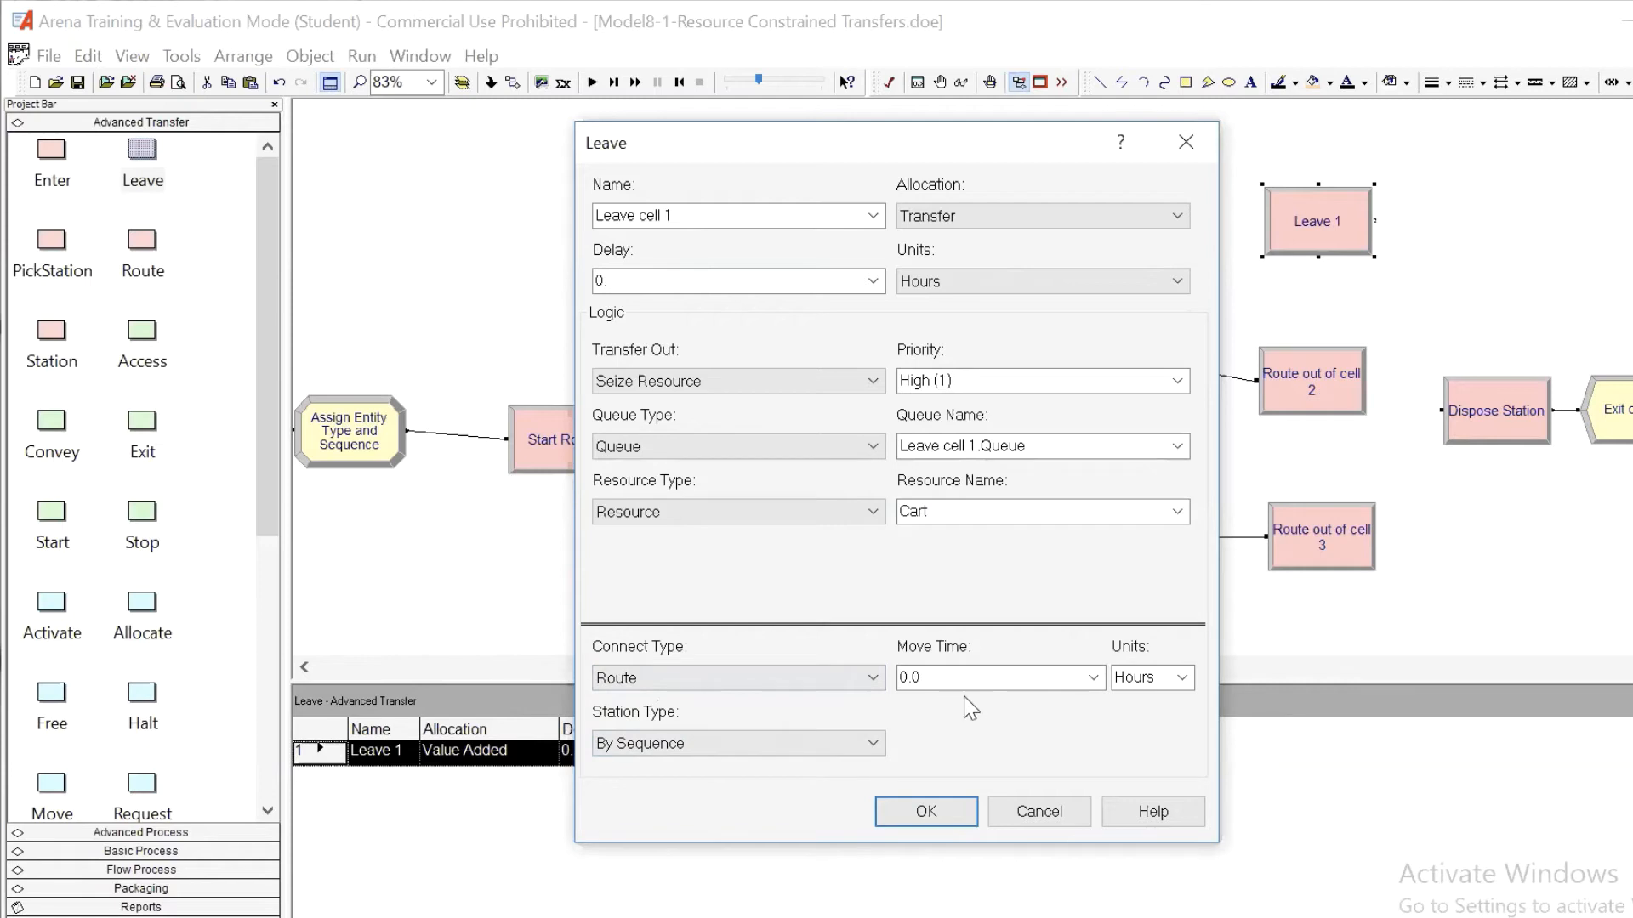
Set the move time of Leave cell 1 to Transfer Time in minutes, and connect the Cell 1 processing module to it.
key("Tab")
type("Transfer Time")
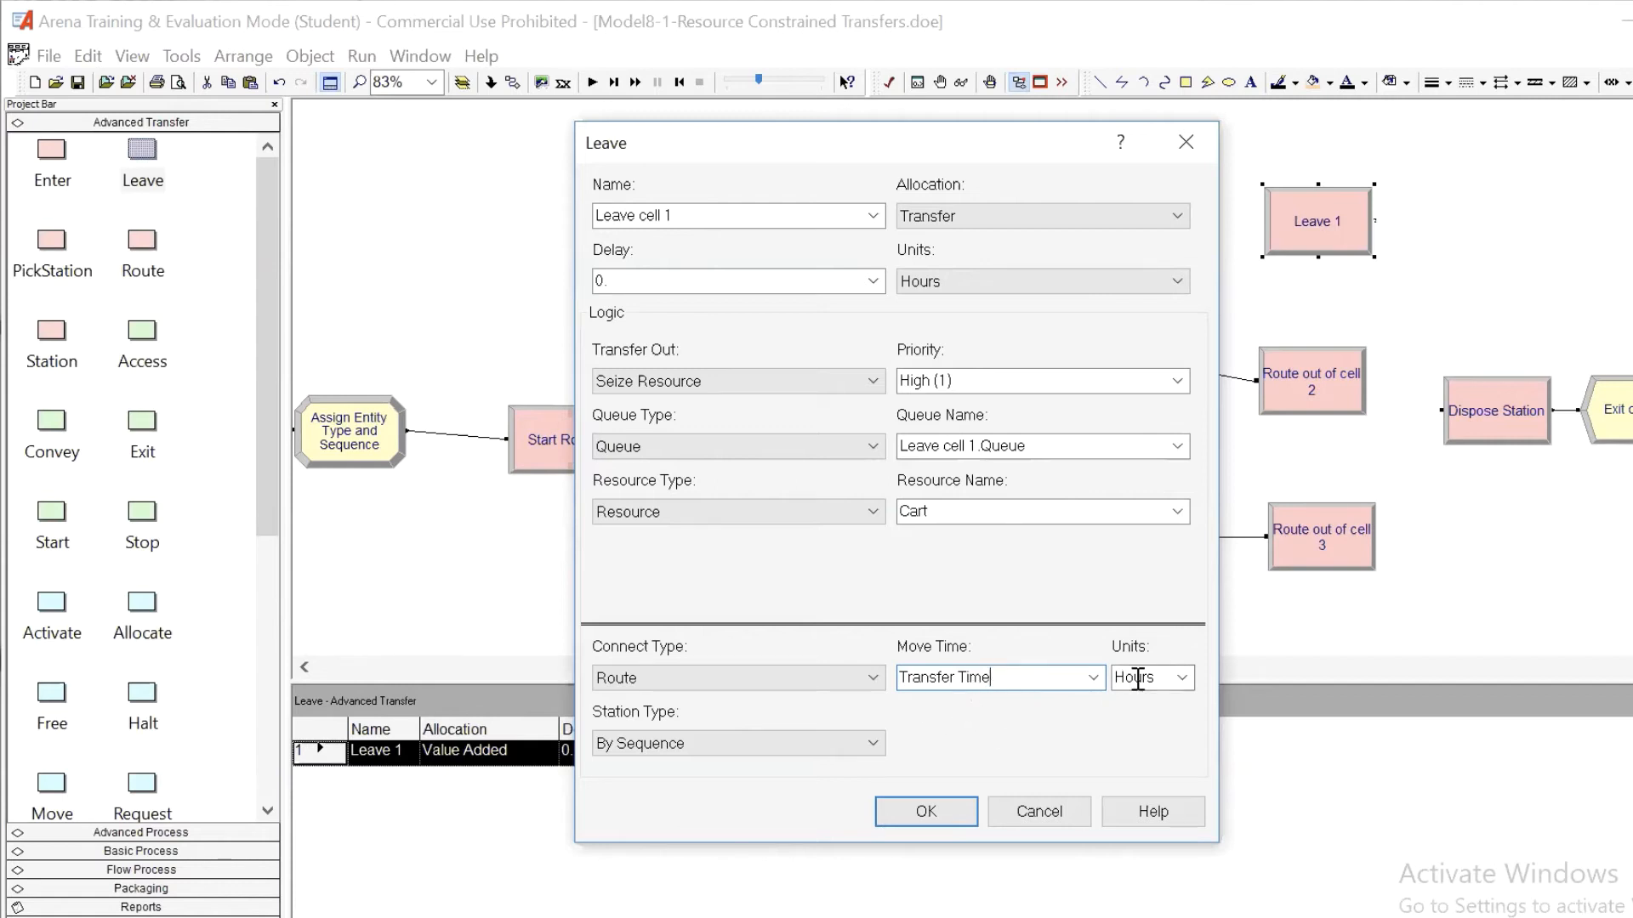
left_click(1182, 677)
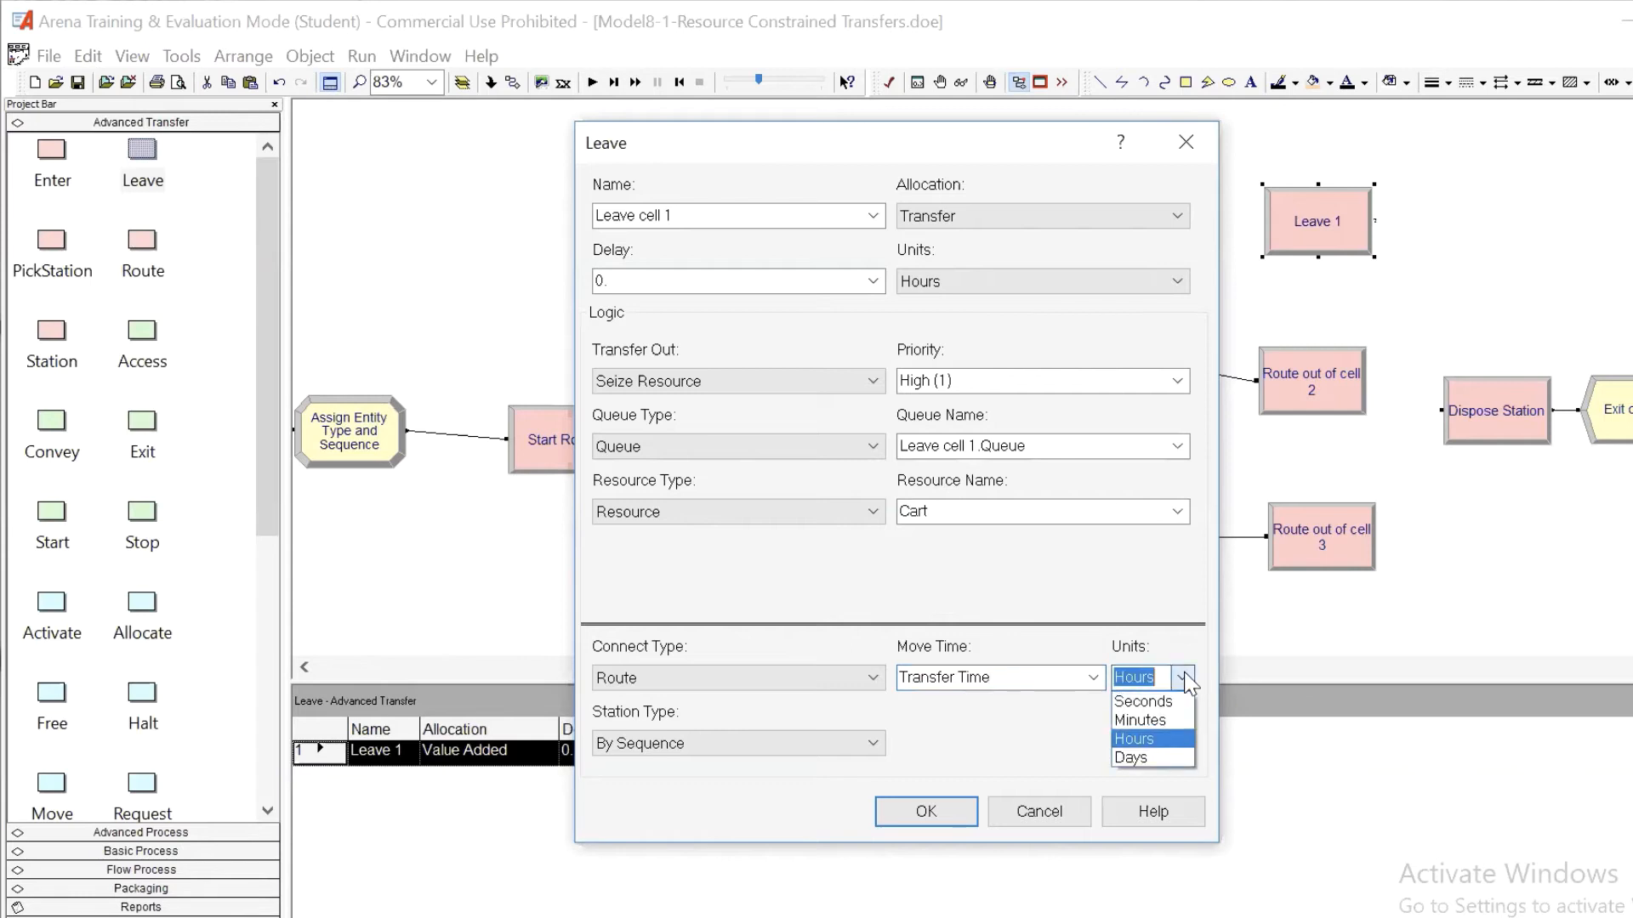
left_click(1170, 721)
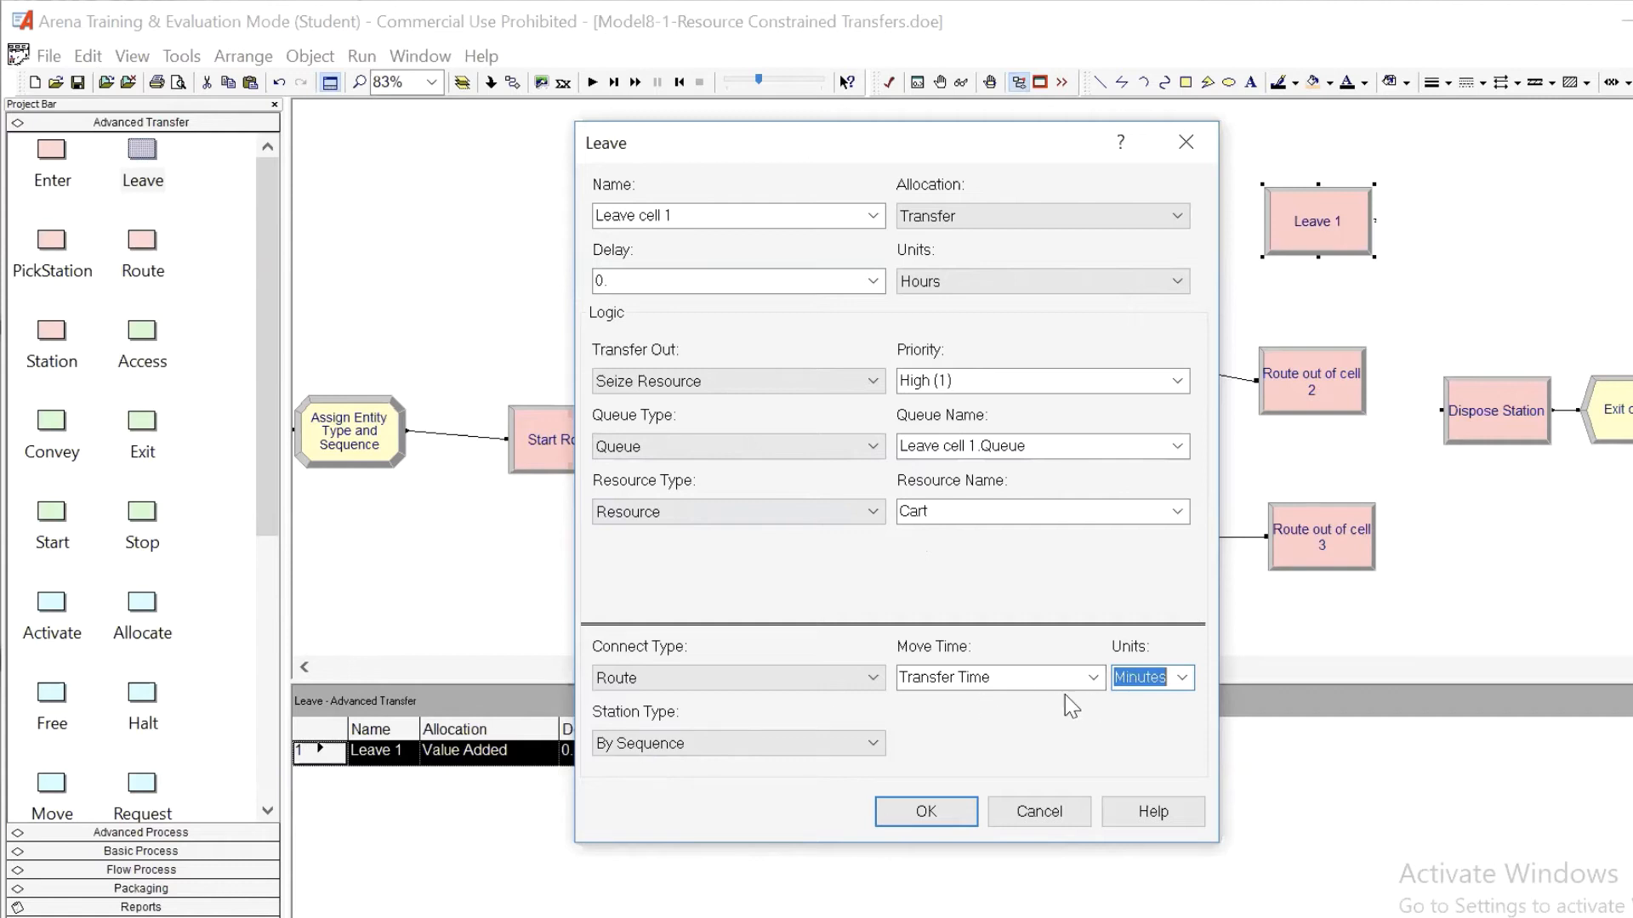
left_click(926, 810)
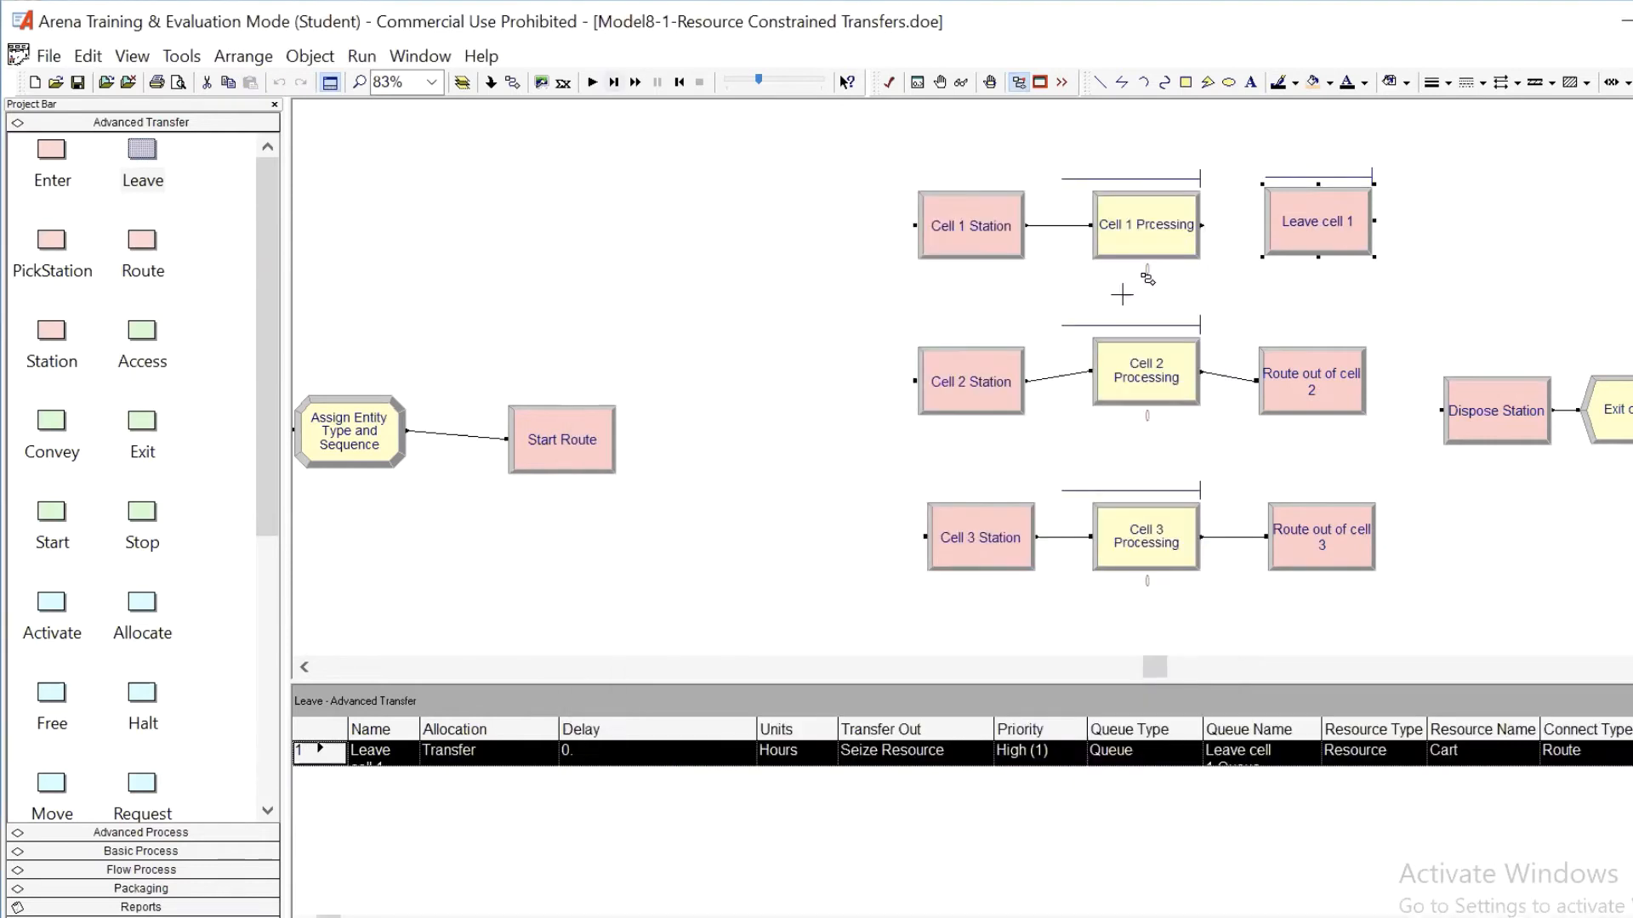
left_click(1201, 224)
left_click(1279, 219)
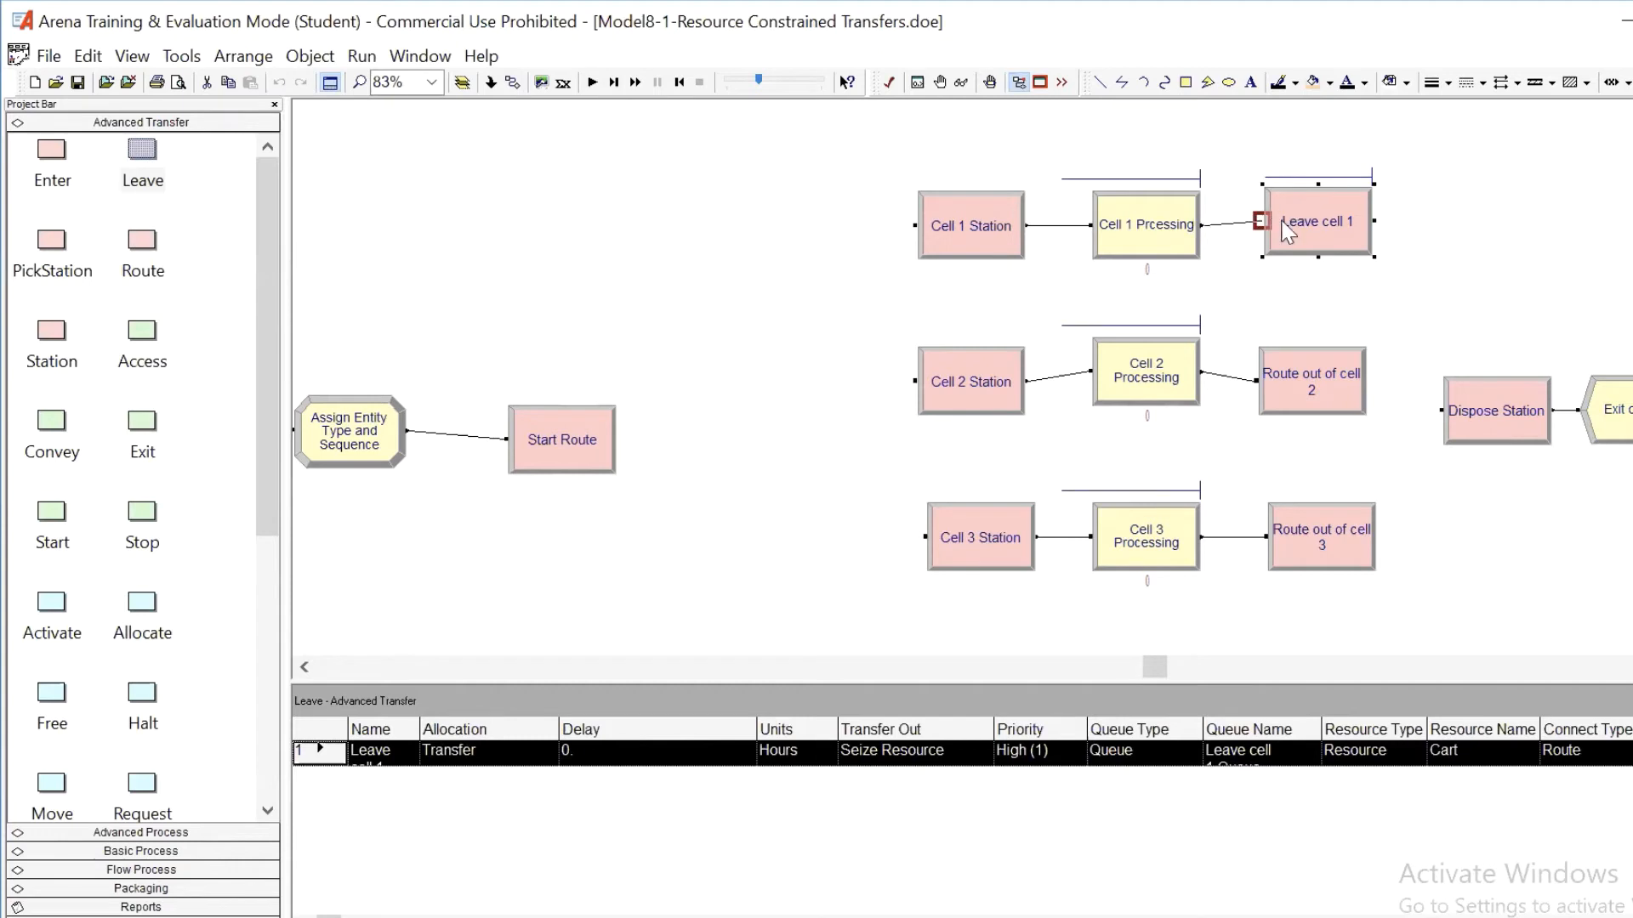
Replace the Route out of cell 2 module with a Leave module after Cell 2 Processing.
left_click(1324, 414)
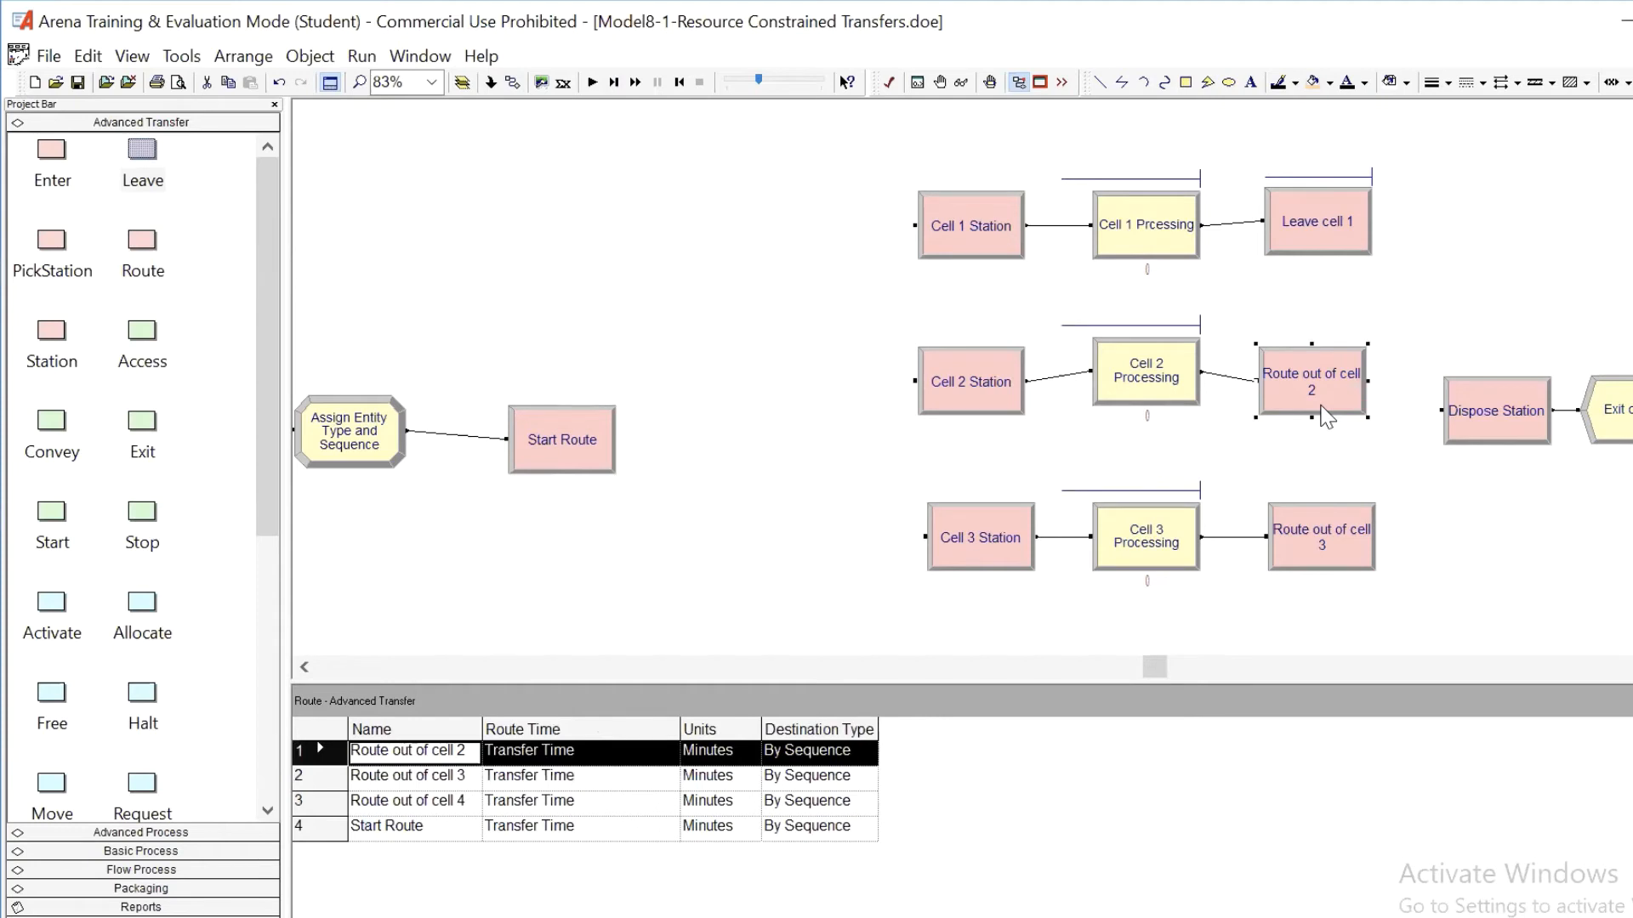
key("Delete")
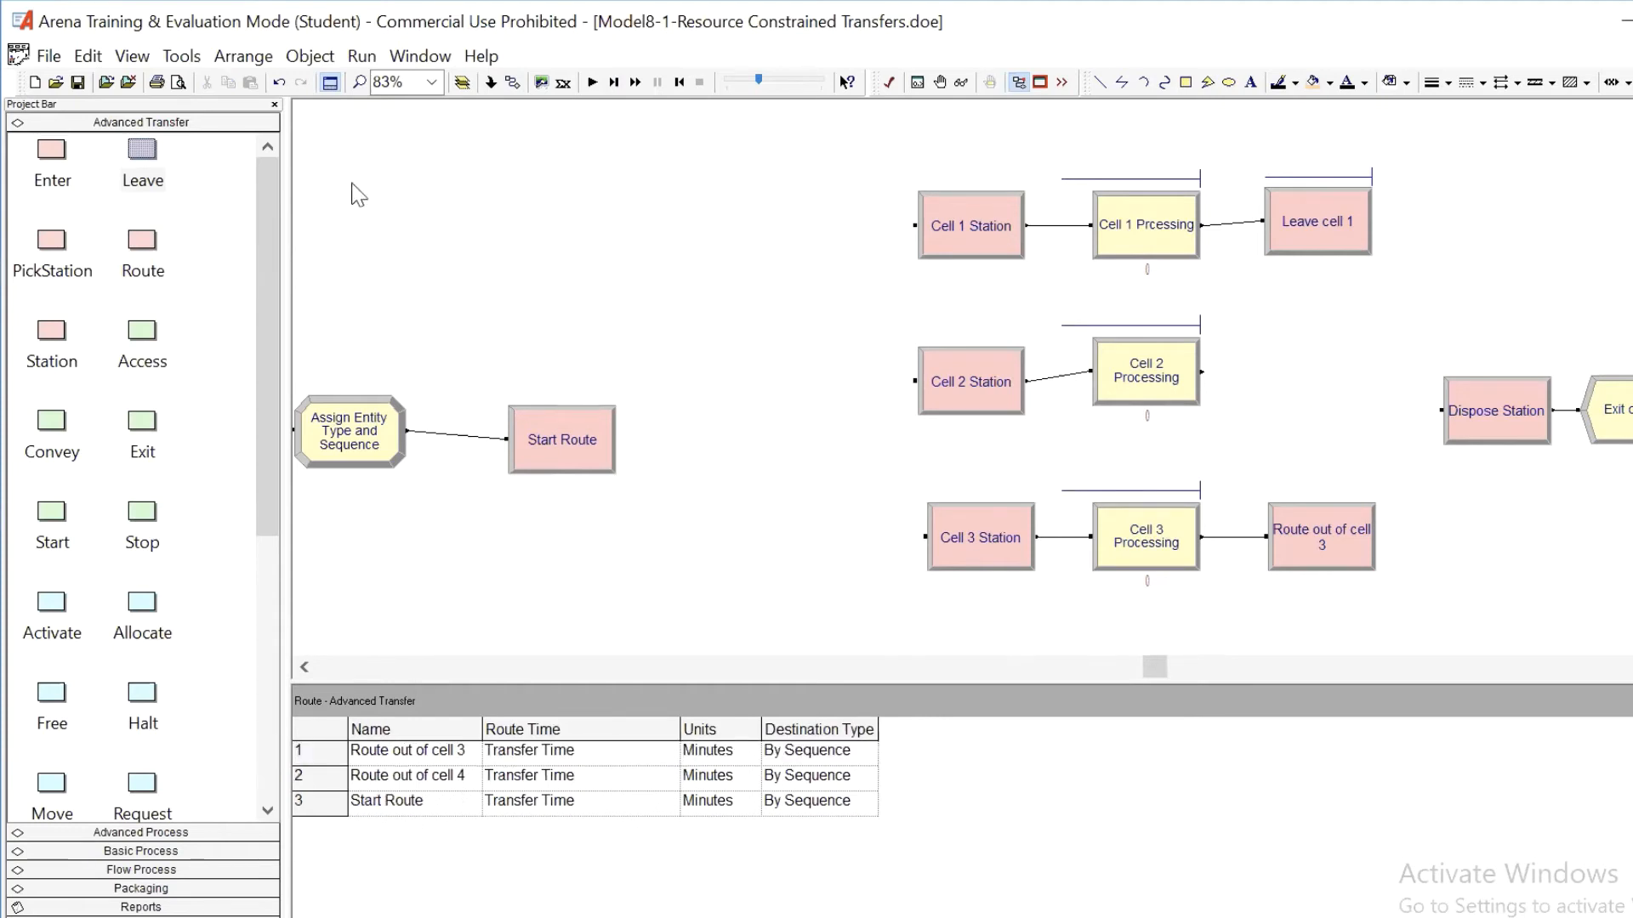
left_click_drag(143, 150, 1258, 380)
Name the Leave module after Cell 2 Processing Leave cell 2 and set its allocation to Transfer.
double_click(1319, 391)
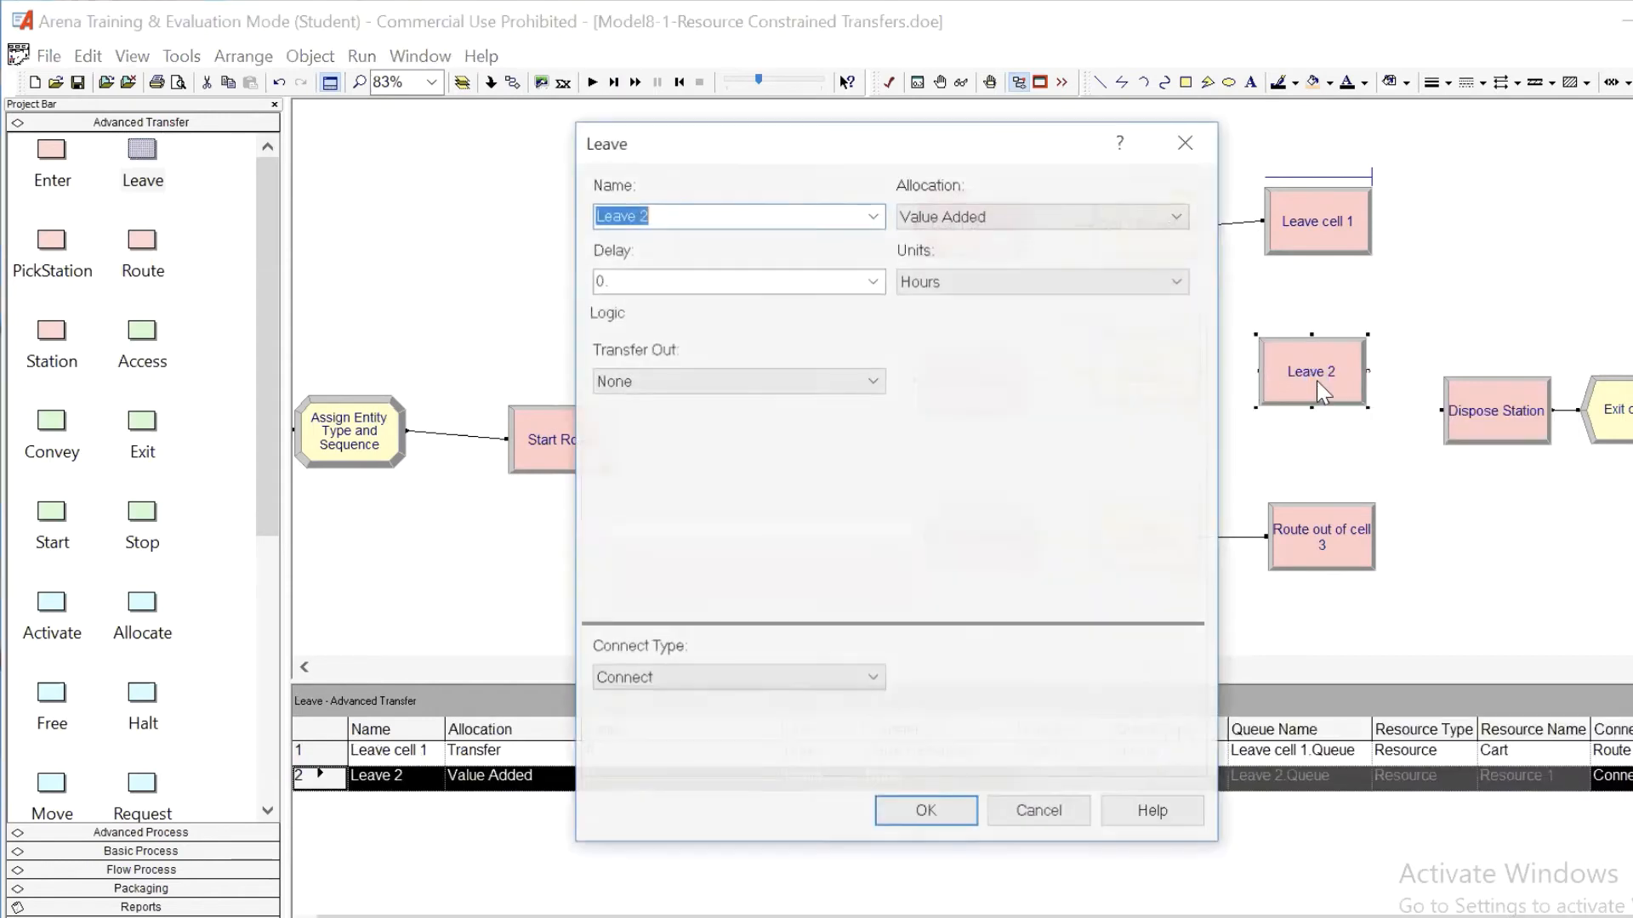
type("Leave ")
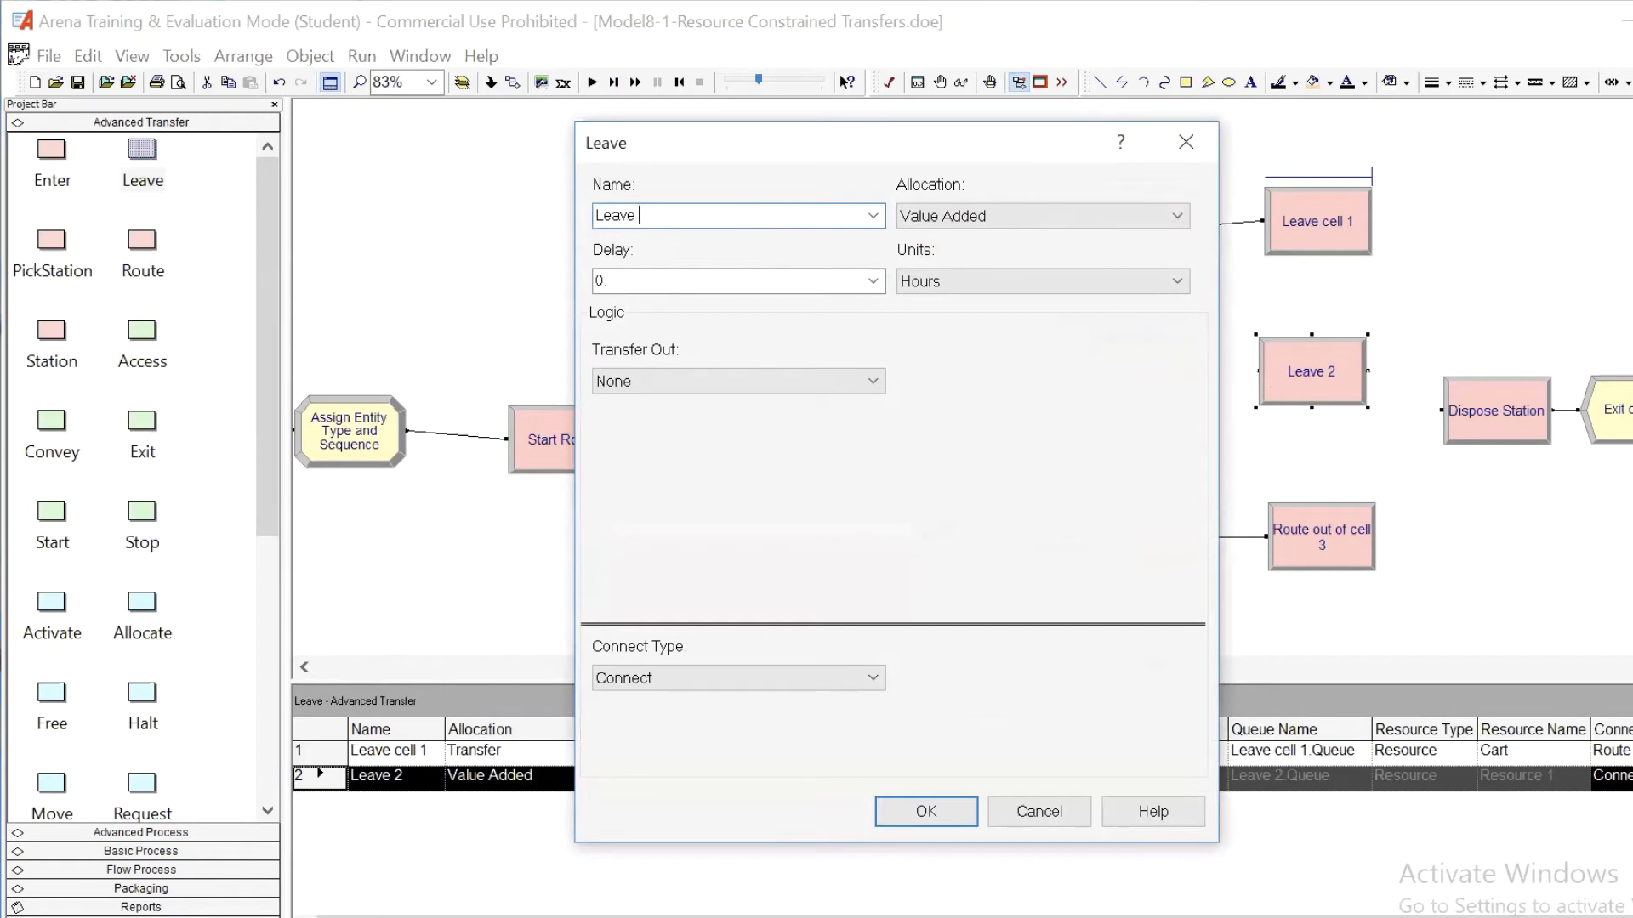
type("cell 2")
left_click(1064, 226)
left_click(1011, 278)
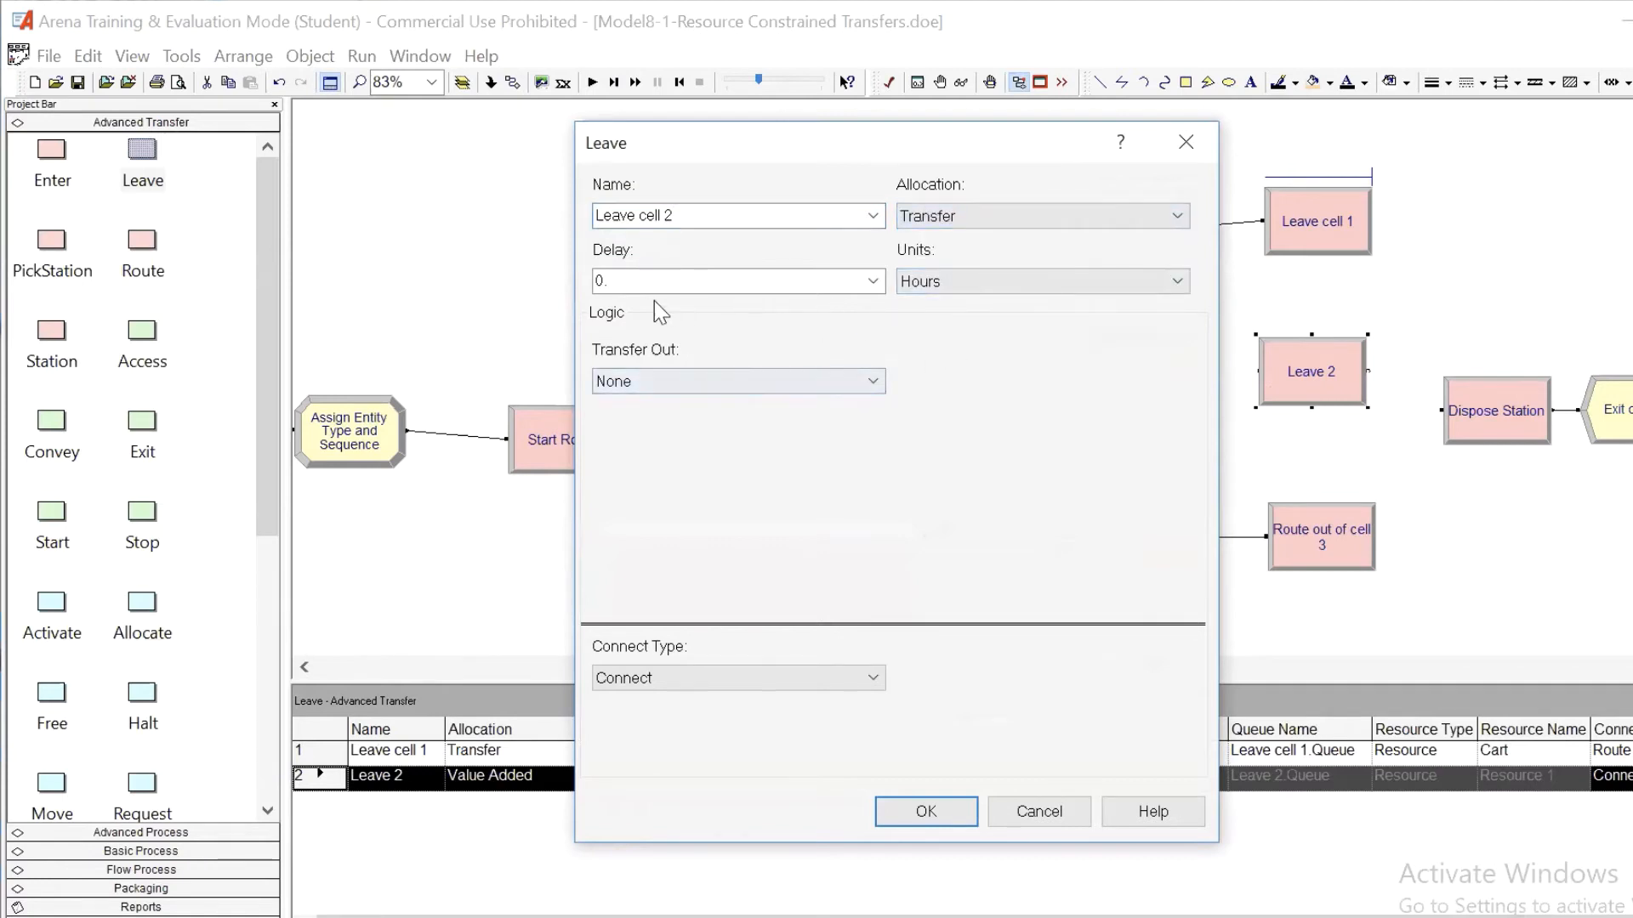
Set Leave cell 2 to transfer out by seizing the Cart resource.
left_click(865, 382)
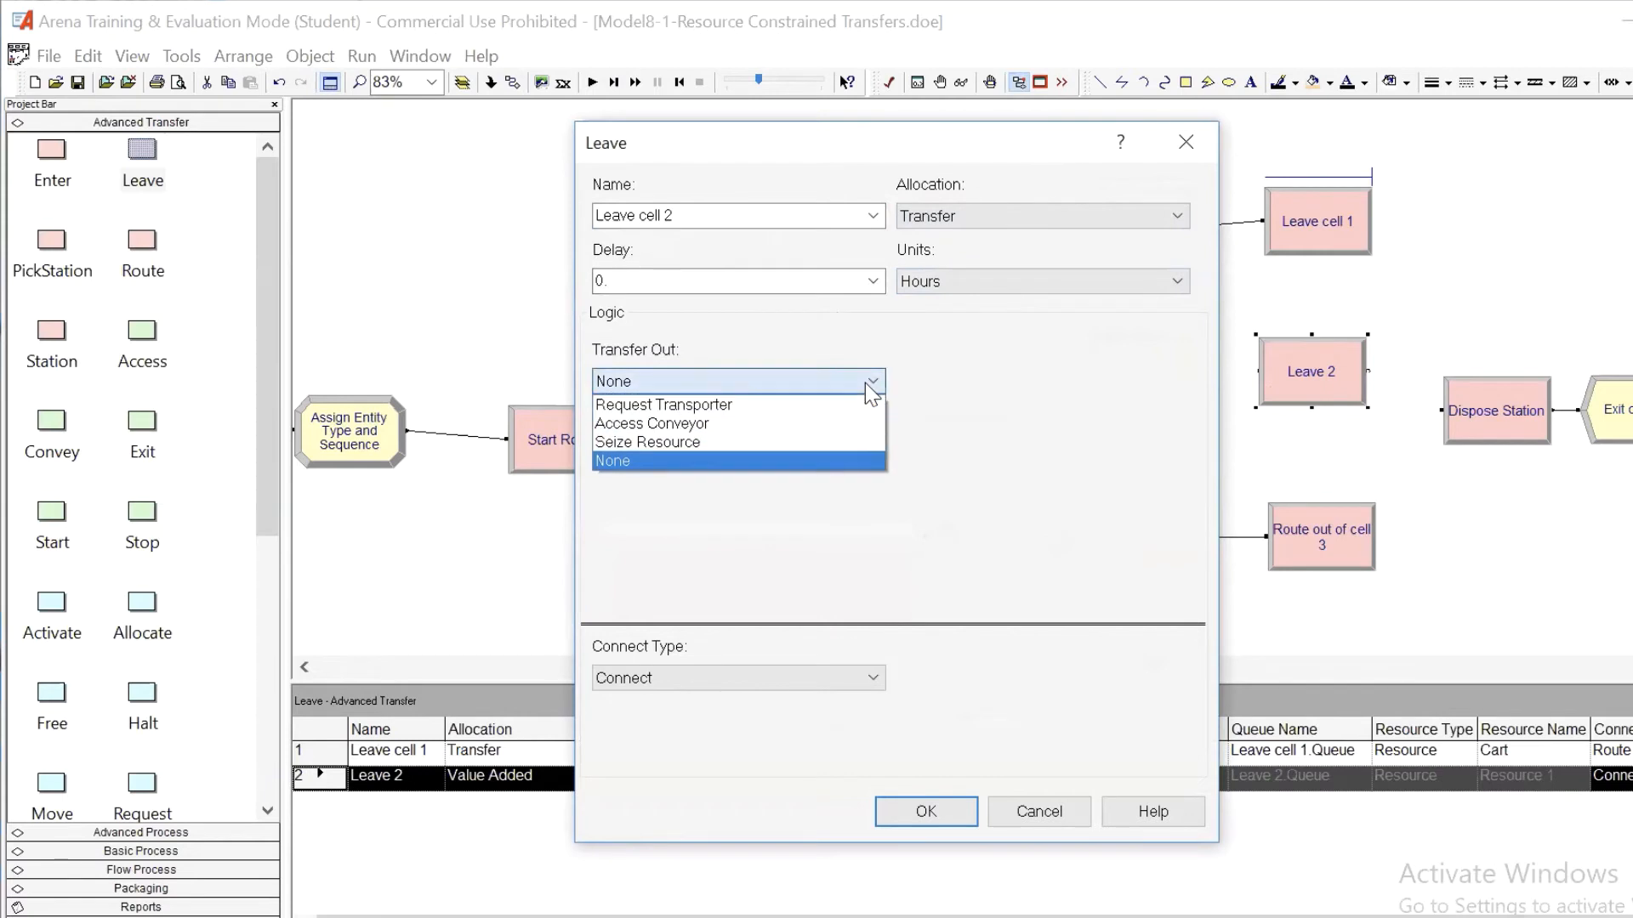
left_click(757, 444)
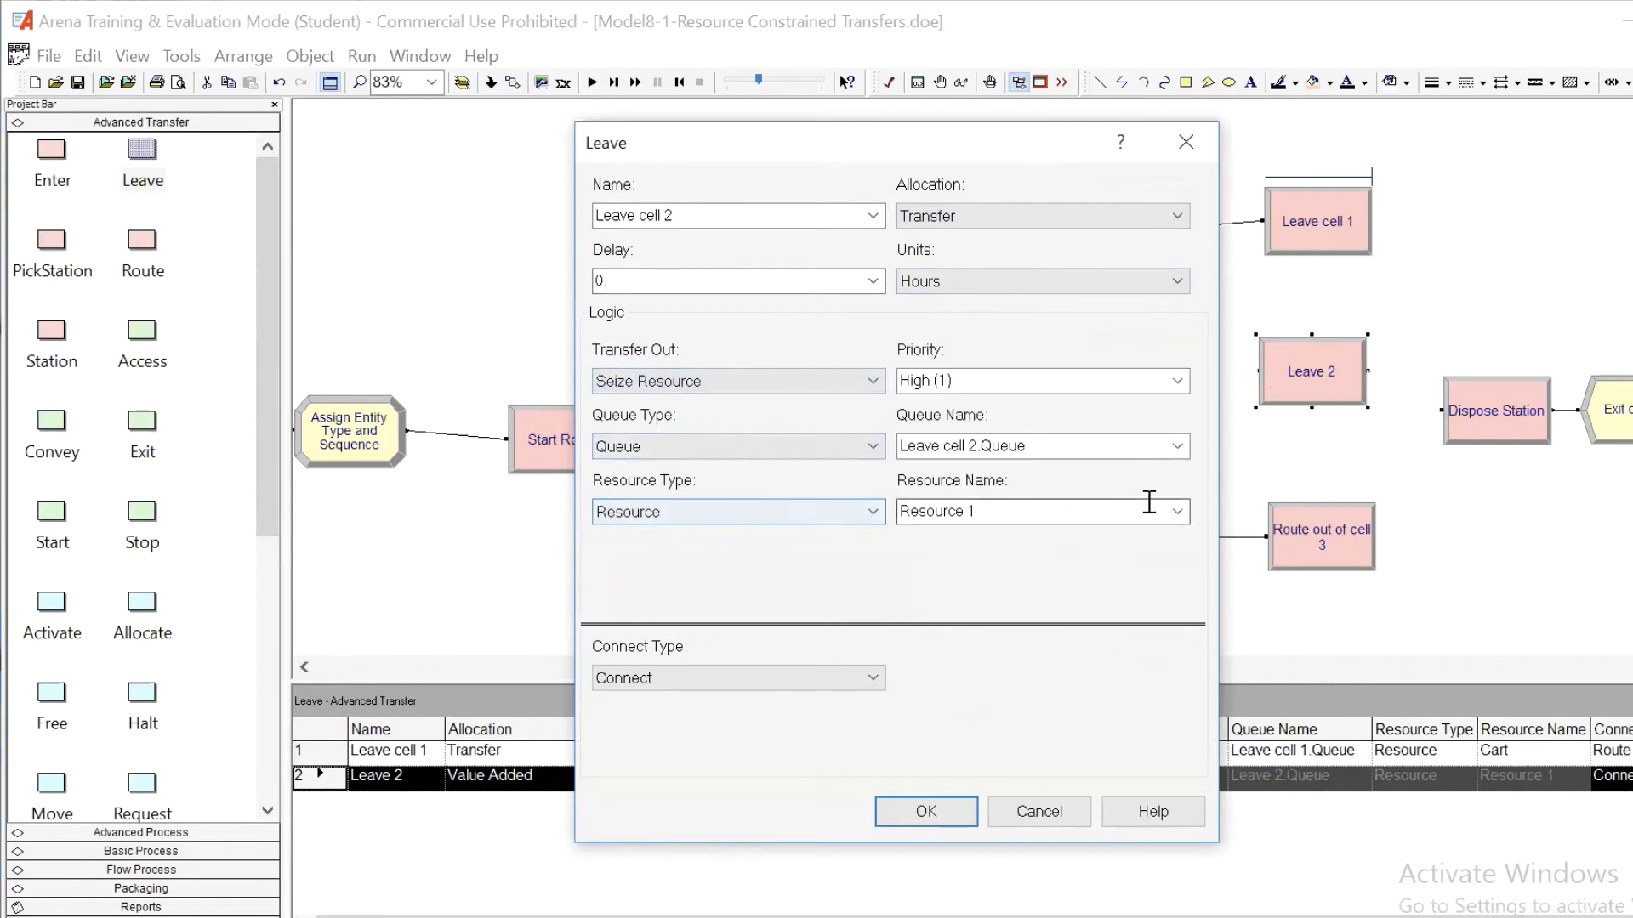
left_click(1176, 511)
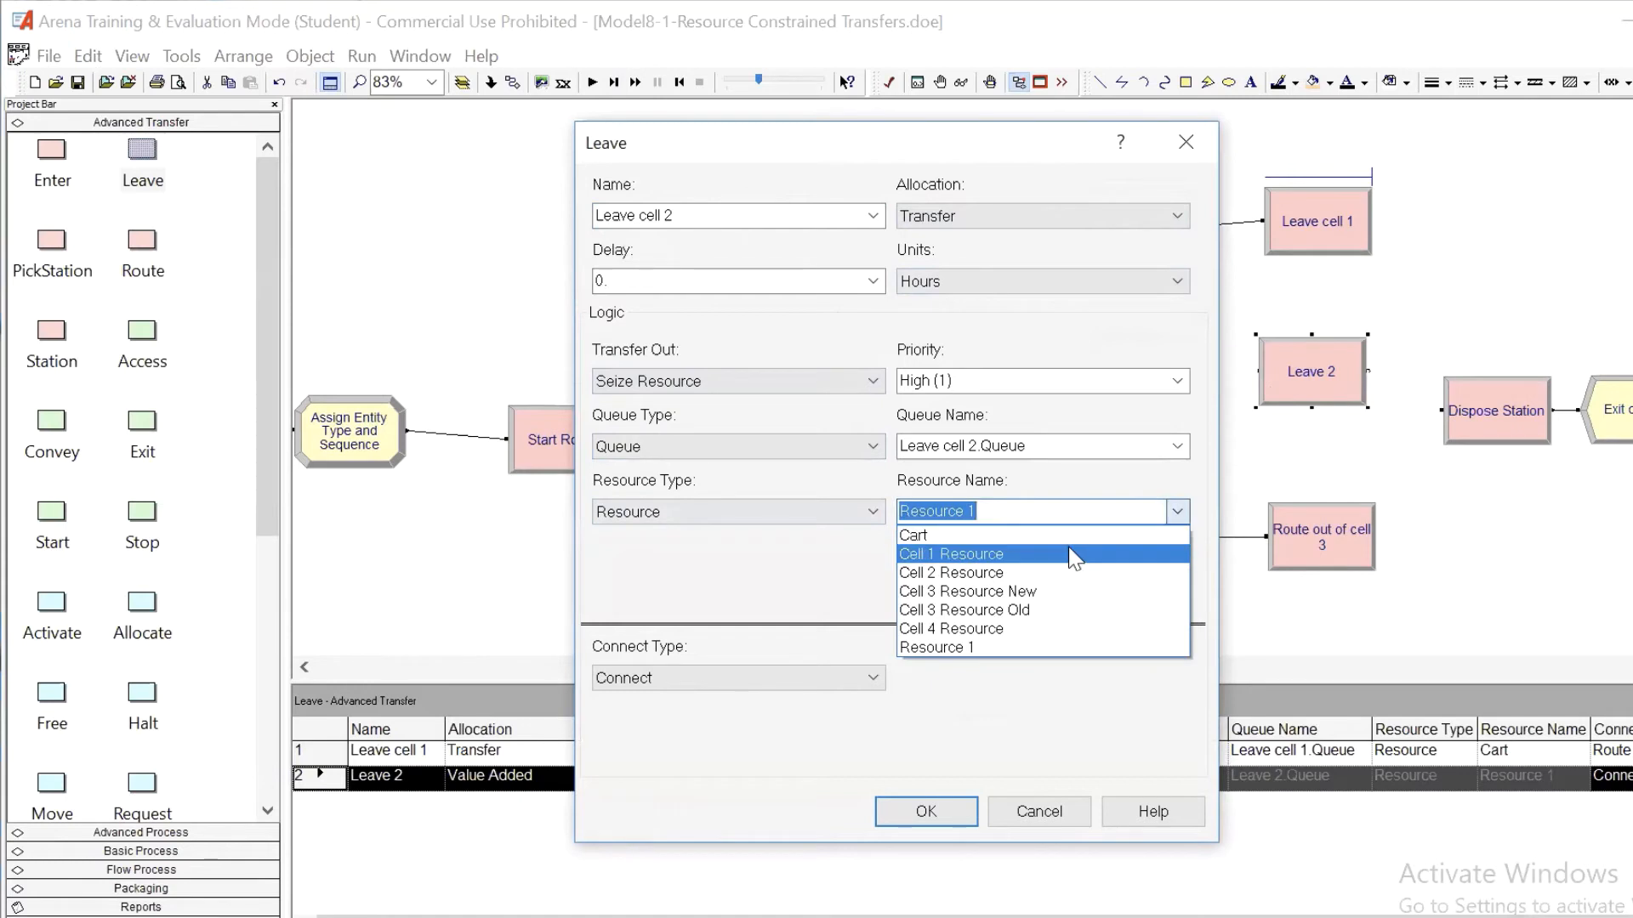
left_click(1083, 534)
Set Leave cell 2 to connect by Route, By Sequence, with a move time of Transfer Time in minutes.
left_click(873, 677)
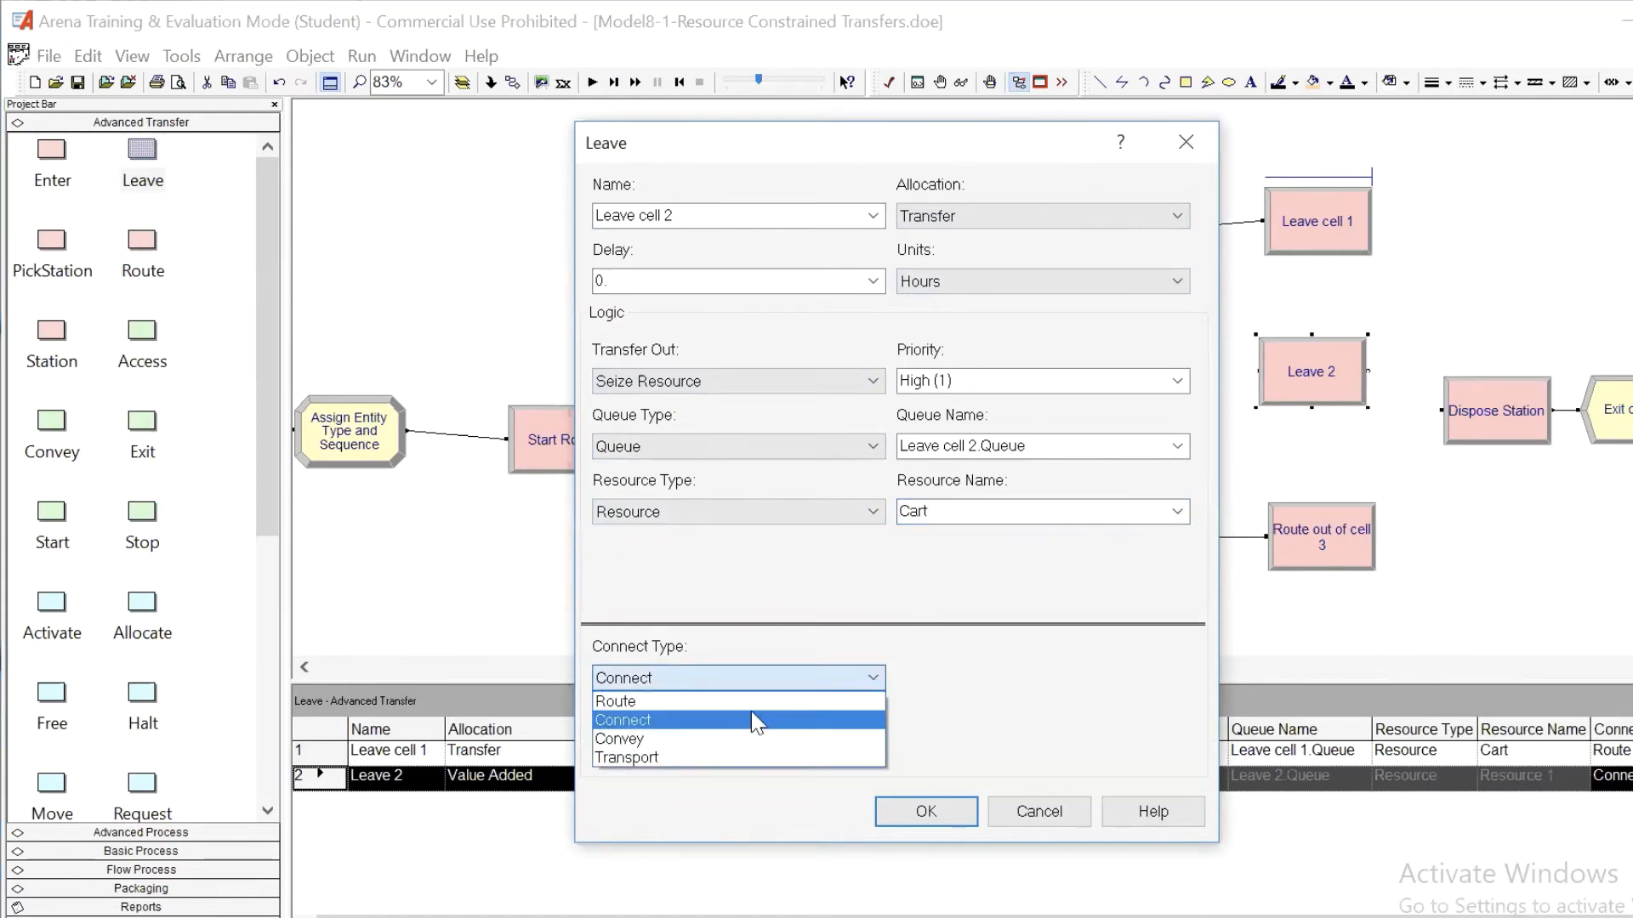
left_click(763, 702)
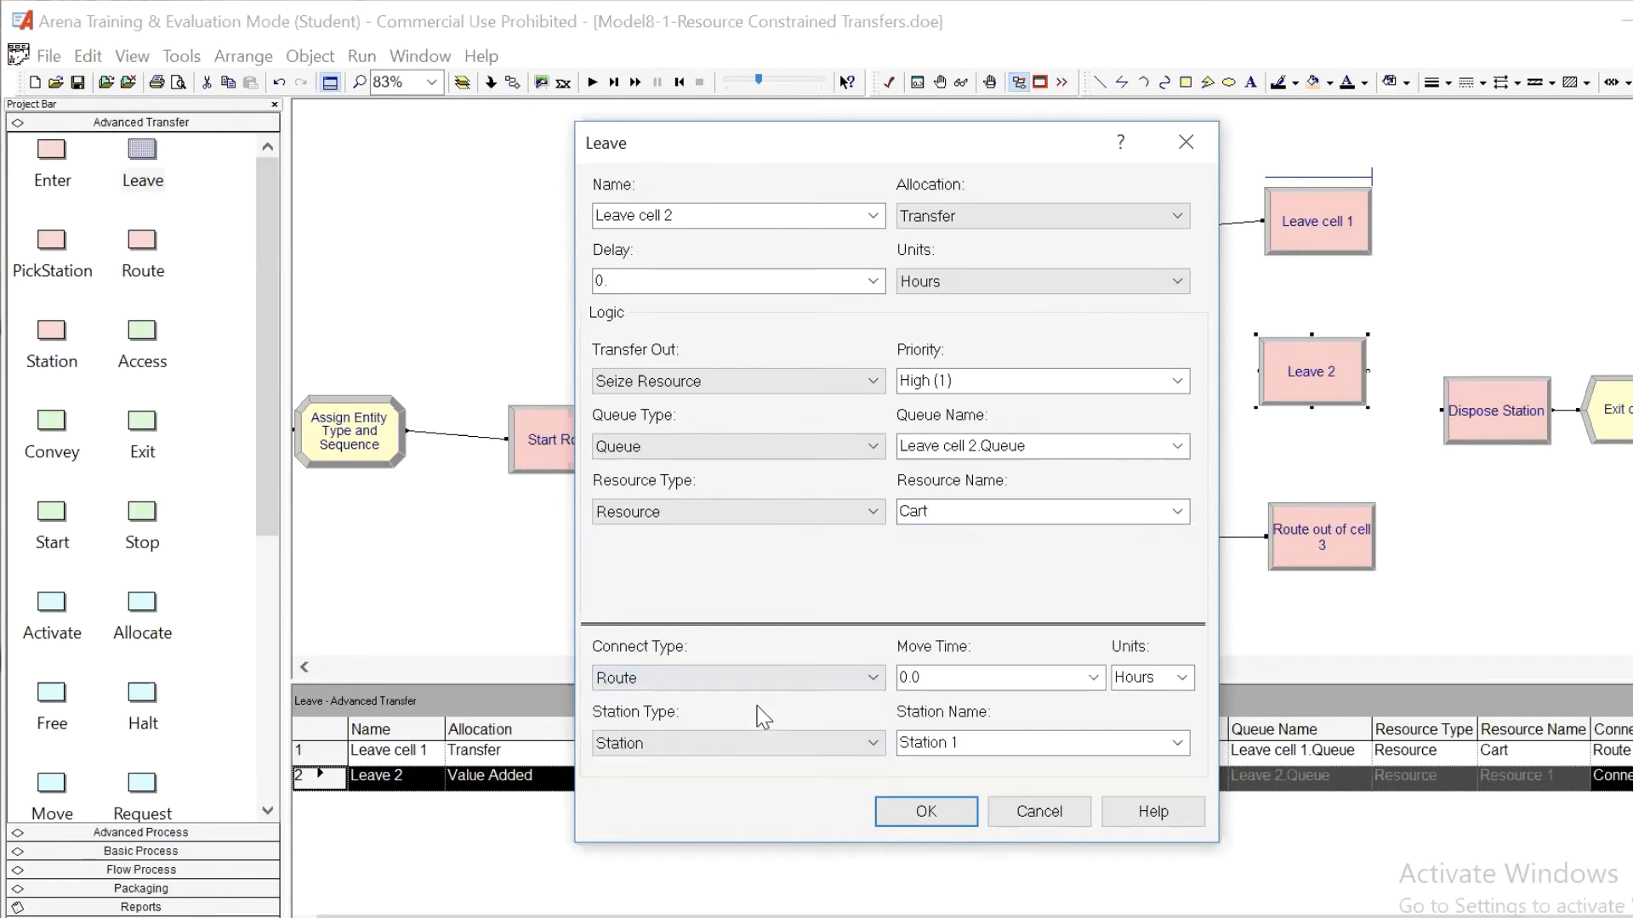
left_click(876, 743)
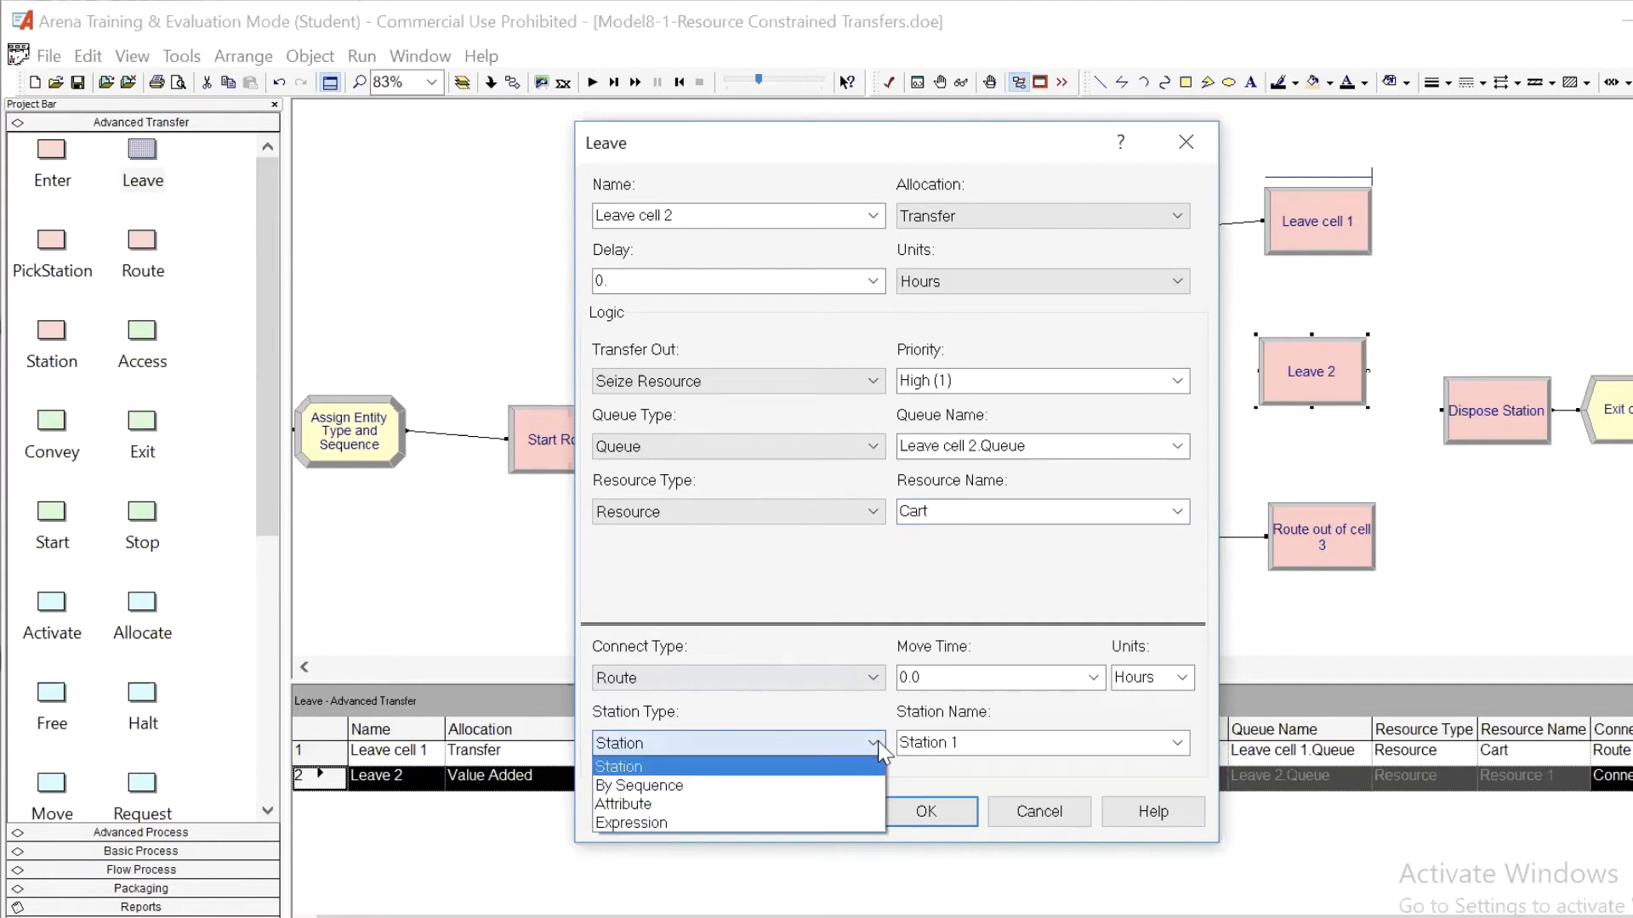
left_click(800, 783)
double_click(971, 682)
type("Transfer Time")
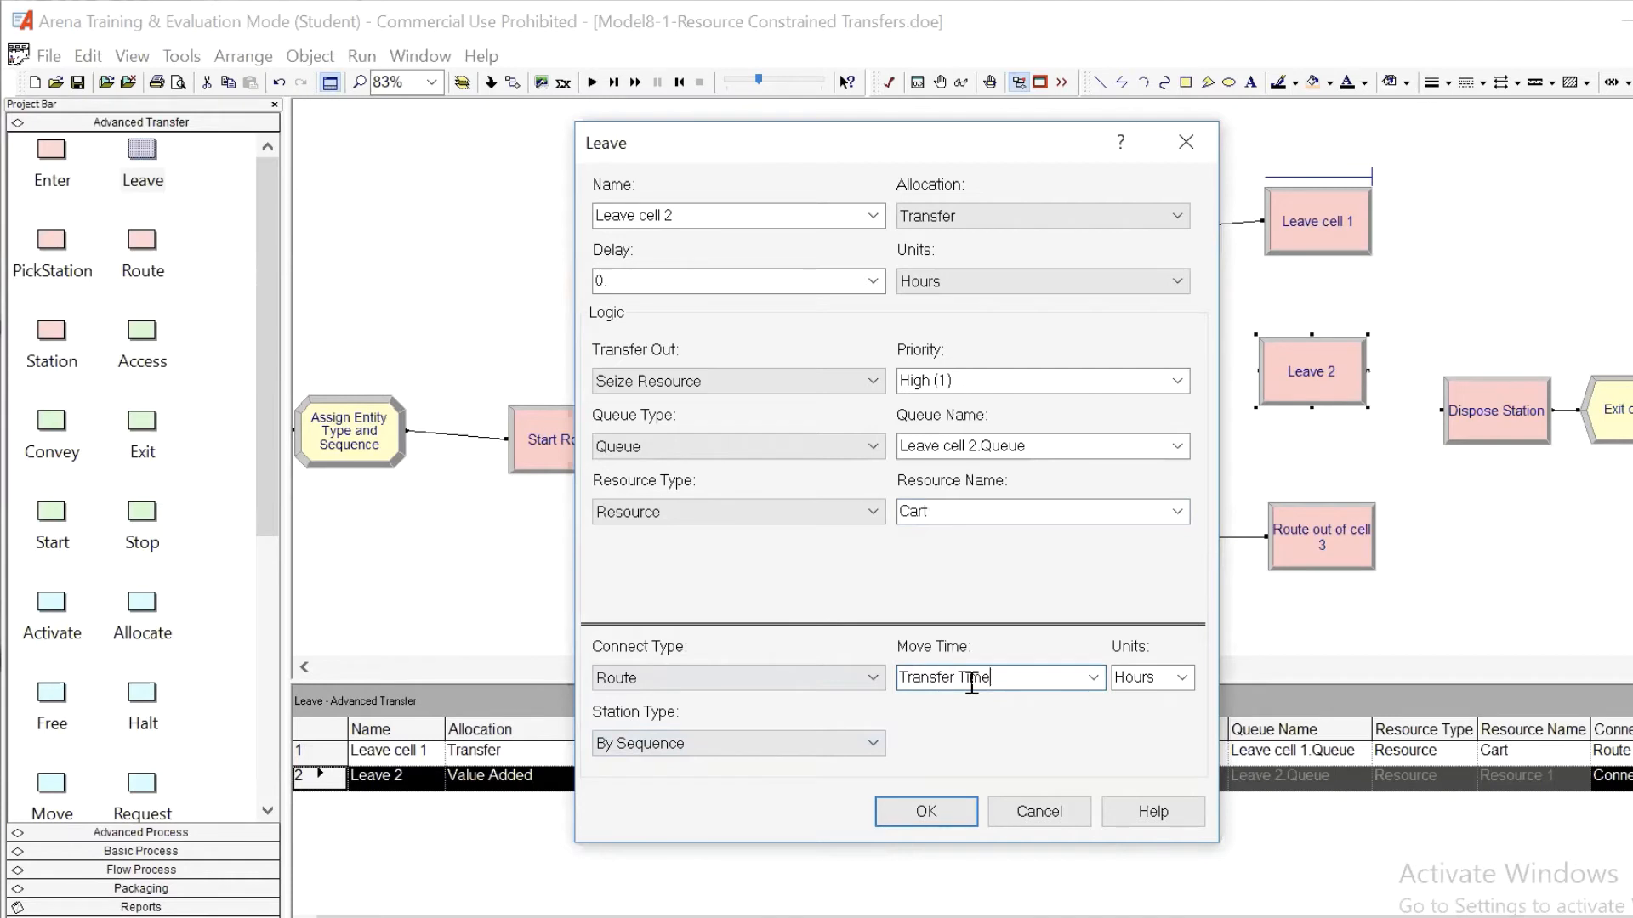
left_click(1182, 678)
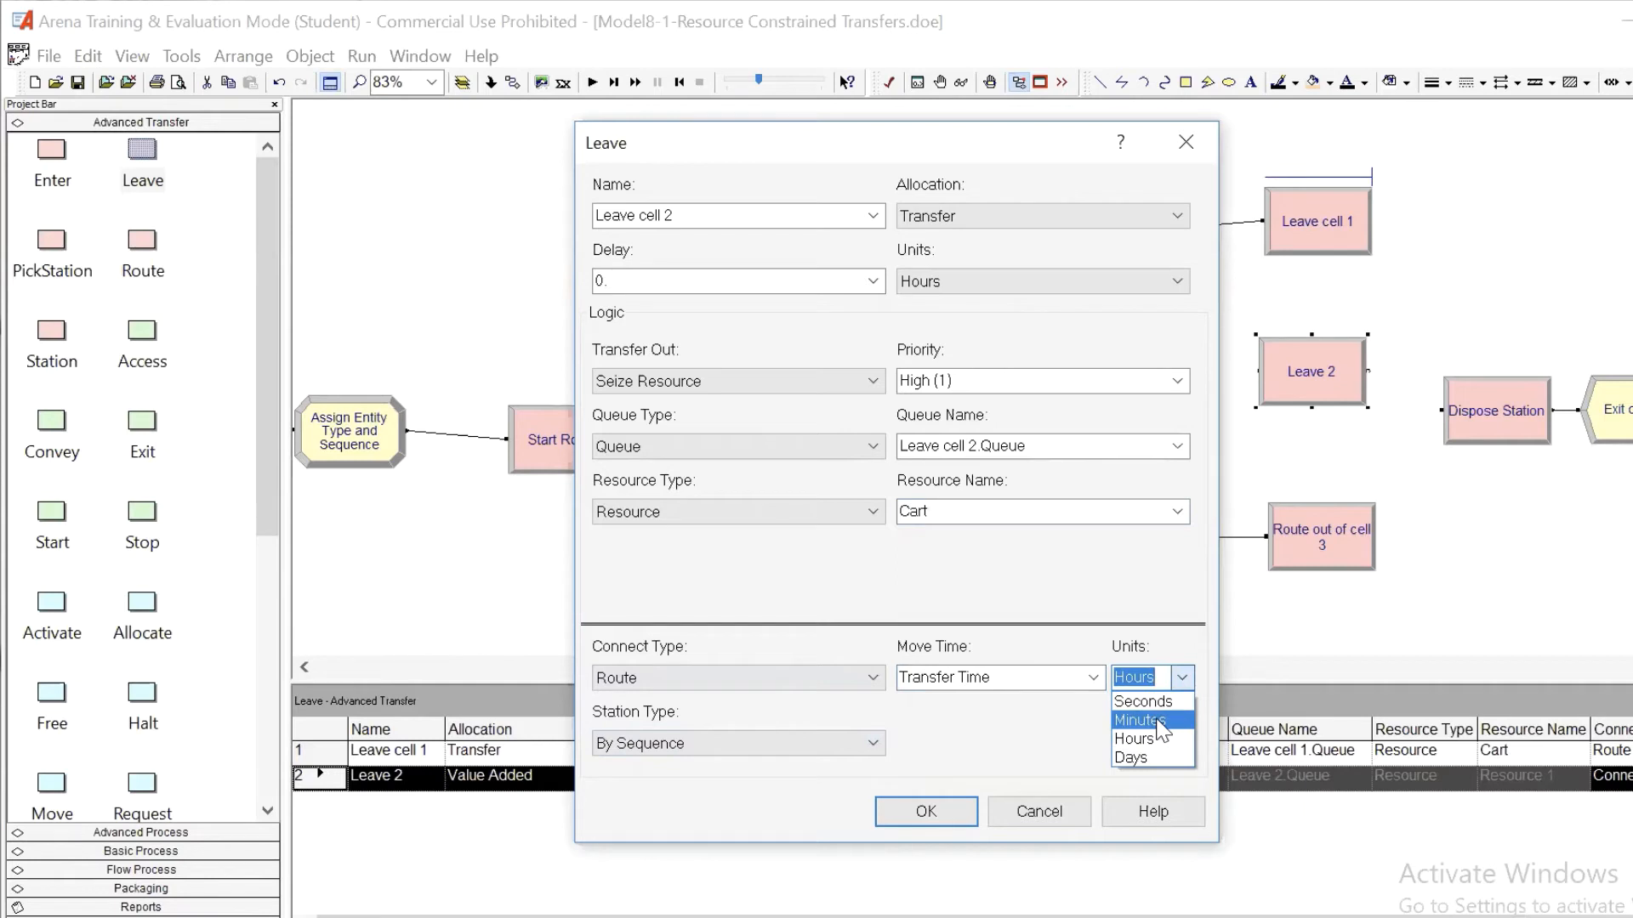
left_click(1158, 721)
left_click(926, 811)
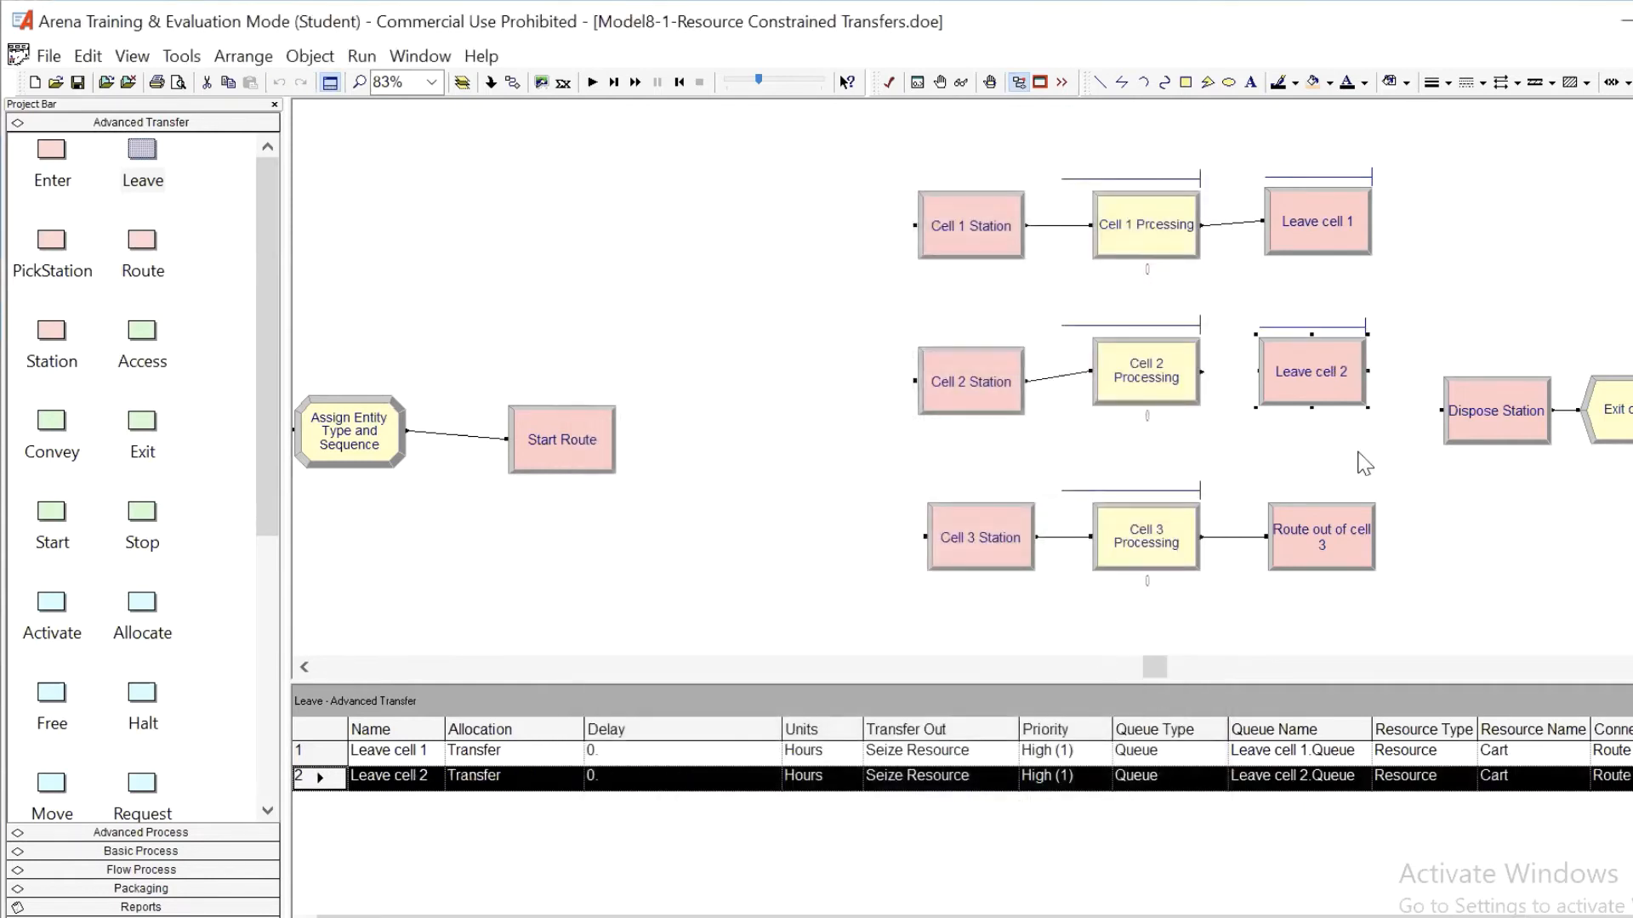
Connect the Cell 2 Processing module to the Leave cell 2 module.
left_click(511, 82)
left_click(1201, 372)
left_click(1258, 372)
scroll(1434, 452, "down", 4)
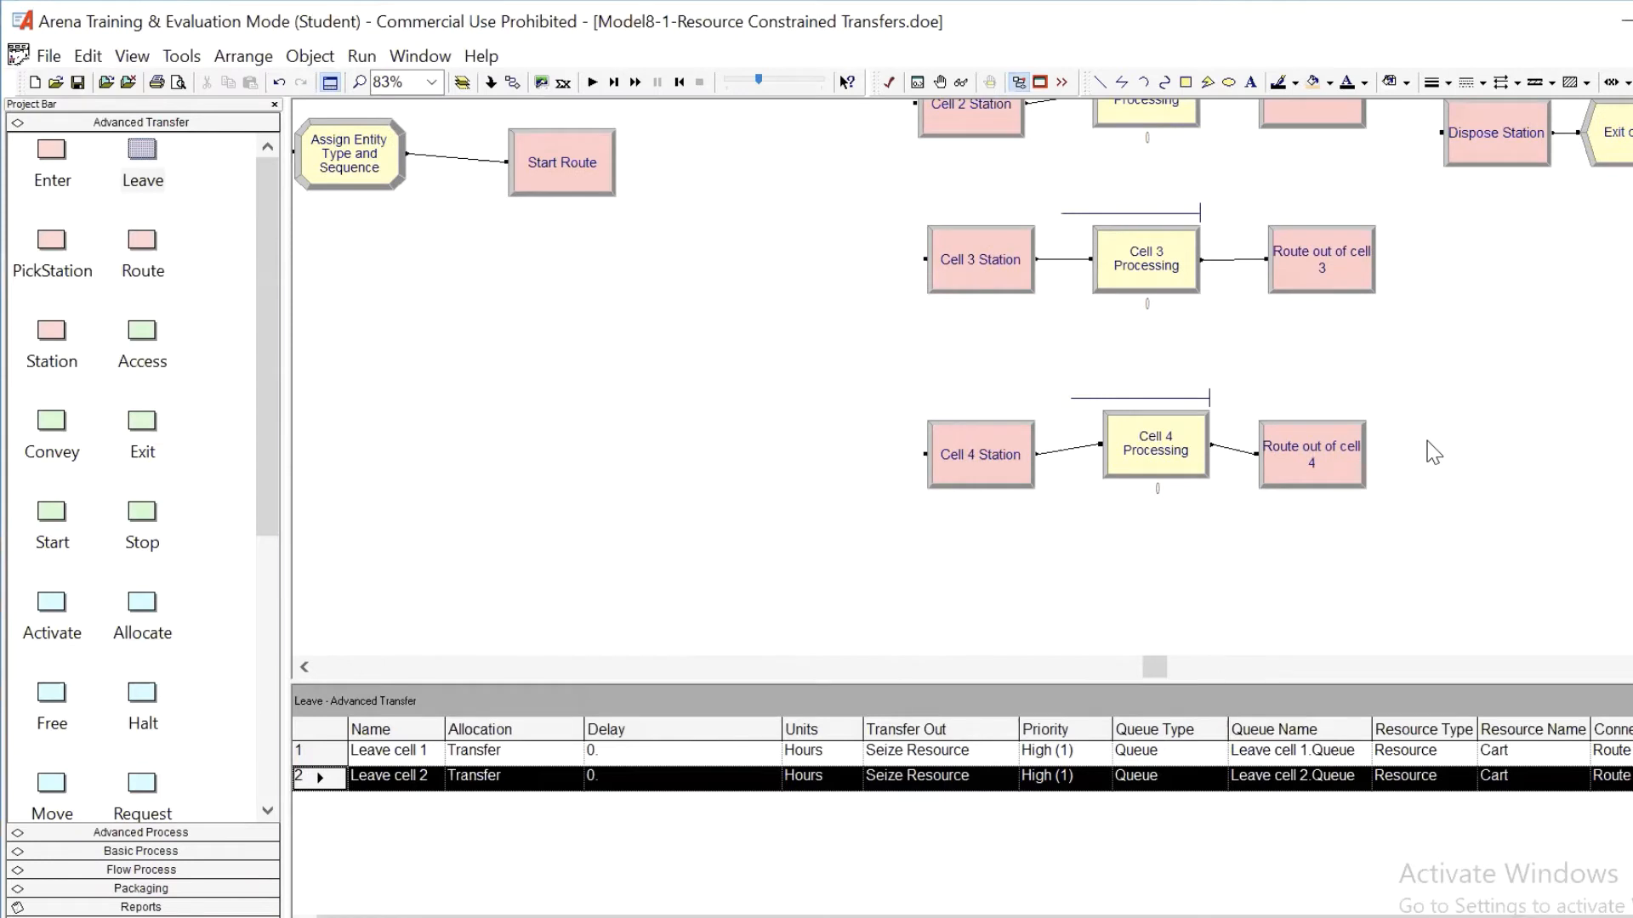
key("minus")
scroll(1433, 453, "up", 1)
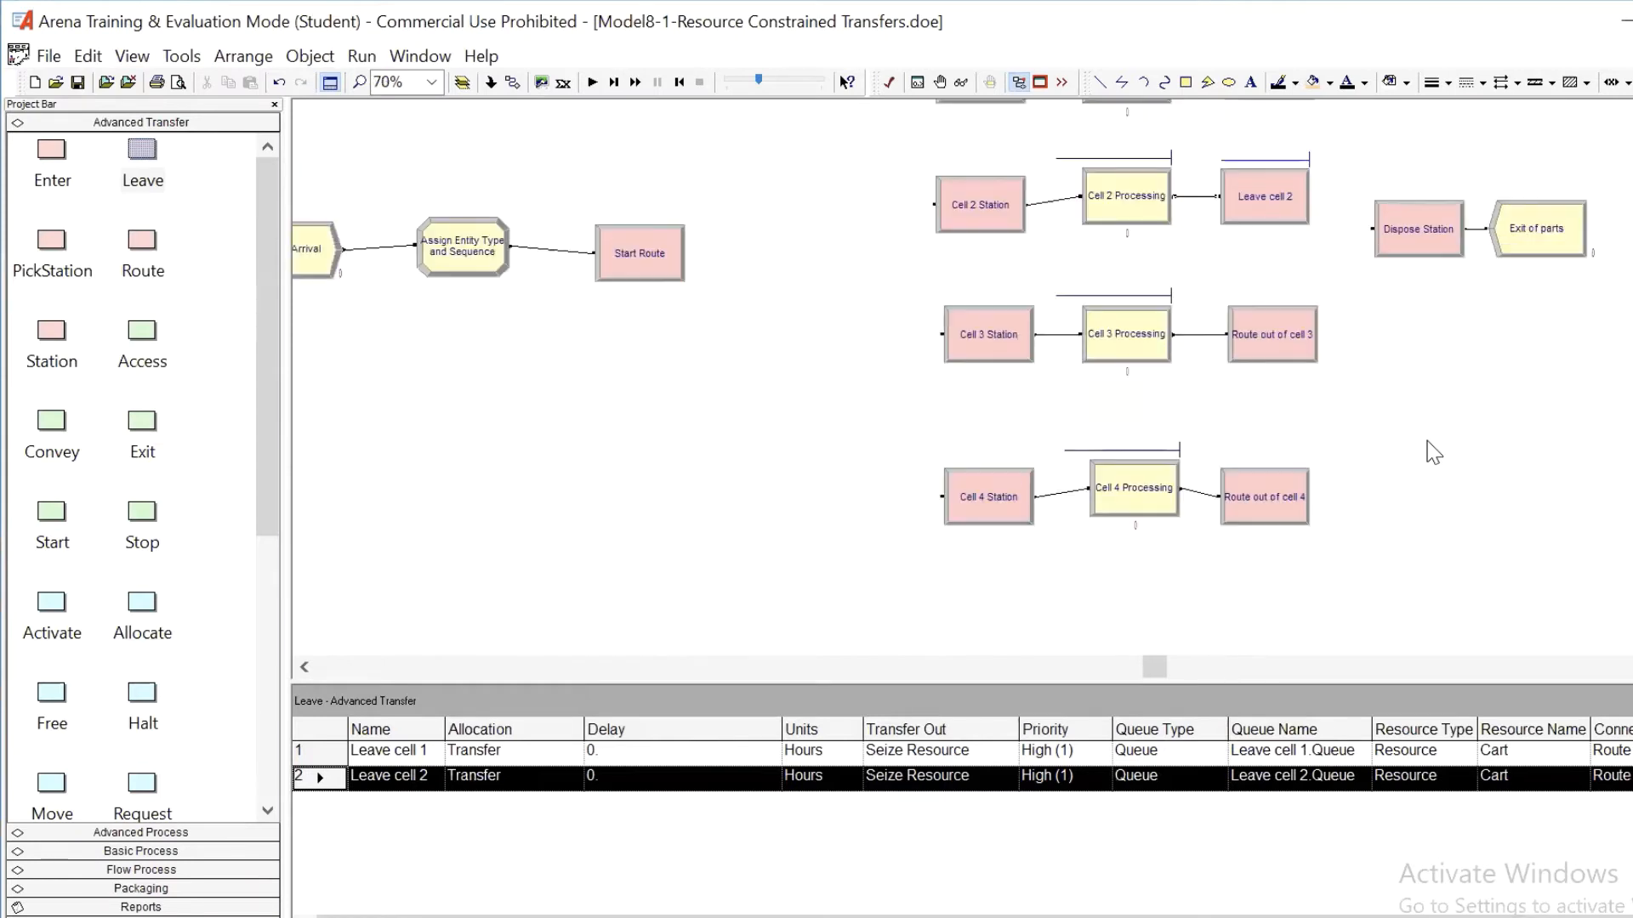
scroll(1434, 452, "up", 1)
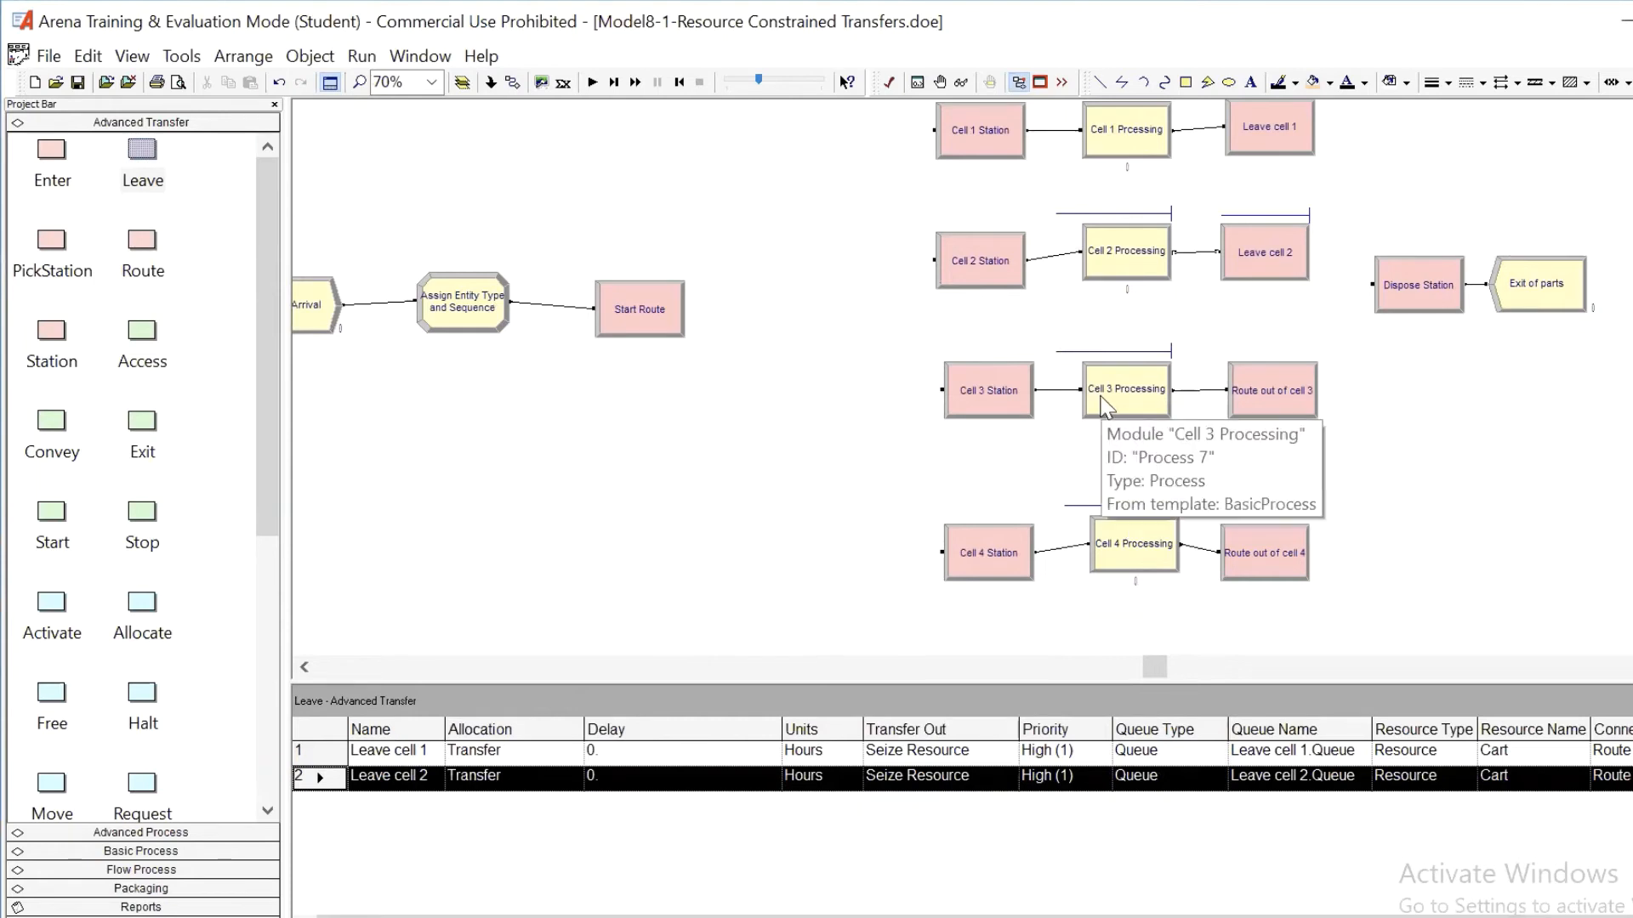
Replace the Route out of cell 3 module with a new Leave module after Cell 3 Processing.
left_click(1278, 405)
key("Delete")
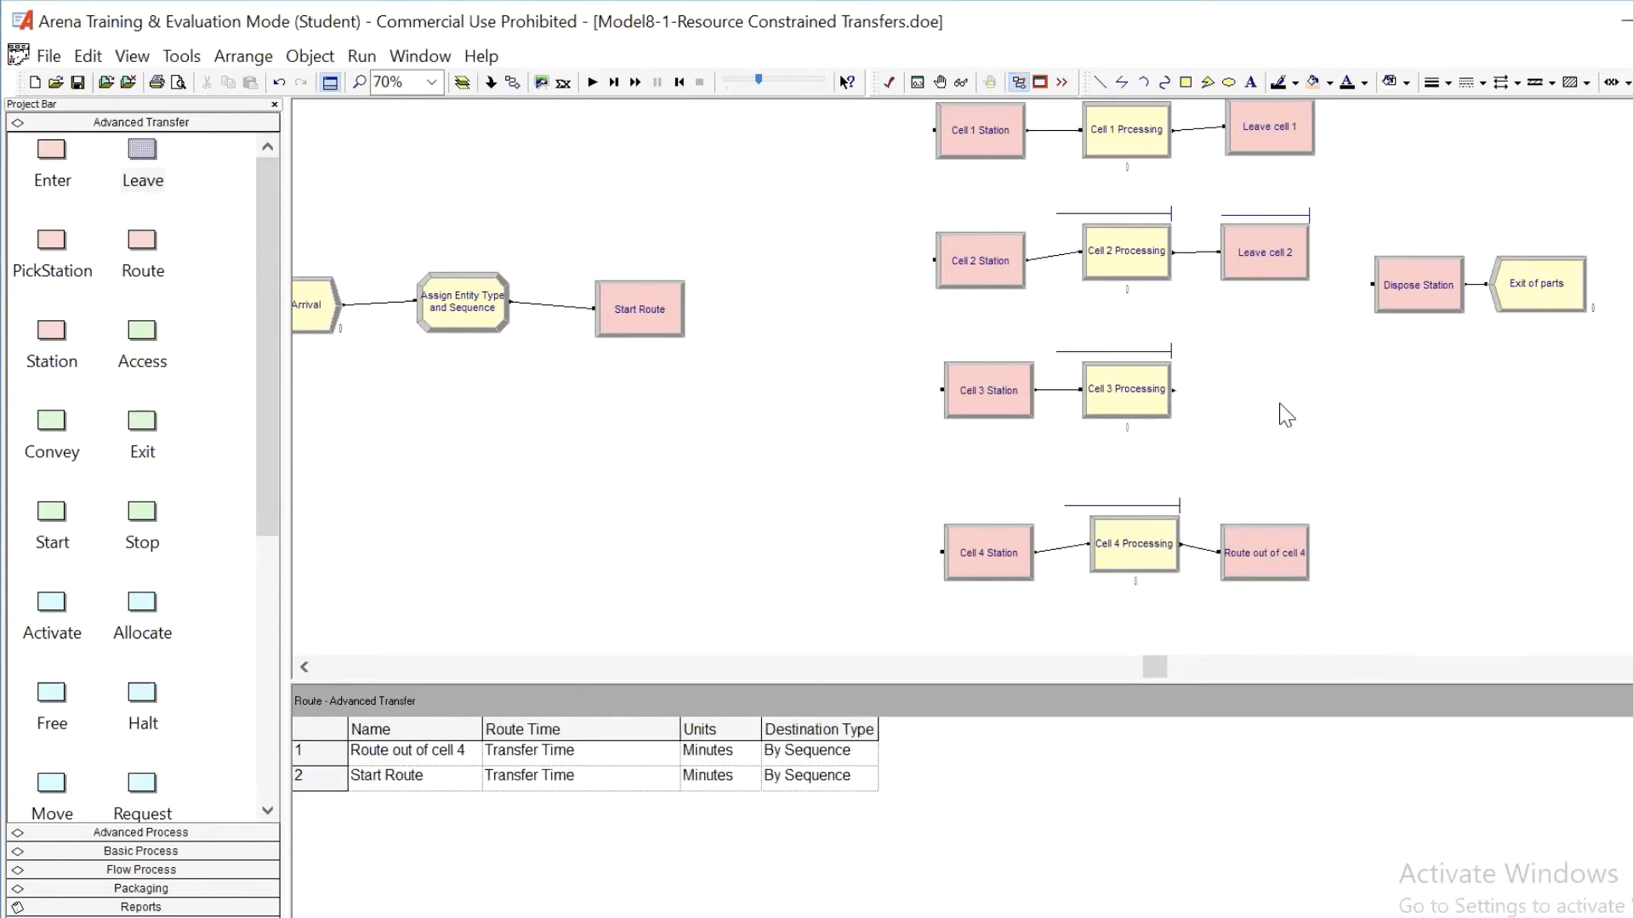
left_click_drag(143, 157, 1231, 391)
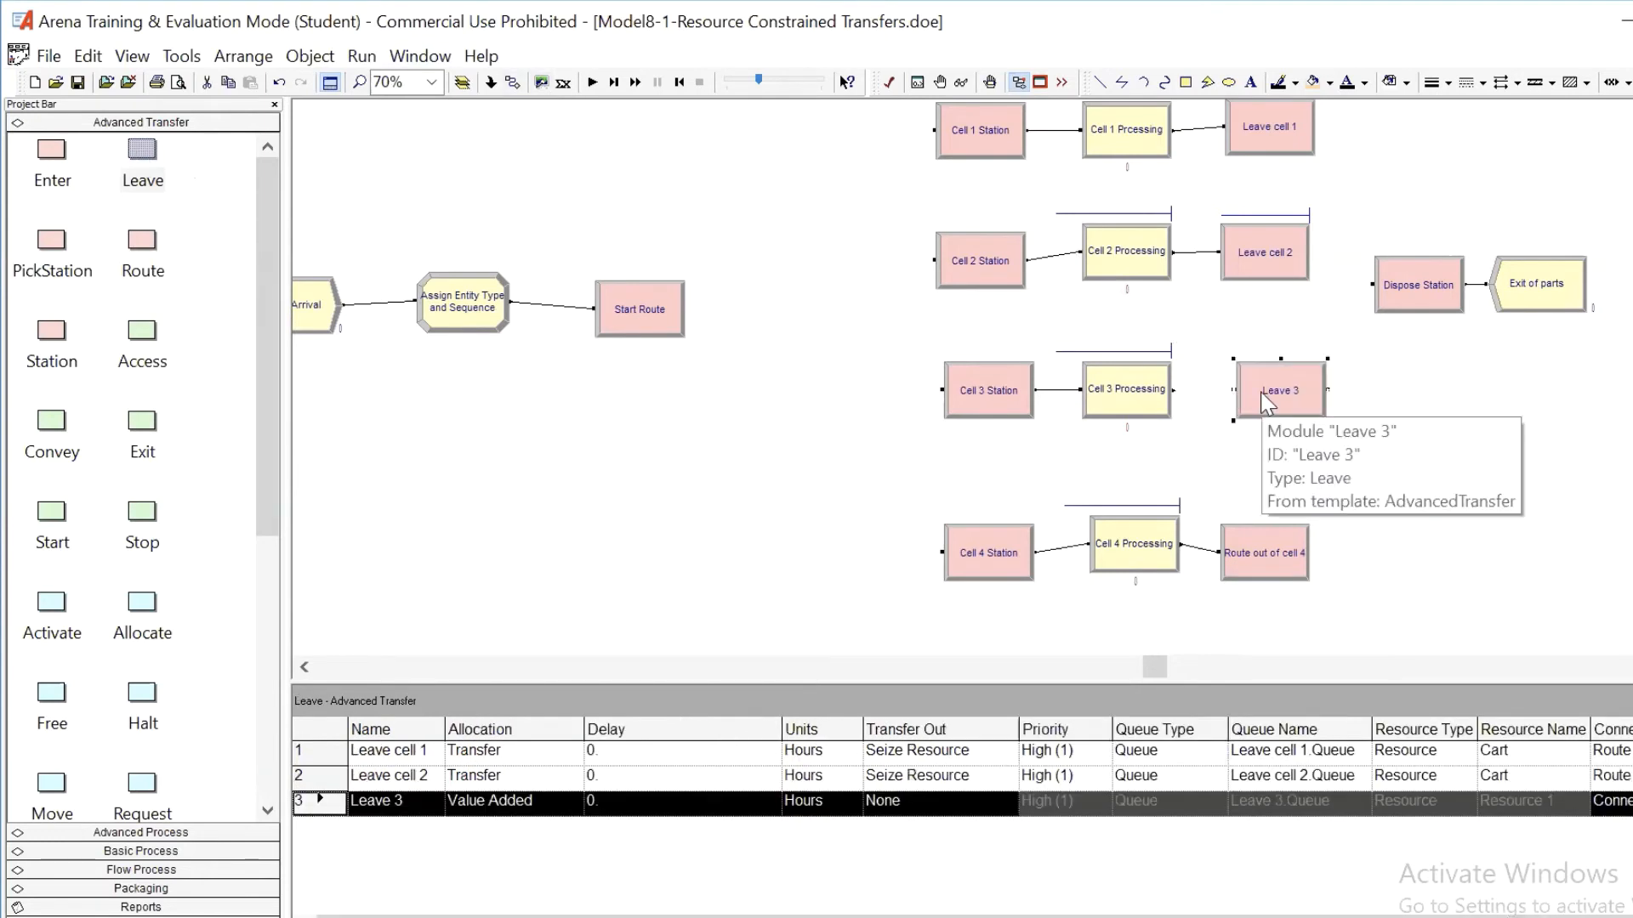
Name the new Leave module Leave cell 3 and set its allocation to Transfer.
double_click(1262, 393)
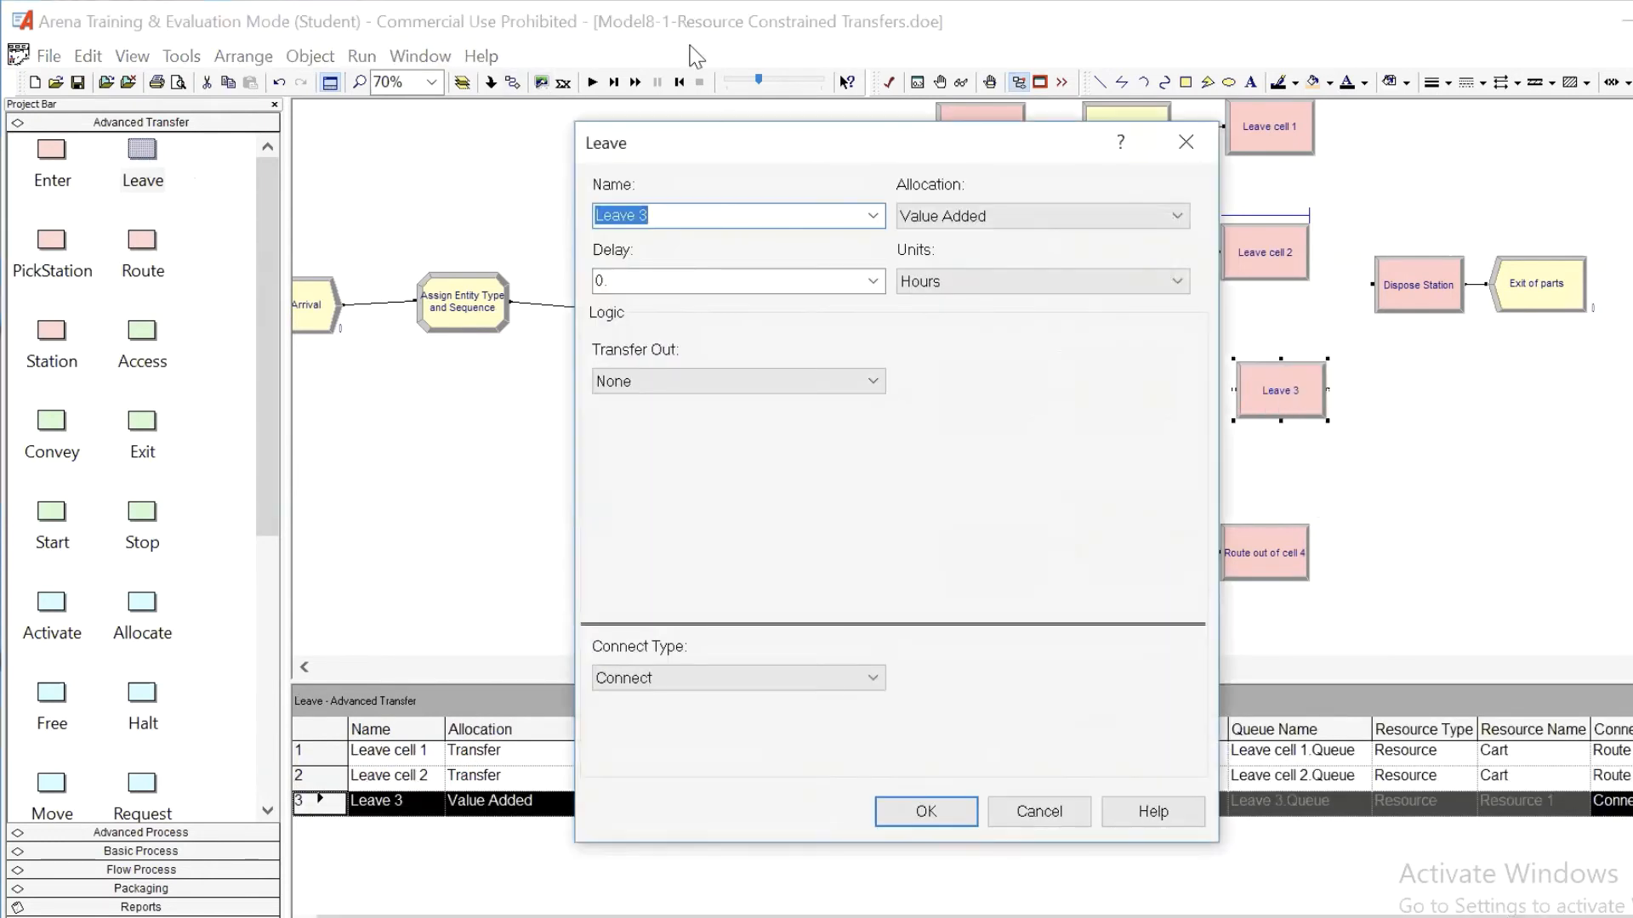
left_click(636, 216)
type("cell")
left_click(991, 216)
left_click(967, 277)
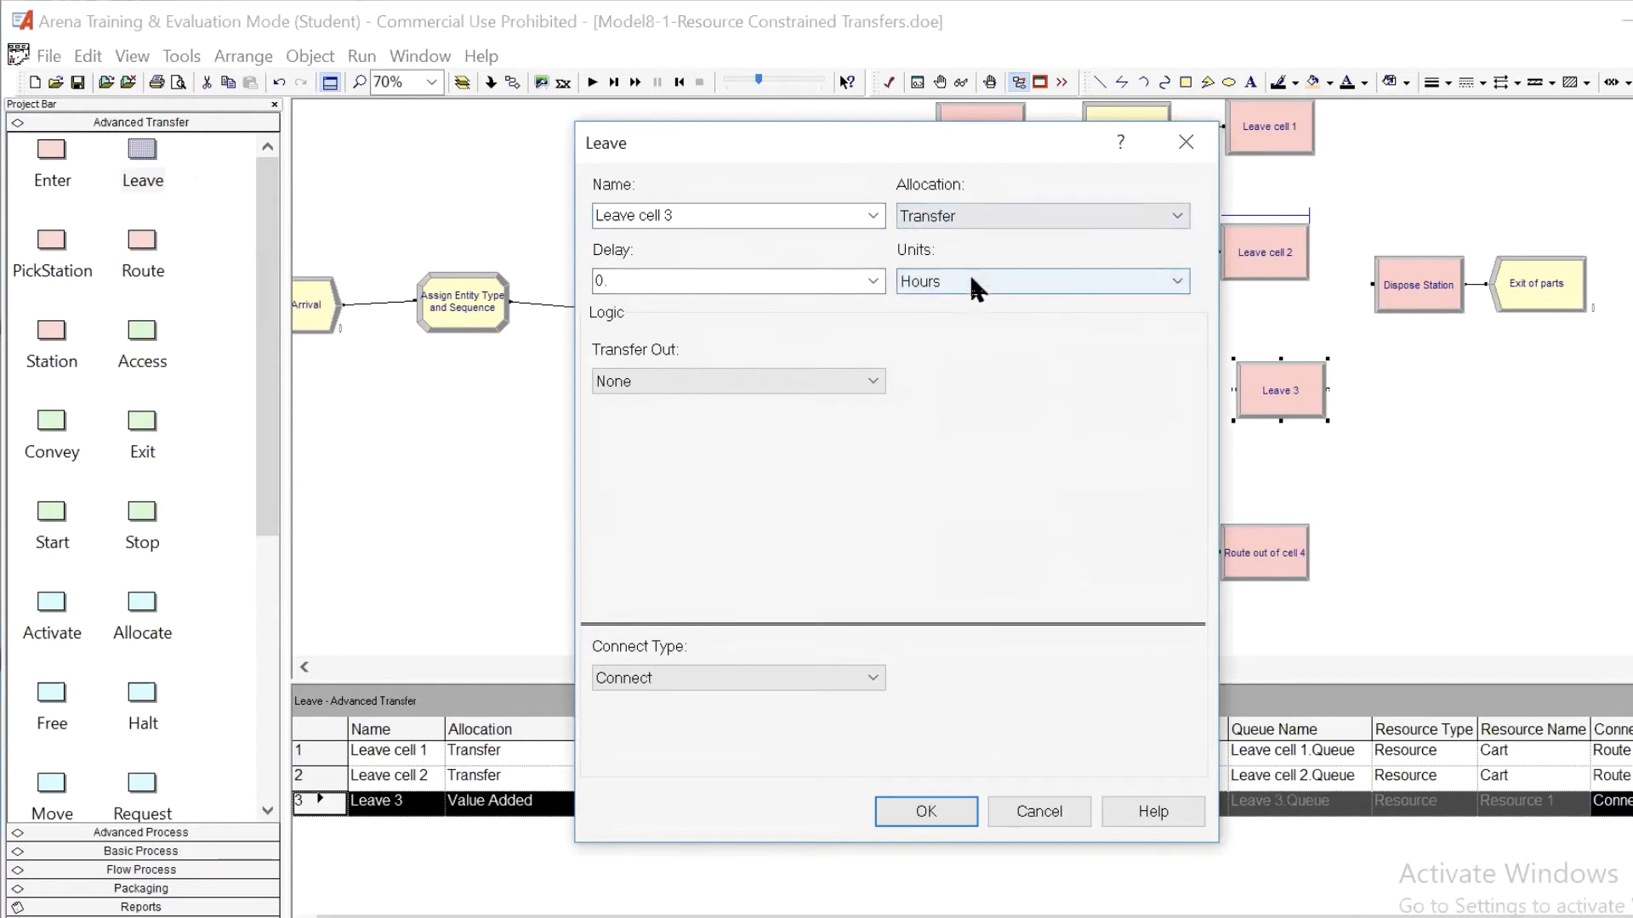
Set Leave cell 3 to transfer out by seizing the Cart resource.
left_click(838, 392)
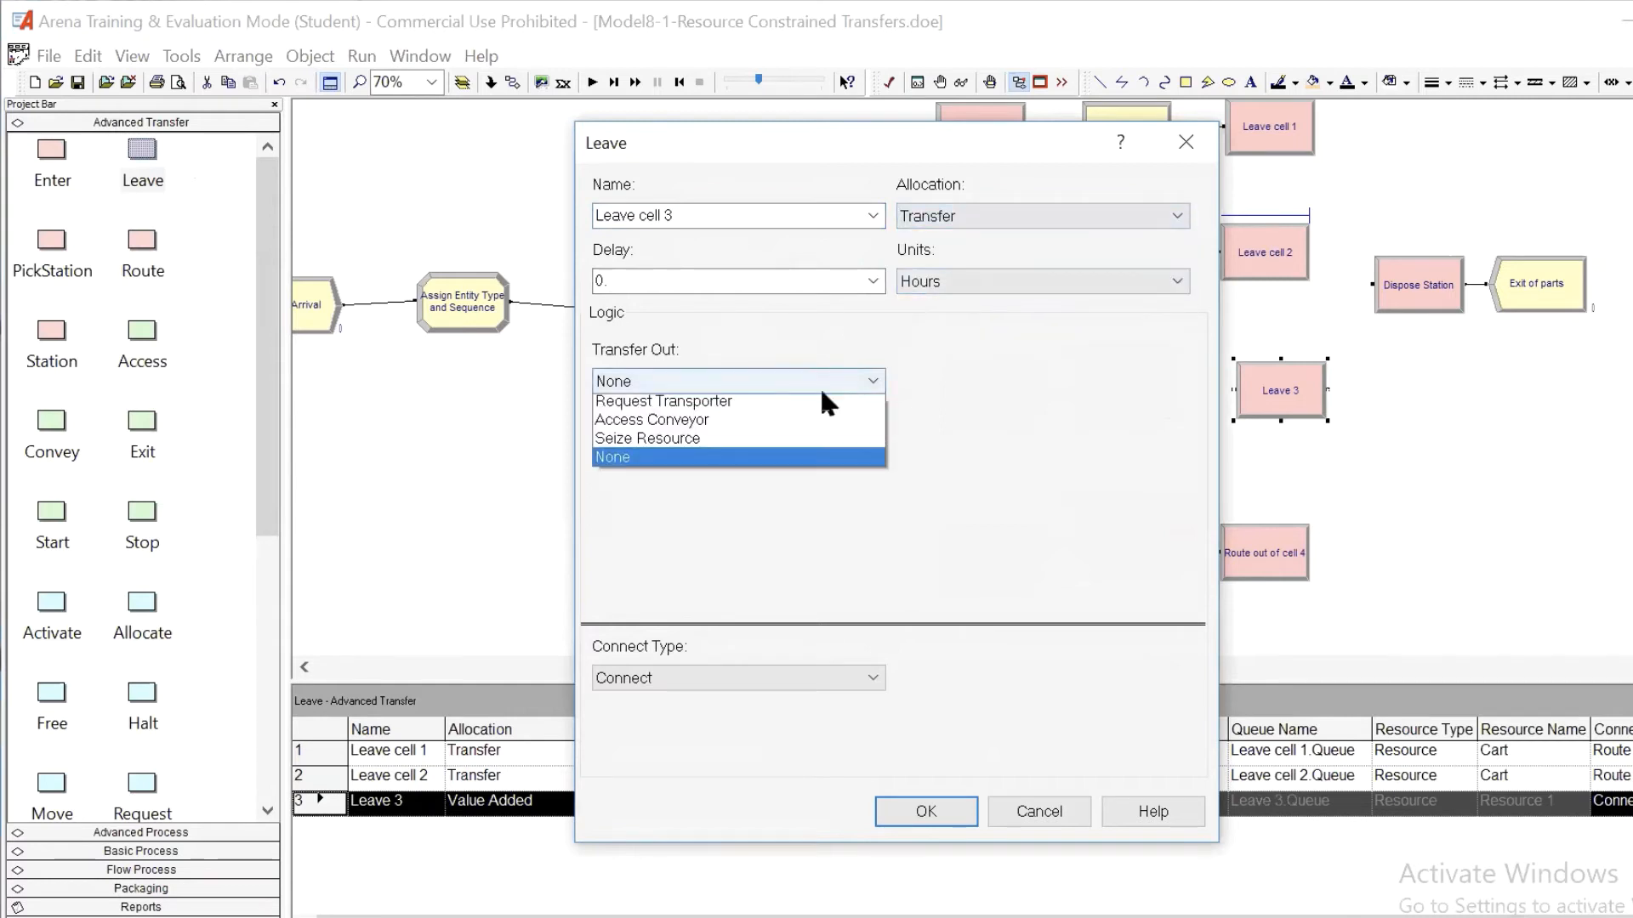
left_click(781, 451)
left_click(1035, 514)
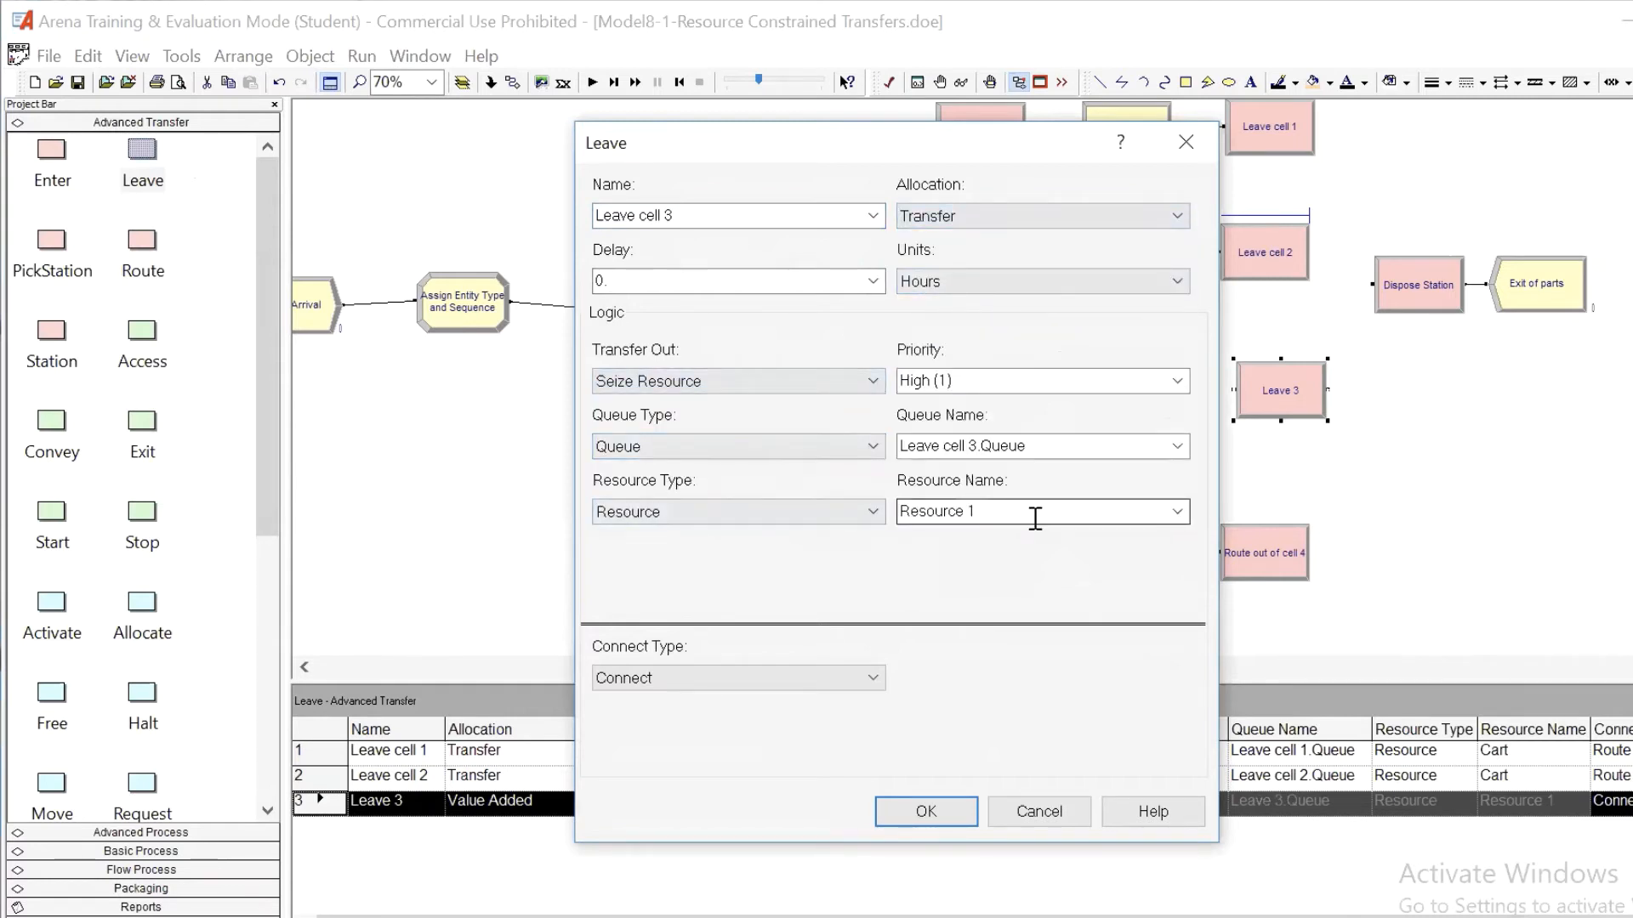
left_click(1179, 511)
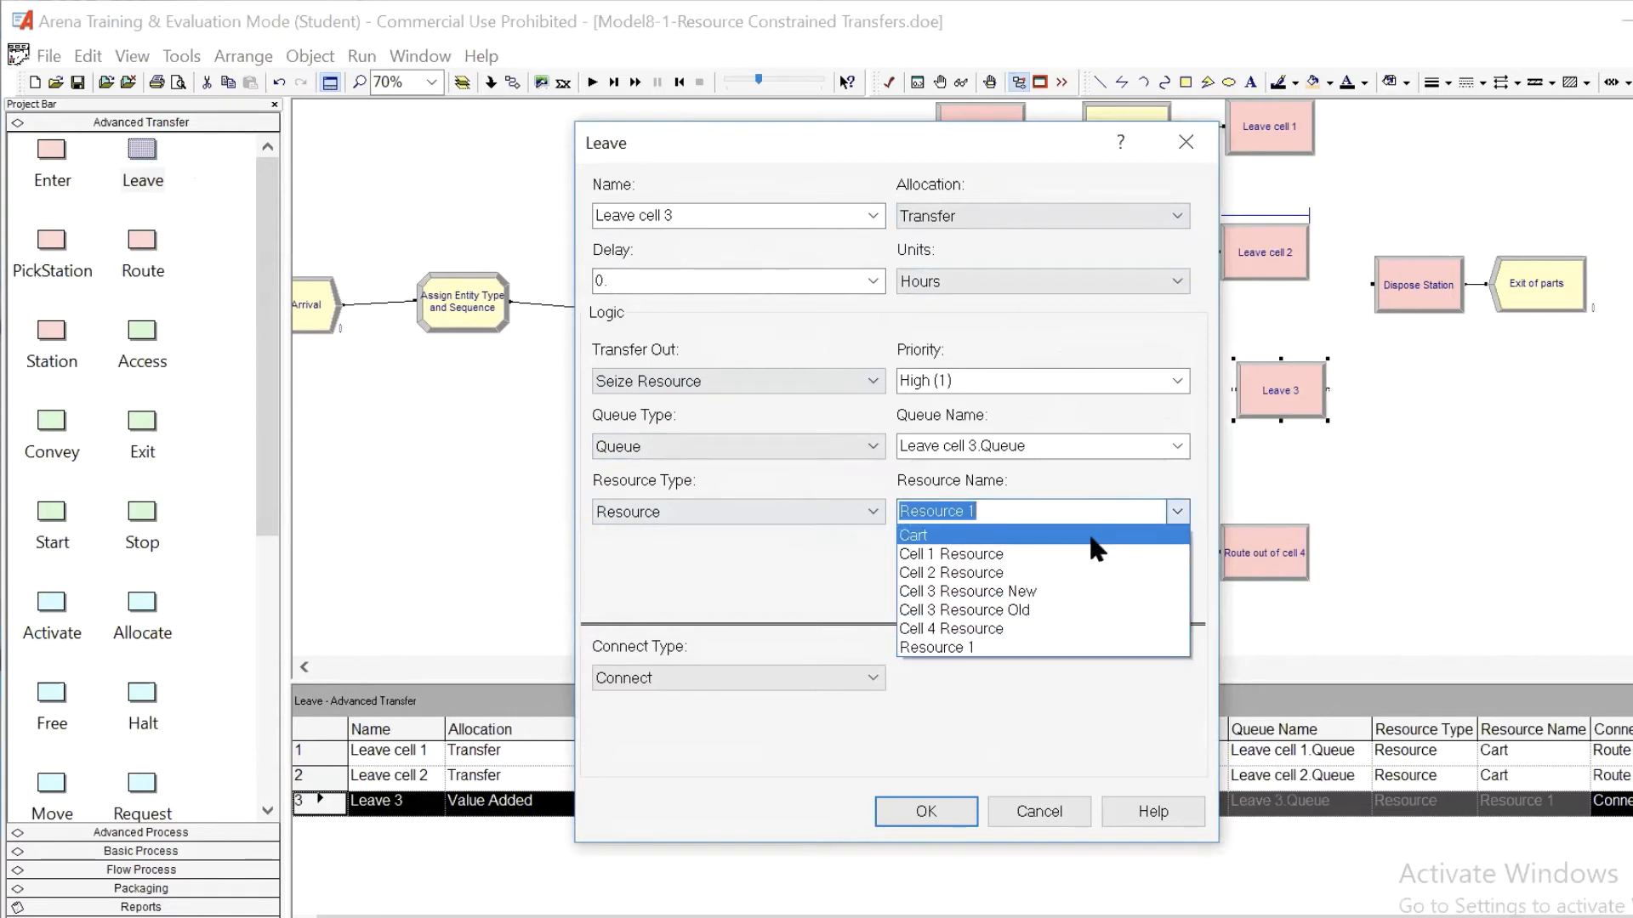
left_click(1090, 538)
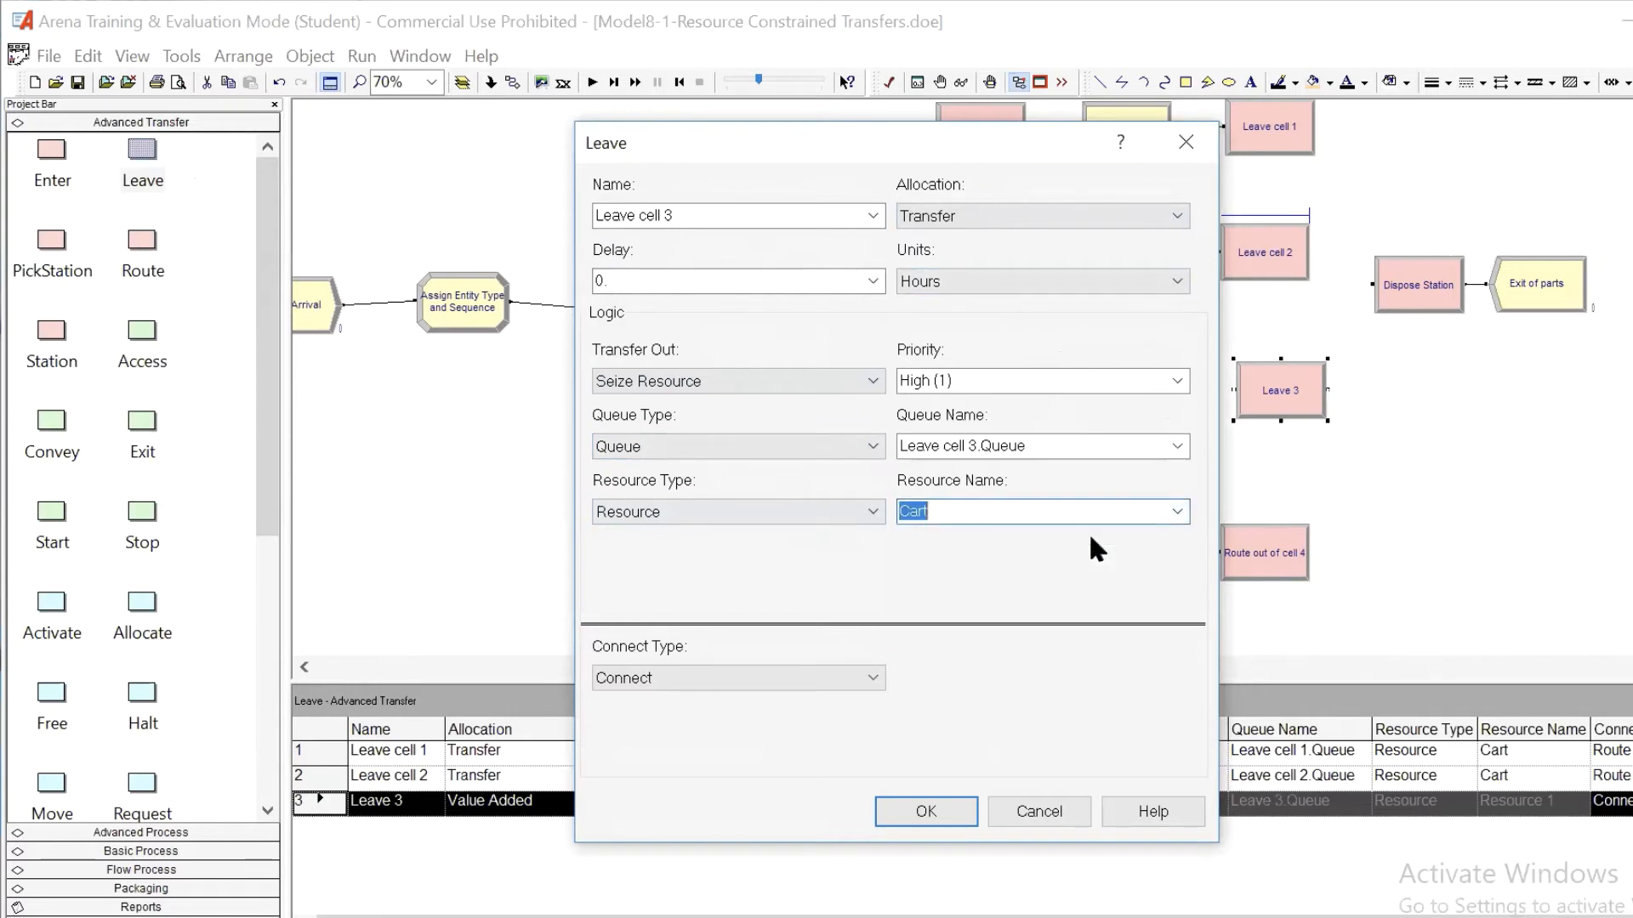
Set Leave cell 3 to connect by Route, By Sequence, with a move time of Transfer Time in minutes.
left_click(828, 680)
left_click(757, 699)
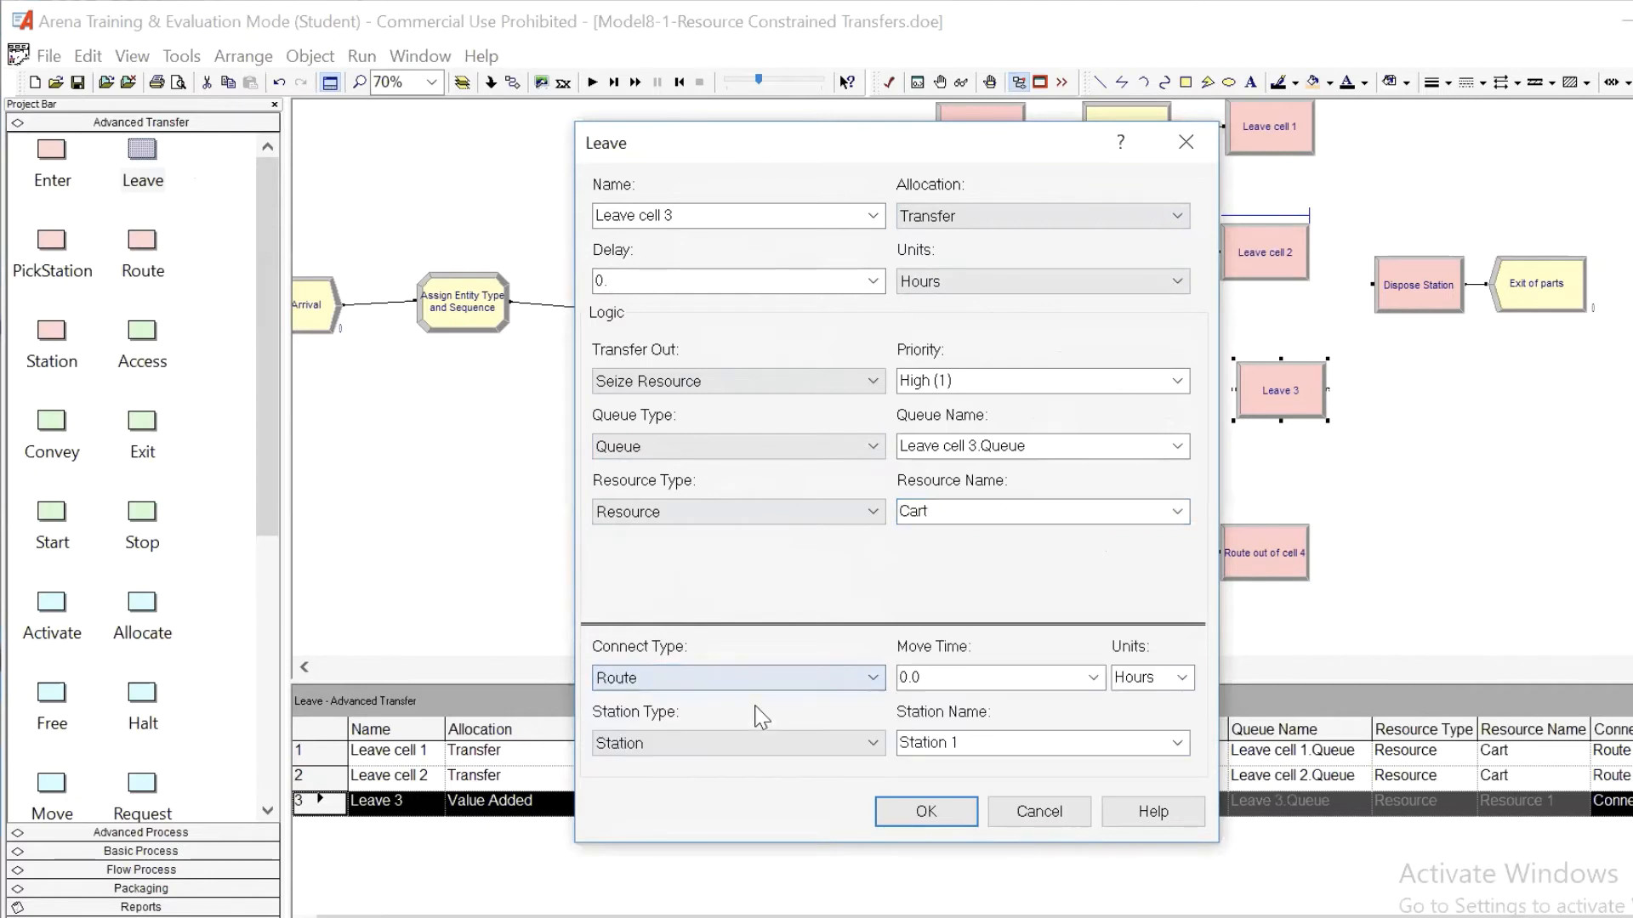
left_click(864, 742)
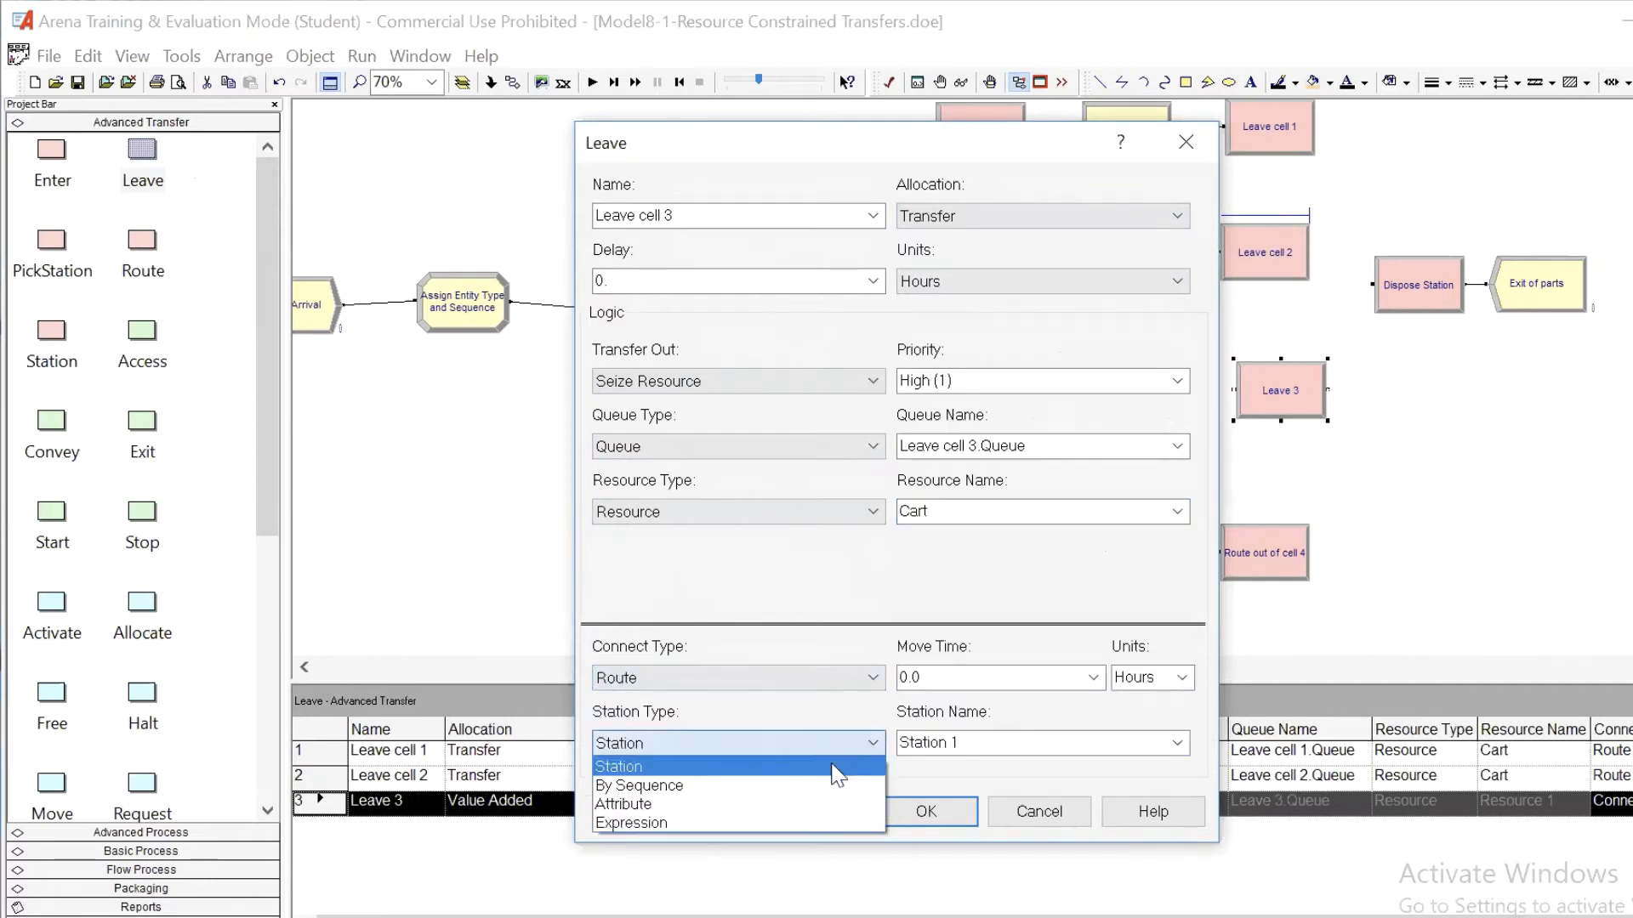
left_click(793, 791)
left_click(1025, 678)
type("Transfer Time")
key("Tab")
type("Minutes")
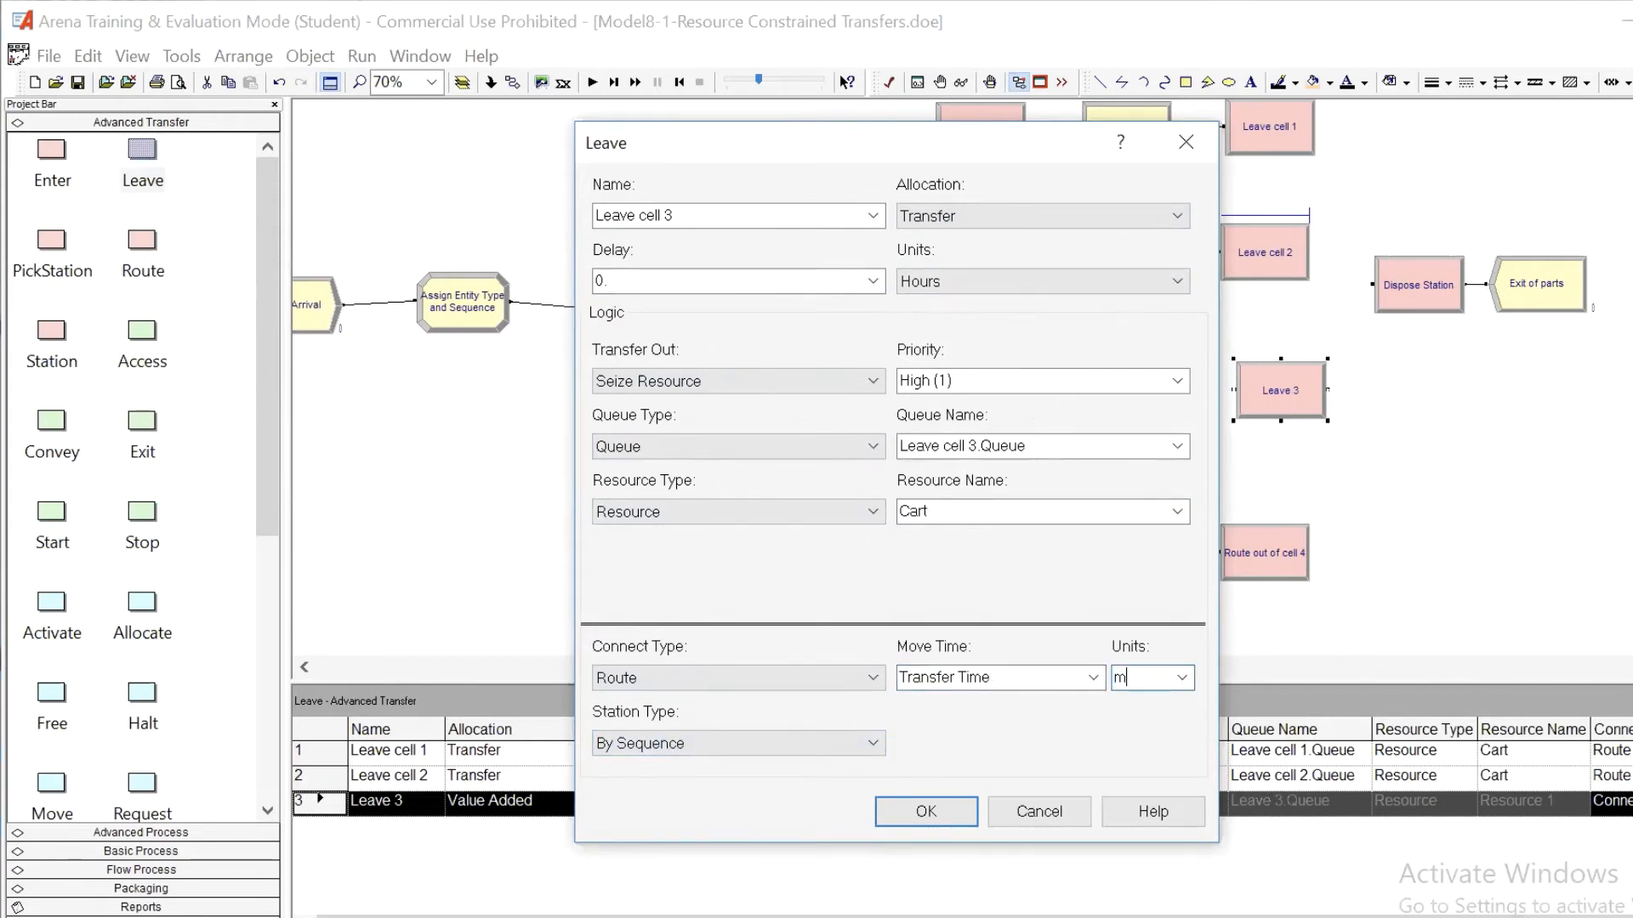
left_click(927, 812)
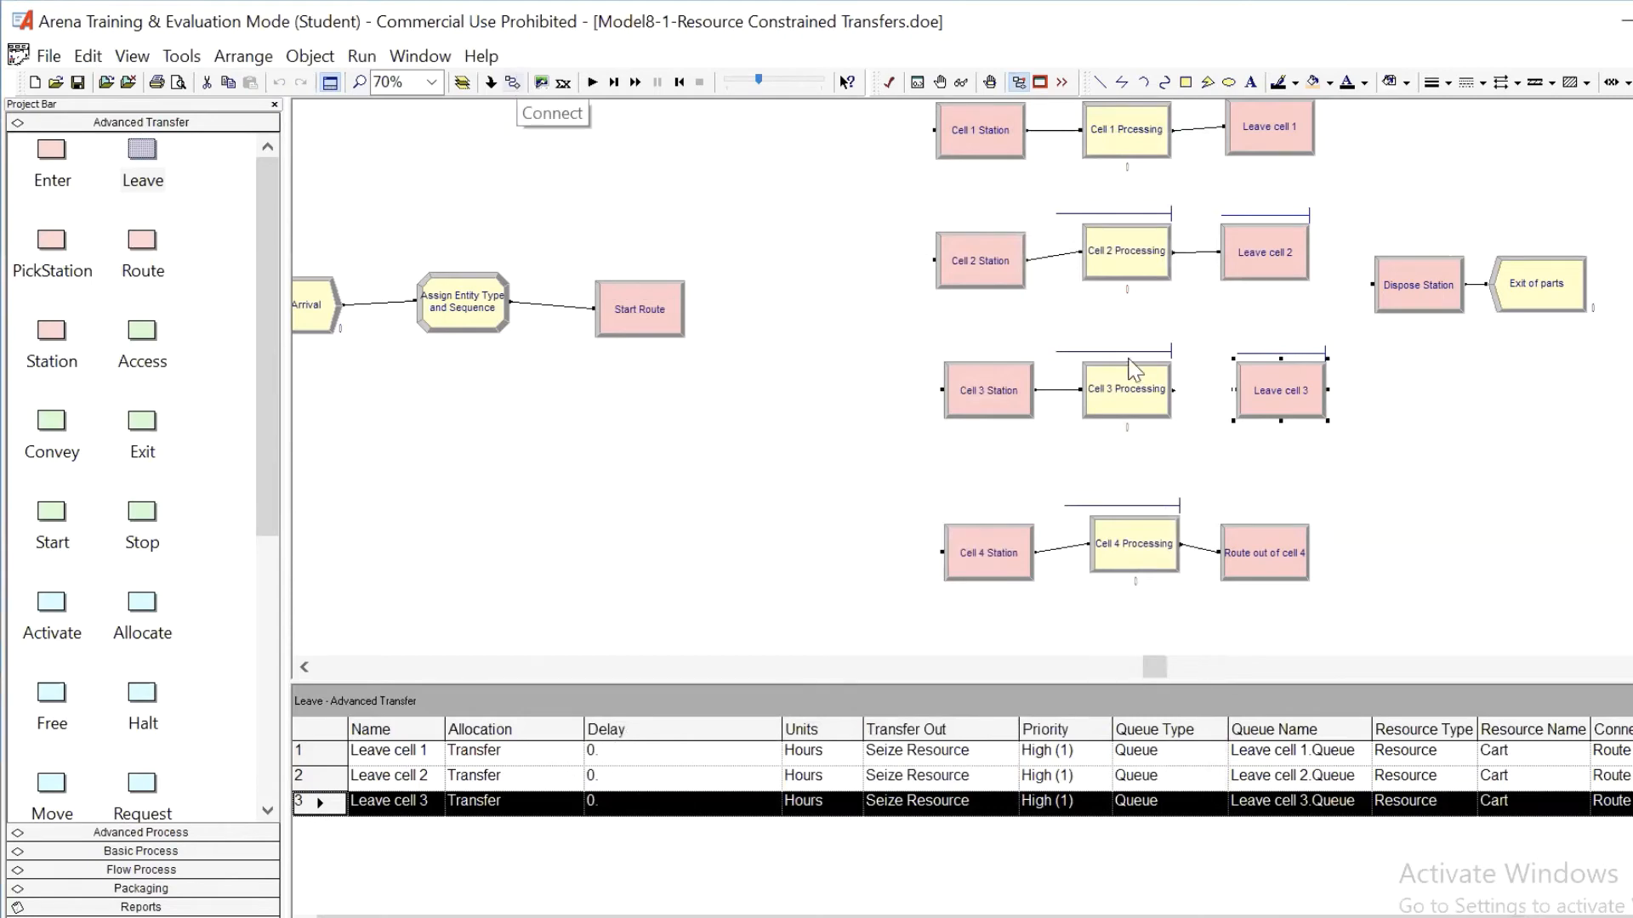
Connect the Cell 3 Processing module to the Leave cell 3 module.
left_click(512, 83)
left_click(1174, 389)
left_click(1234, 390)
Replace the Route out of cell 4 module with a new Leave module after Cell 4 Processing.
left_click(1276, 570)
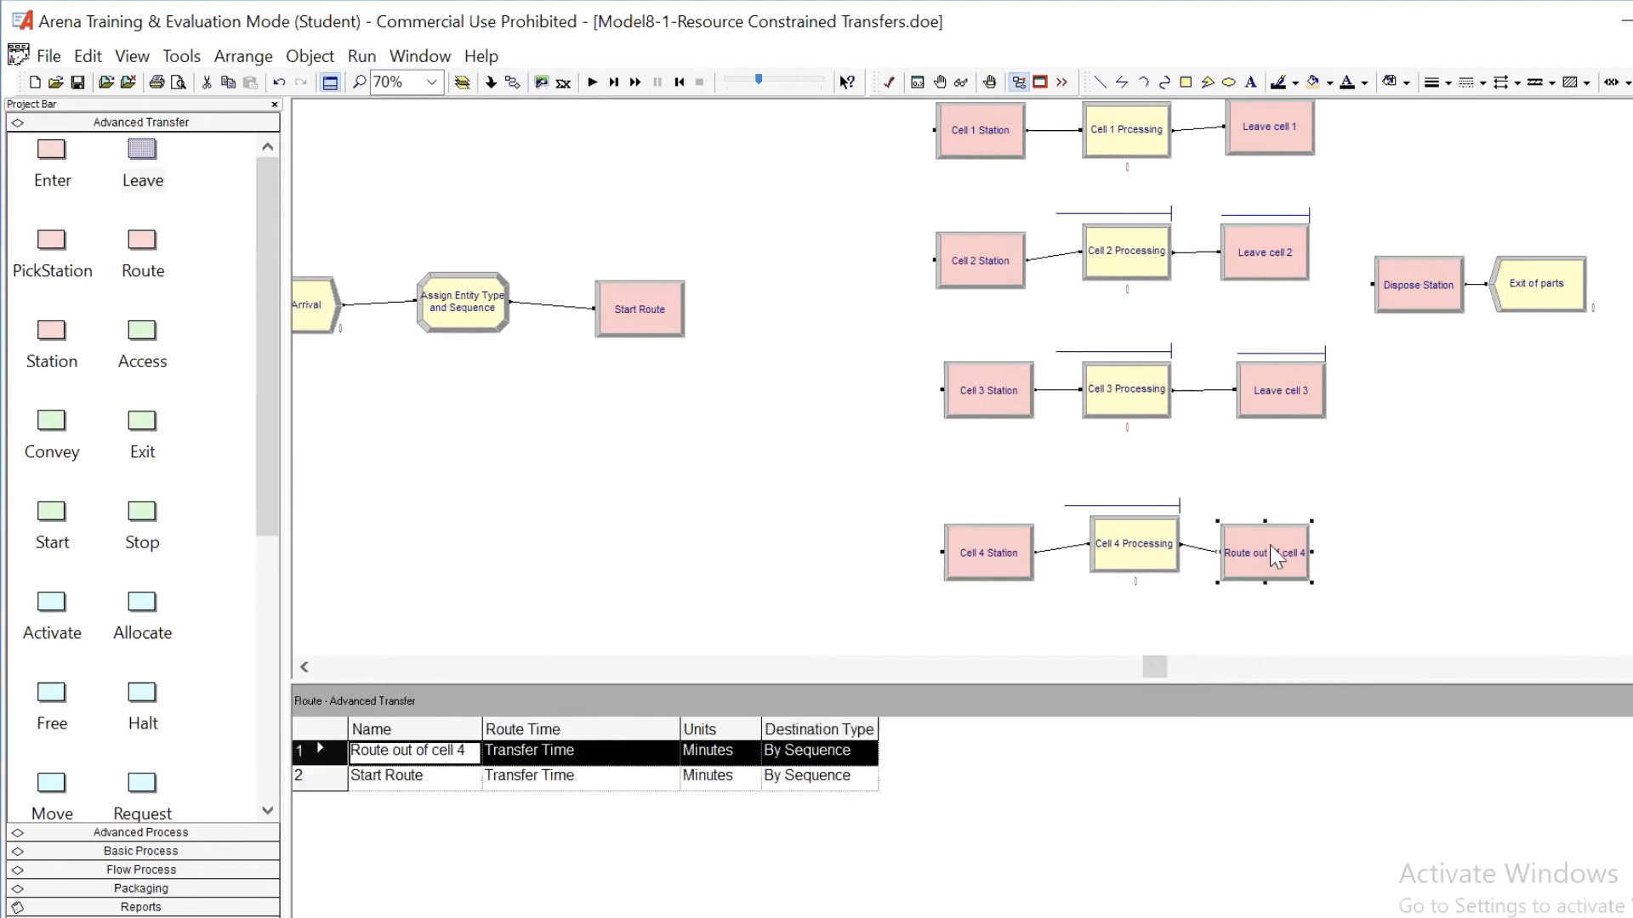
key("Delete")
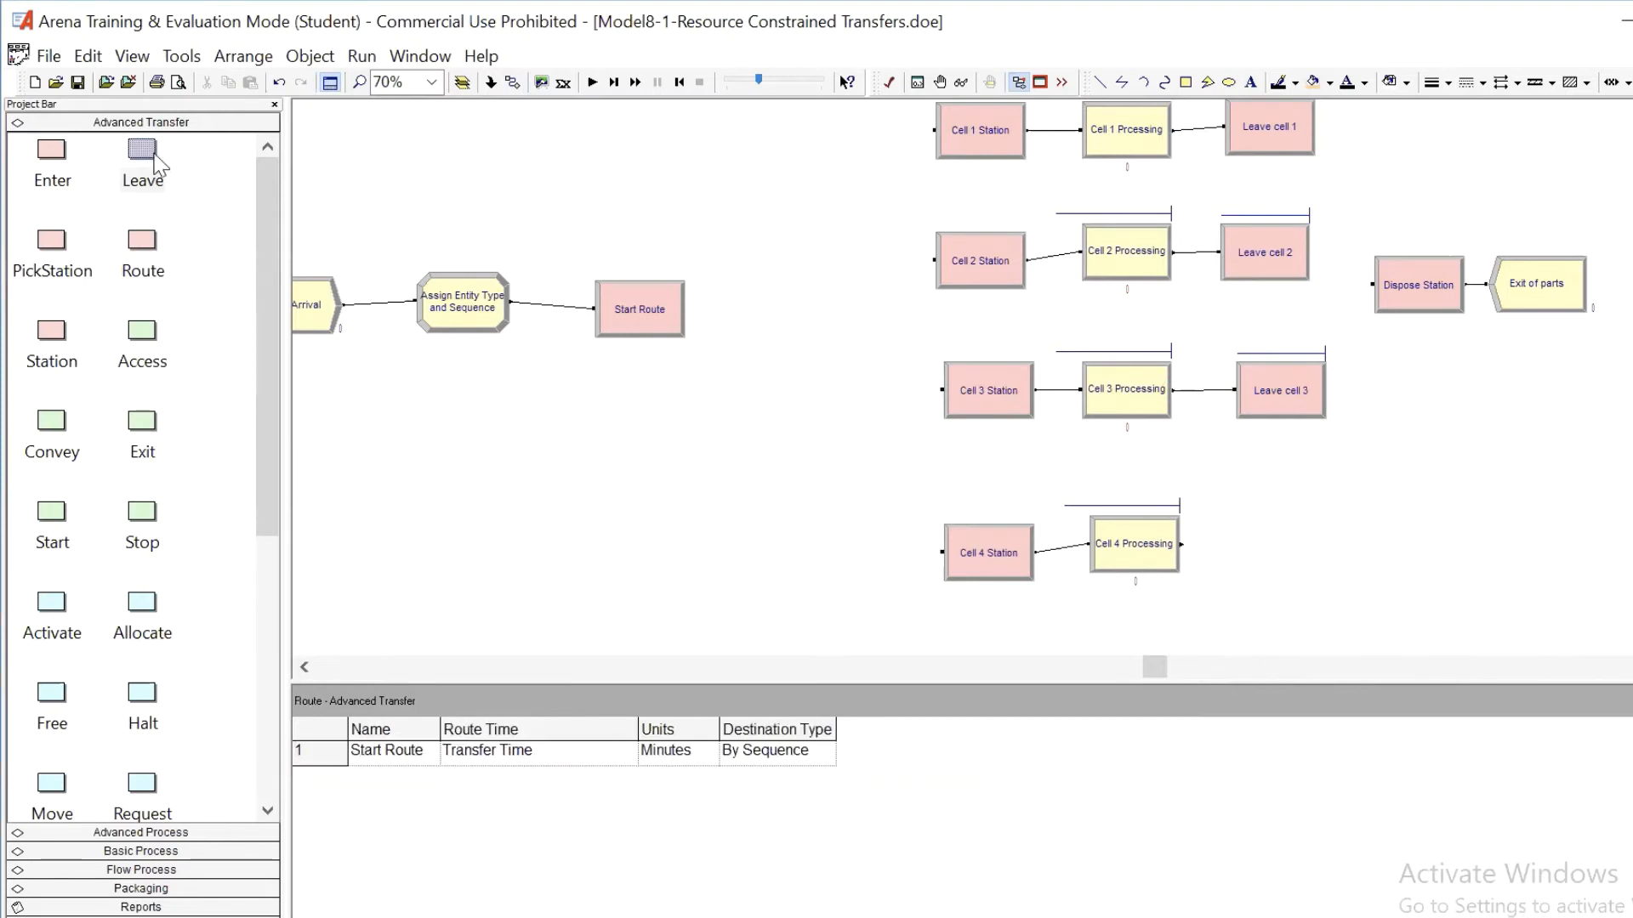
left_click_drag(146, 154, 1239, 539)
Name the Leave module after Cell 4 Processing Leave Cell 4 and set its allocation to Transfer.
double_click(1279, 544)
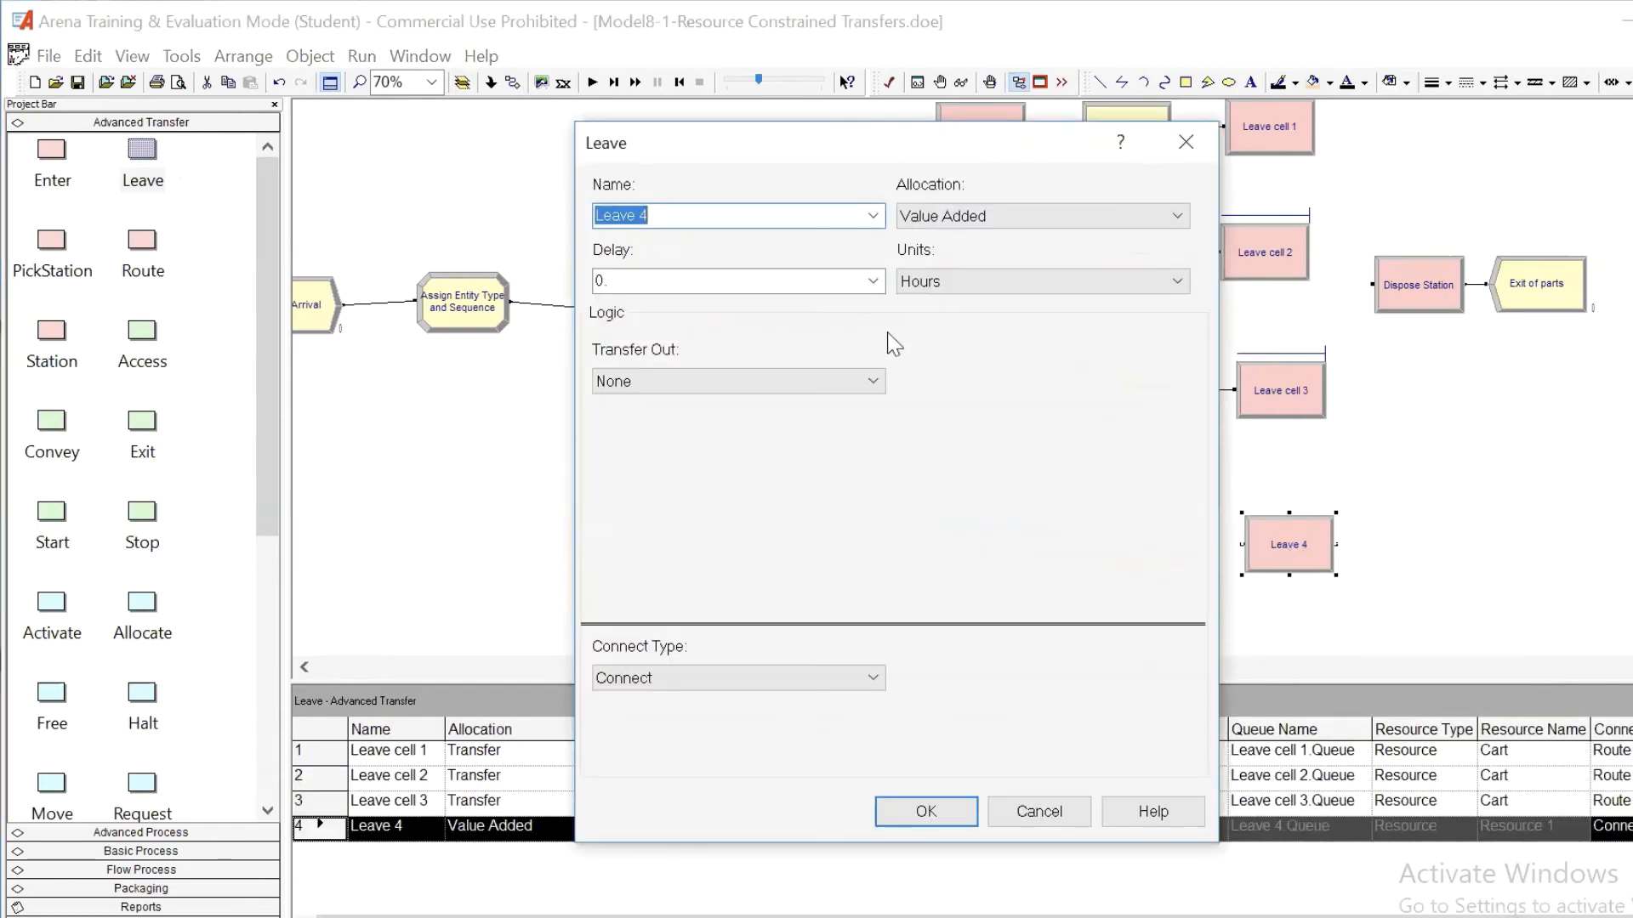
left_click(720, 222)
type("Cell")
left_click(1000, 204)
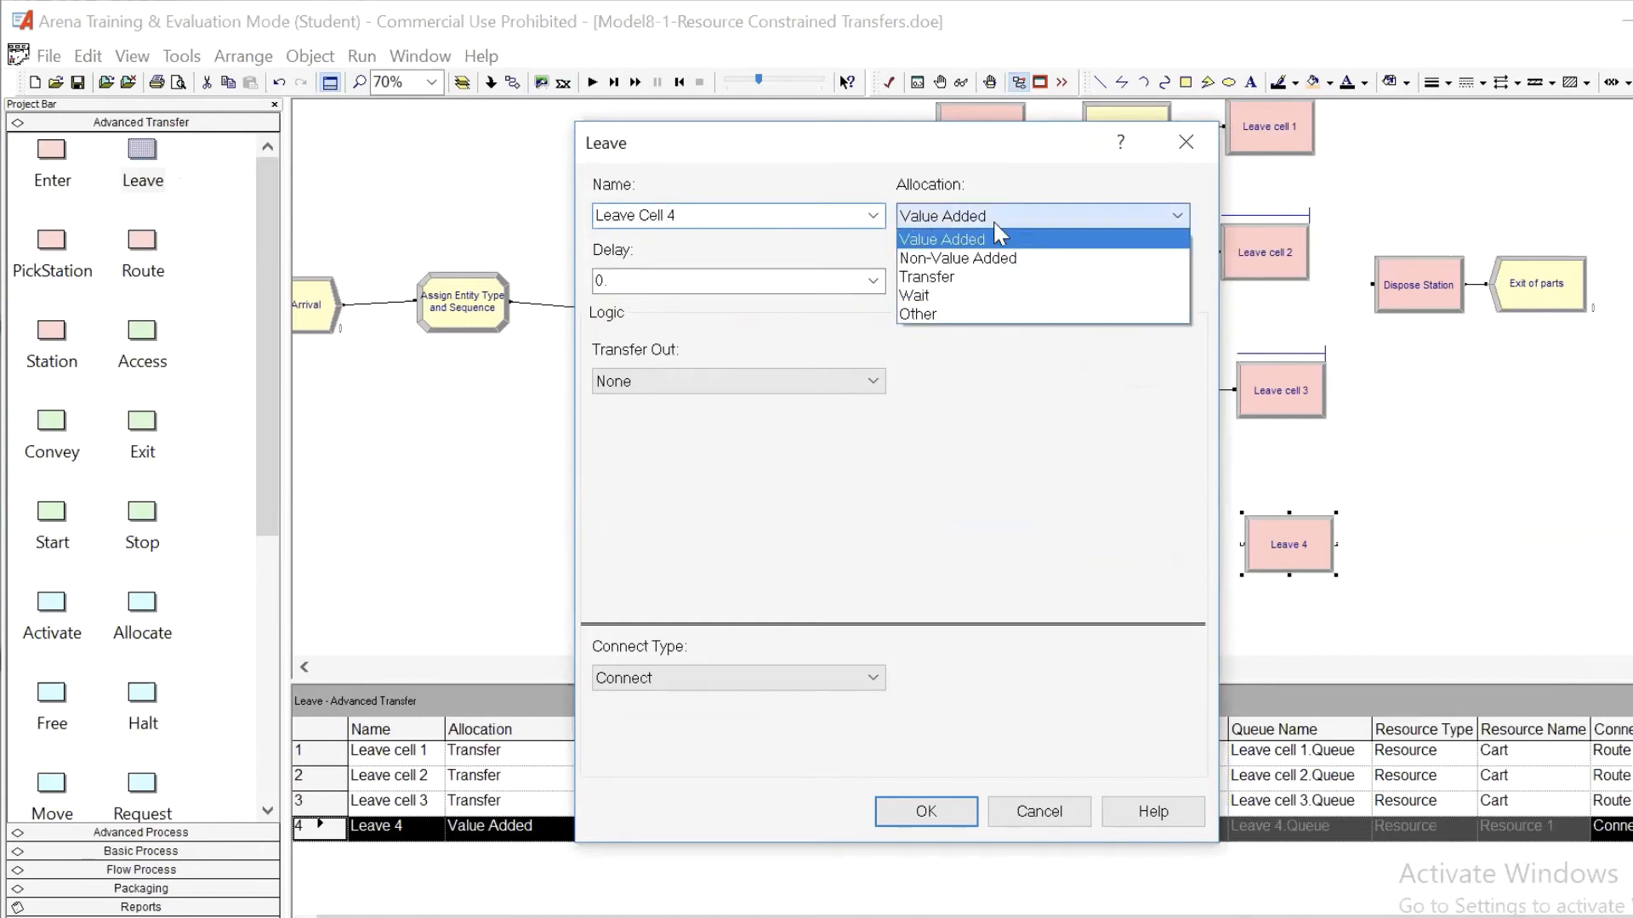
left_click(973, 281)
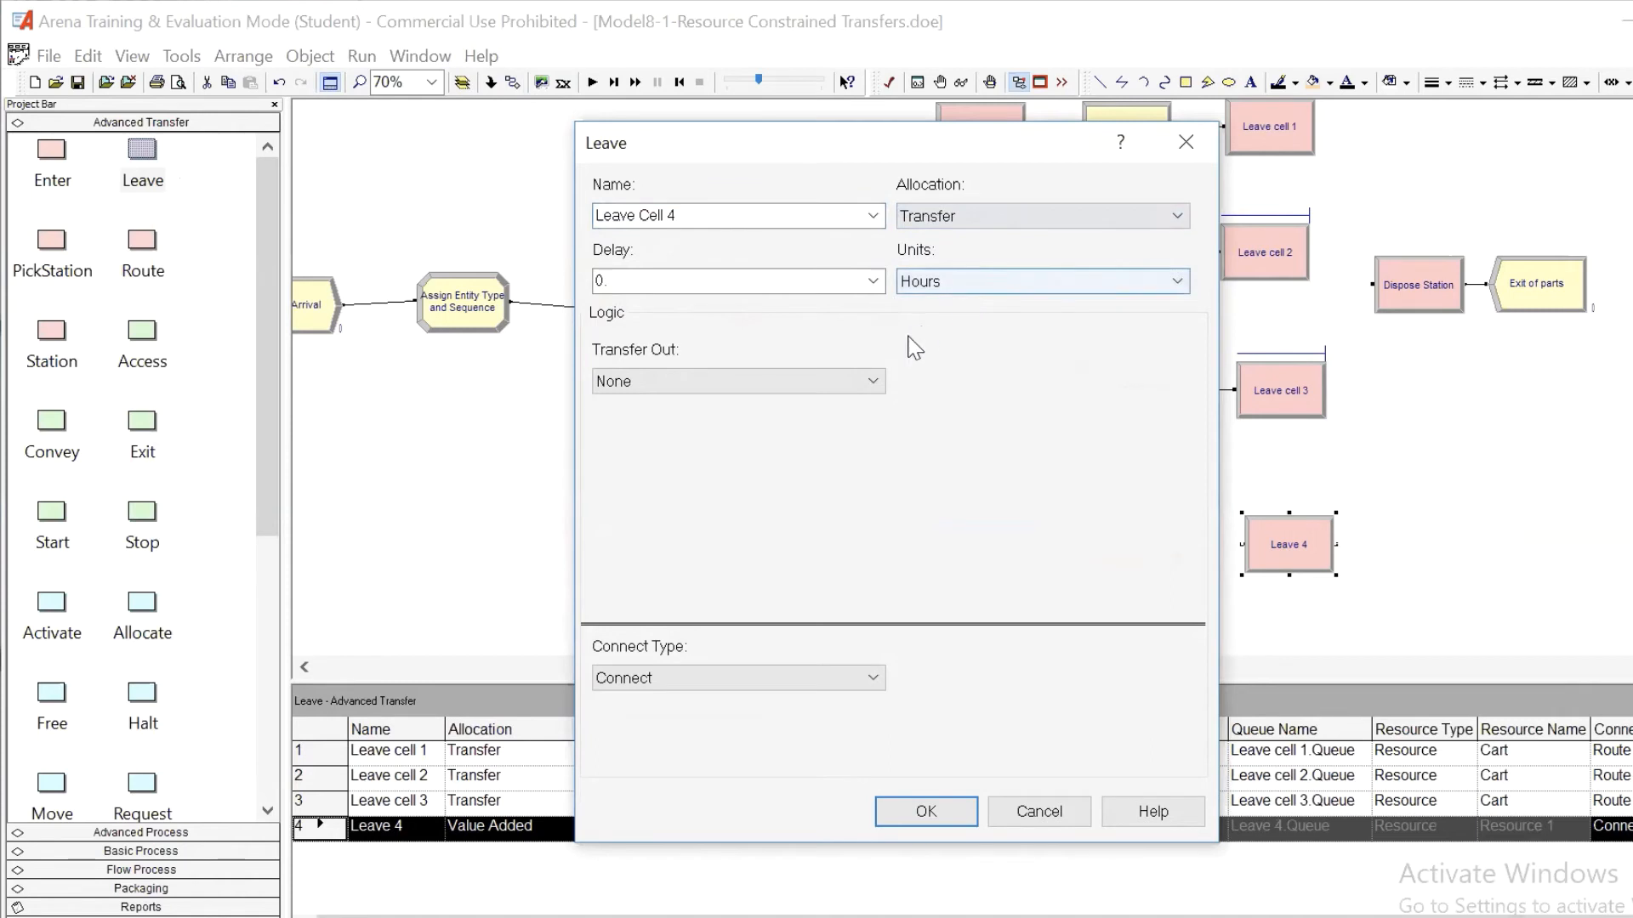
Set Leave Cell 4 to transfer out by seizing the Cart resource.
left_click(869, 381)
left_click(785, 443)
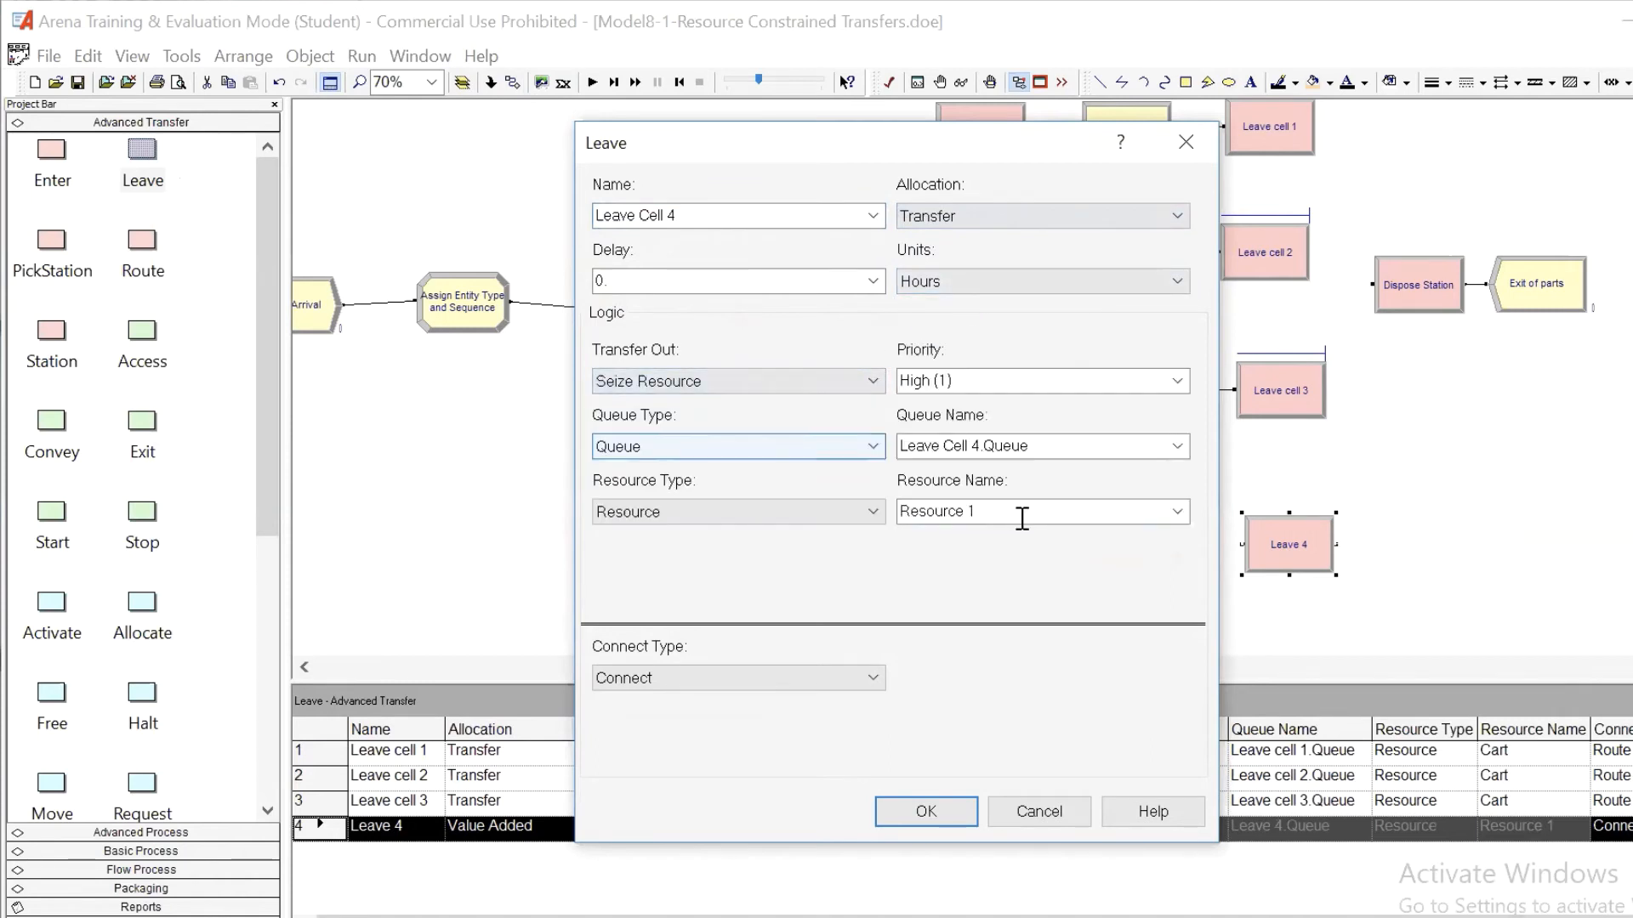
left_click(1177, 512)
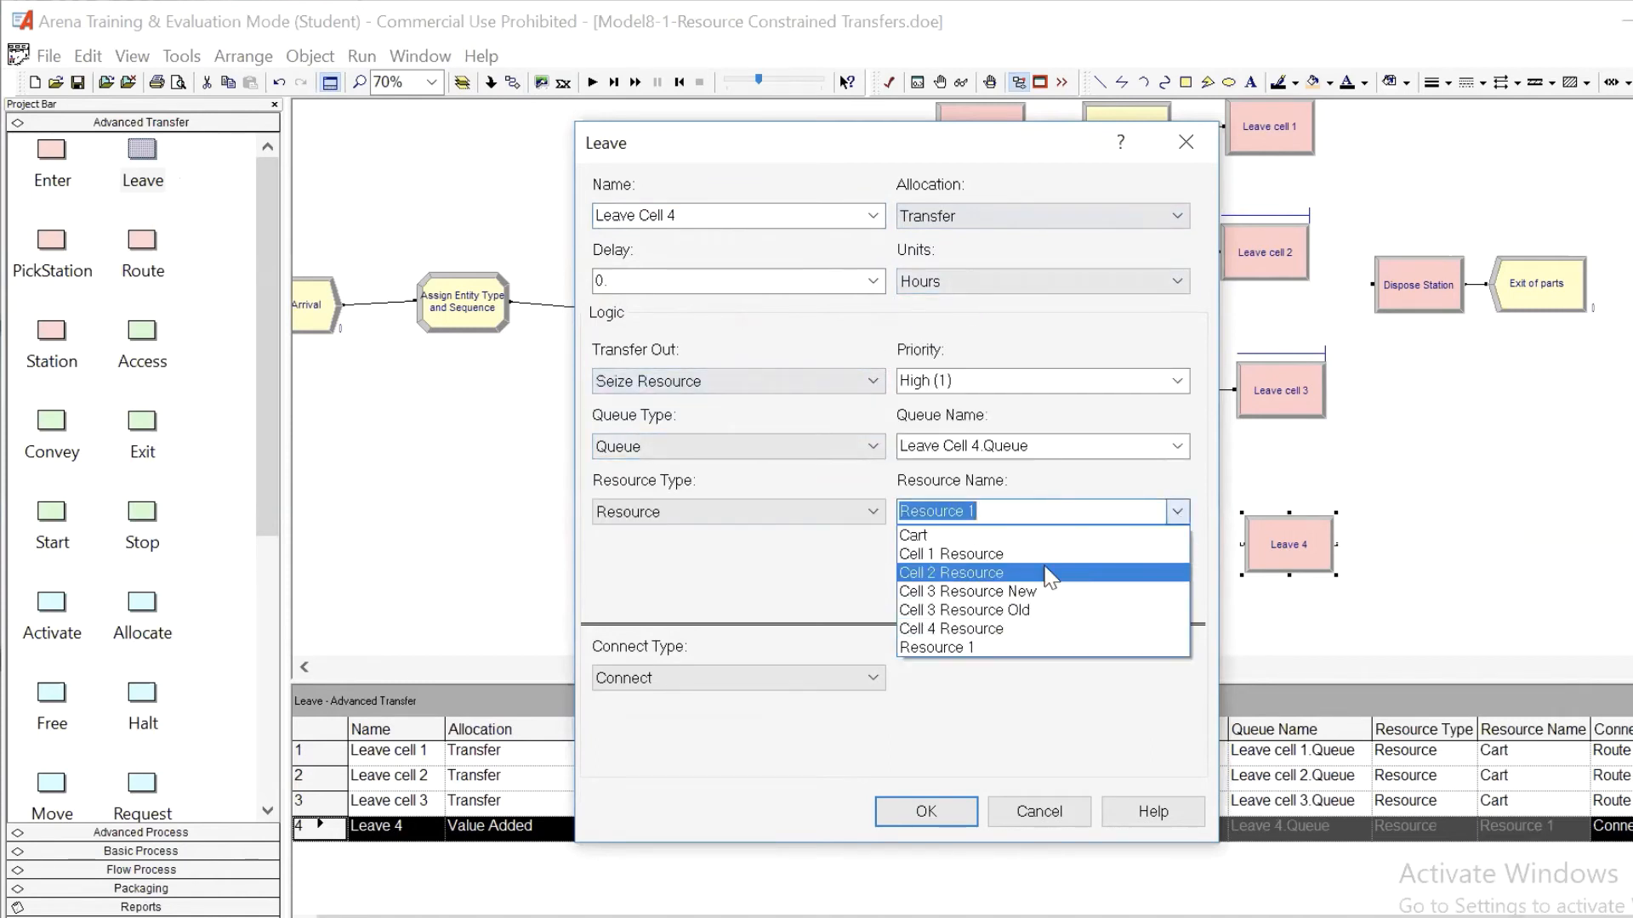
left_click(1074, 535)
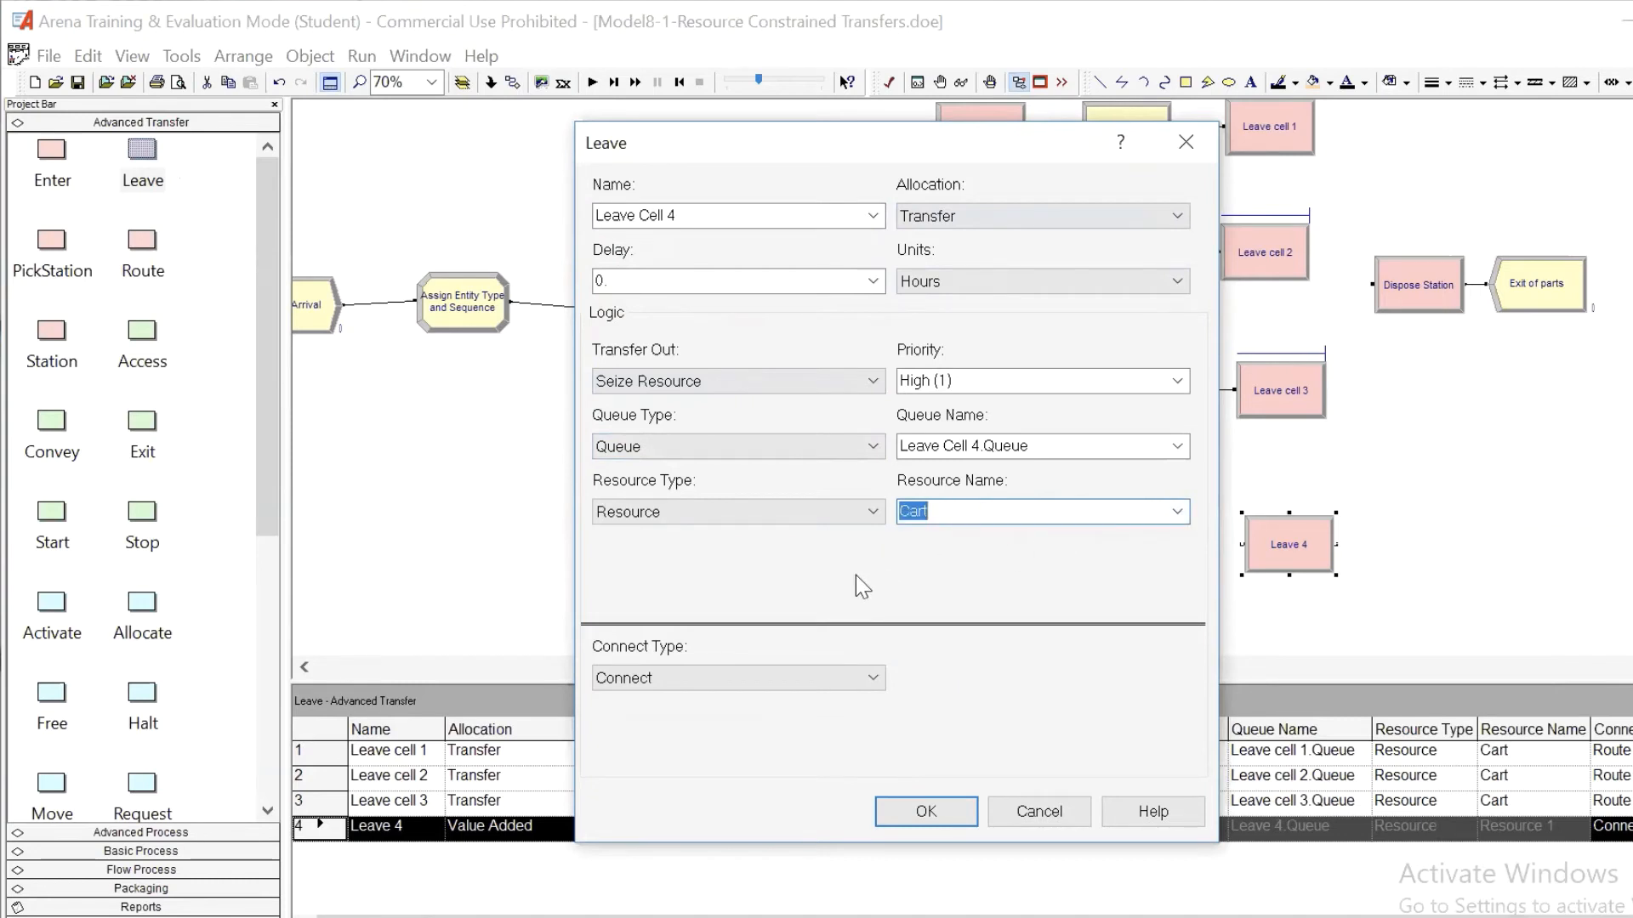
Set Leave Cell 4 to connect by Route, By Sequence, with a move time of Transfer Time in minutes.
left_click(873, 678)
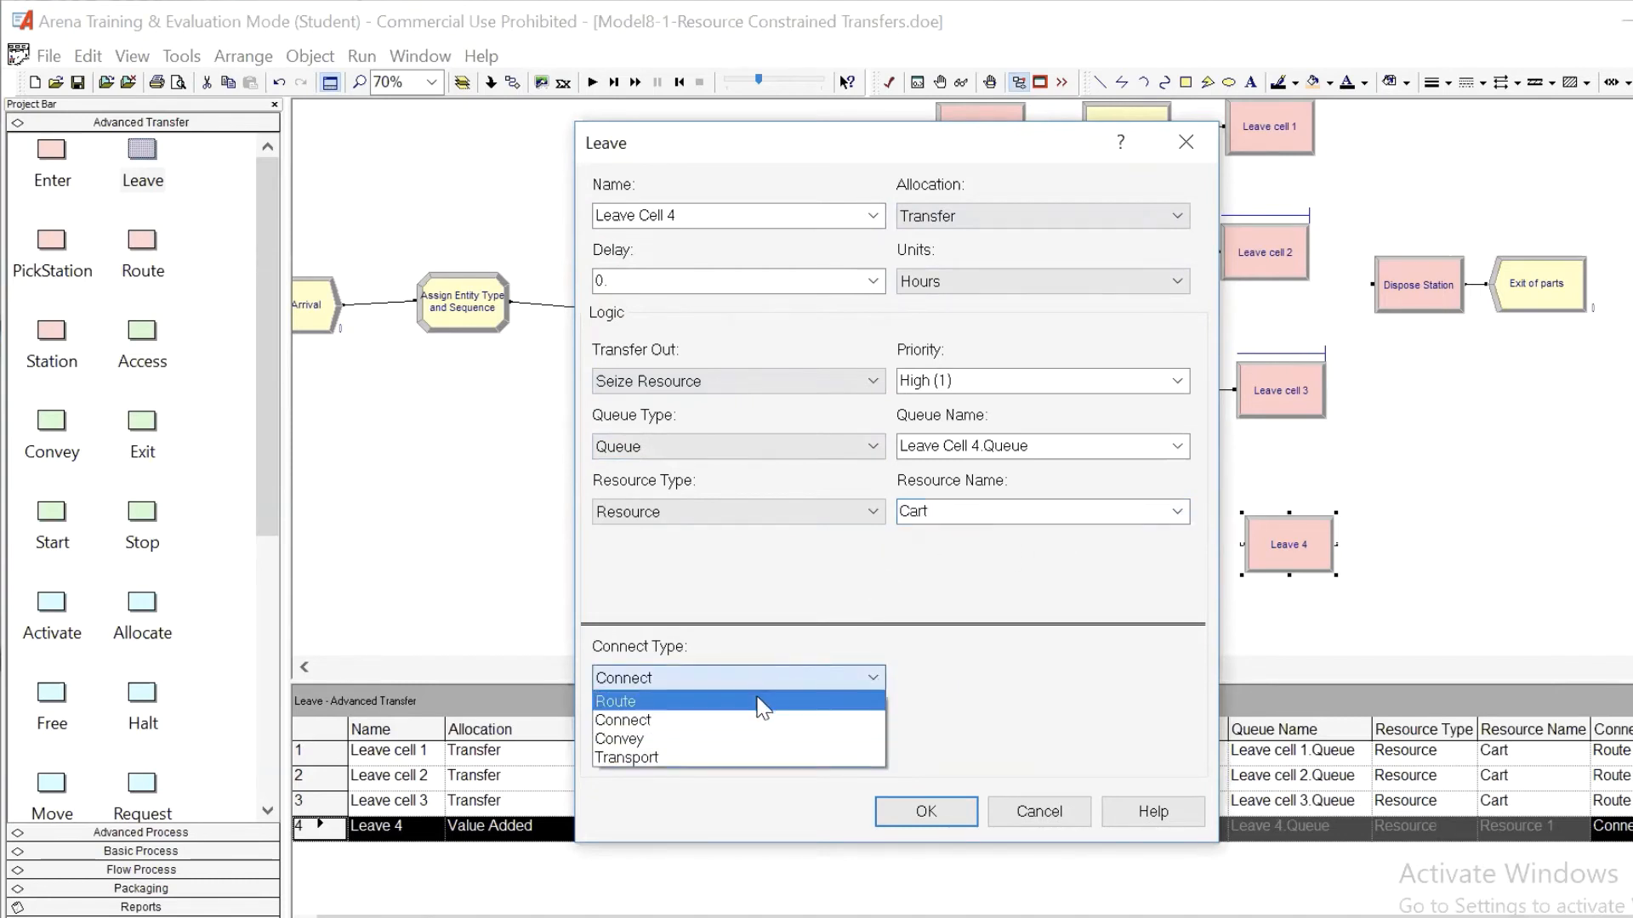
left_click(762, 698)
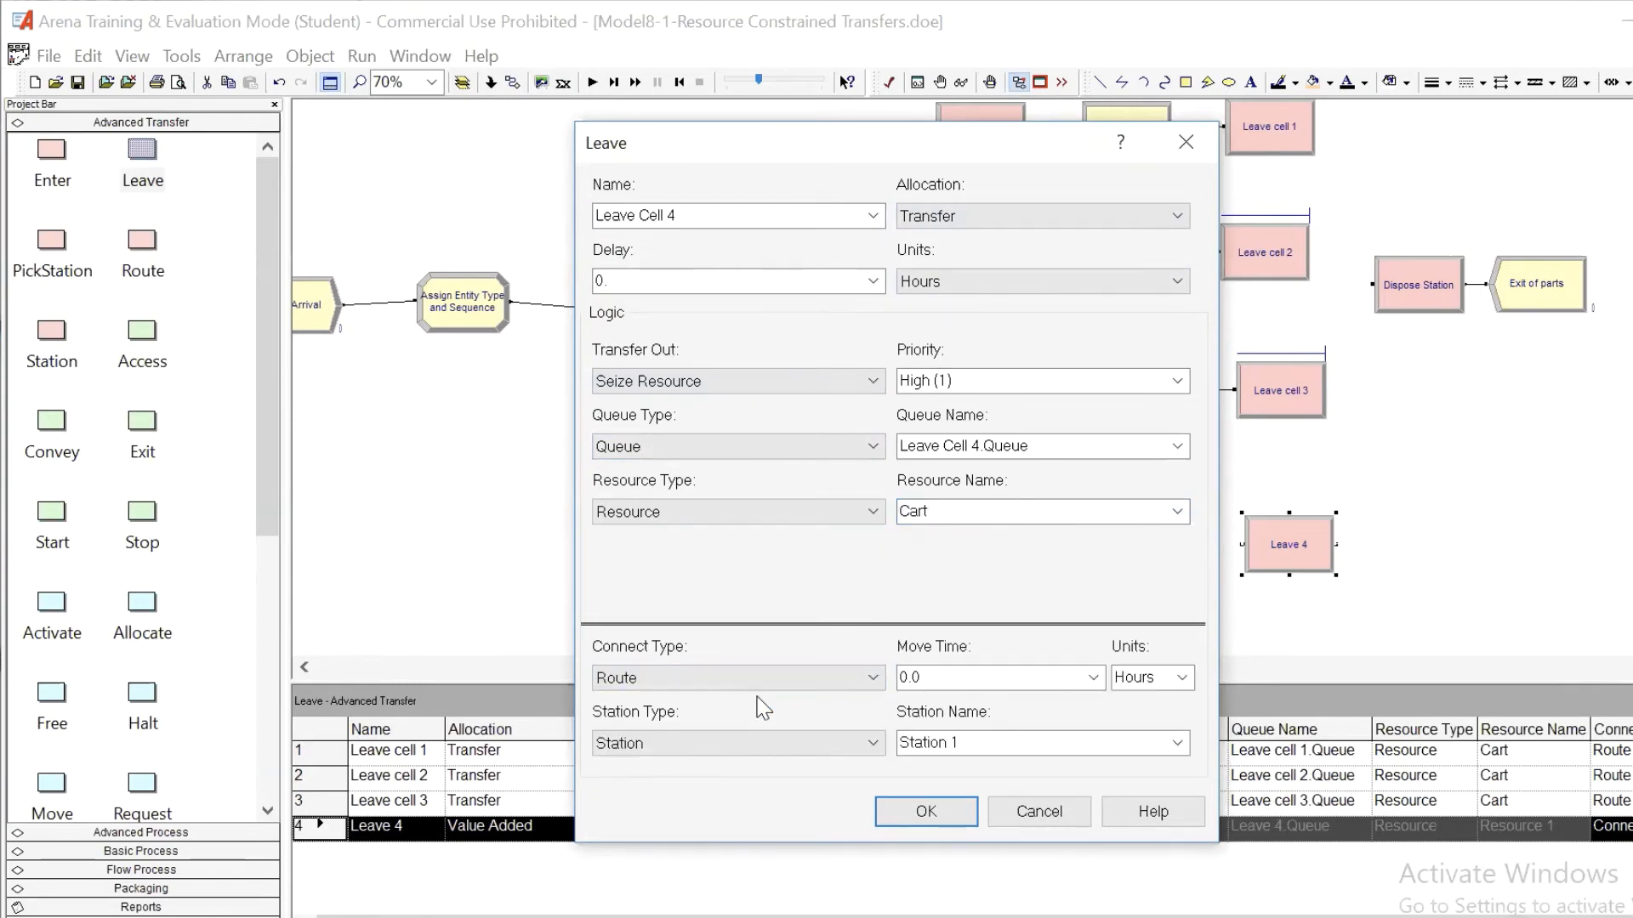
left_click(873, 743)
left_click(799, 786)
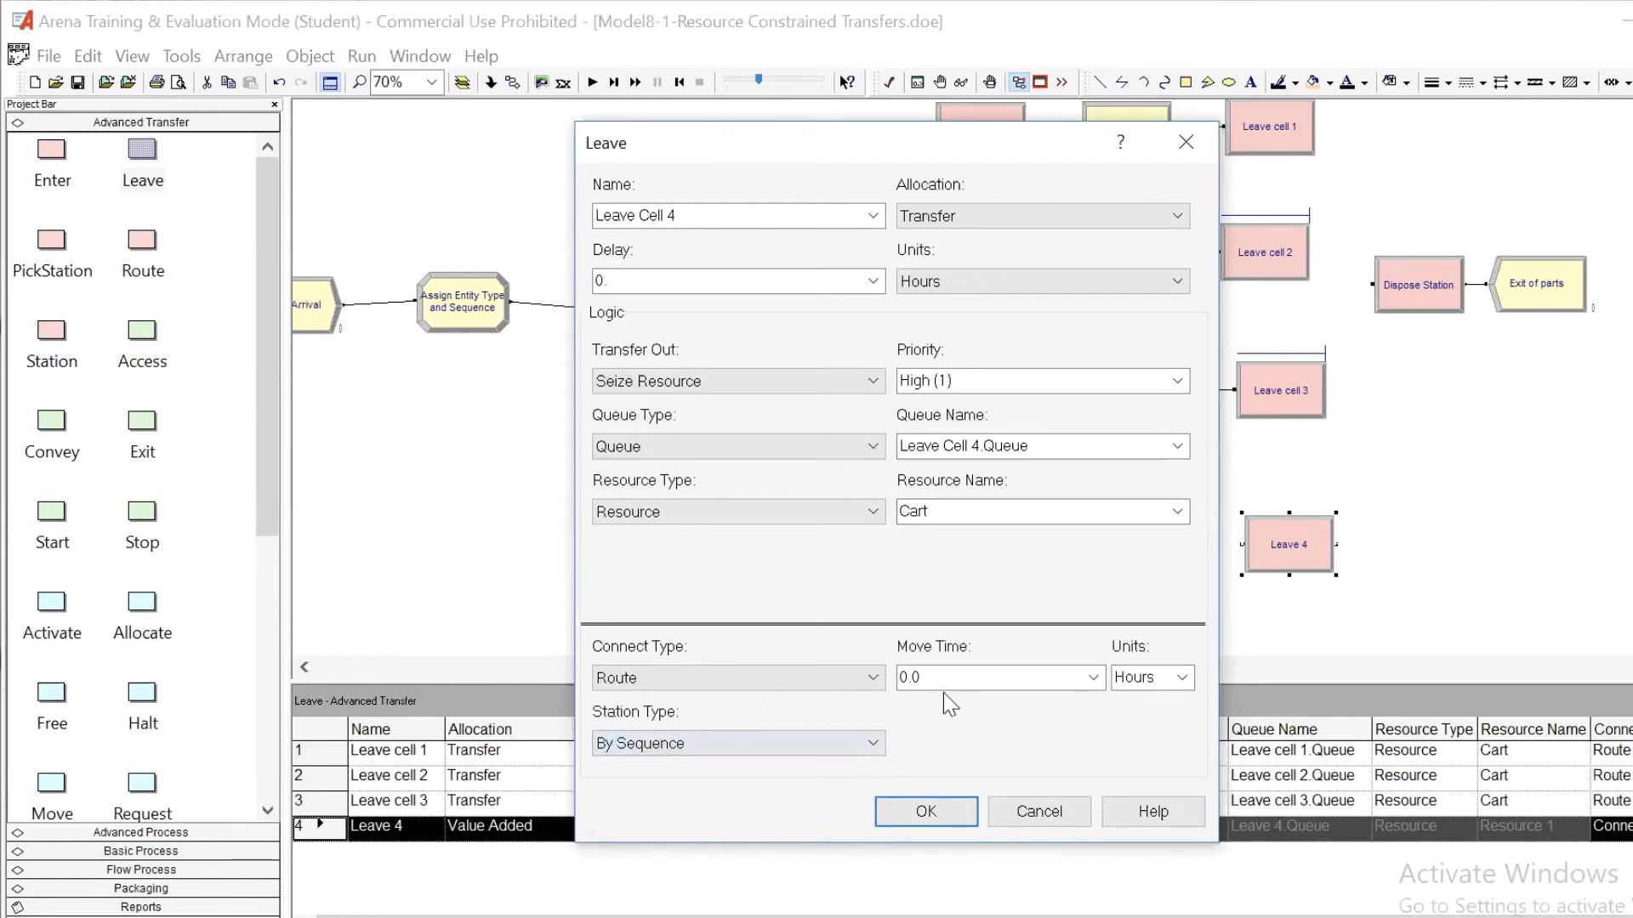
left_click(946, 678)
type("Transfer Time")
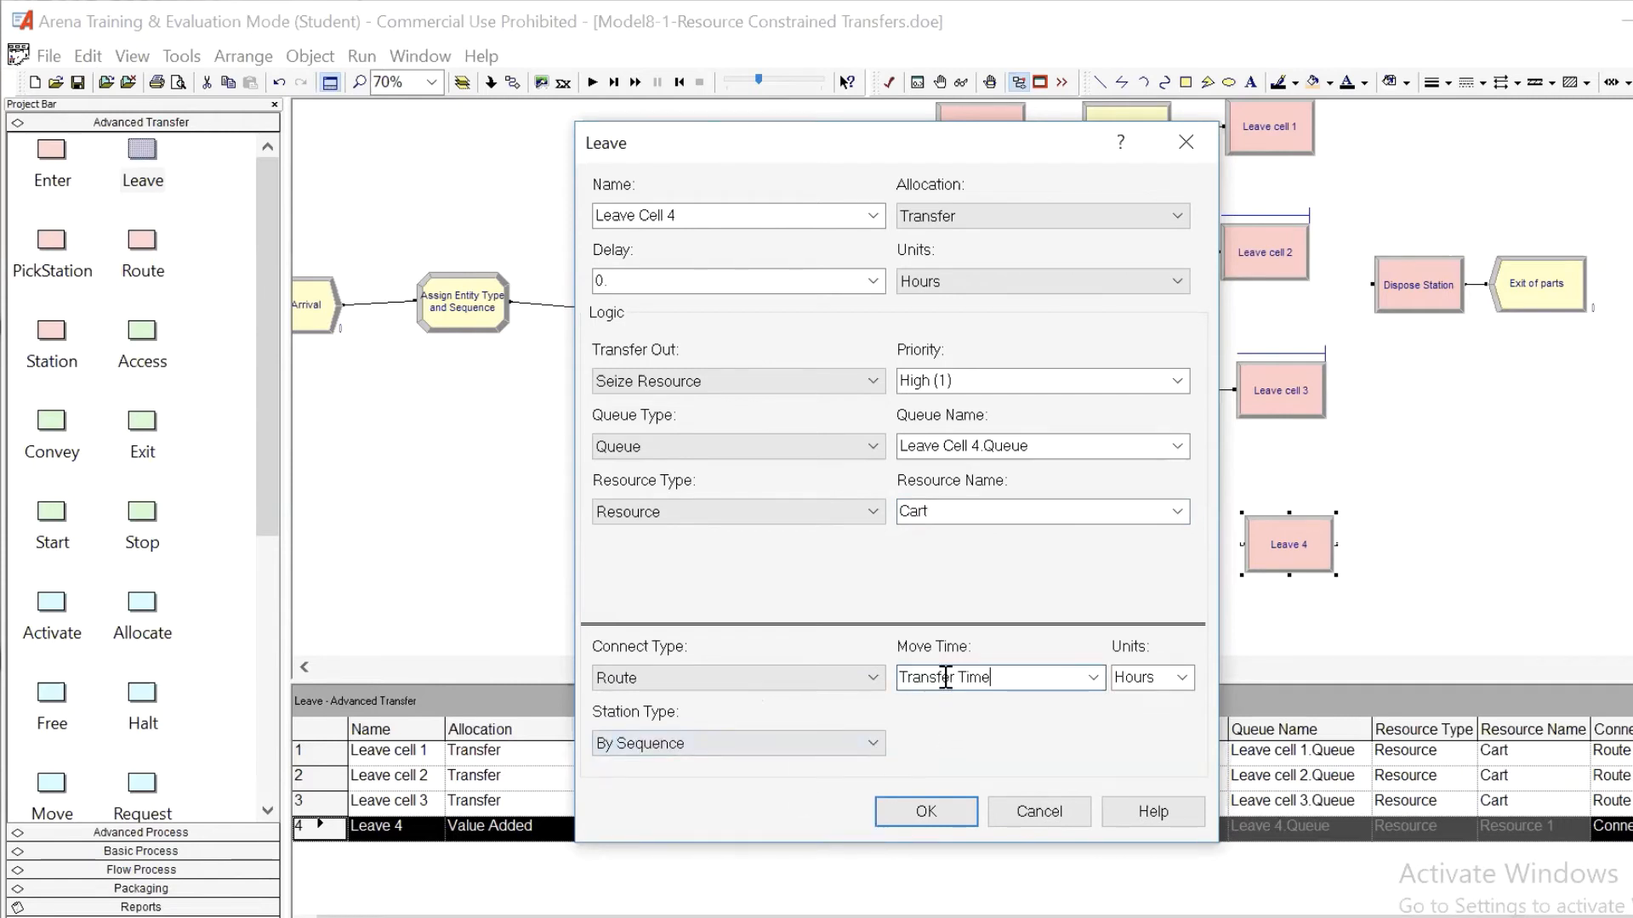
left_click(1182, 678)
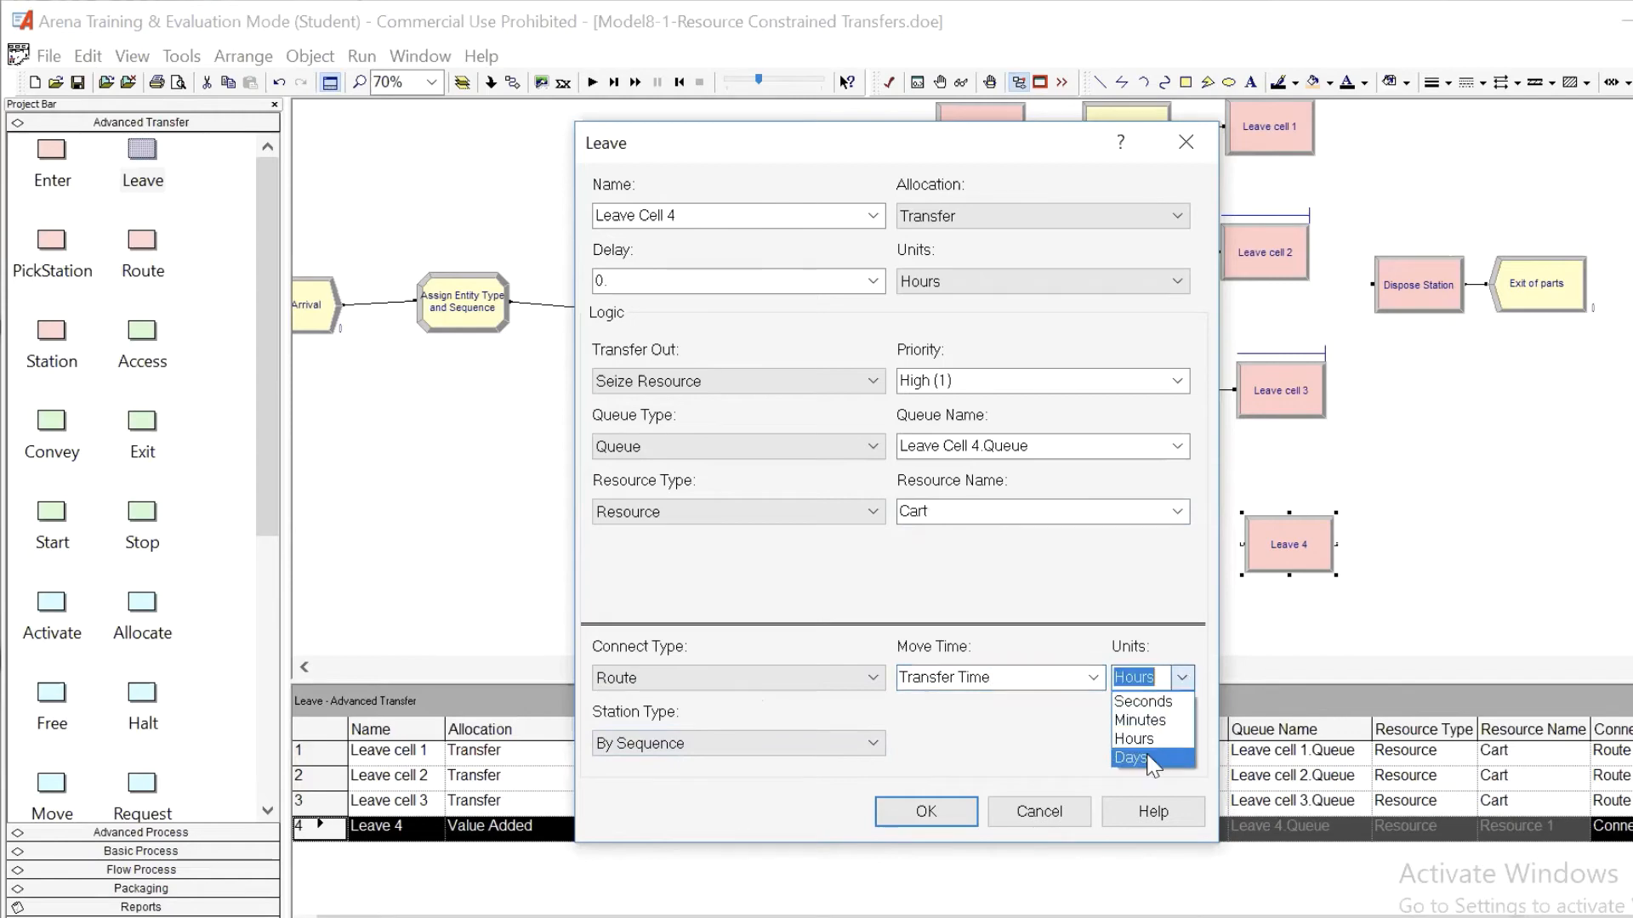
left_click(1159, 720)
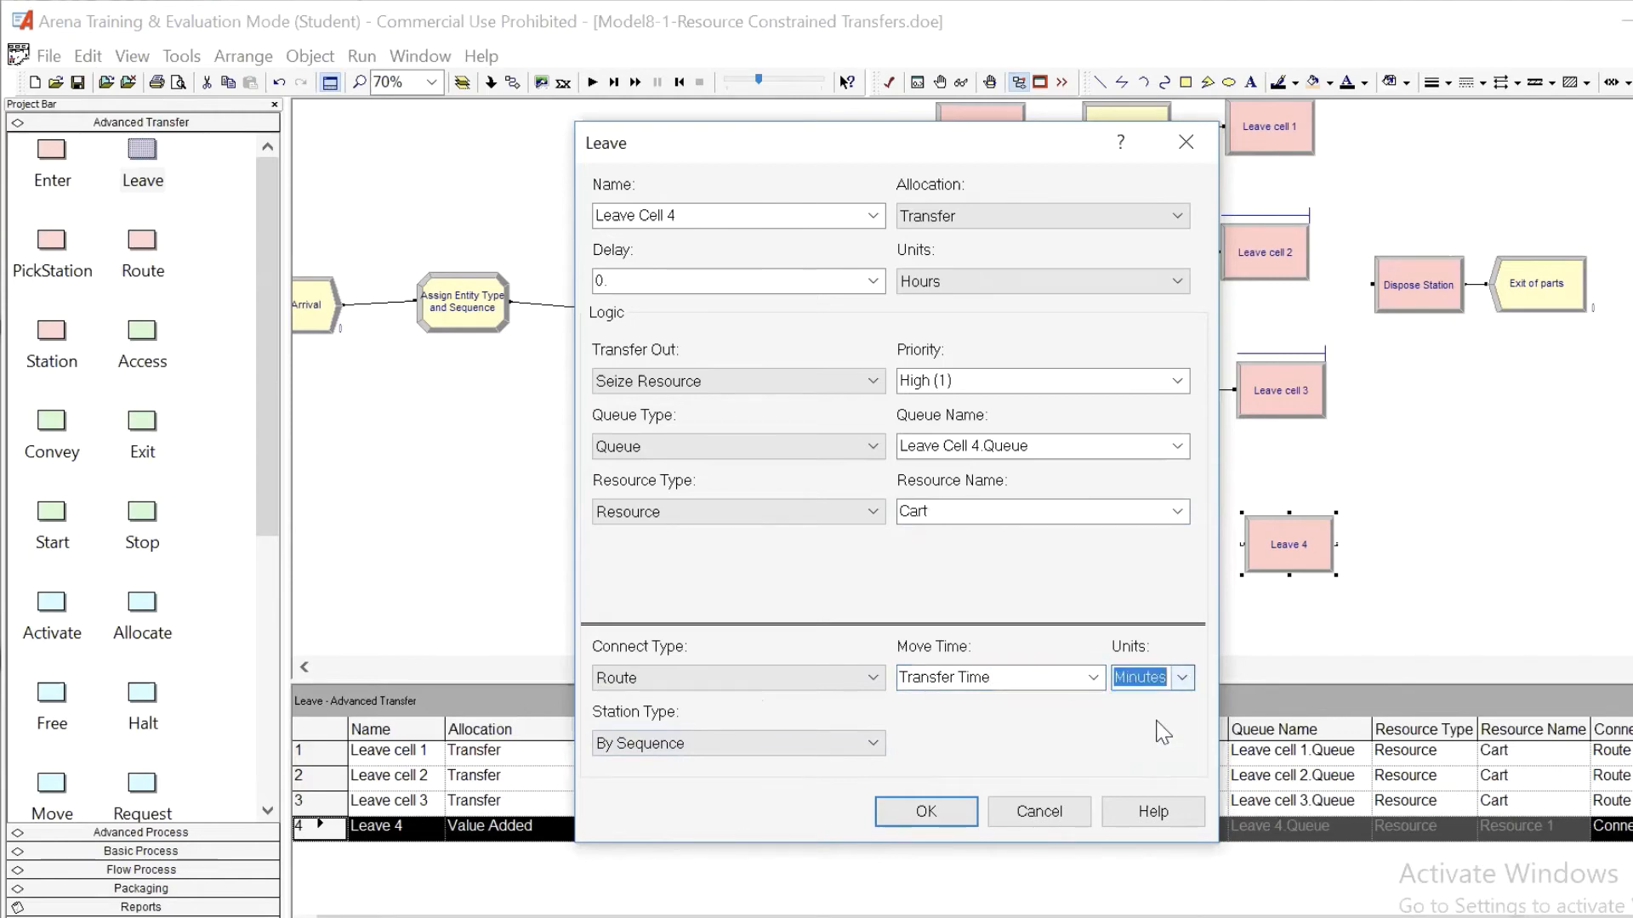
left_click(926, 812)
Connect the Cell 4 Processing module to the Leave Cell 4 module.
left_click(511, 82)
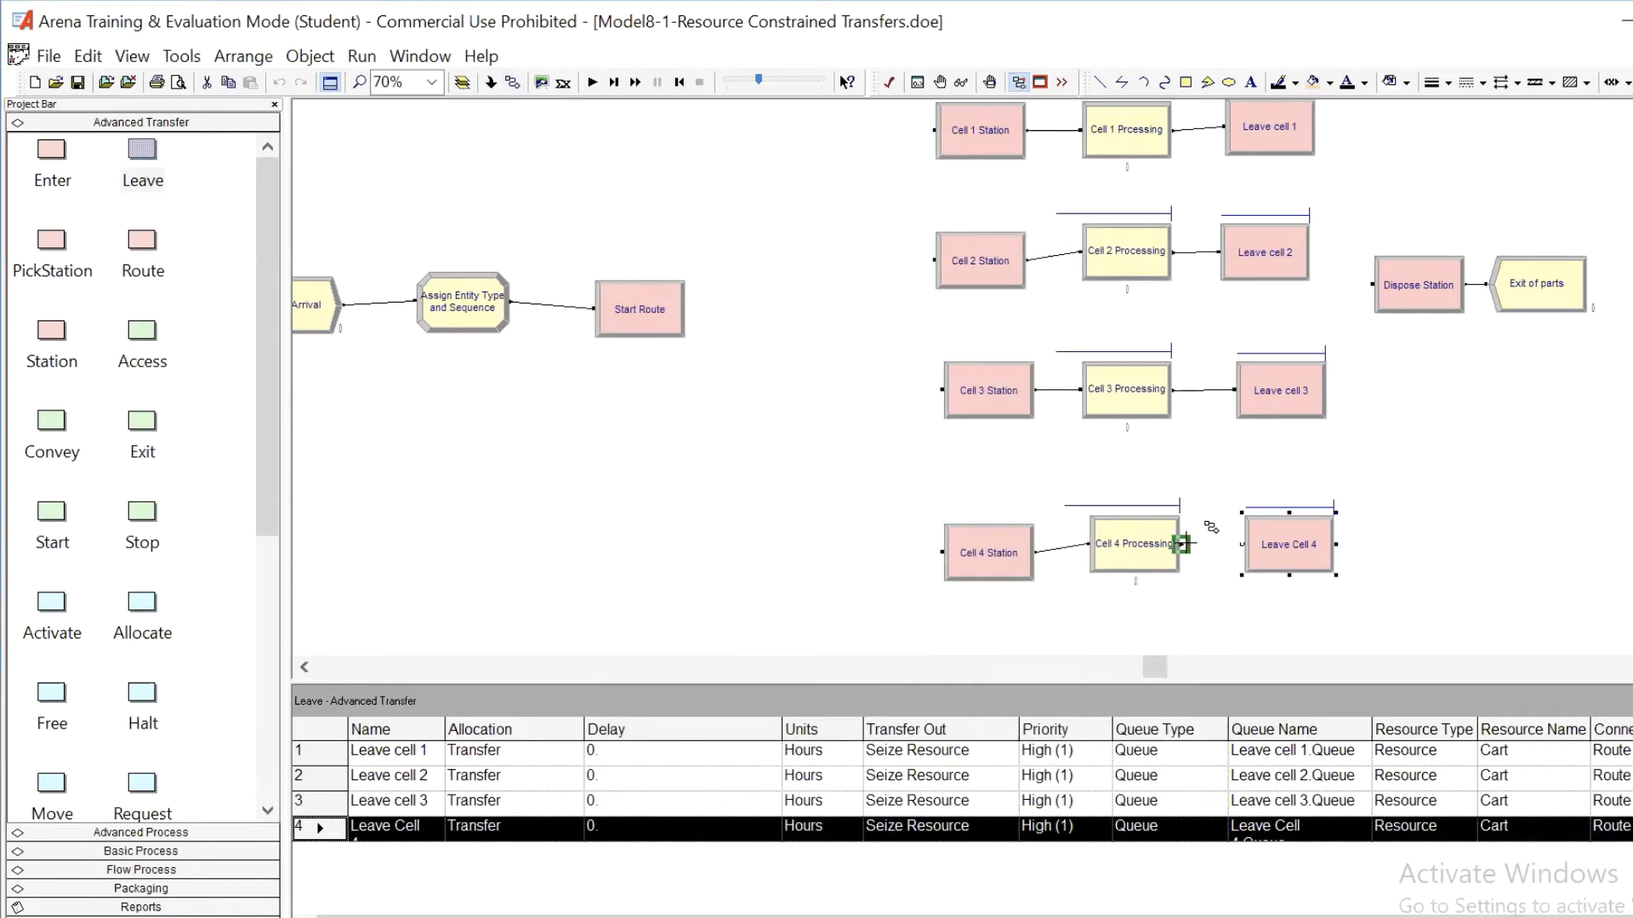
left_click(1182, 544)
left_click(1240, 545)
Copy the station name from the Cell 1 Station module's settings.
scroll(1353, 462, "up", 1)
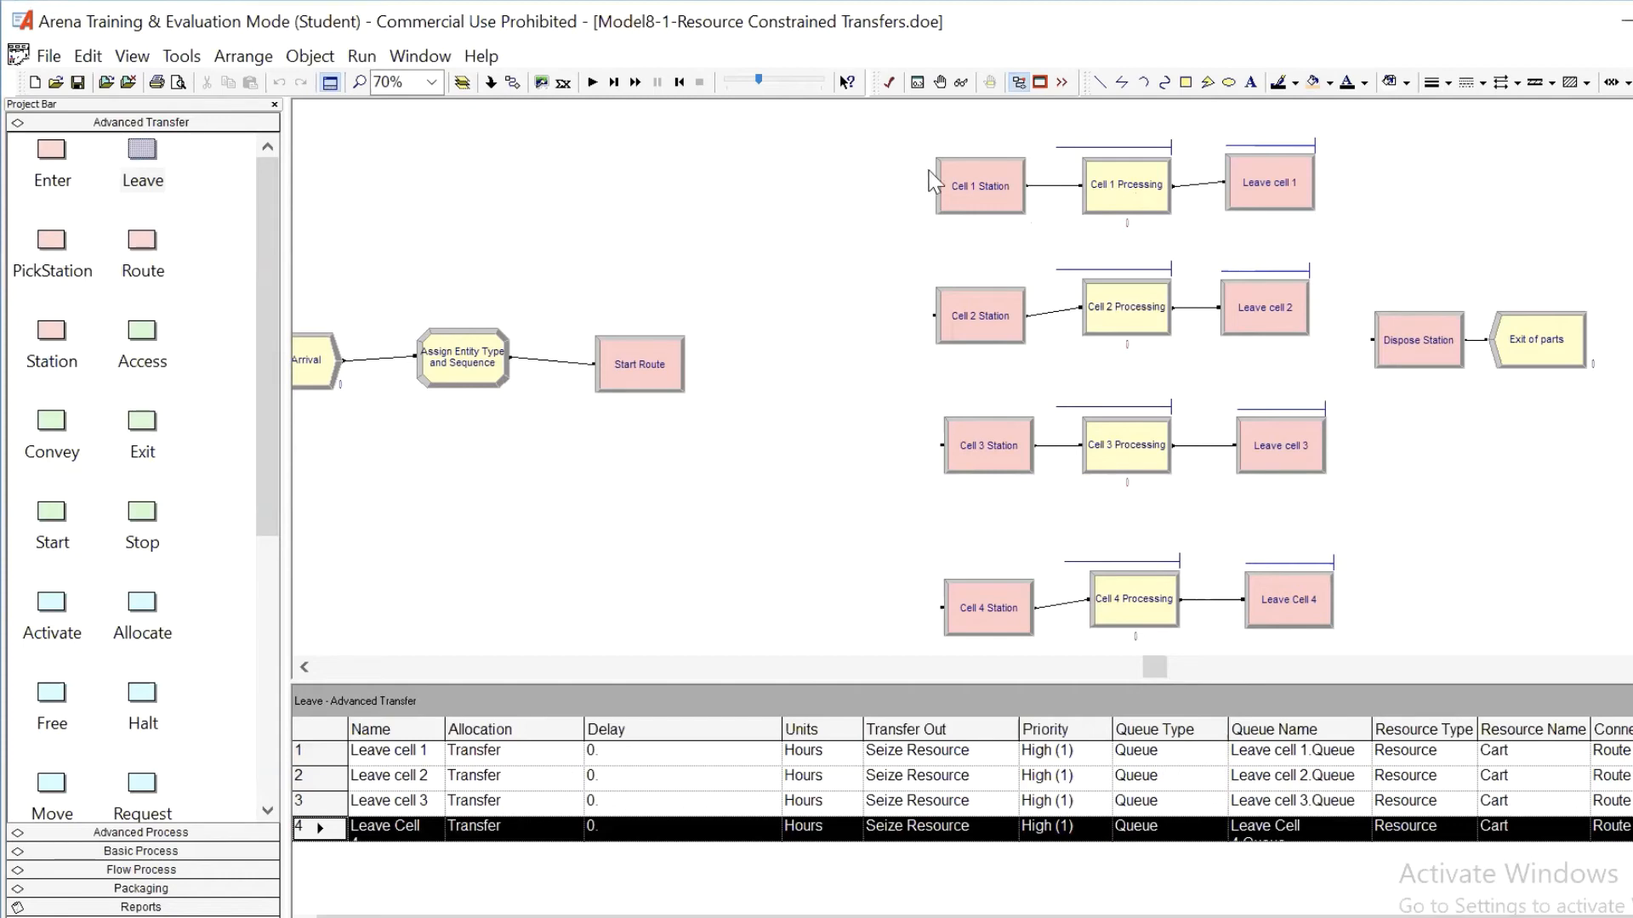
double_click(982, 191)
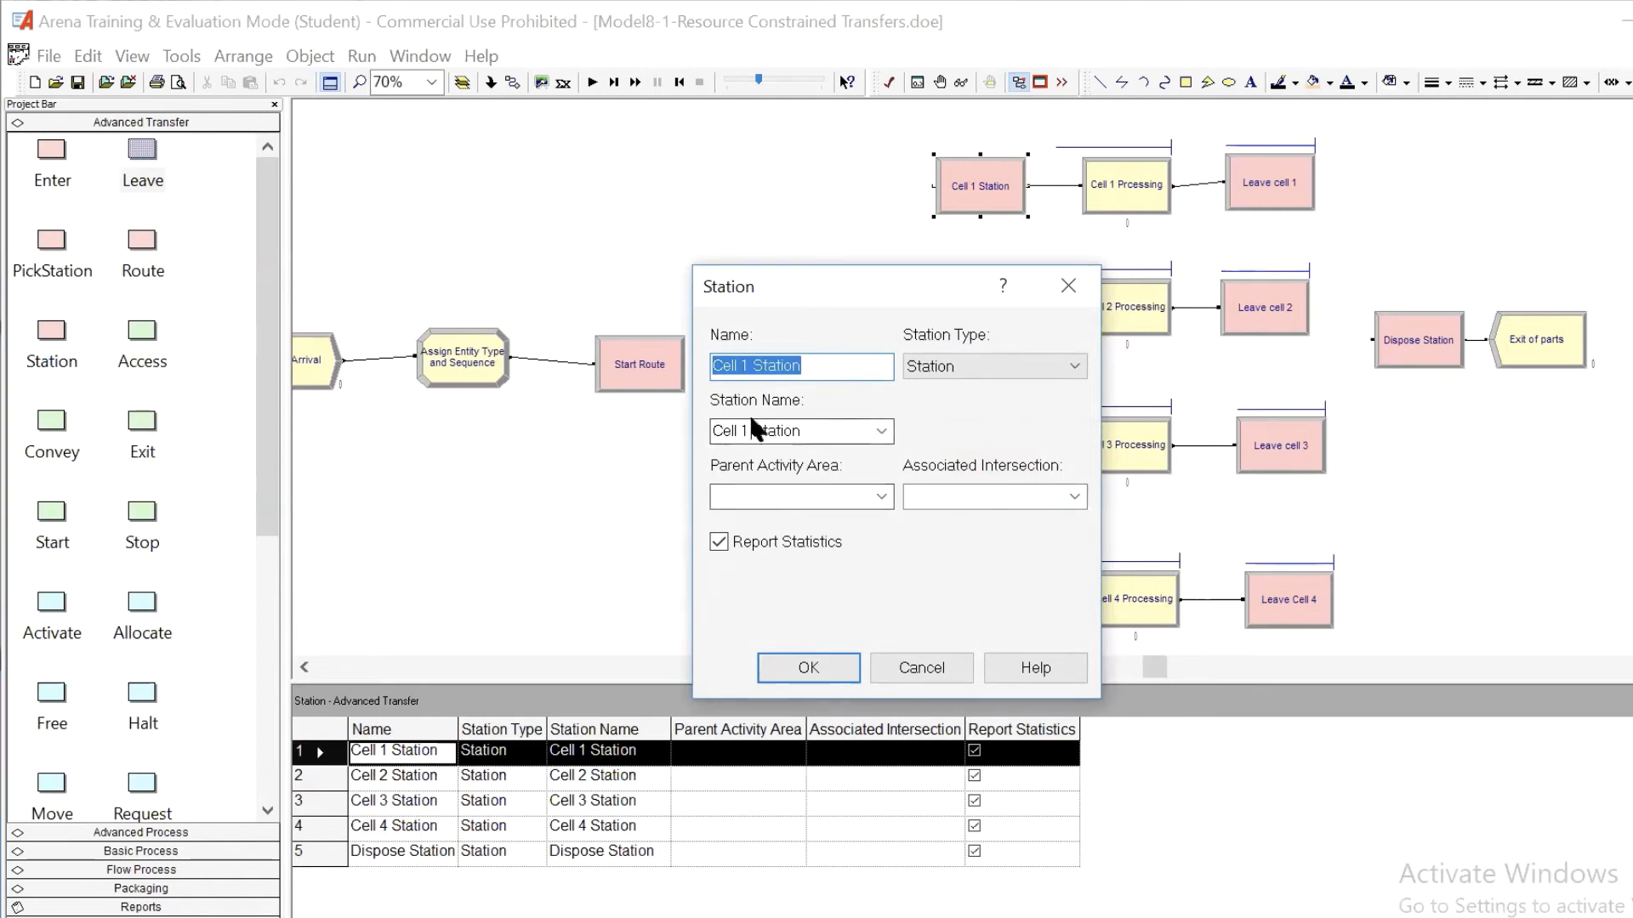
left_click(805, 433)
key("ctrl+c")
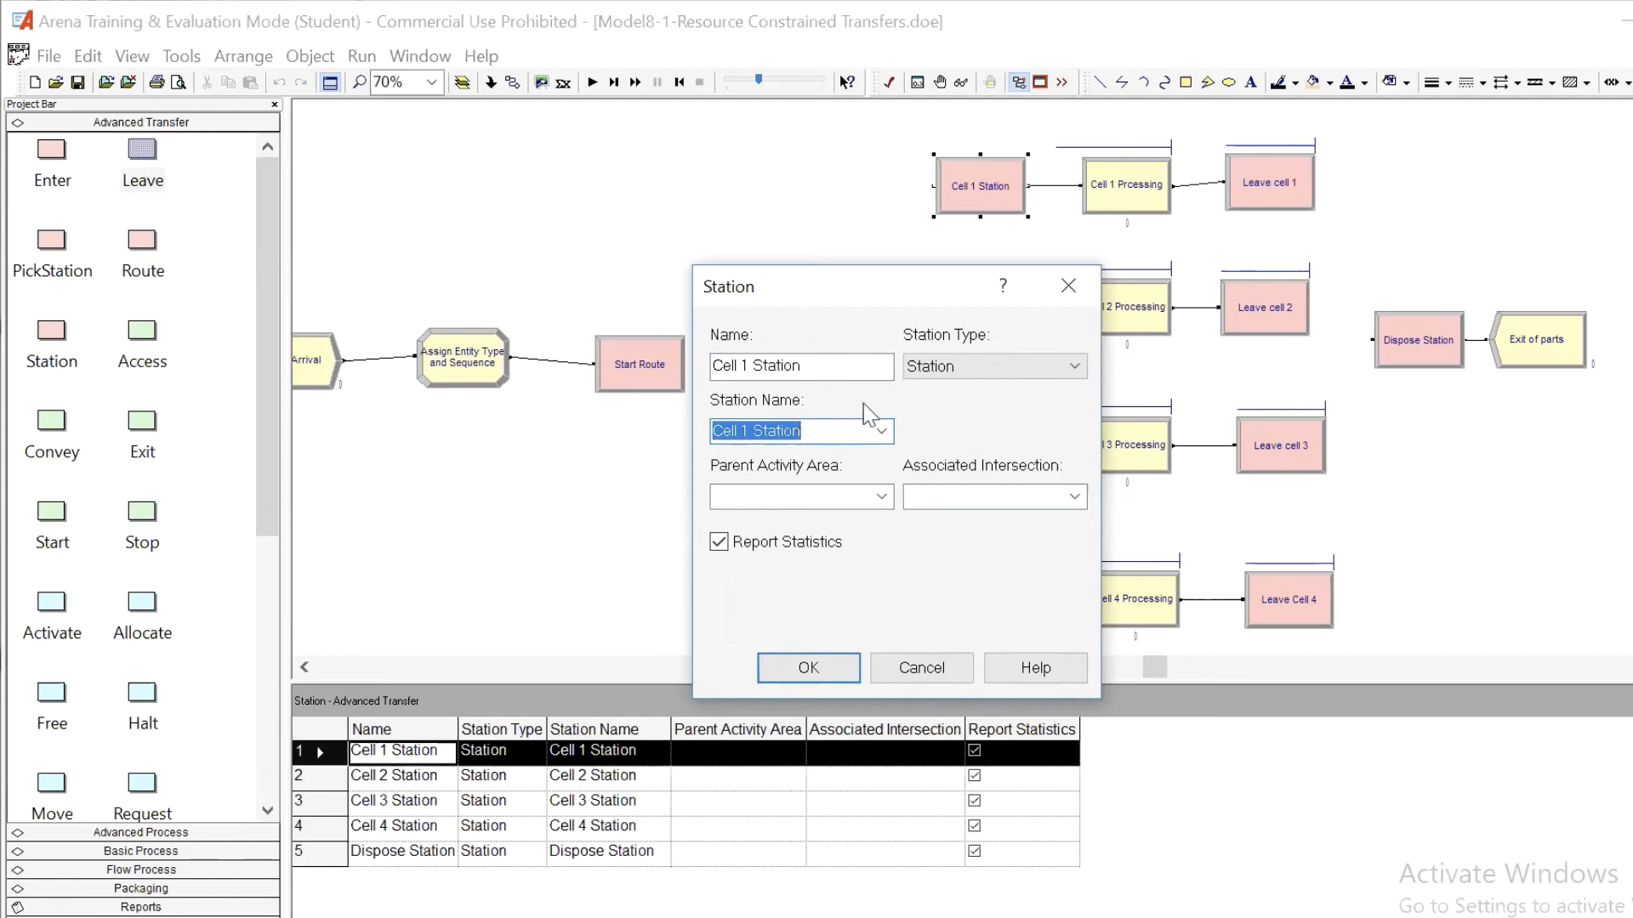
left_click(823, 666)
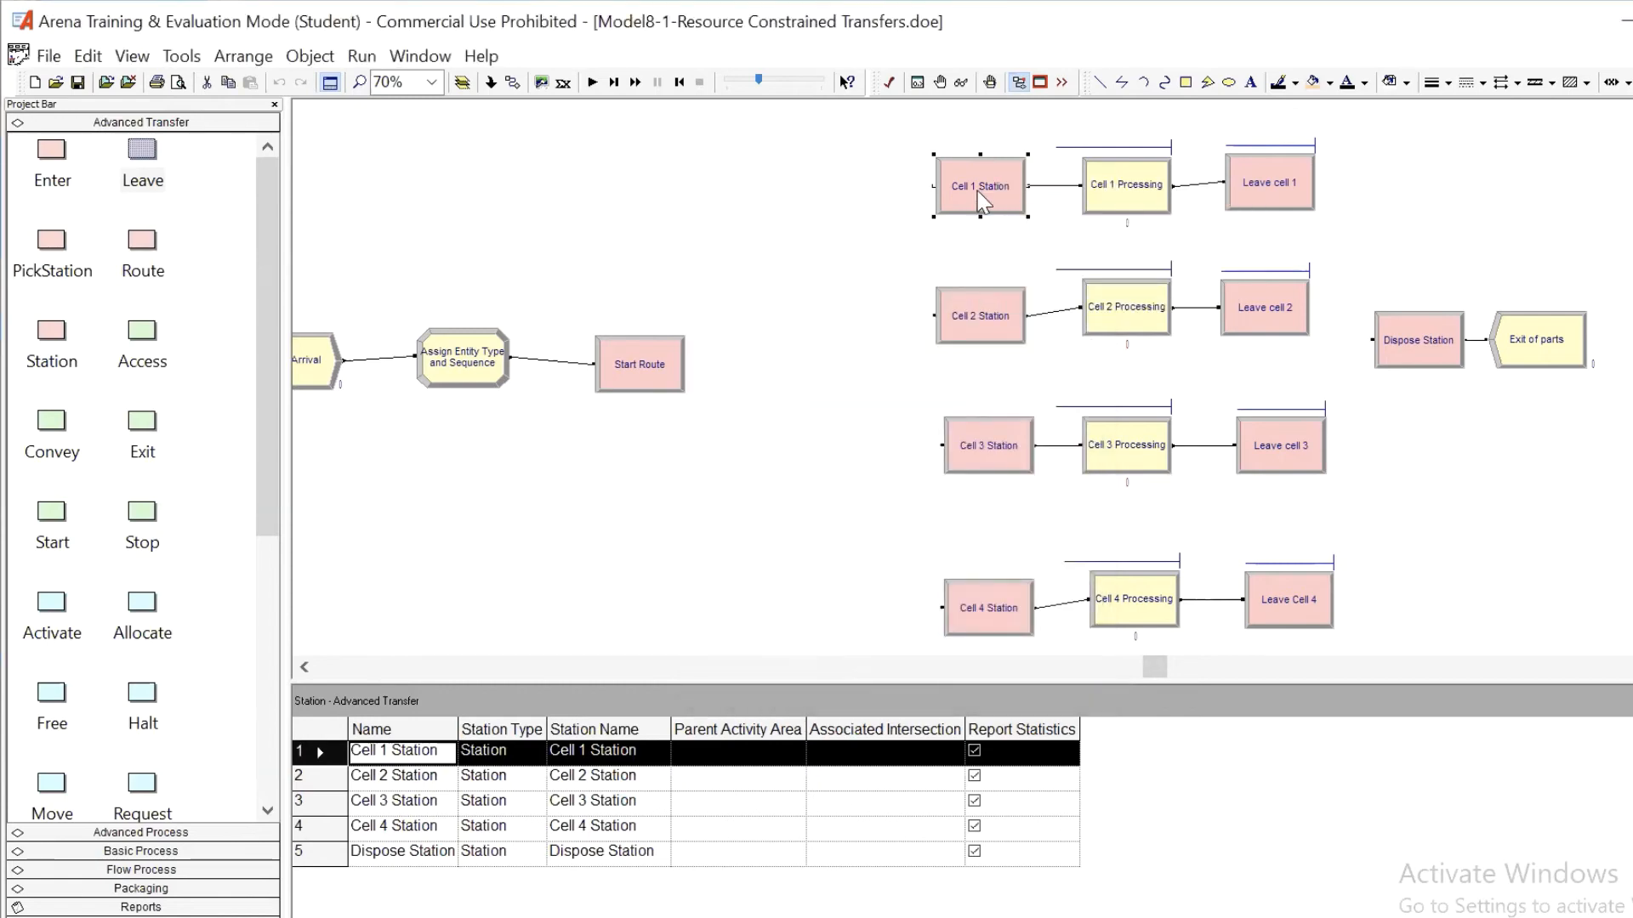
Replace the Cell 1 Station module with a new Enter module in front of the Cell 1 processing module.
key("Delete")
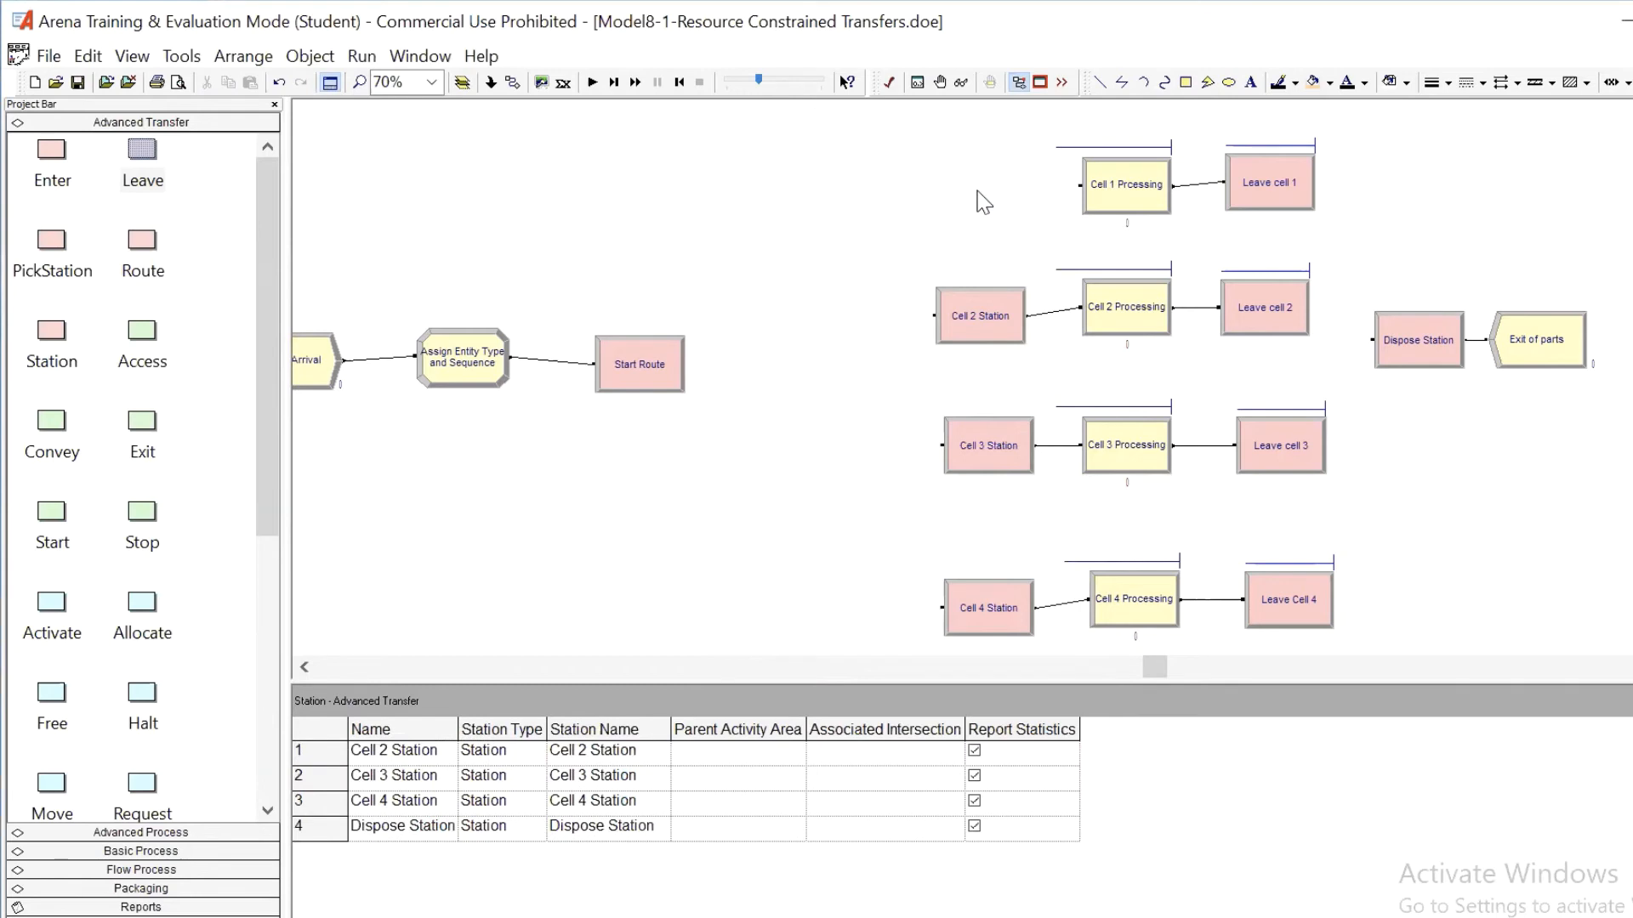
left_click(46, 156)
left_click_drag(46, 161, 926, 181)
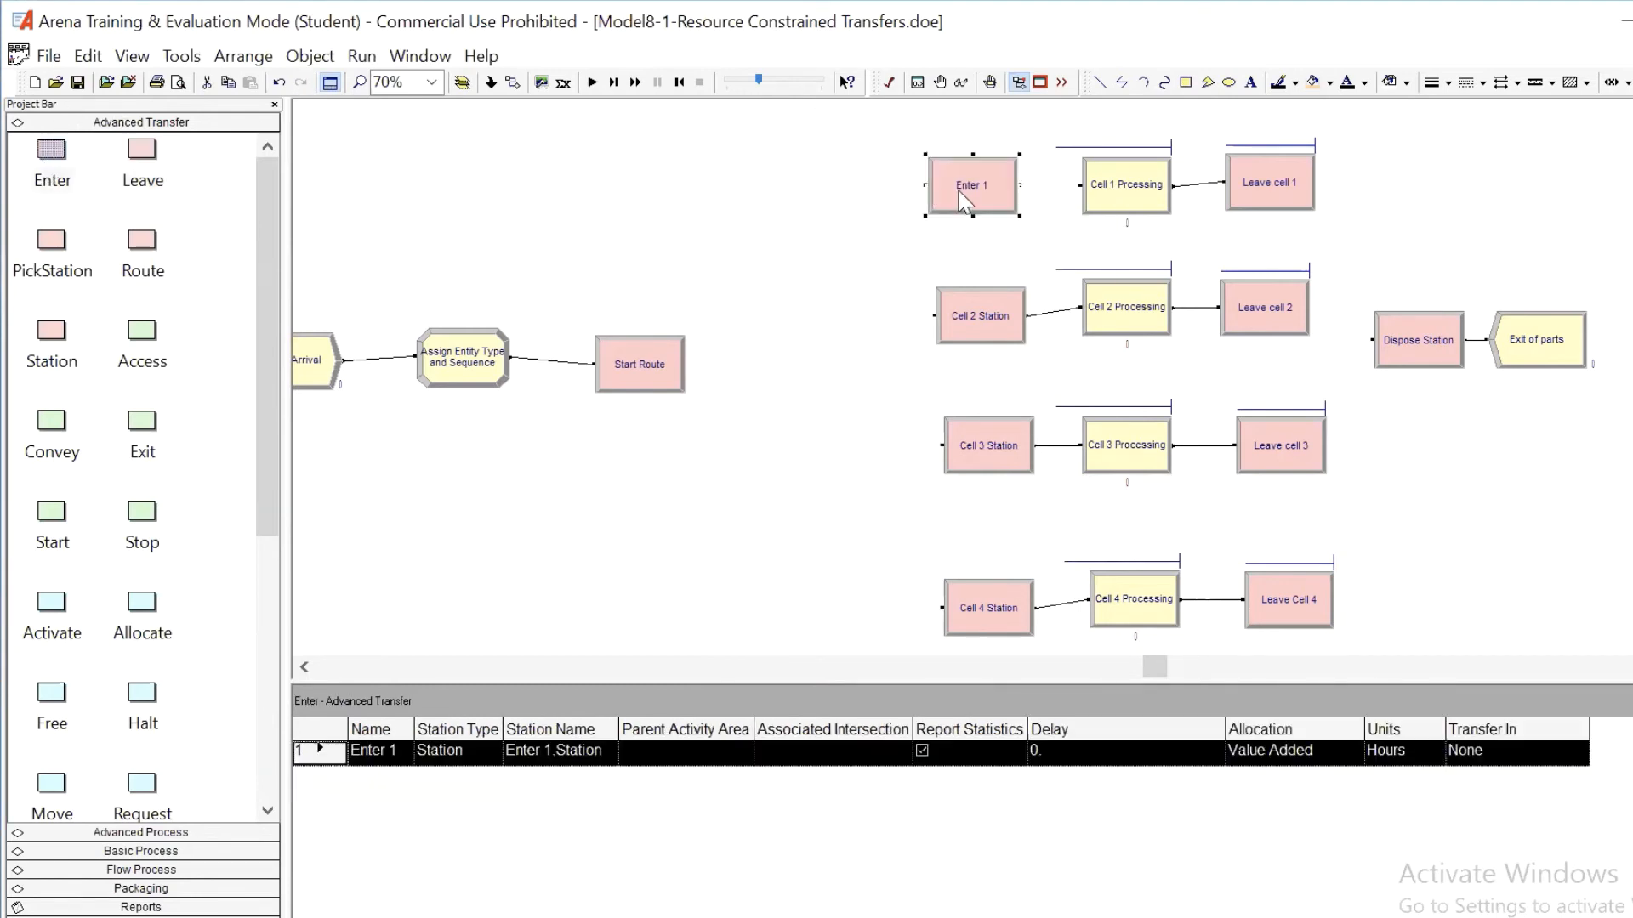
Set both the name and the station name of the new Enter module to Cell 1 Station.
double_click(963, 202)
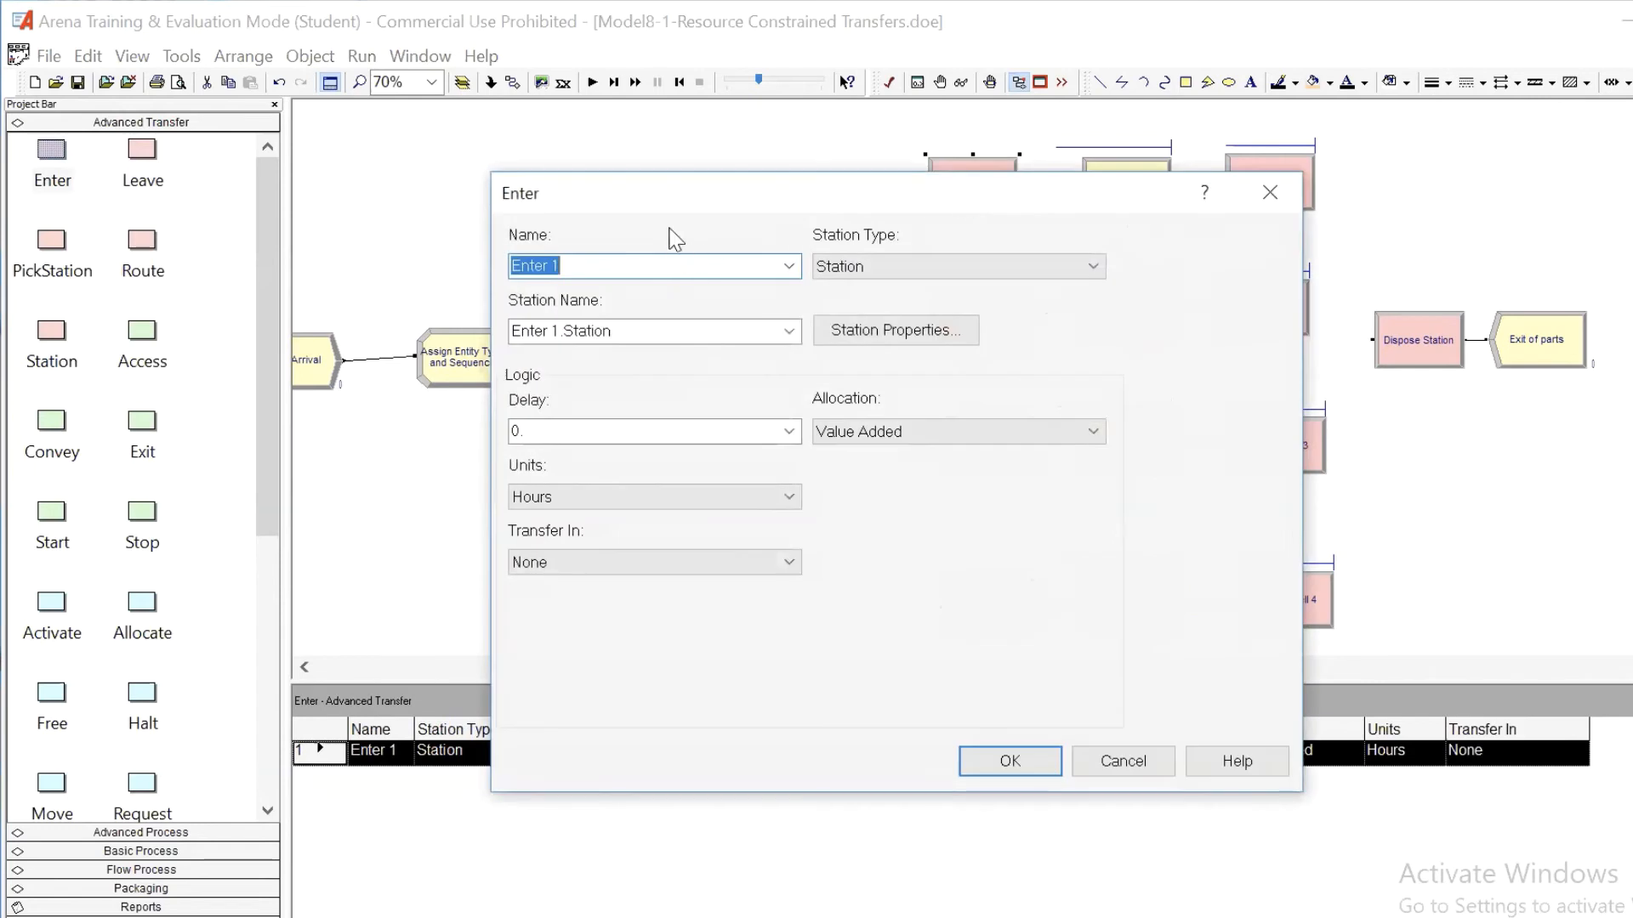
type("Cell 1 Station")
double_click(643, 332)
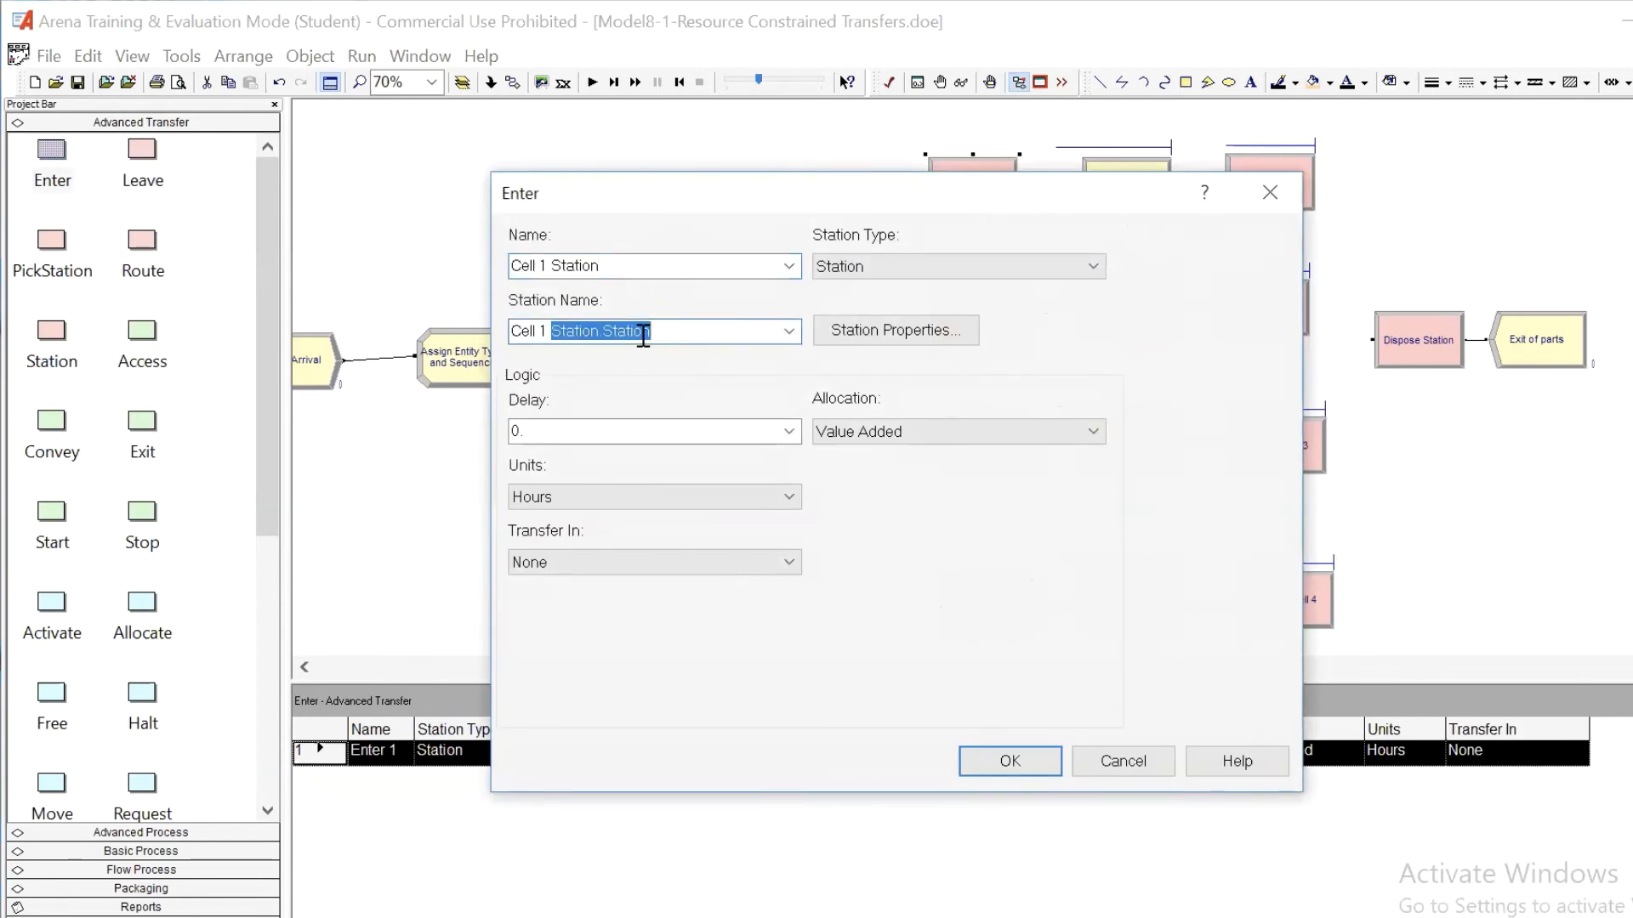
key("BackSpace")
key("BackSpace")
key("BackSpace")
key("BackSpace")
key("BackSpace")
key("BackSpace")
key("BackSpace")
key("BackSpace")
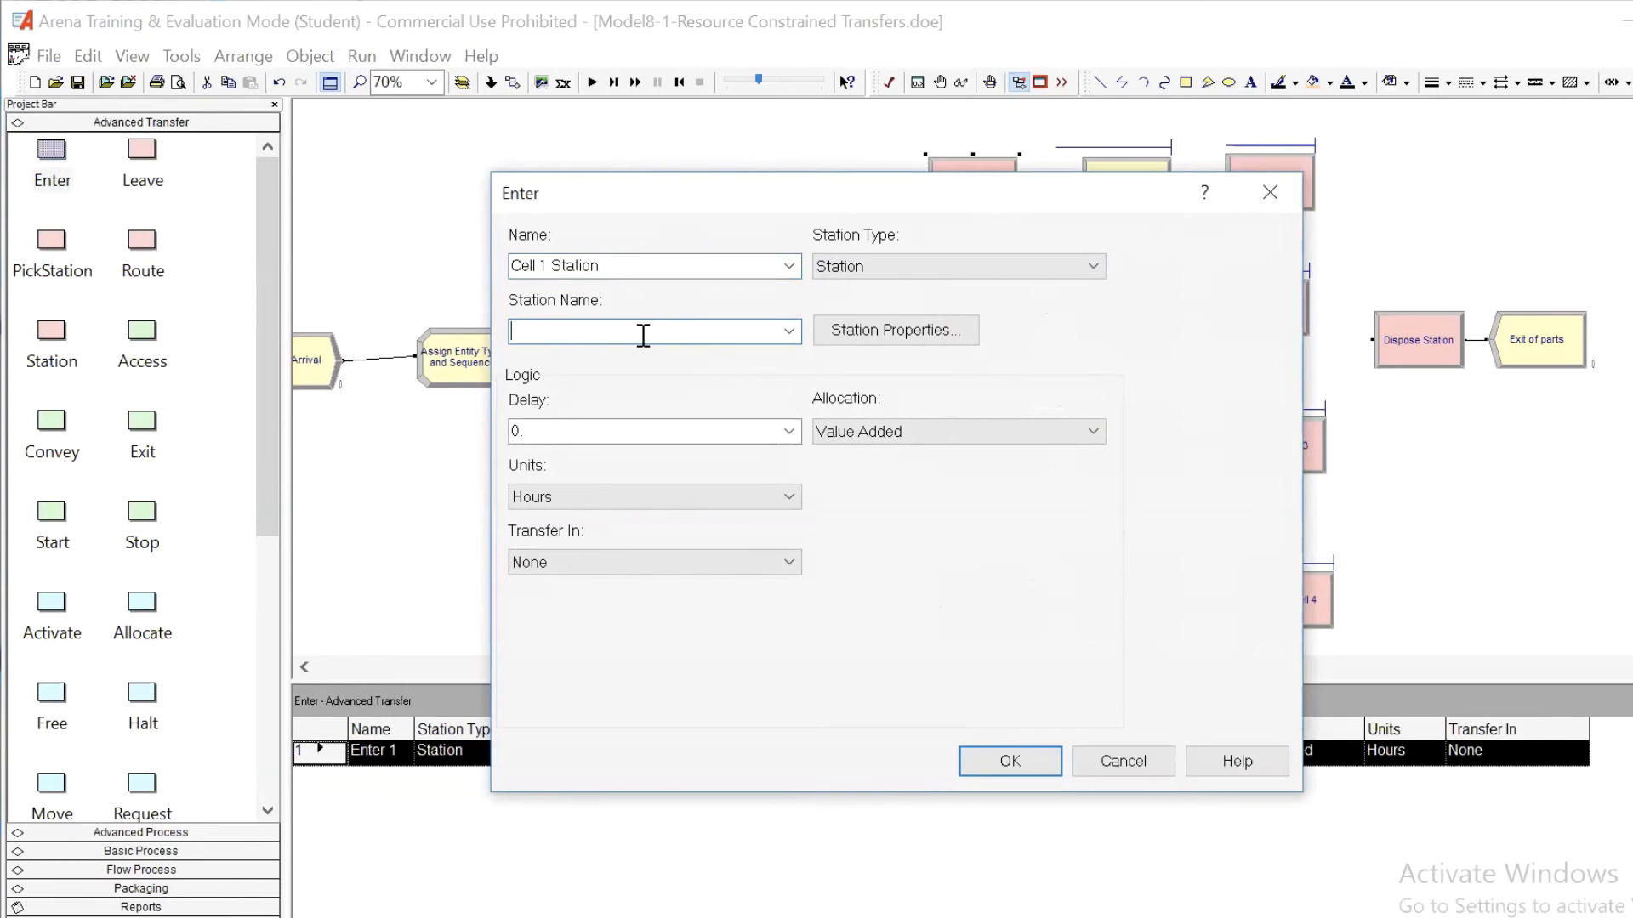
key("ctrl+v")
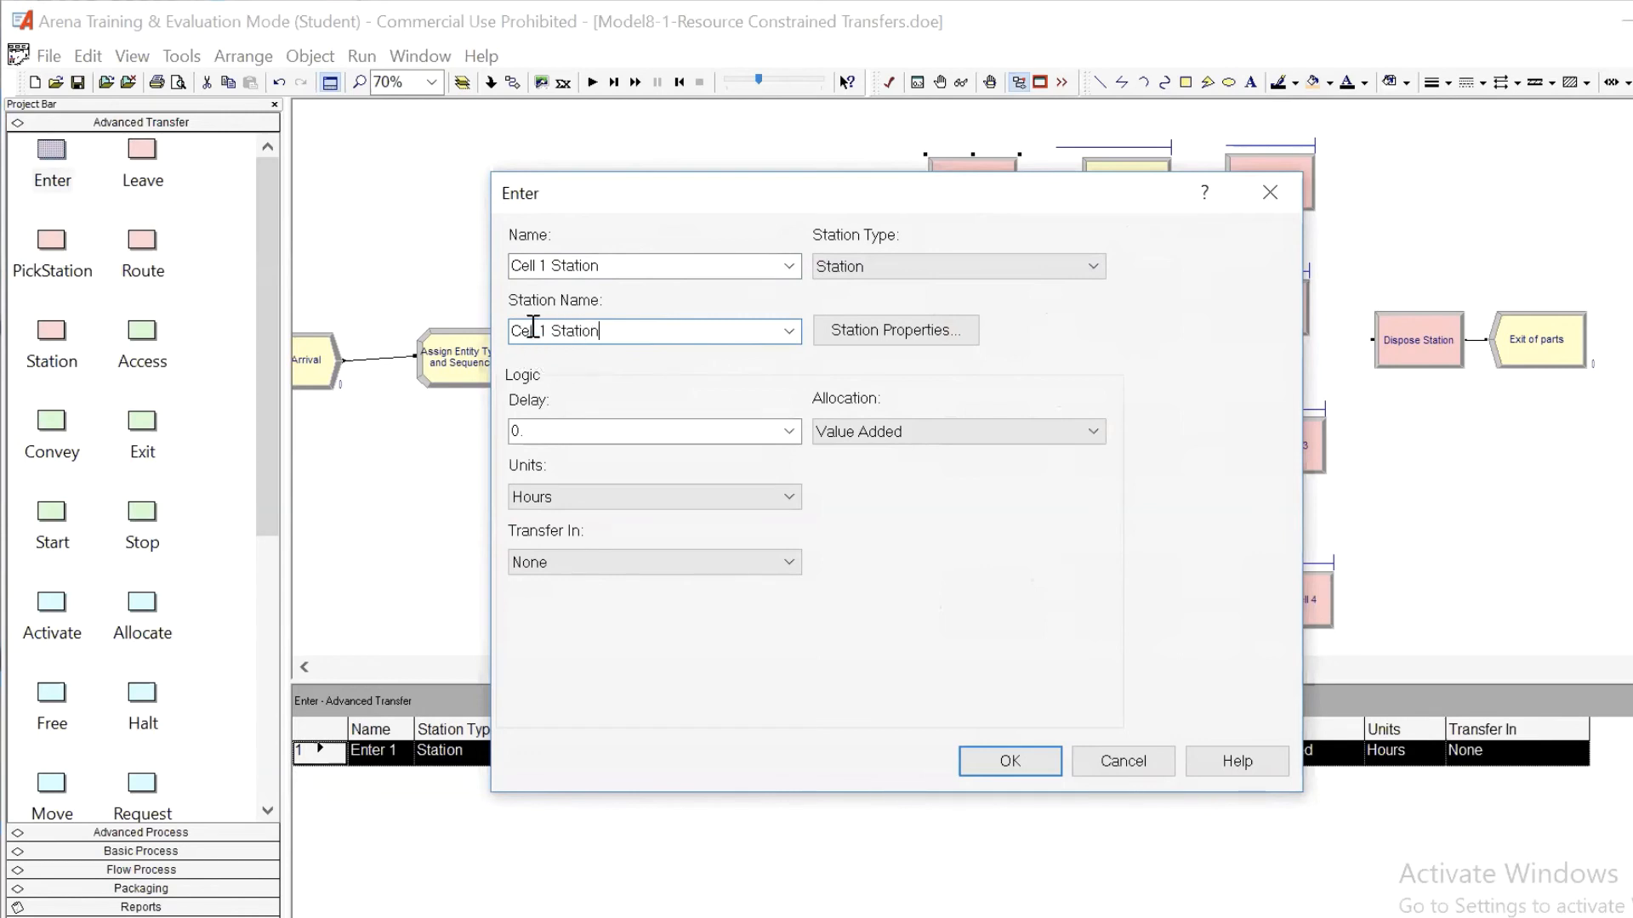
Shorten the Enter module's name to Cell 1, leaving the station name as Cell 1 Station.
double_click(572, 265)
key("BackSpace")
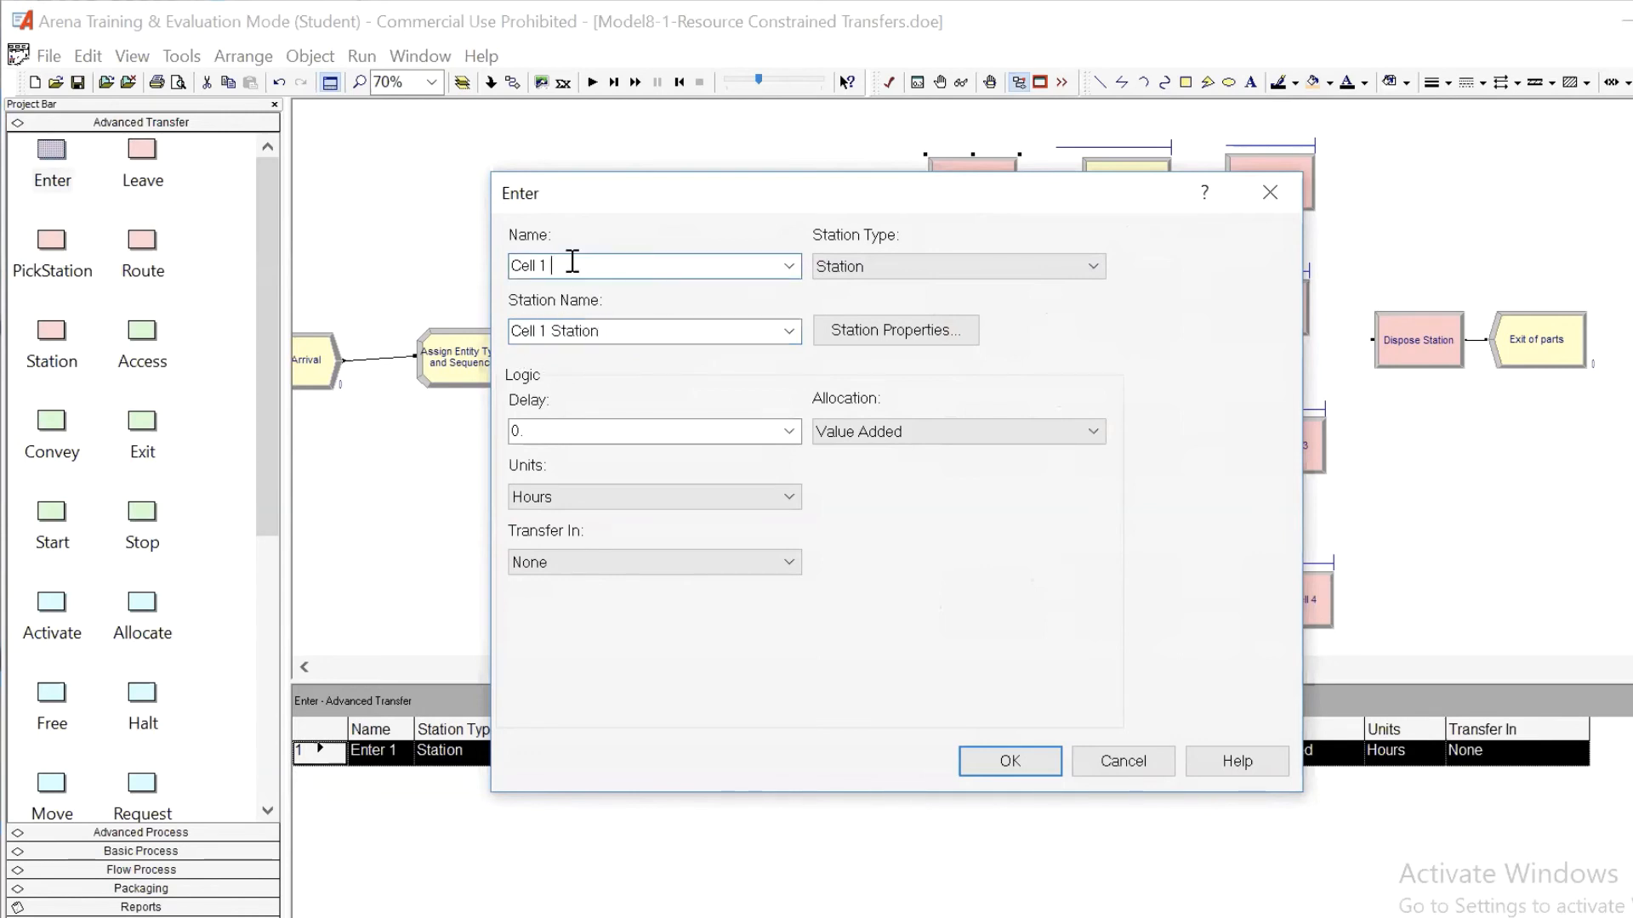
left_click(611, 331)
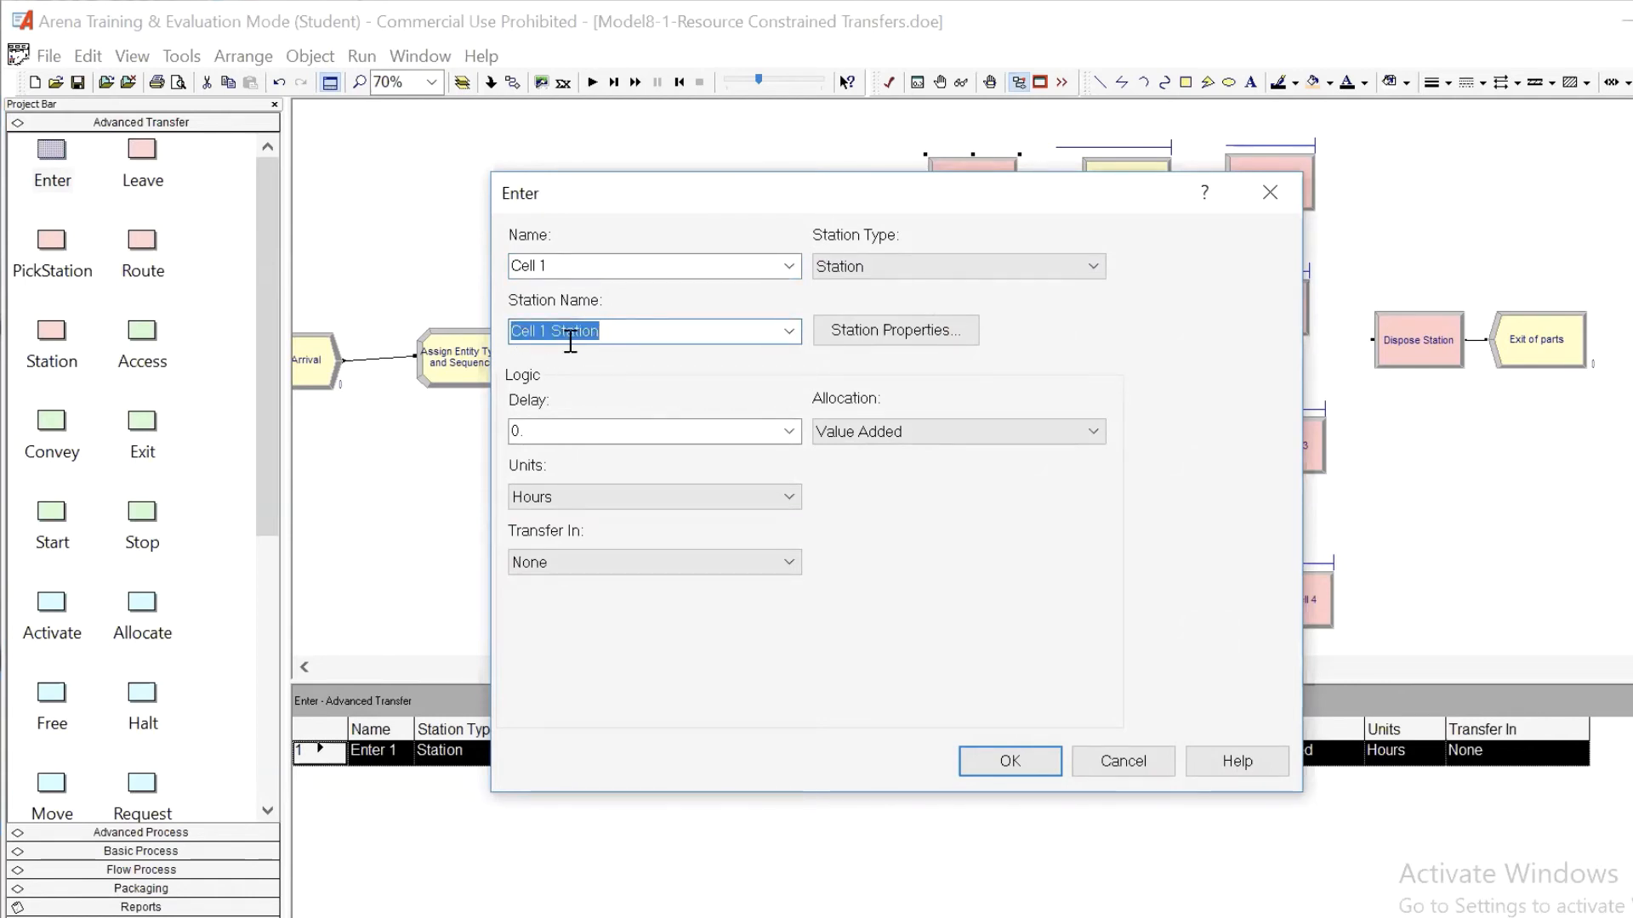
left_click(637, 339)
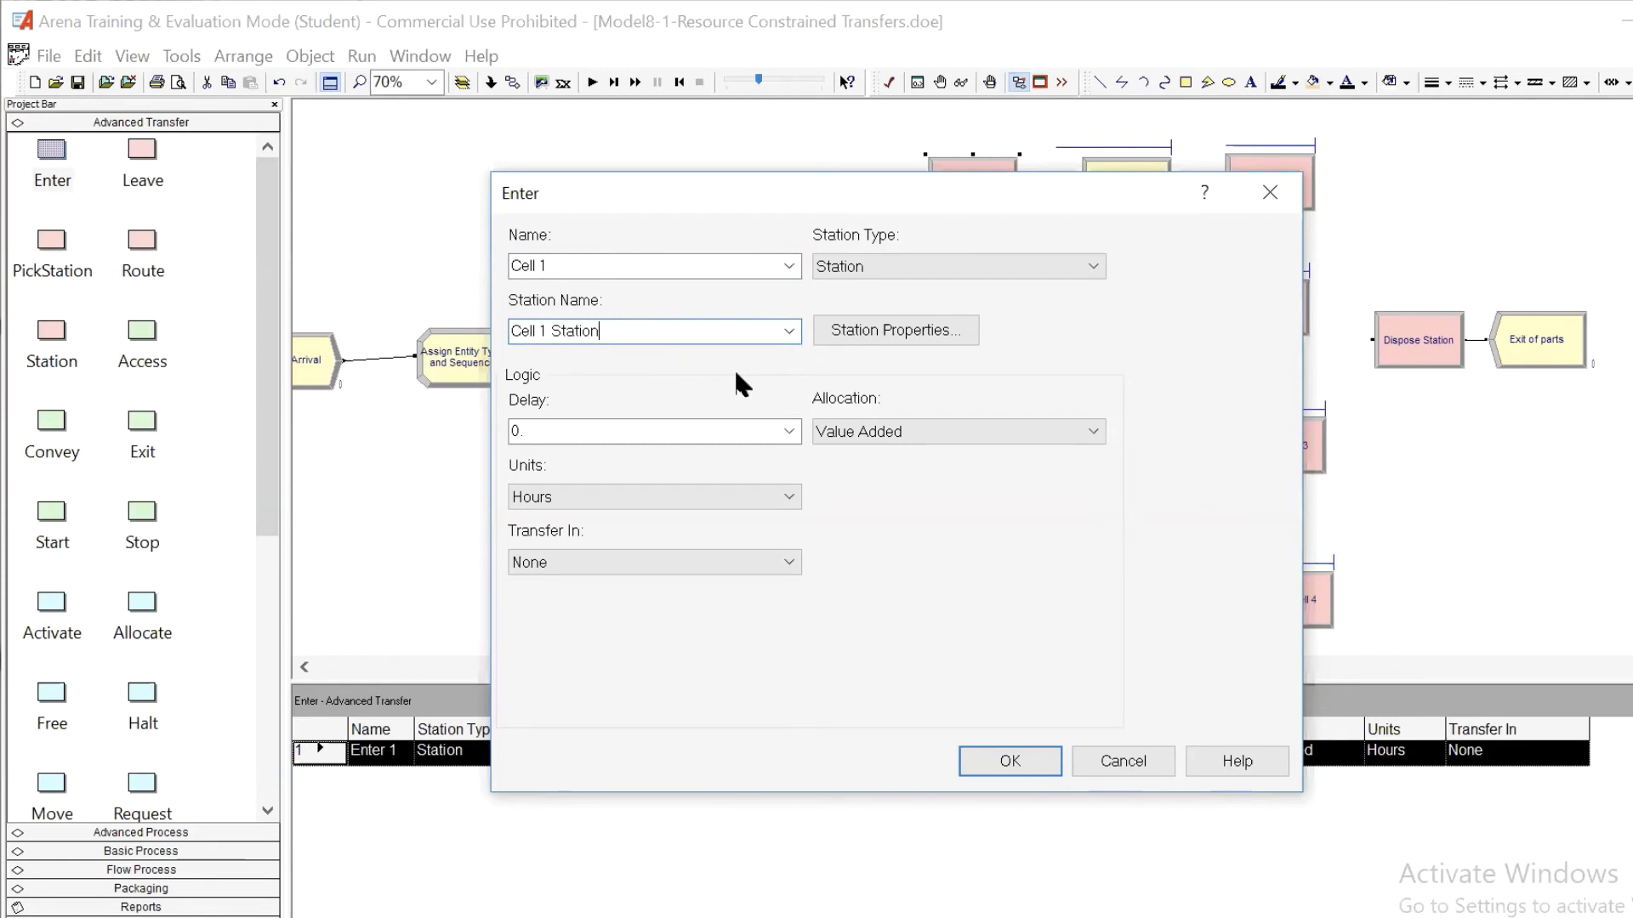
Set the Cell 1 Enter module's transfer in to Release Resource, releasing the Cart.
key("Tab")
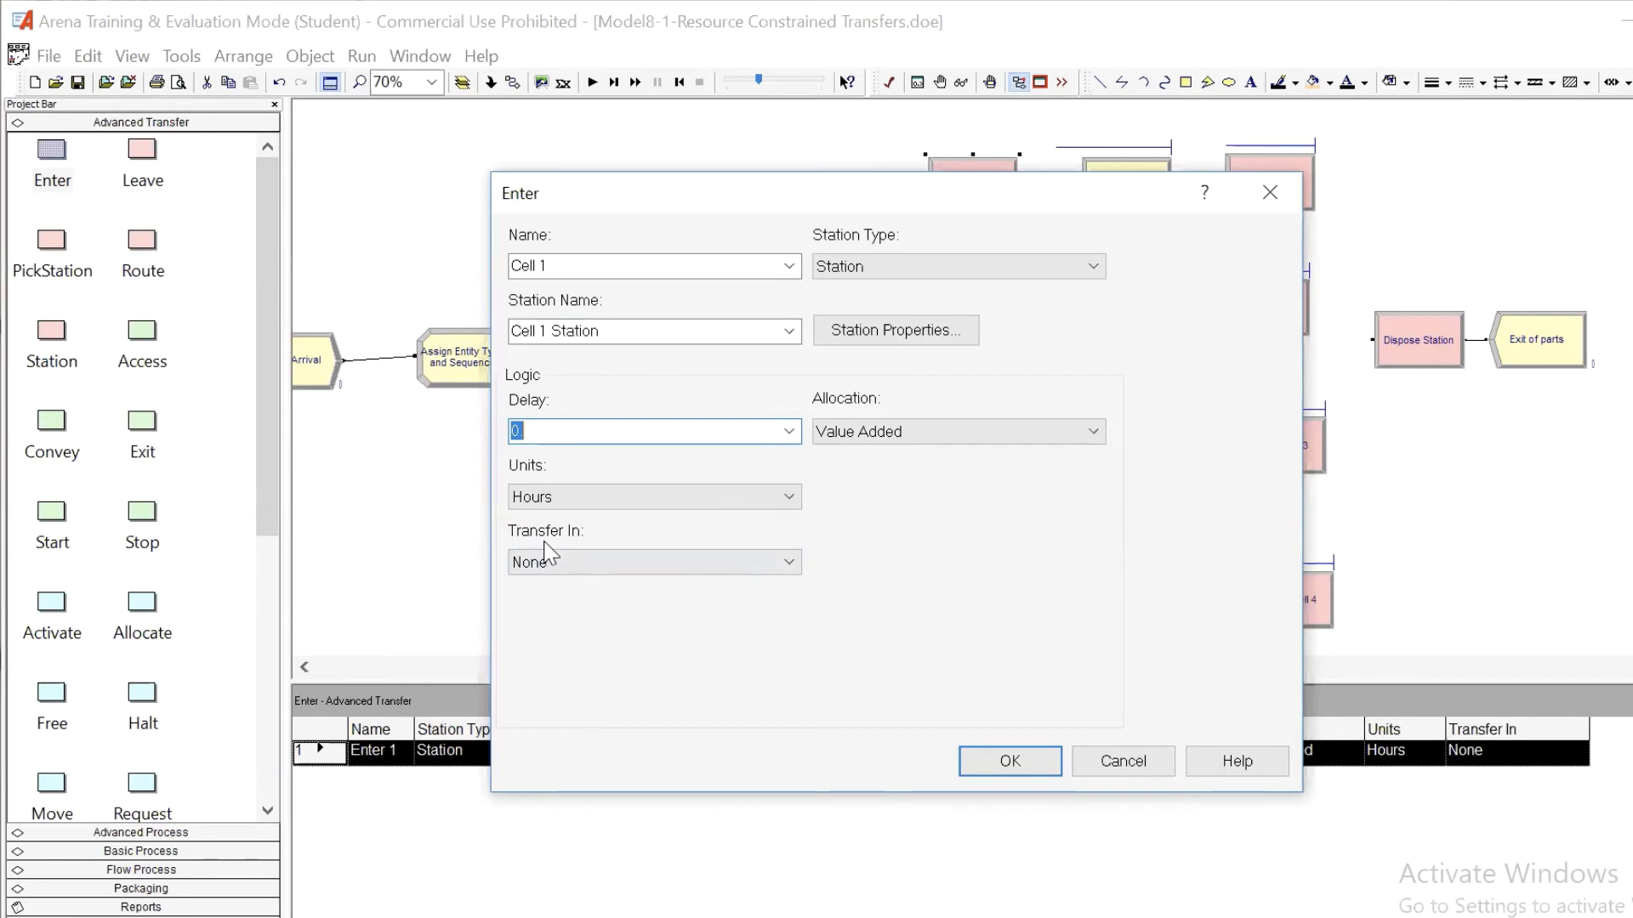
left_click(790, 564)
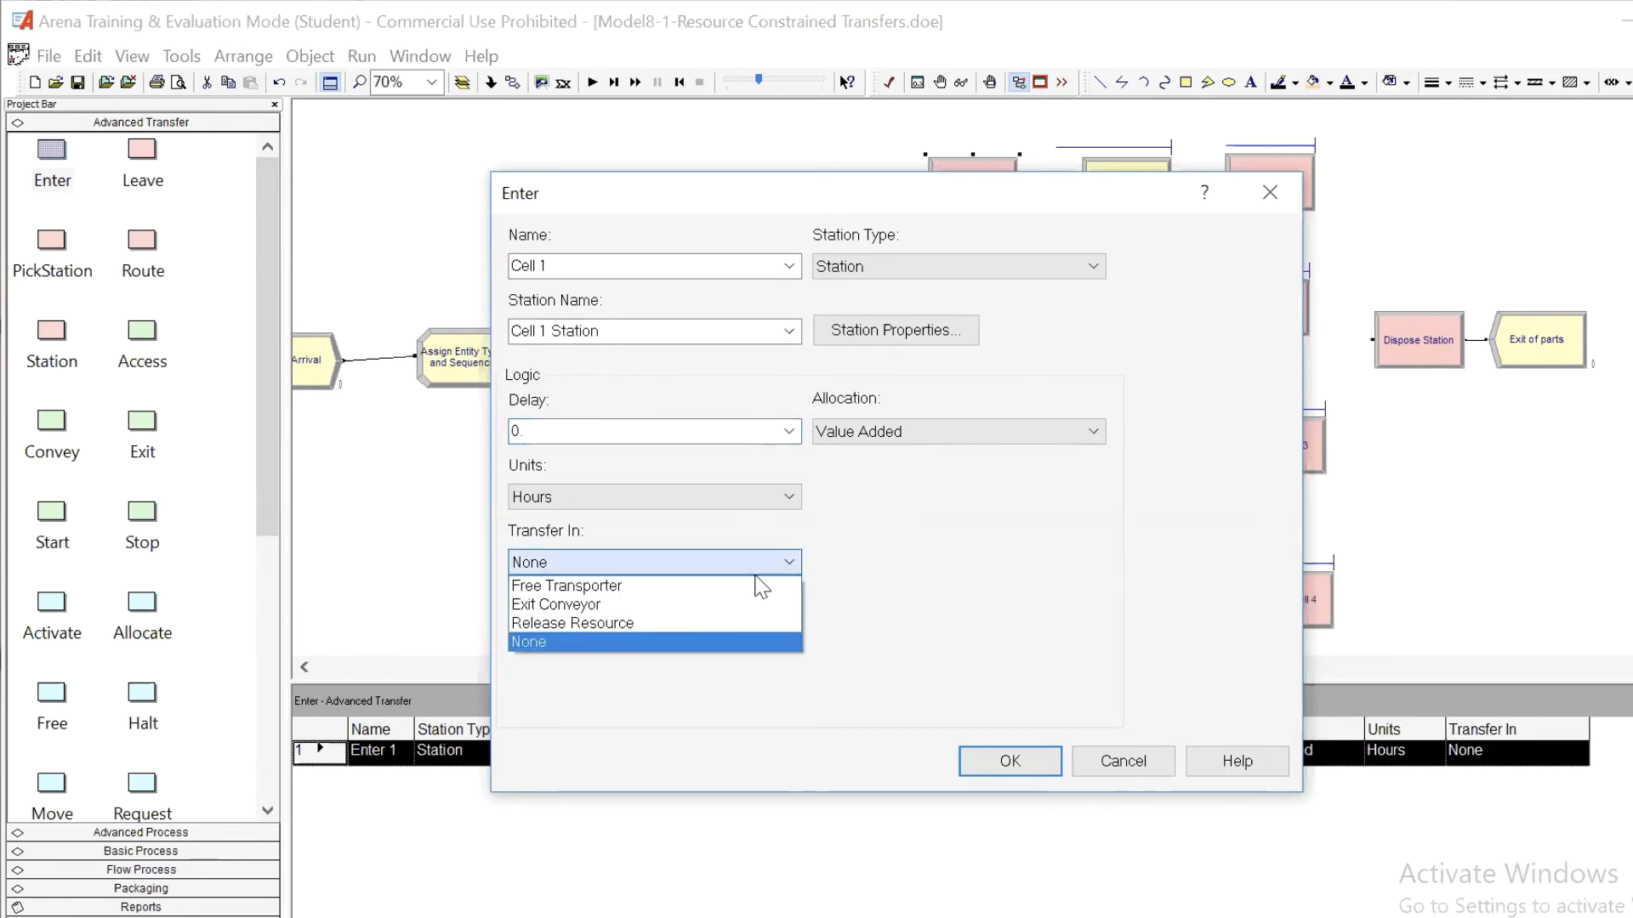
left_click(613, 623)
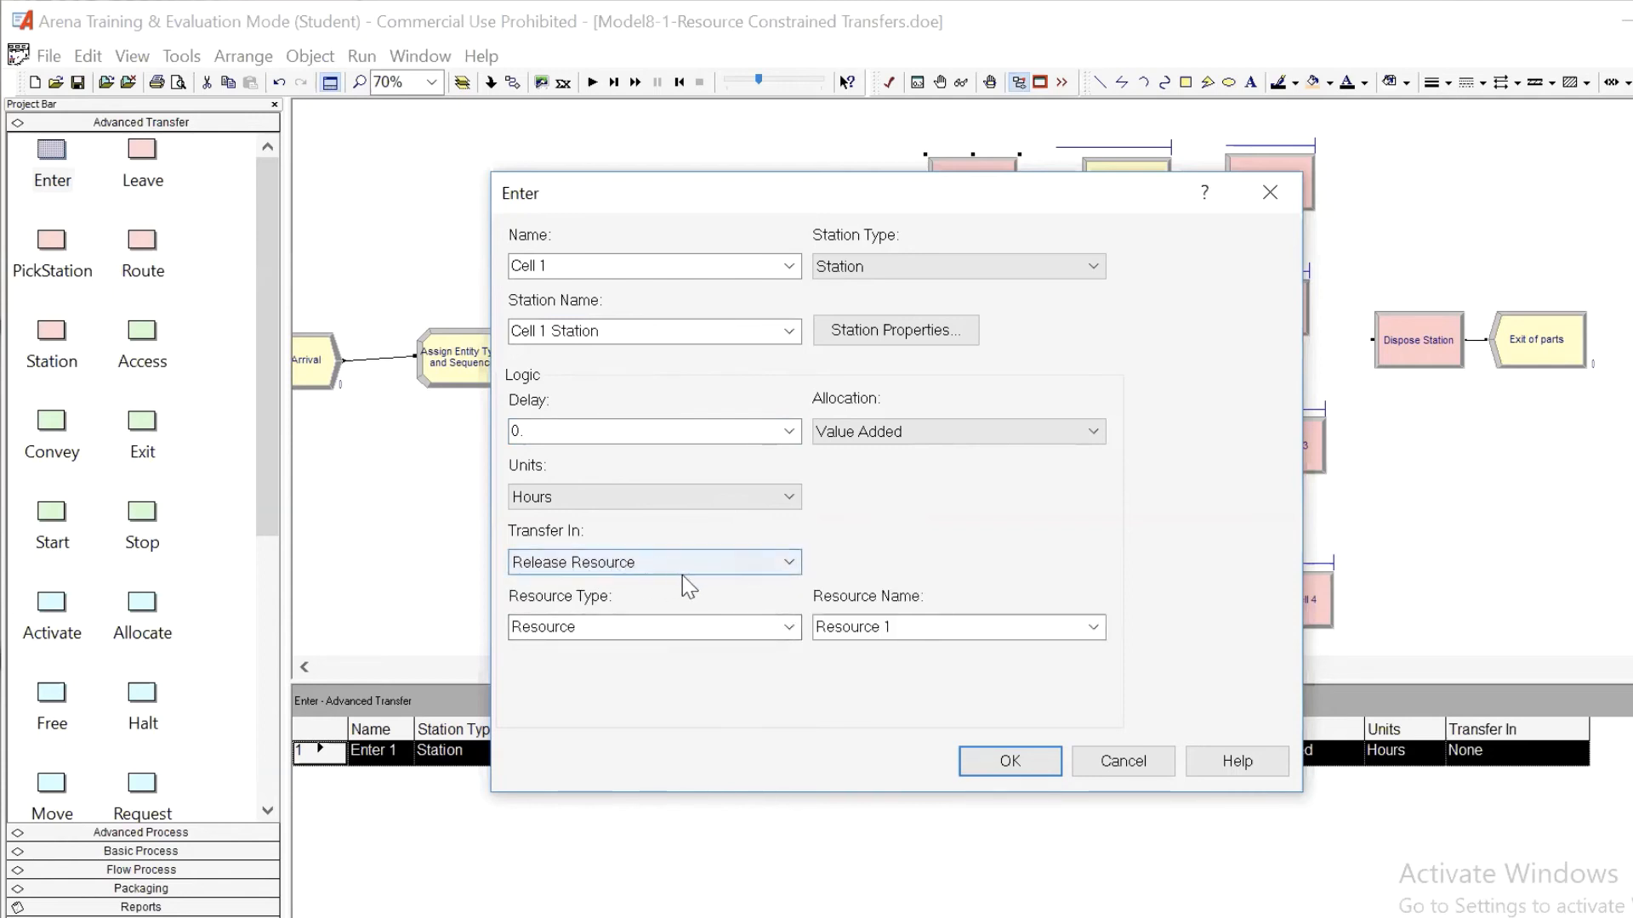
left_click(671, 627)
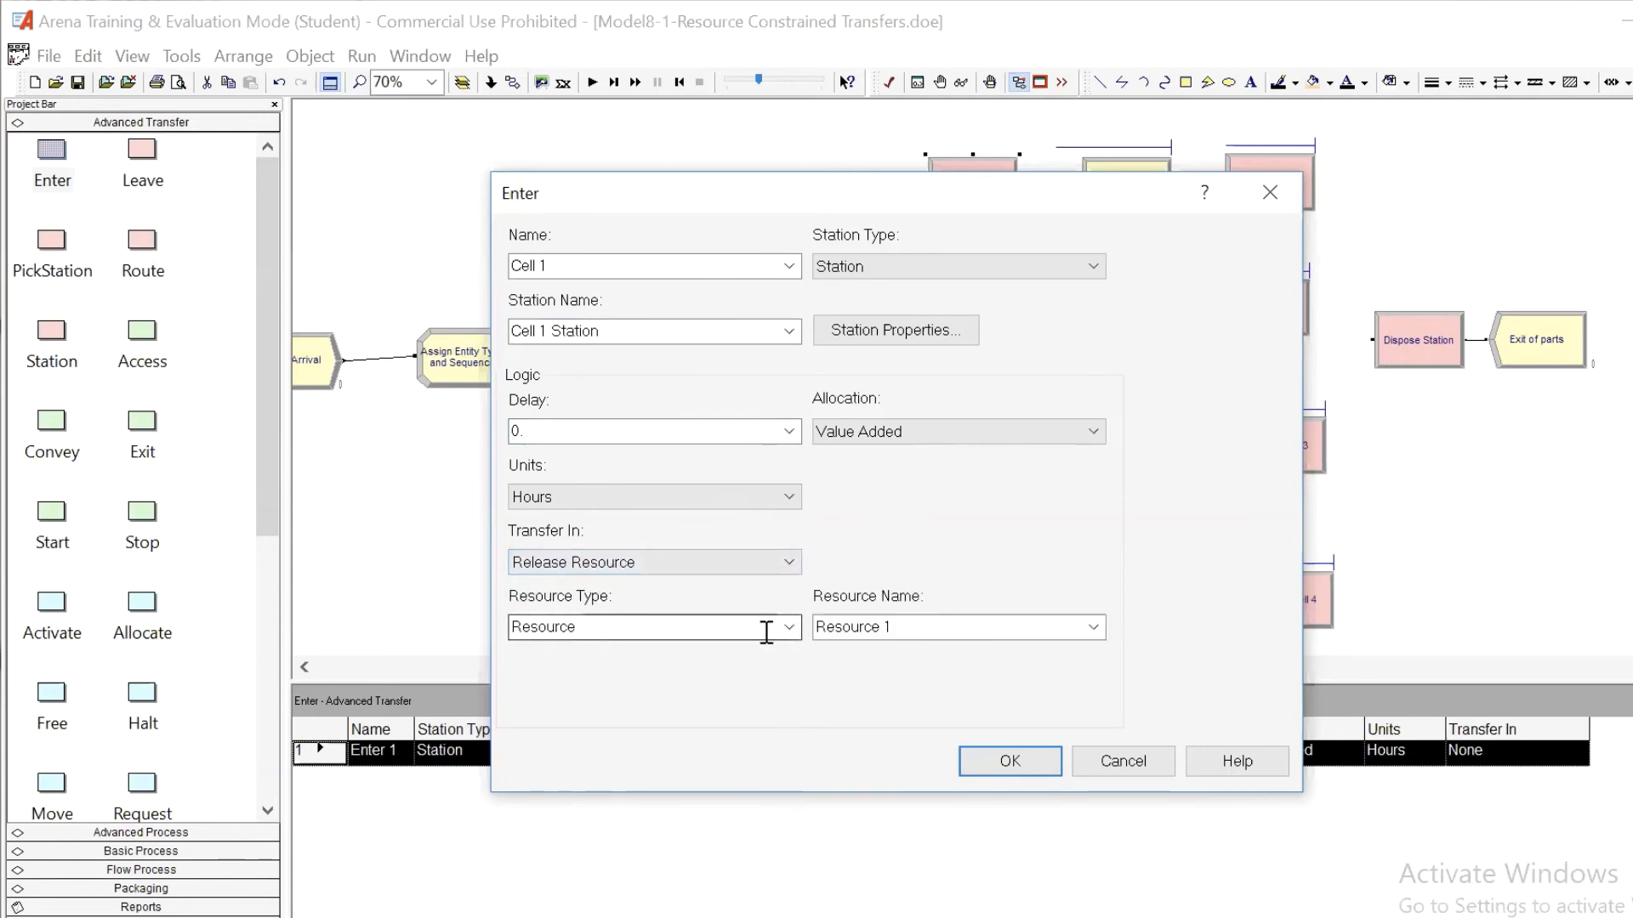
left_click(1073, 626)
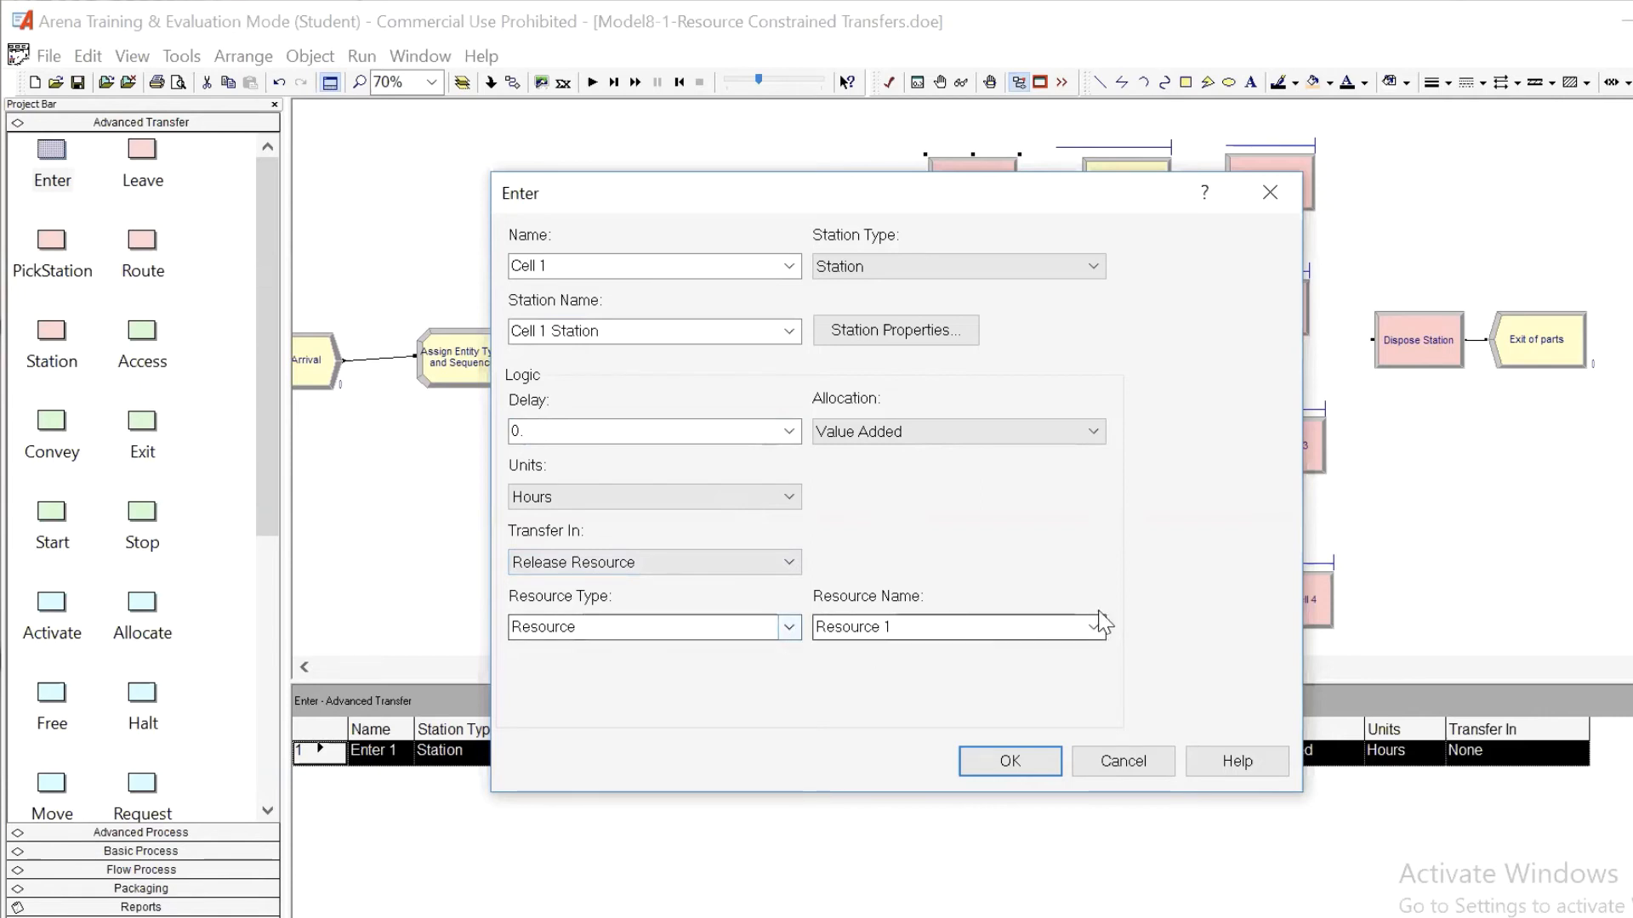
left_click(1102, 621)
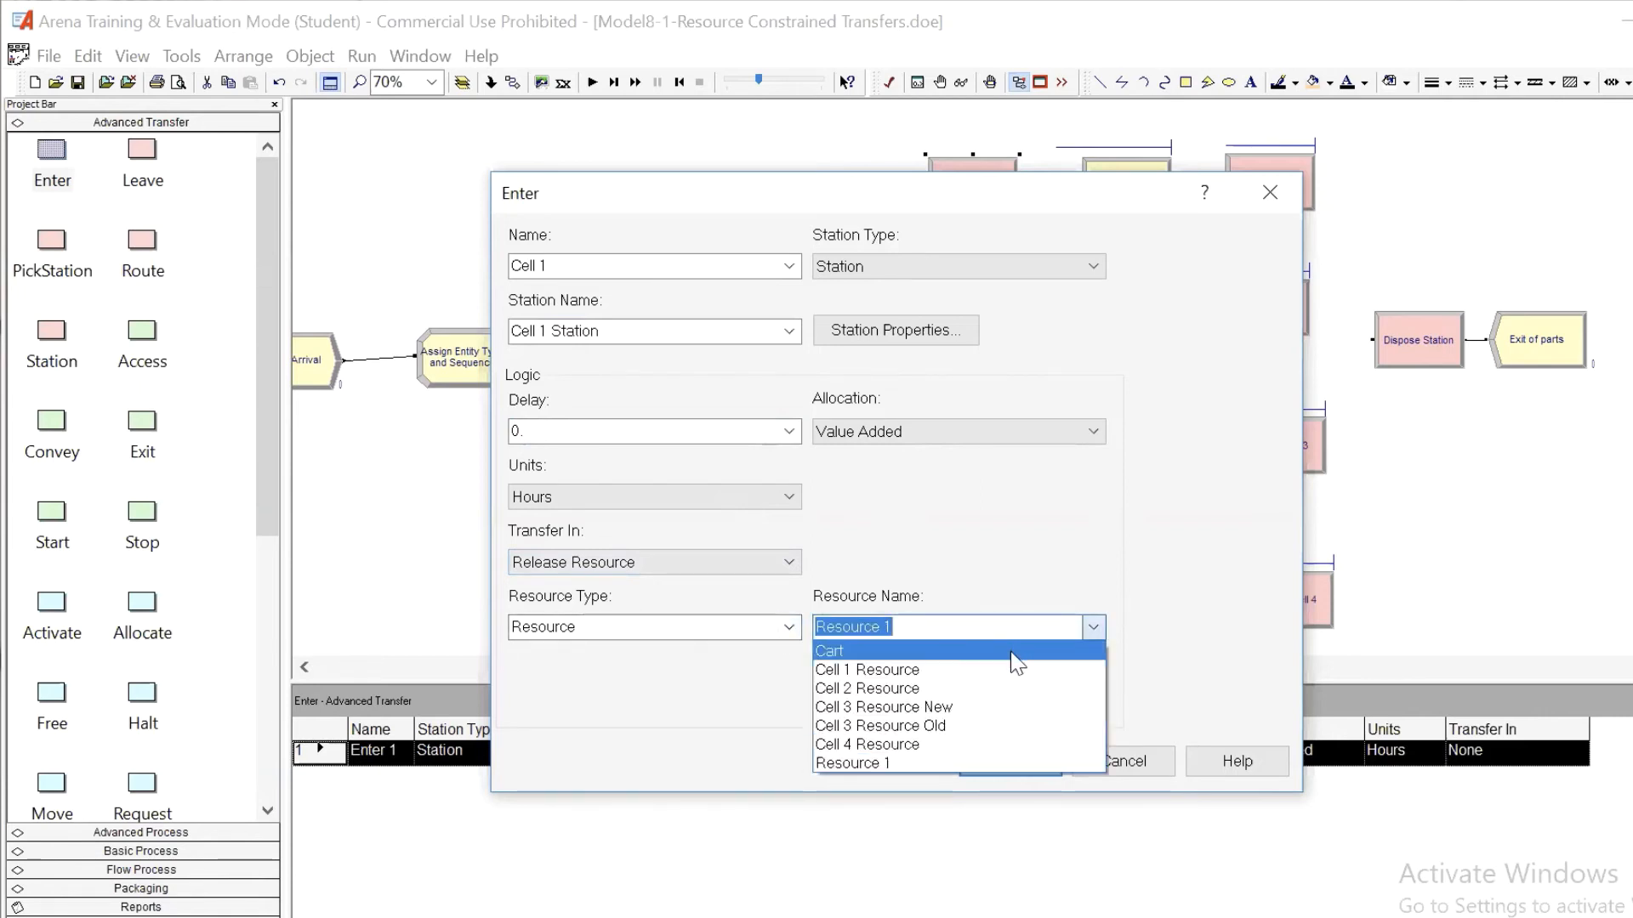
left_click(1012, 651)
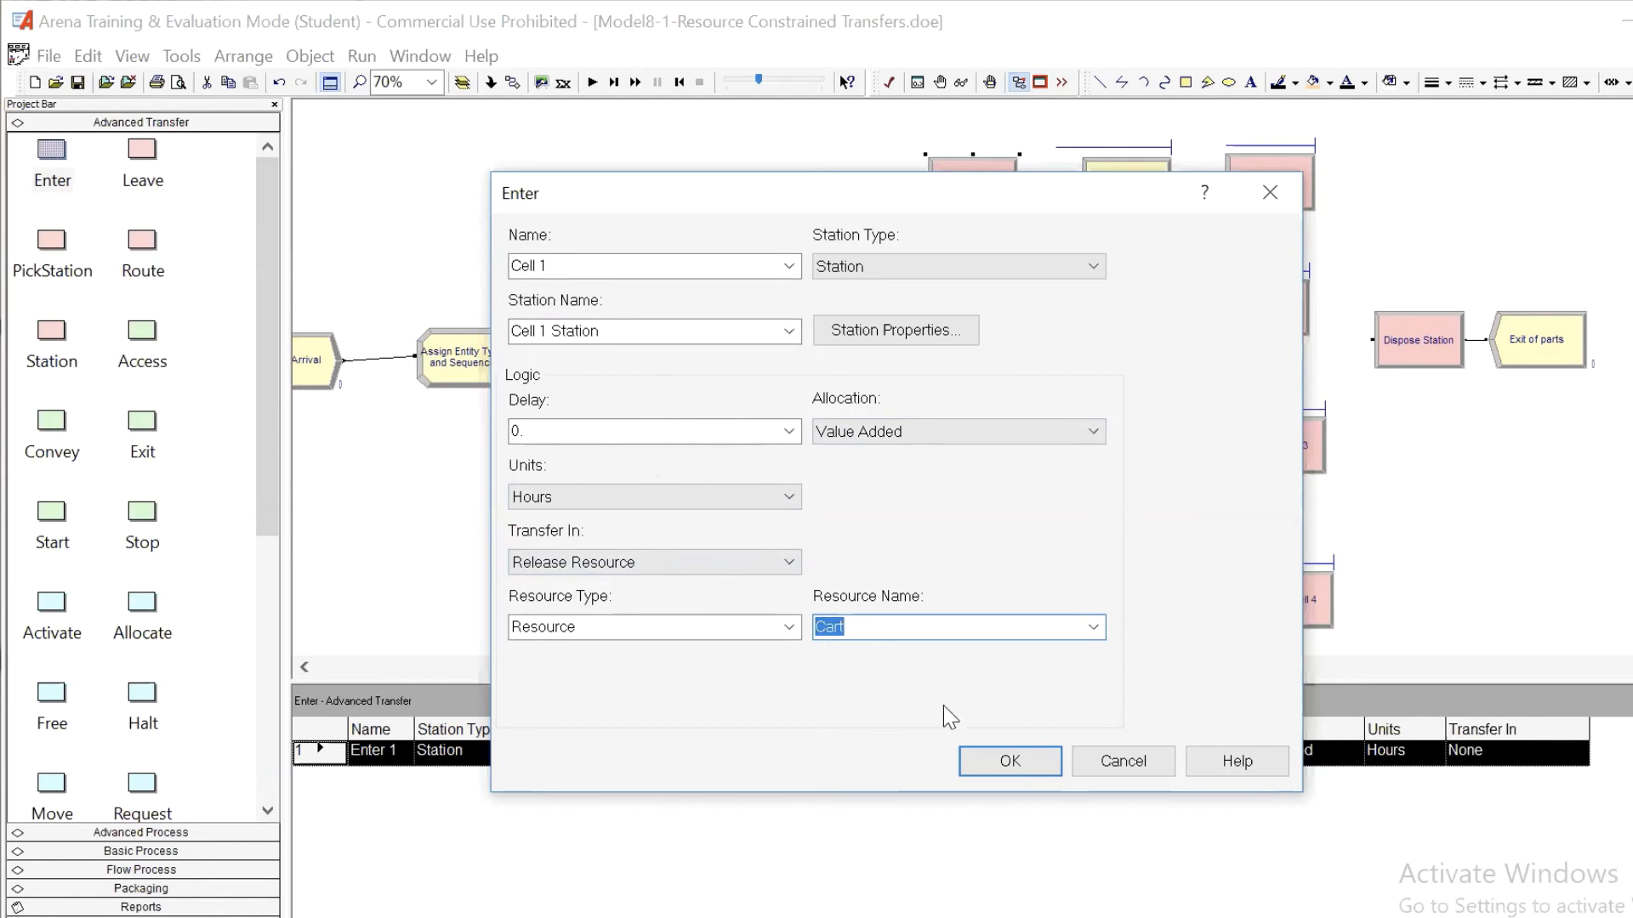
left_click(1018, 762)
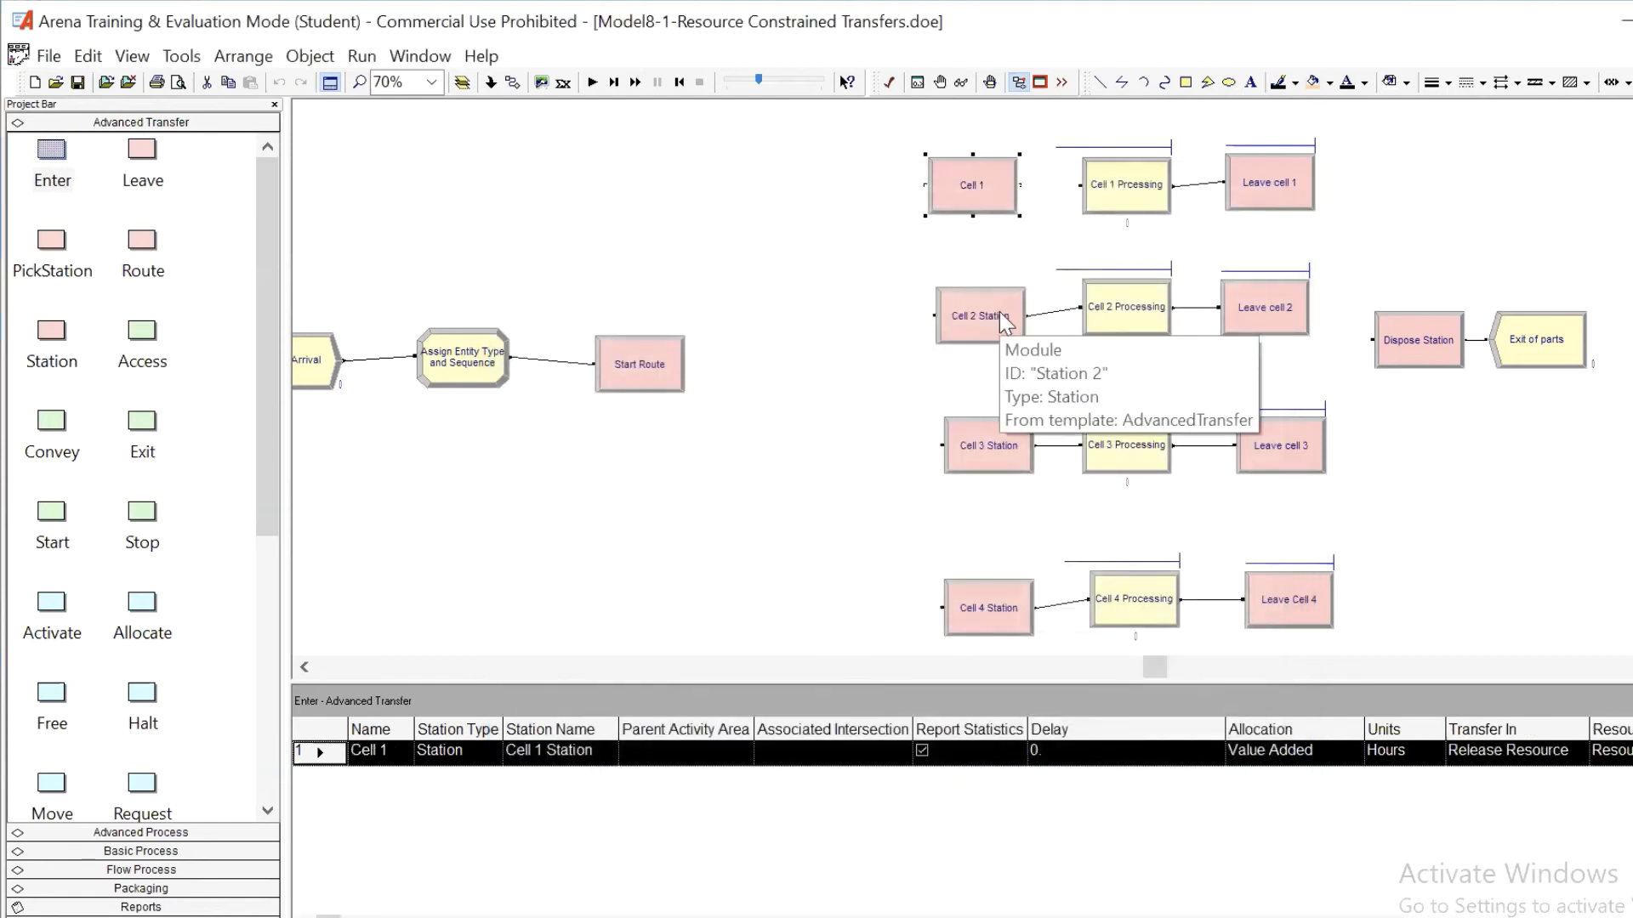
Replace the Cell 2 Station module with an Enter module named Cell 2 that uses the station name Cell 2 Station.
left_click(957, 325)
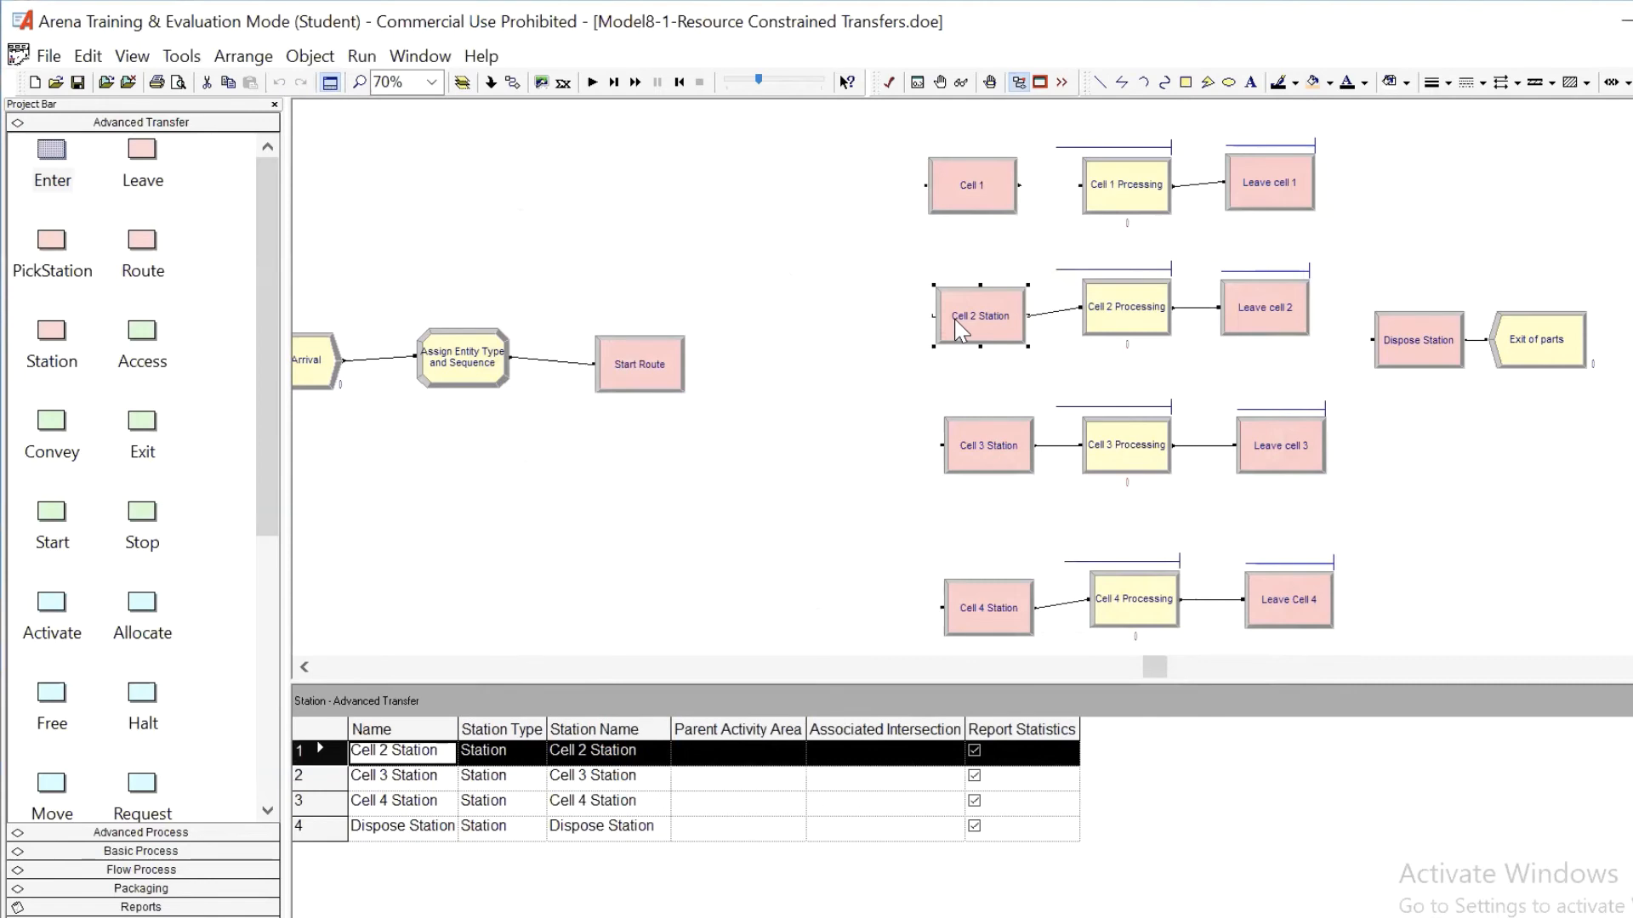
key("Delete")
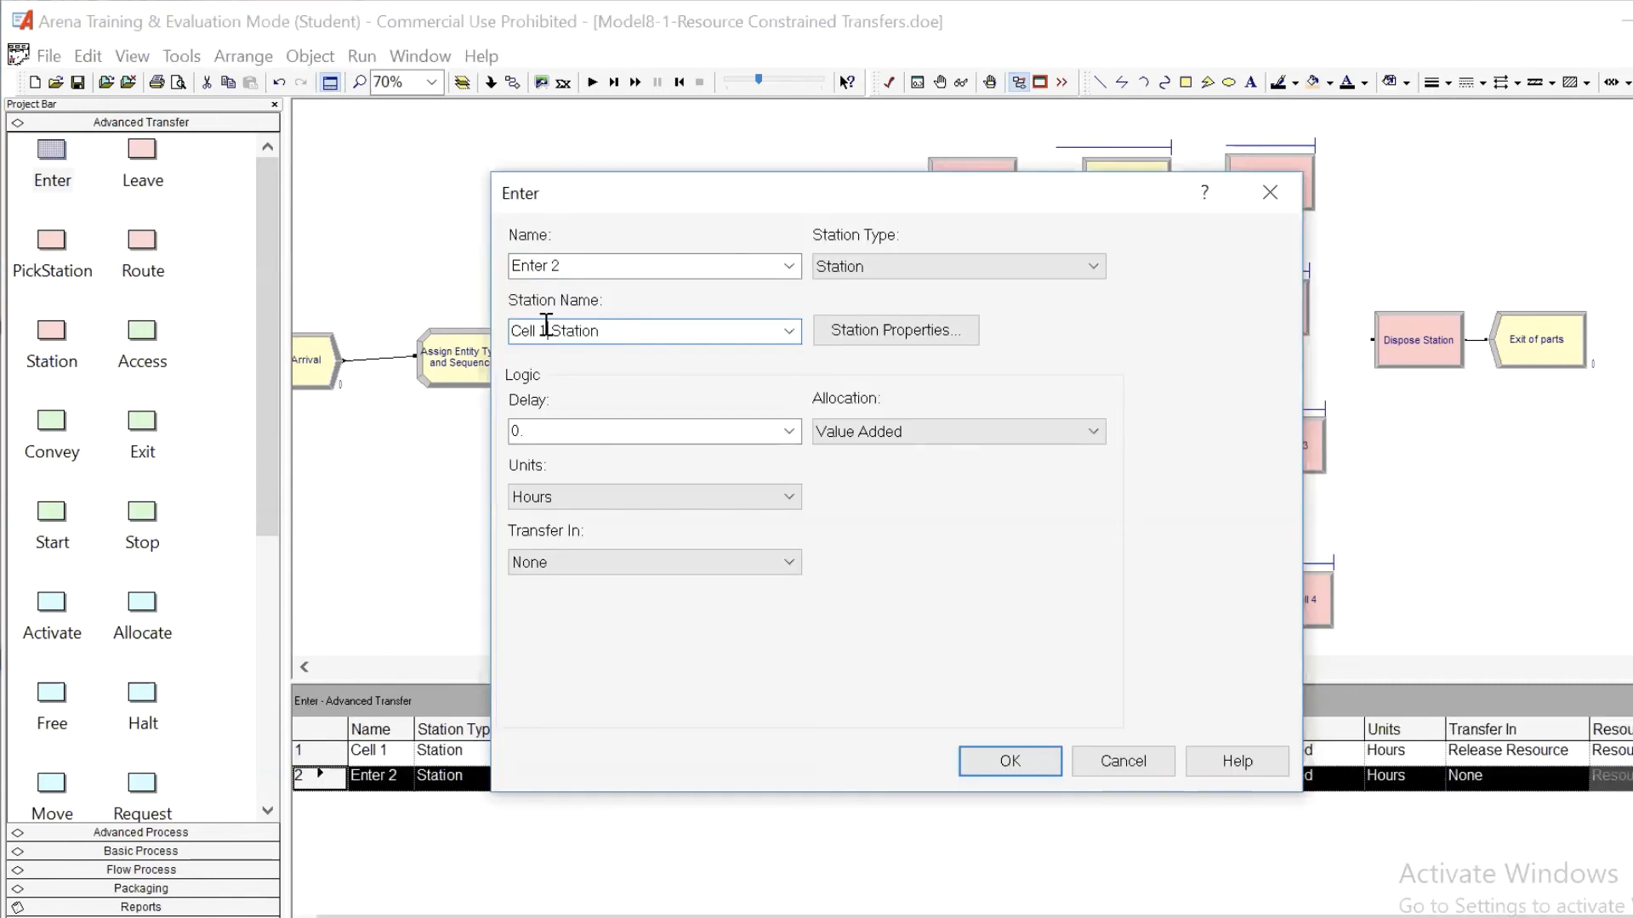
double_click(585, 266)
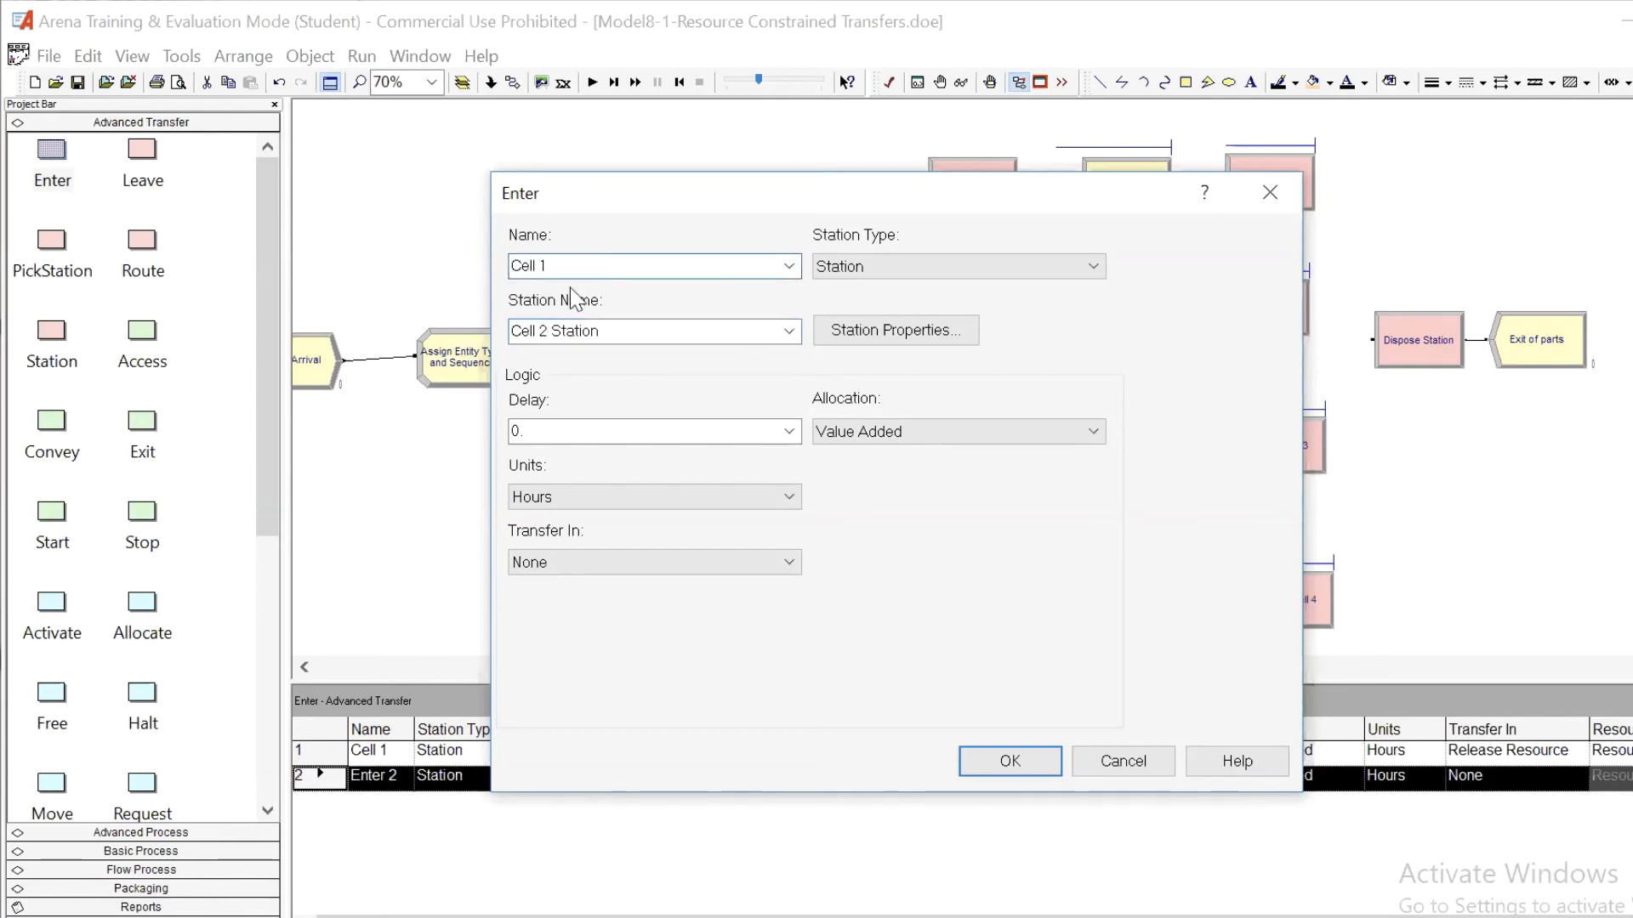
key("BackSpace")
type("2")
left_click(594, 329)
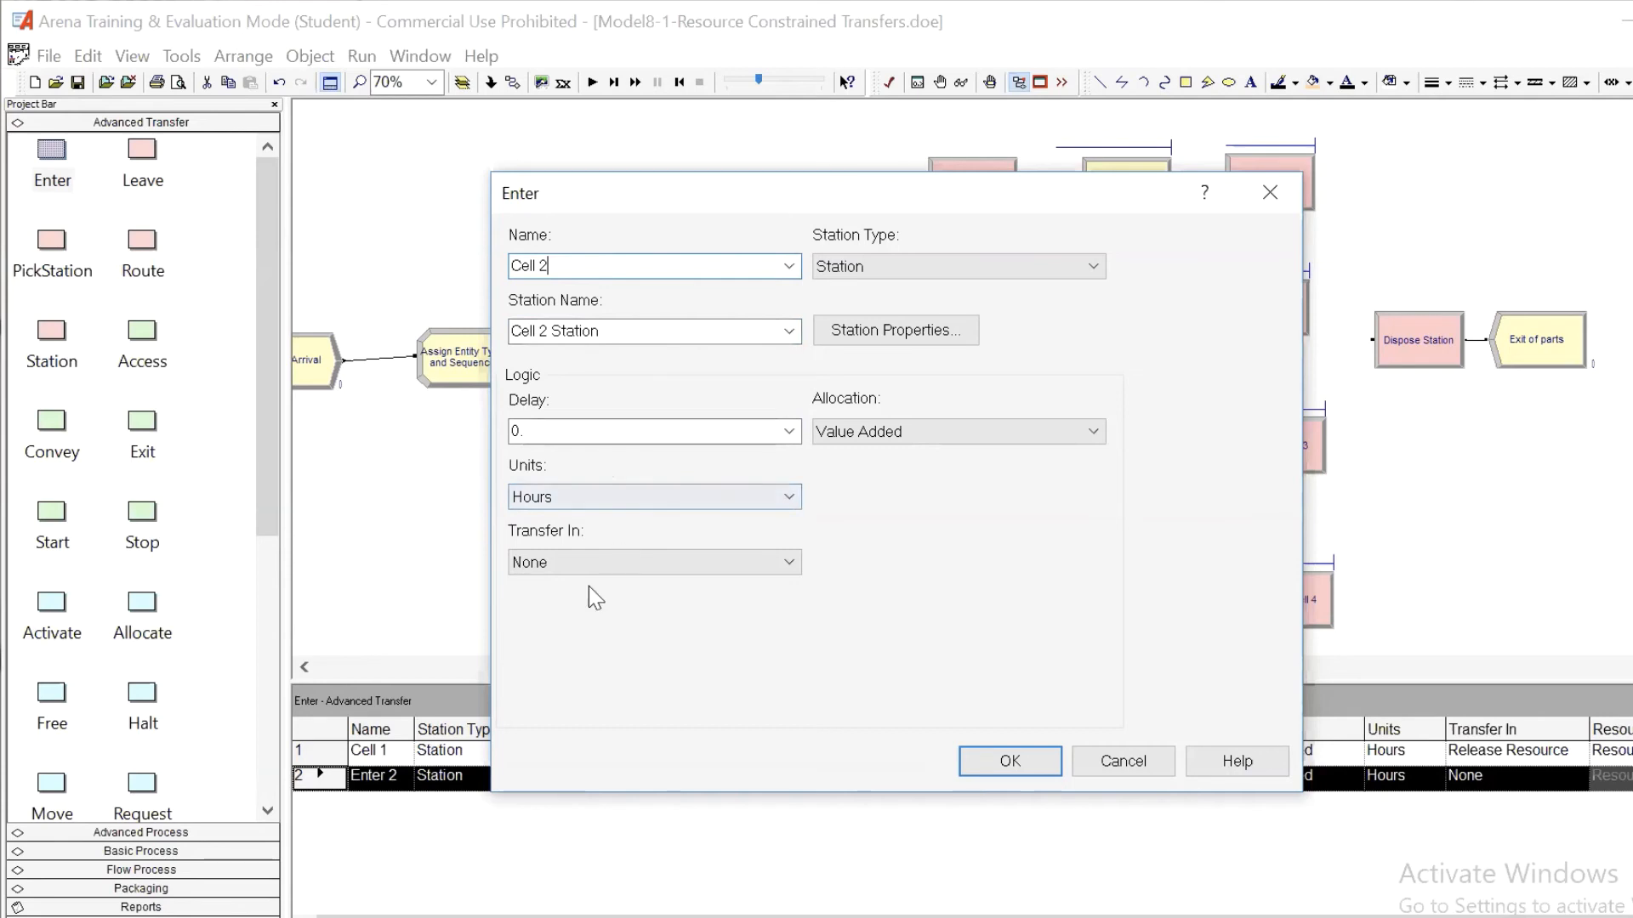
Set the Cell 2 Enter module's transfer in to Release Resource, releasing the Cart.
left_click(619, 561)
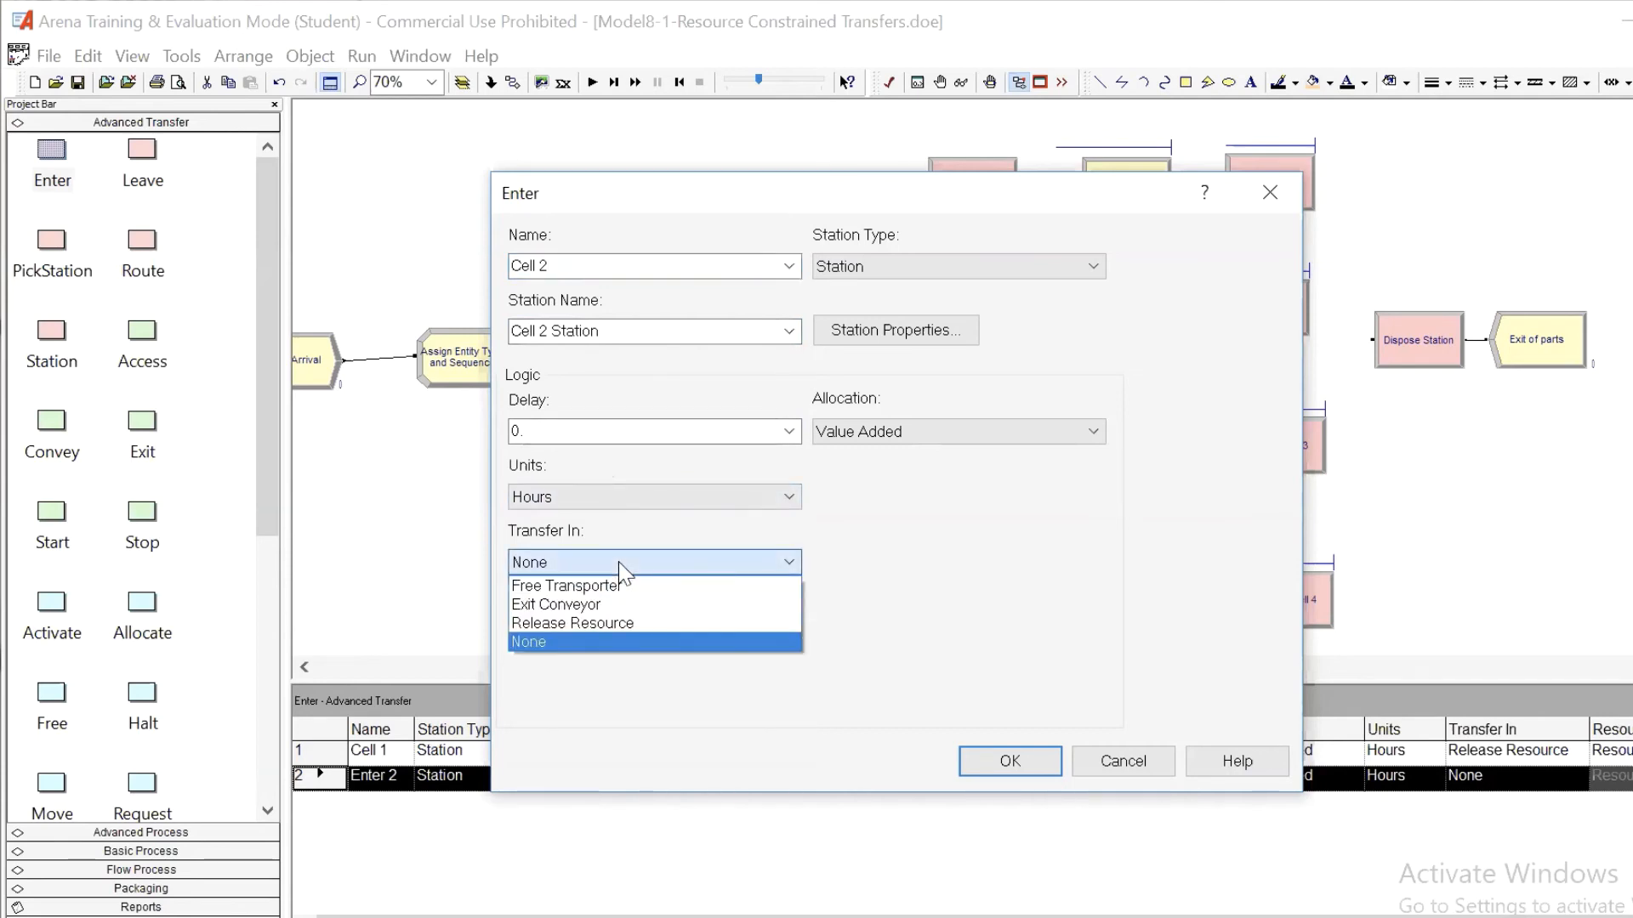
left_click(614, 629)
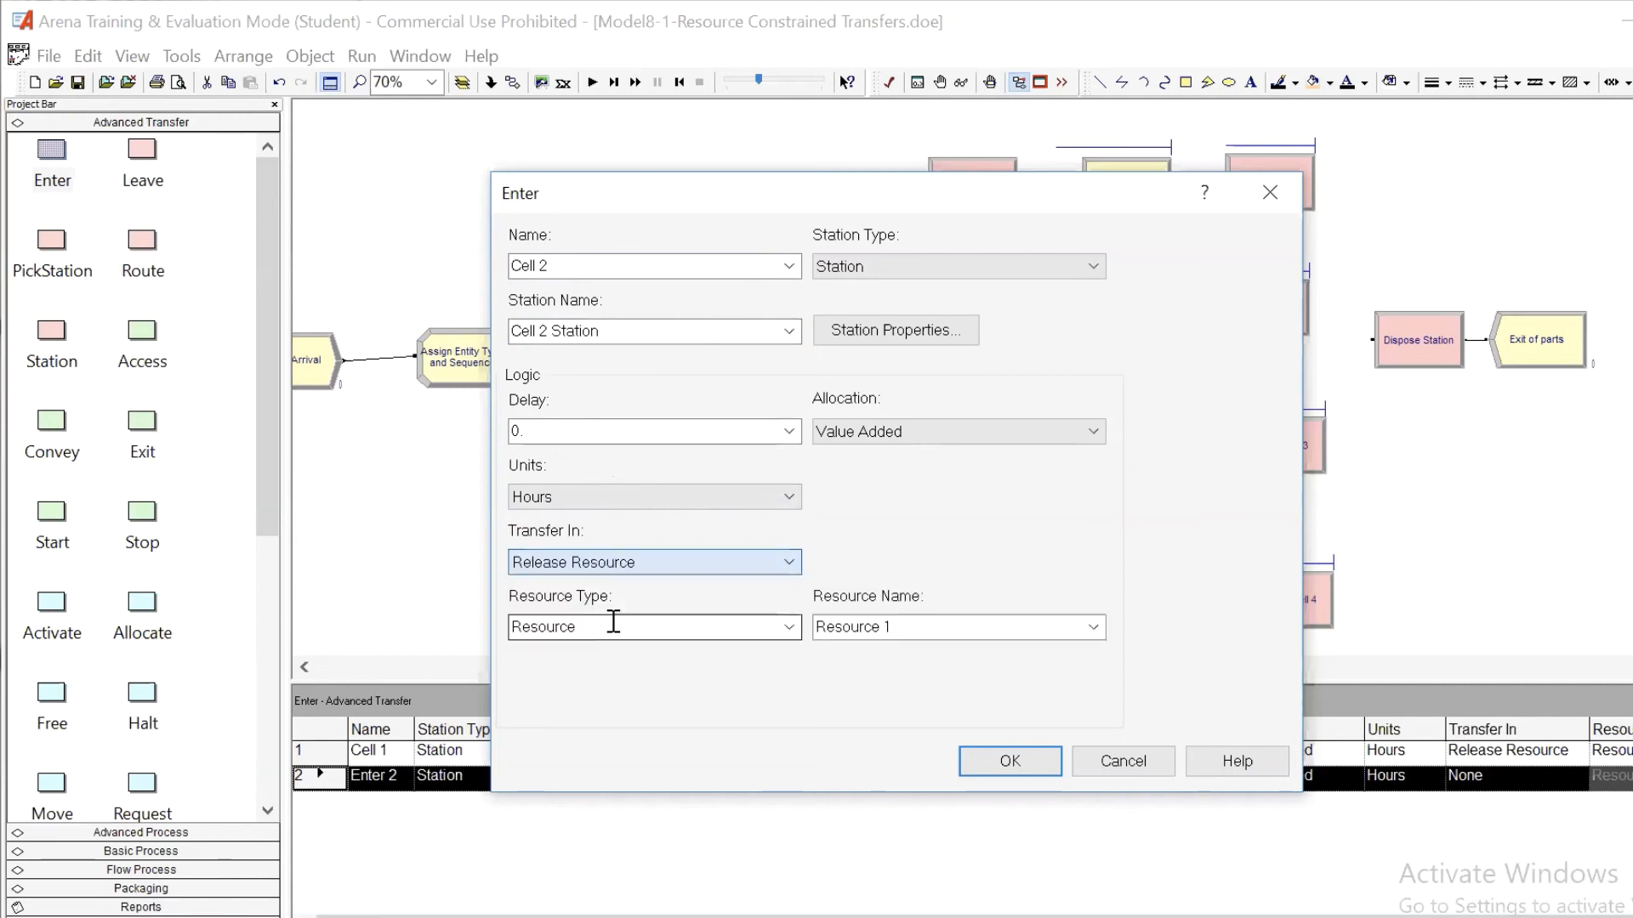
left_click(1093, 627)
left_click(1030, 648)
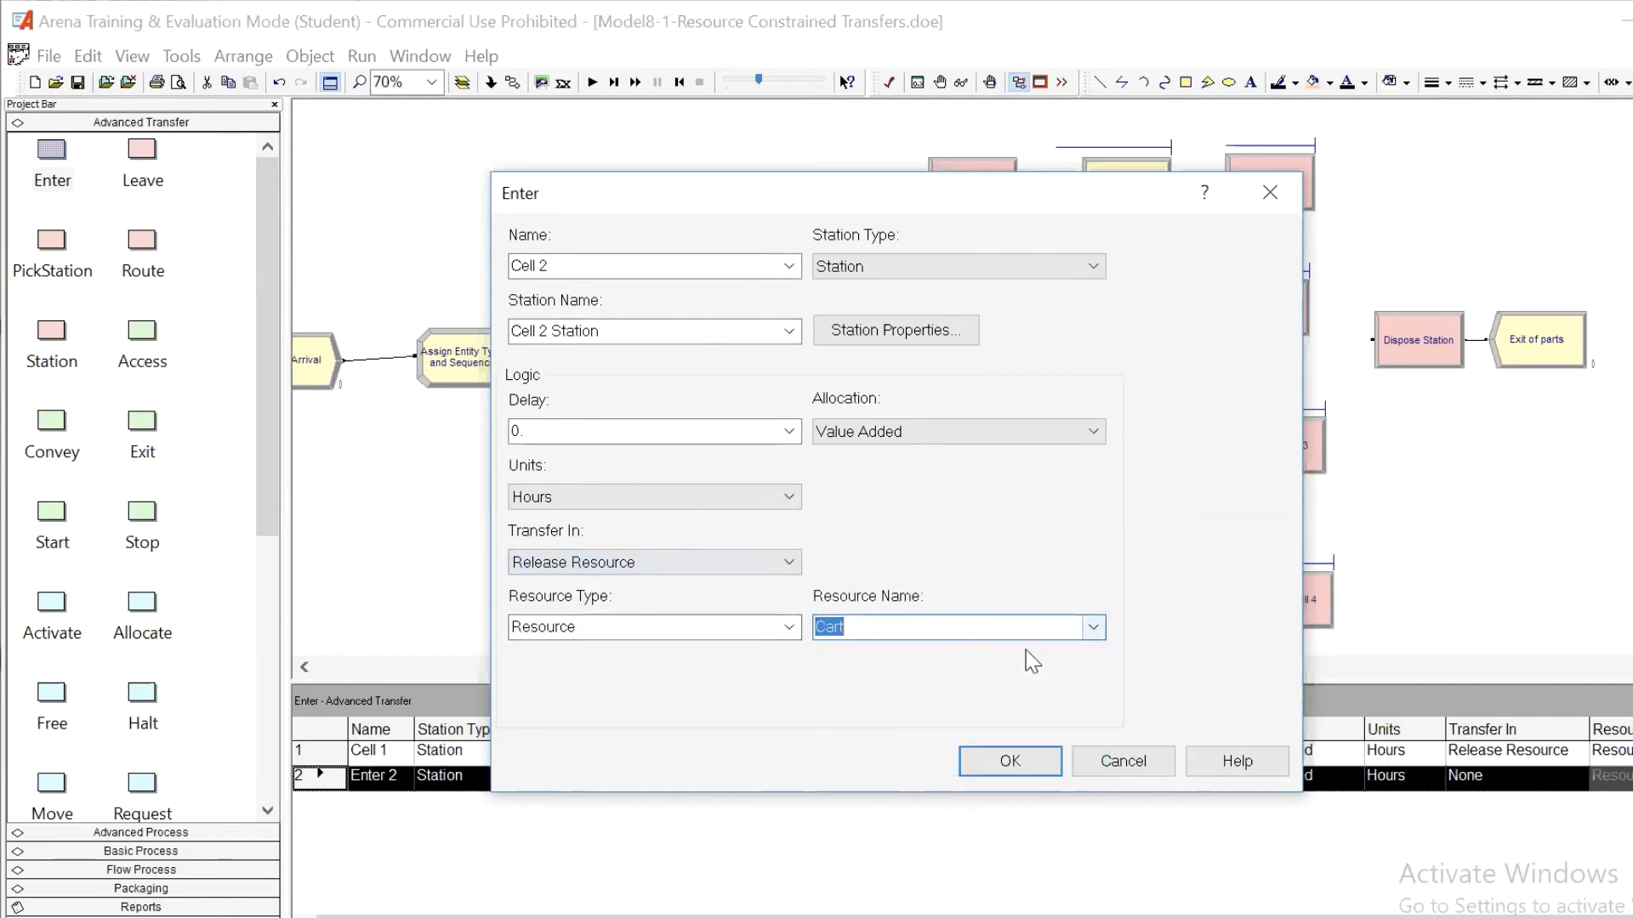
left_click(1008, 761)
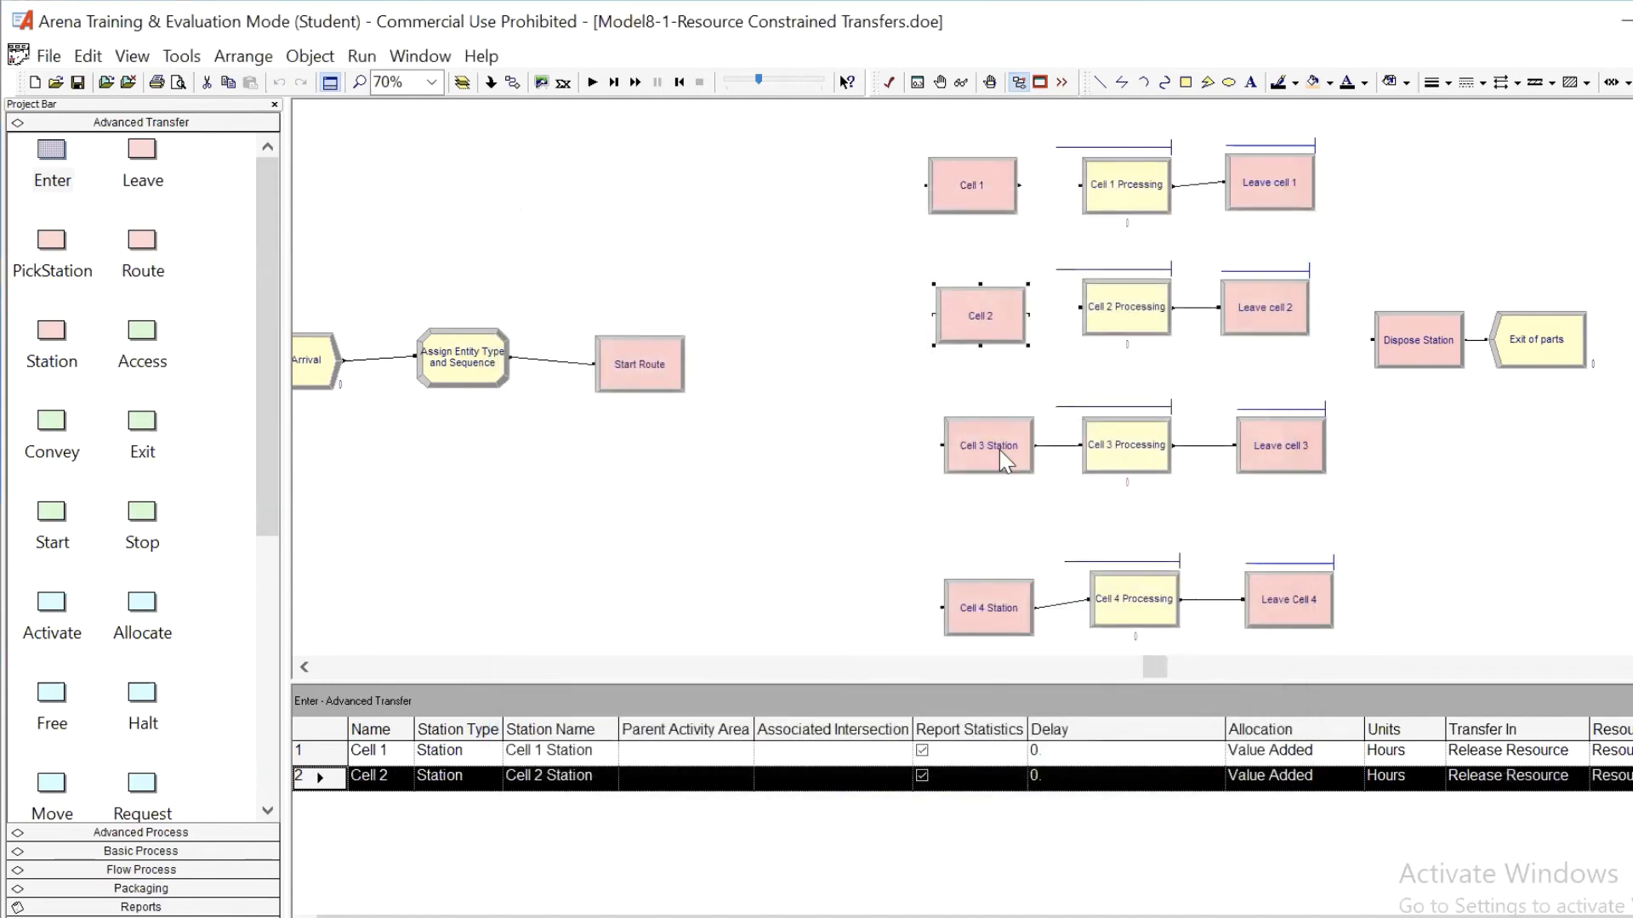
Delete the Cell 3 Station module.
left_click(998, 442)
key("Delete")
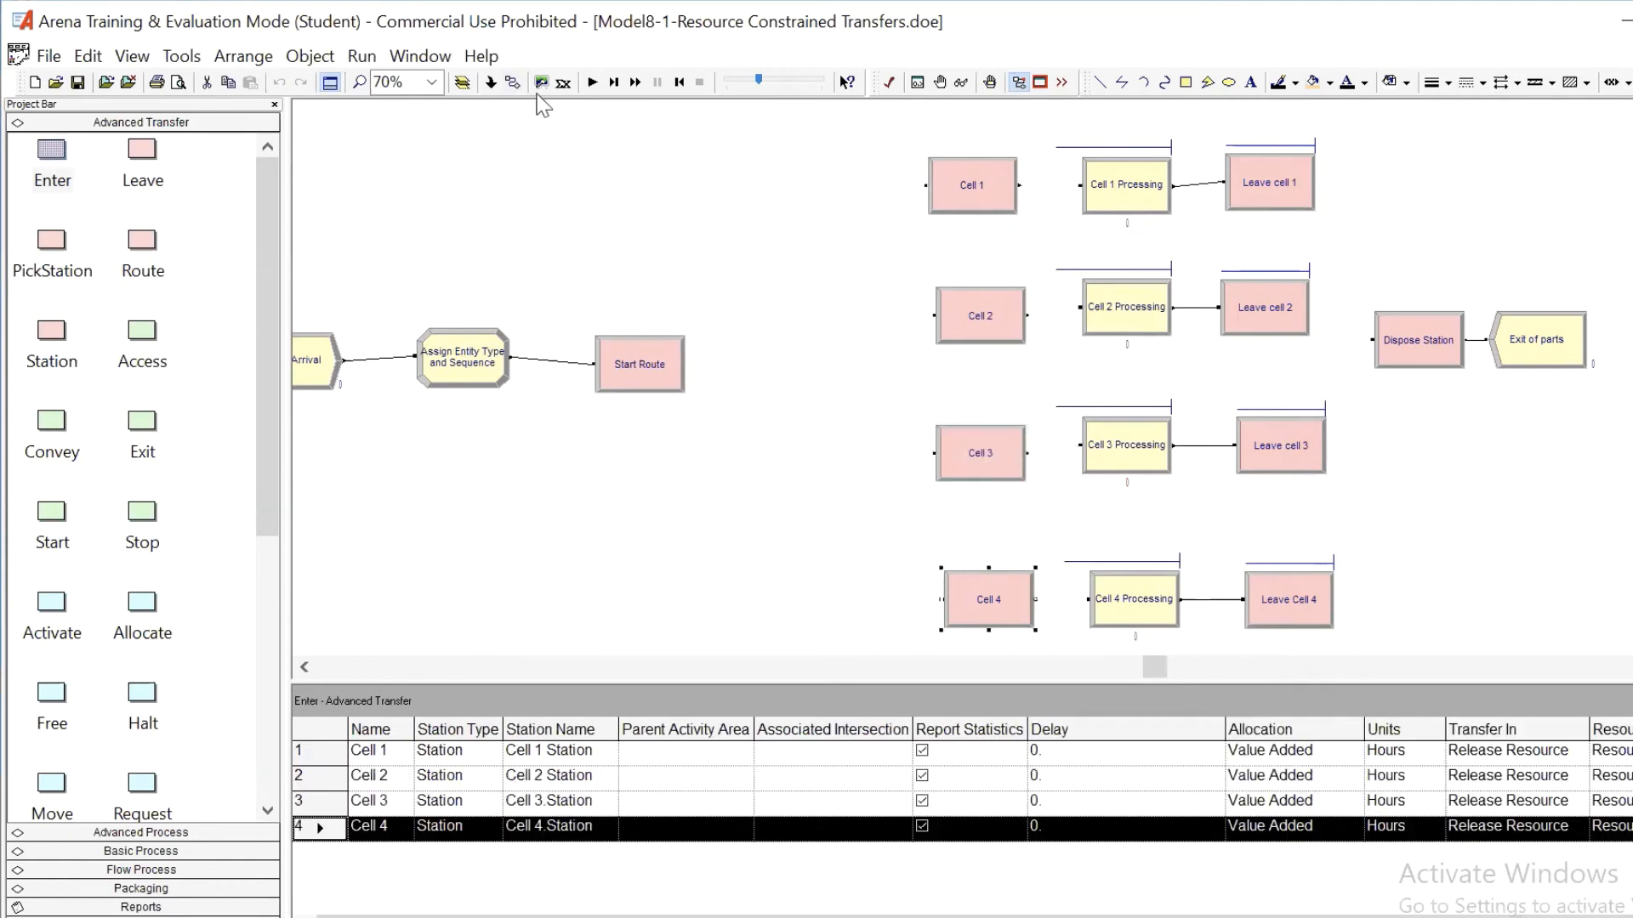
Connect each of the Cell 1 to Cell 4 Enter modules to the processing module of its own cell.
left_click(513, 82)
left_click(1018, 184)
left_click(1079, 185)
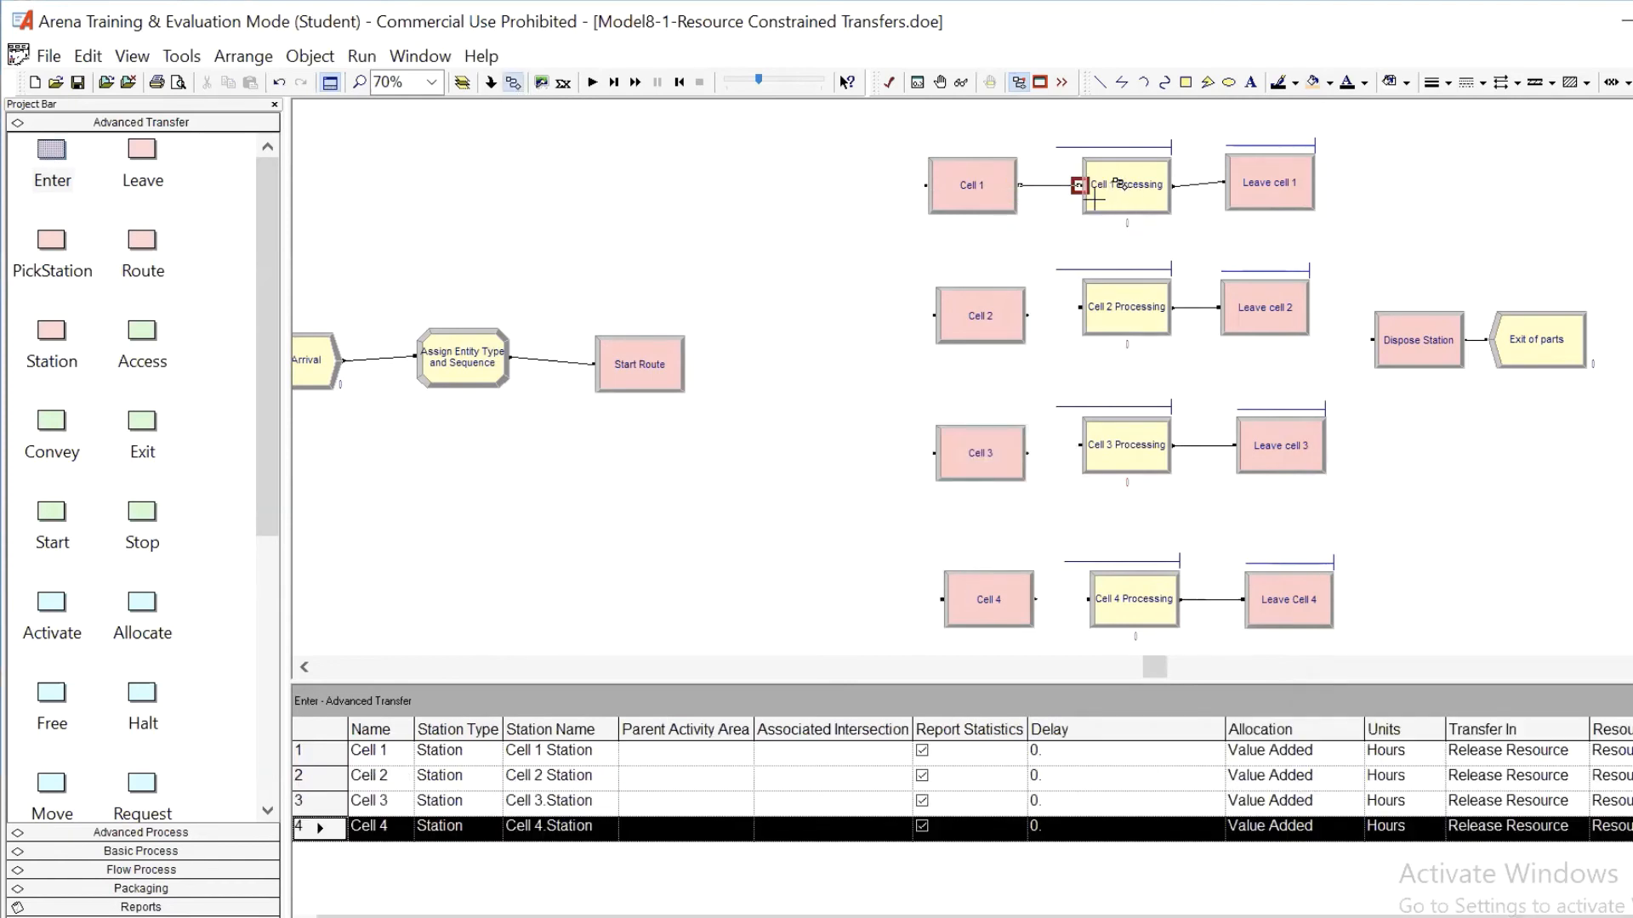
left_click(1027, 316)
left_click(1080, 307)
left_click(1028, 453)
left_click(1082, 444)
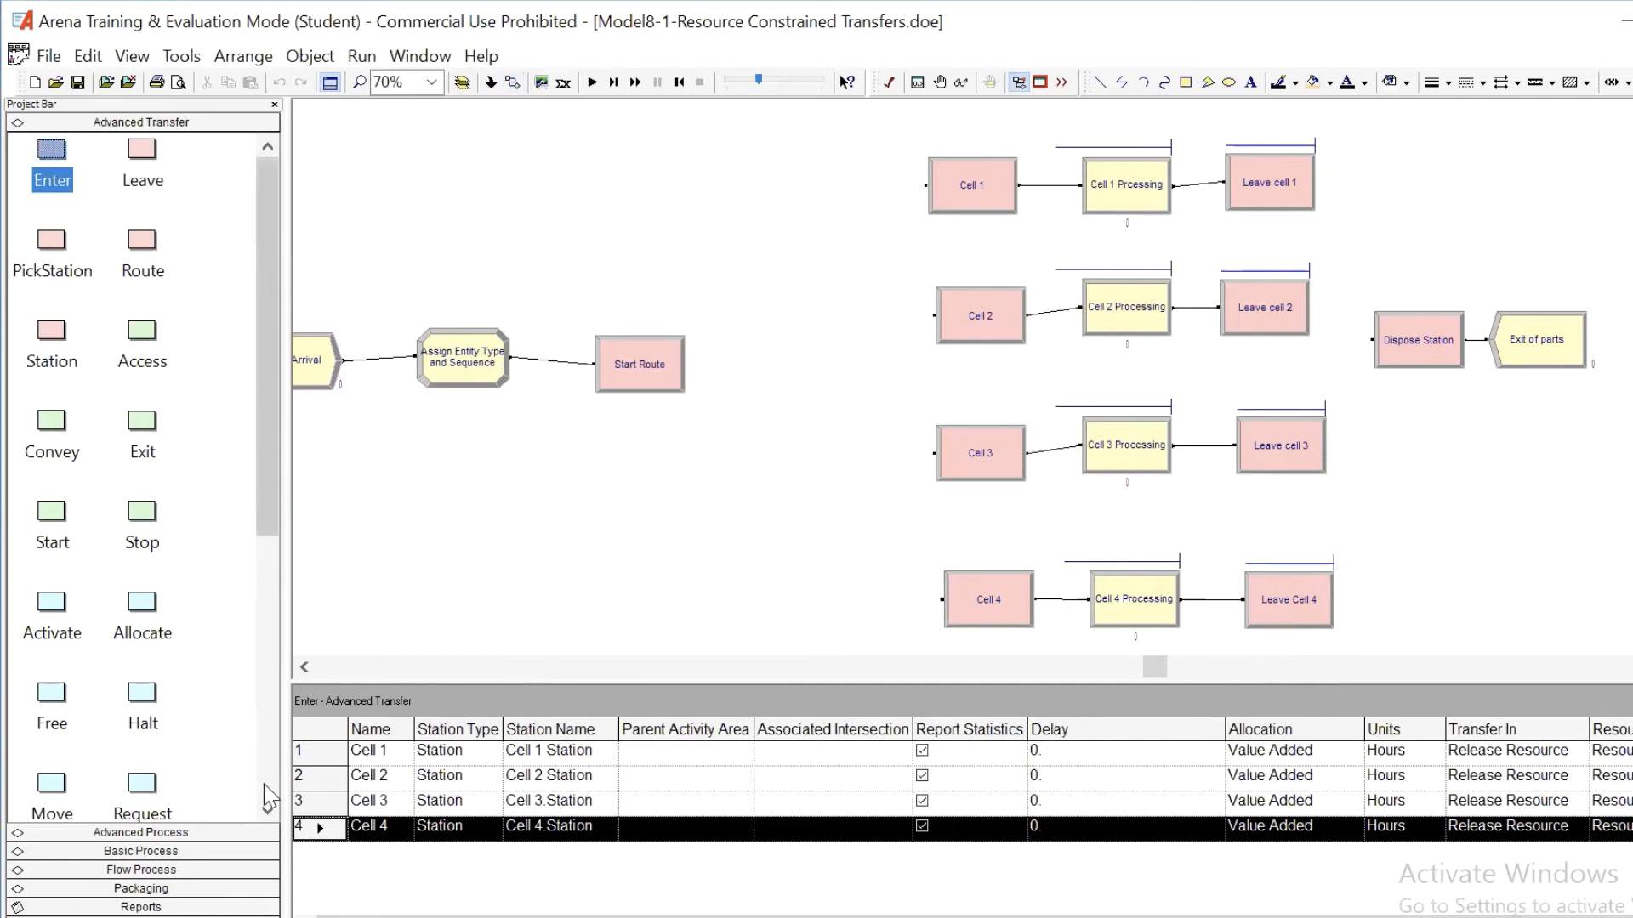
Compare the station names in the Part 1 Sequence steps with the station name in the Cell 1 Enter module.
left_click(266, 797)
left_click(269, 799)
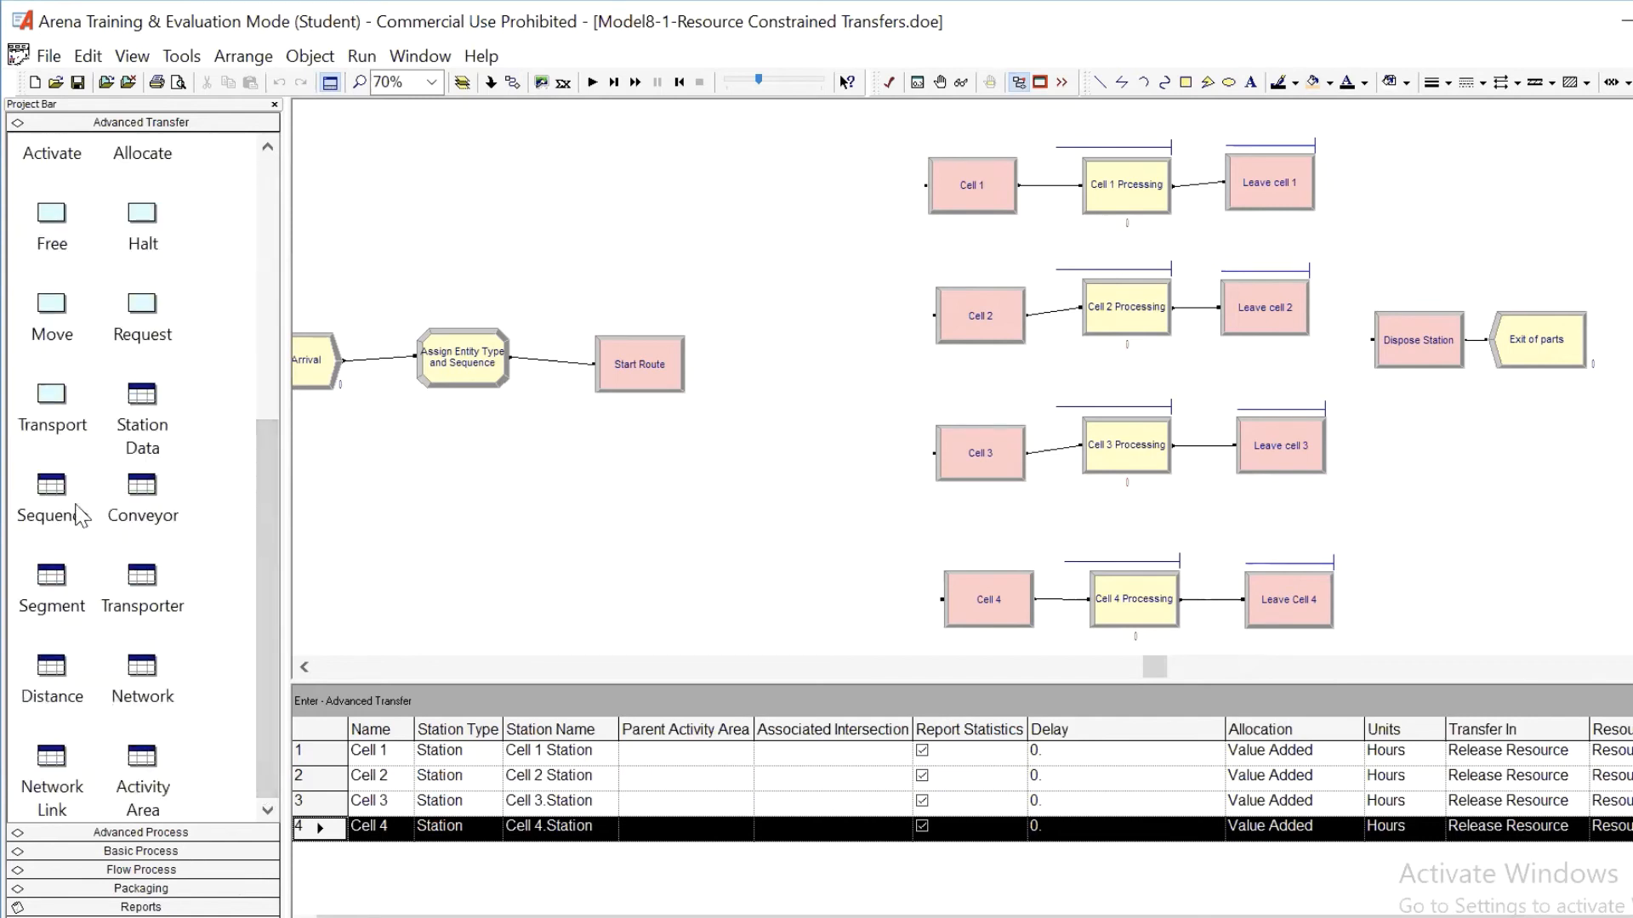
left_click(52, 487)
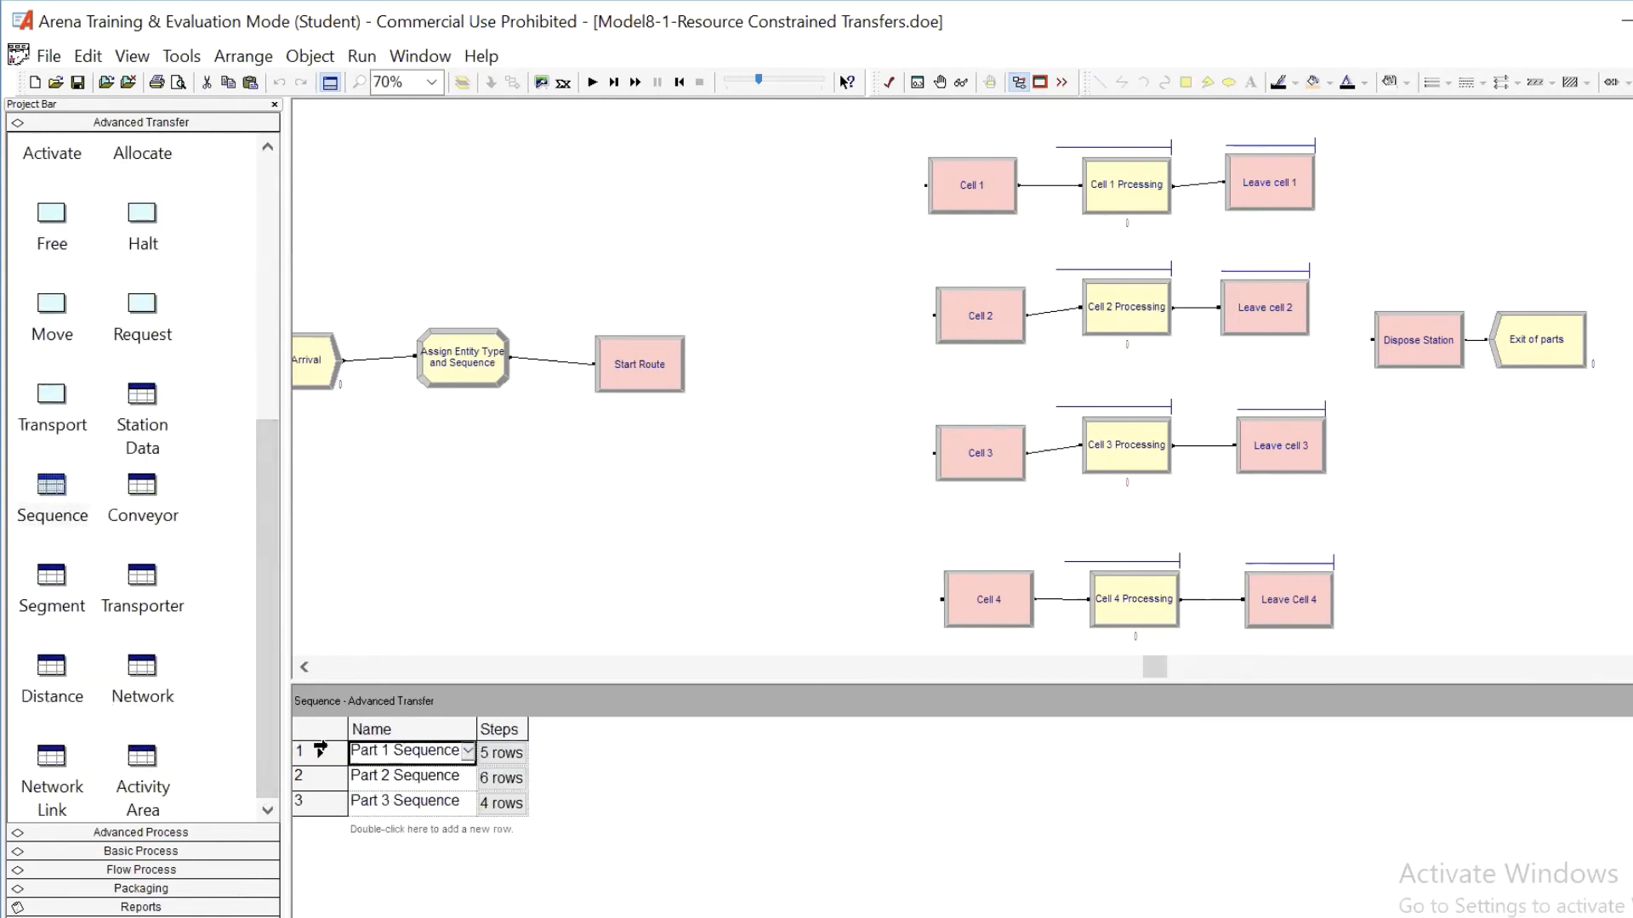
double_click(320, 753)
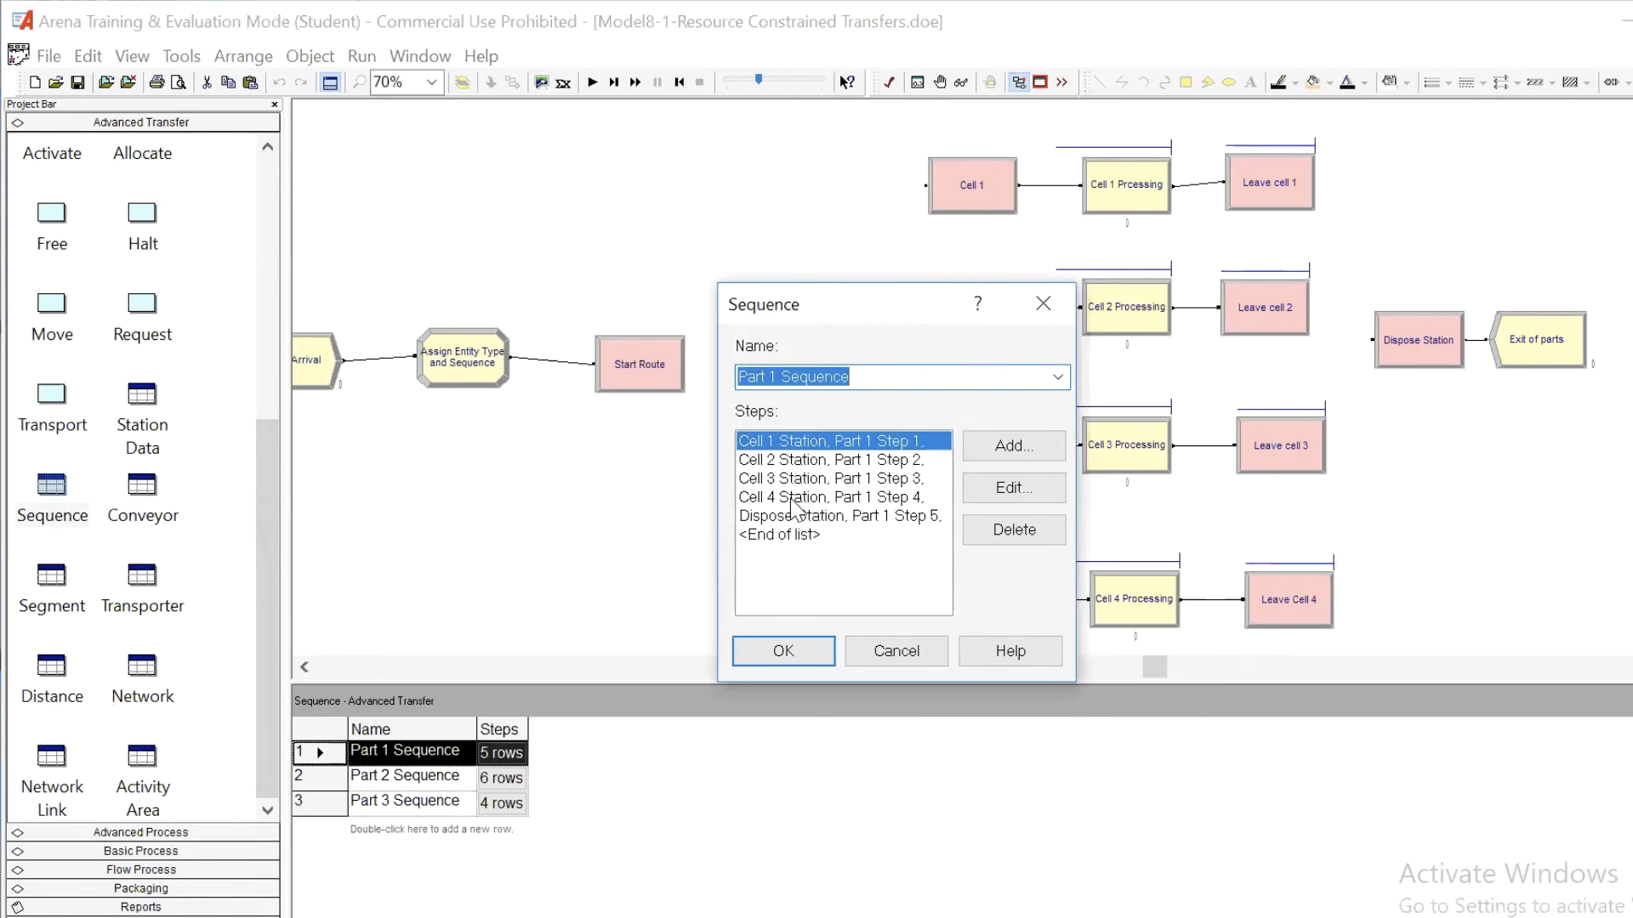
left_click(784, 651)
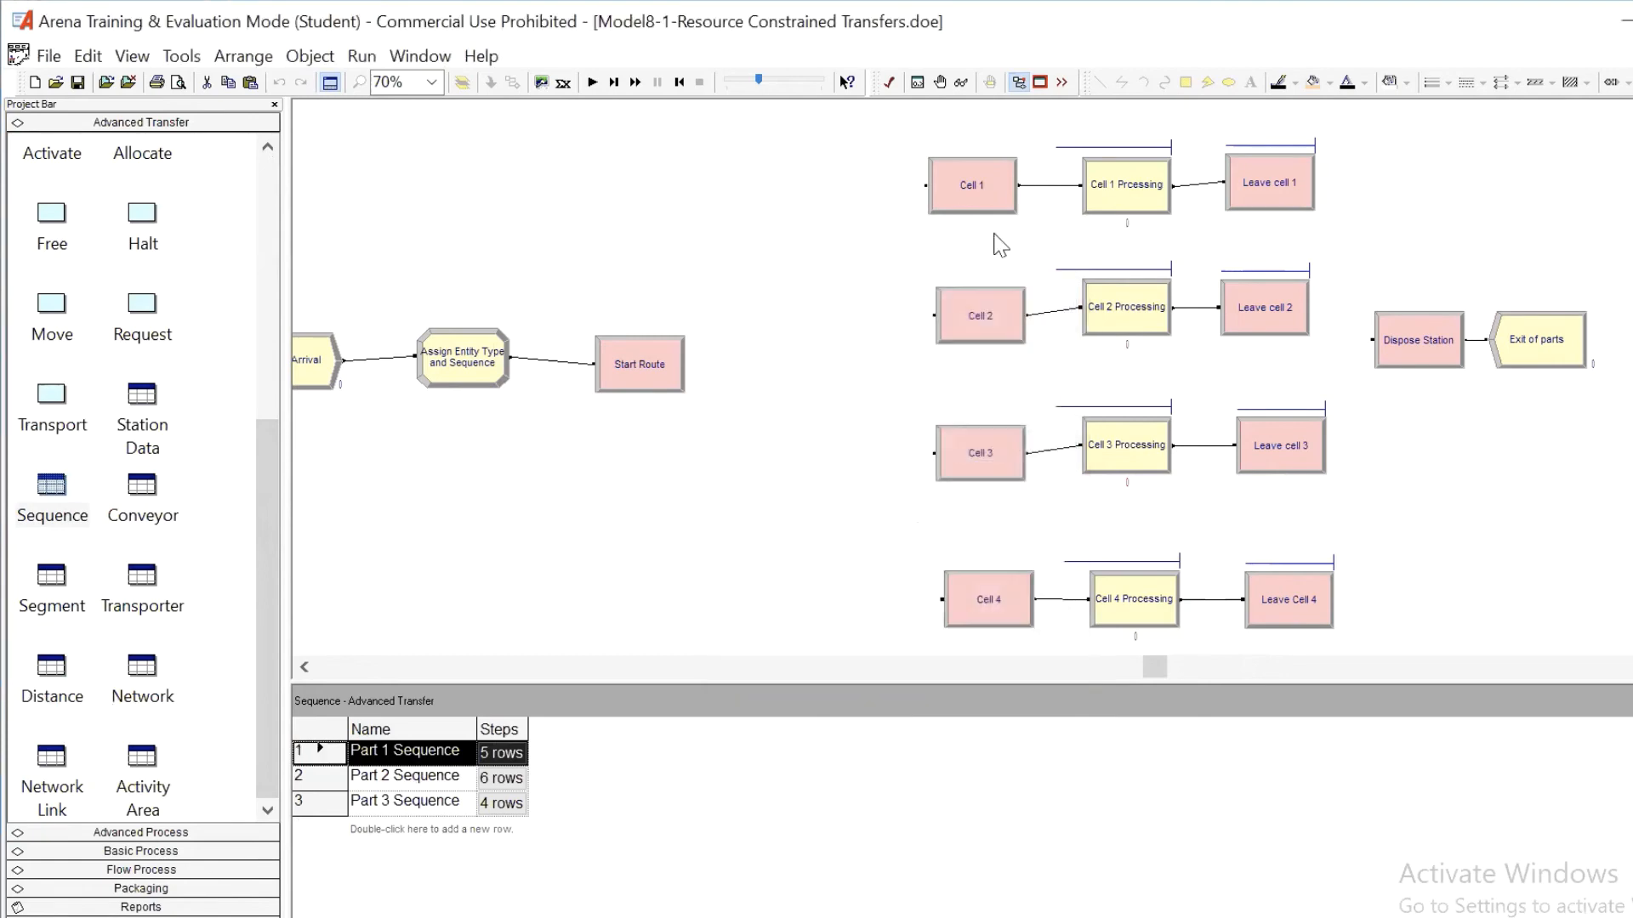
double_click(983, 186)
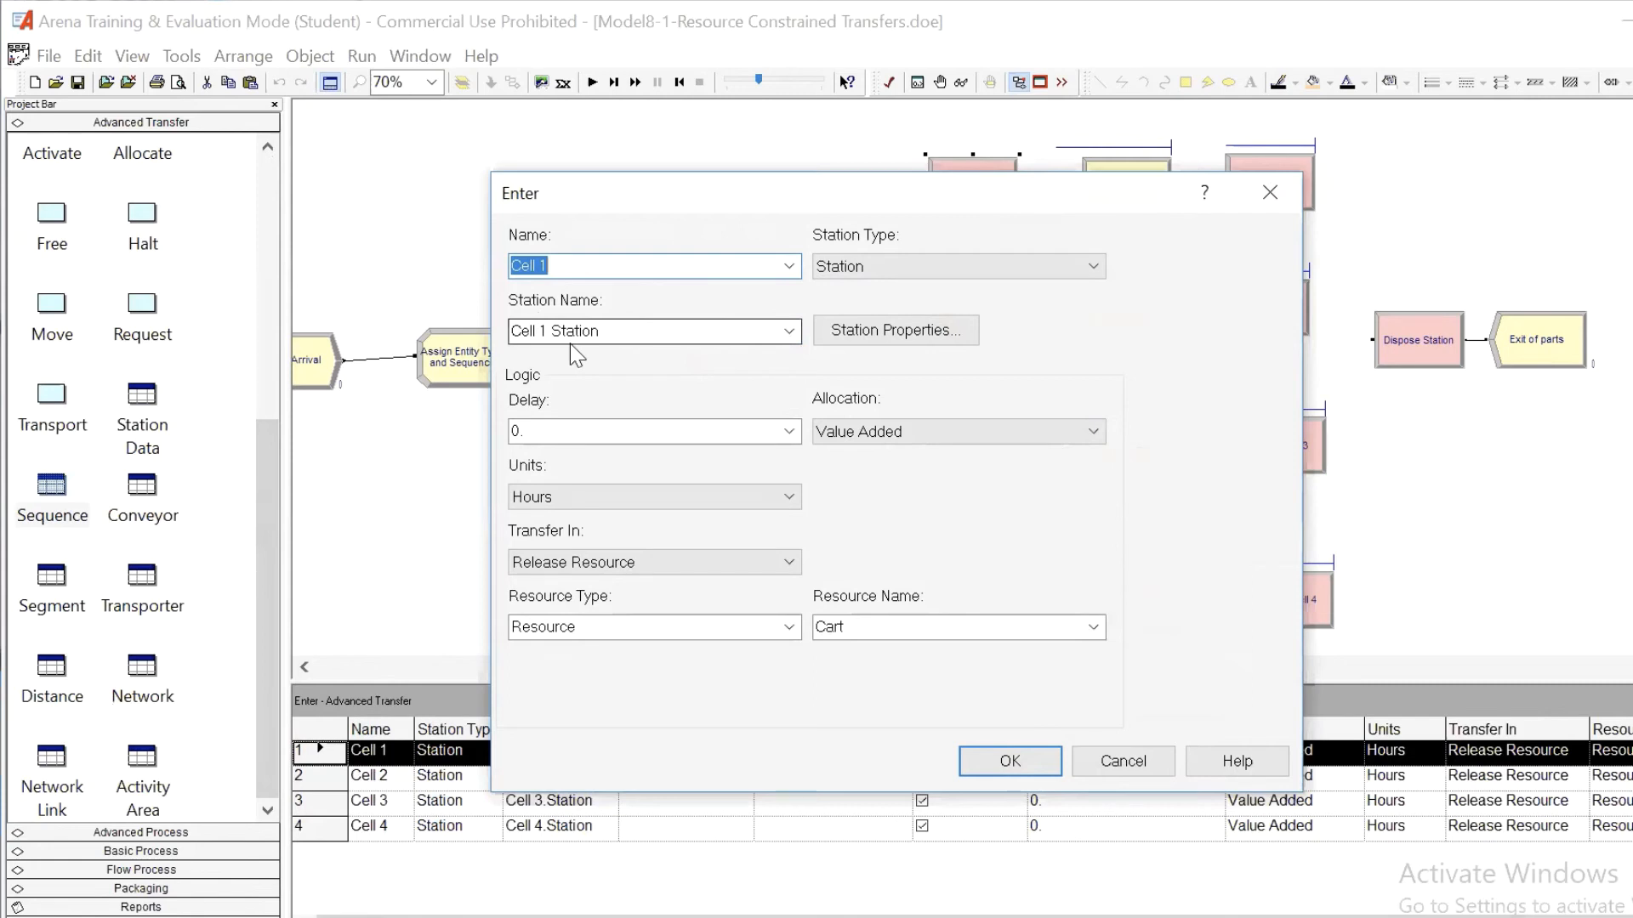
key("Return")
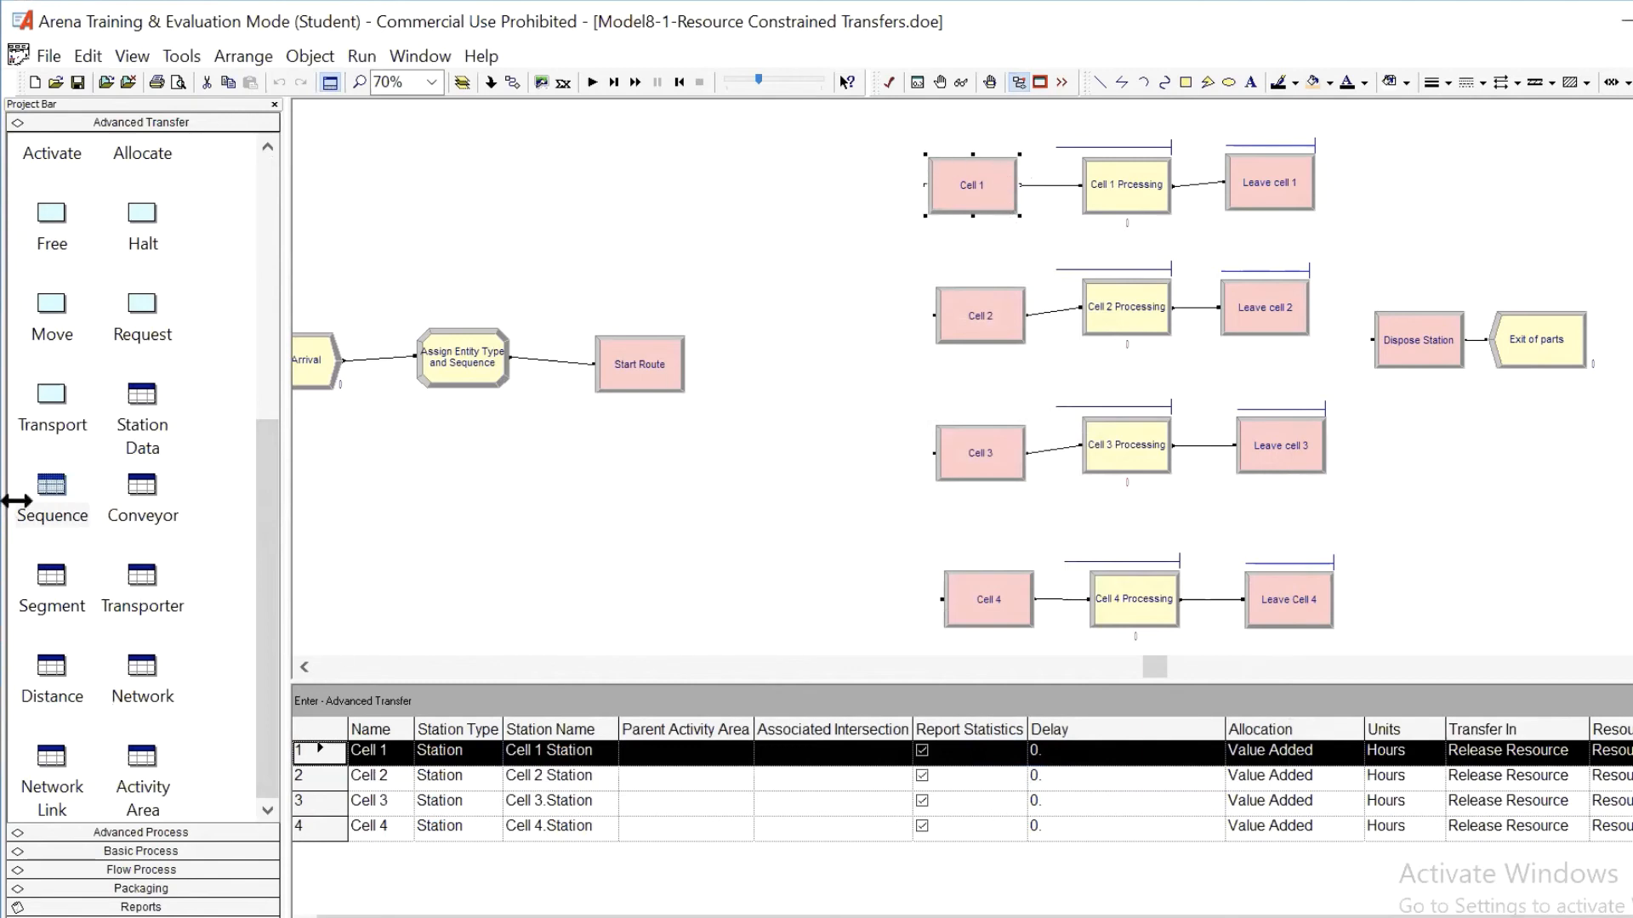
left_click(49, 525)
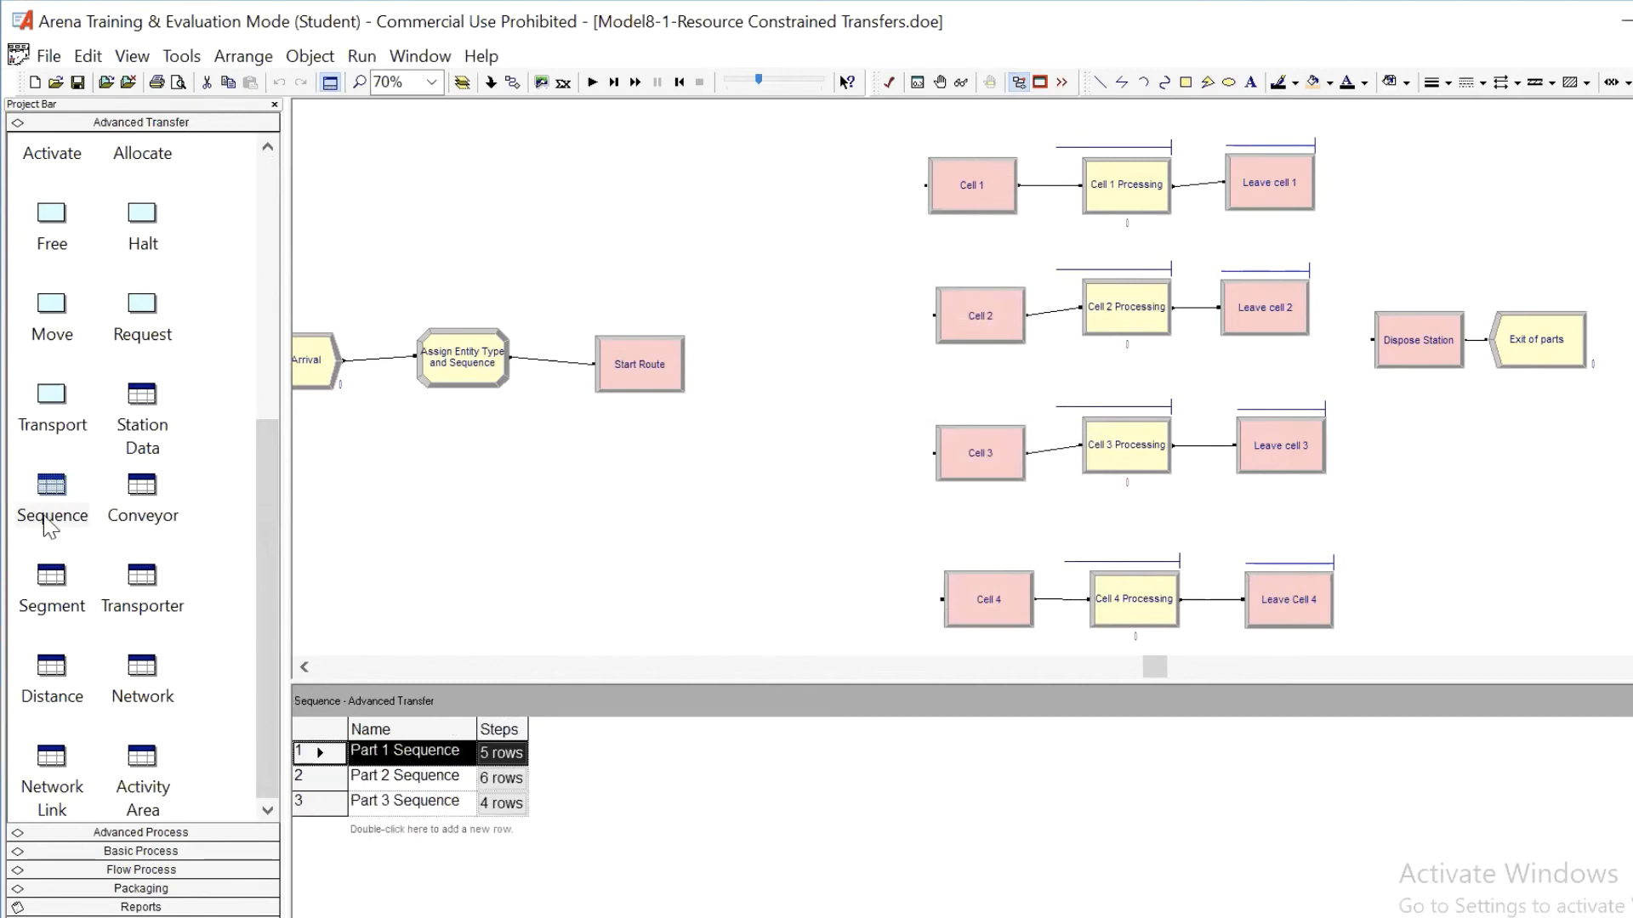
double_click(308, 752)
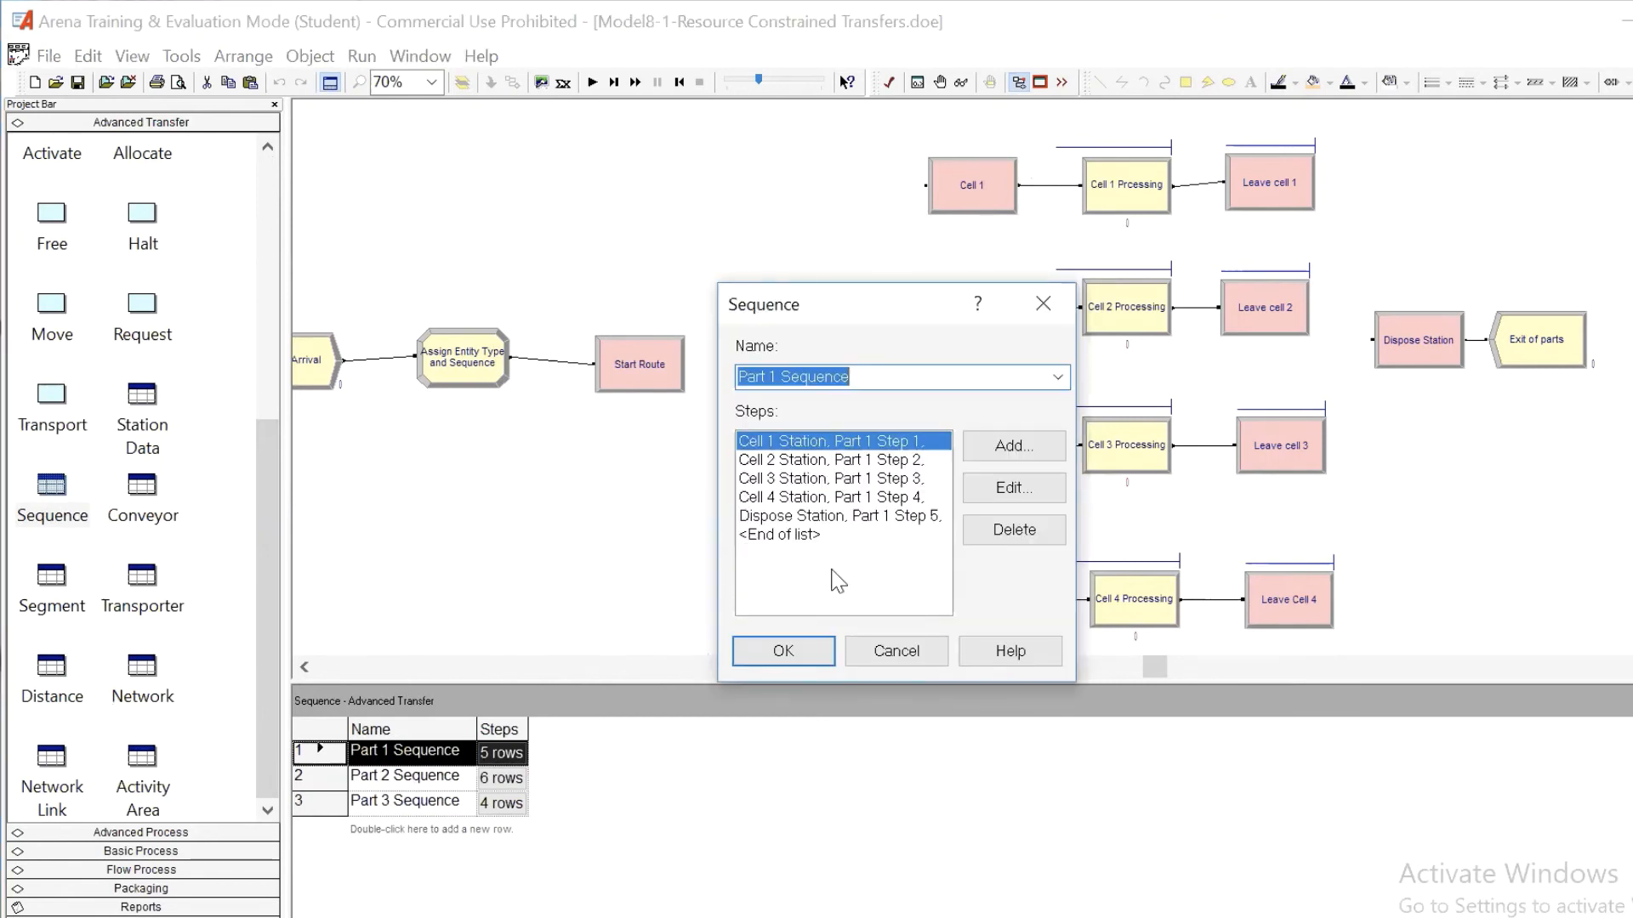
key("Return")
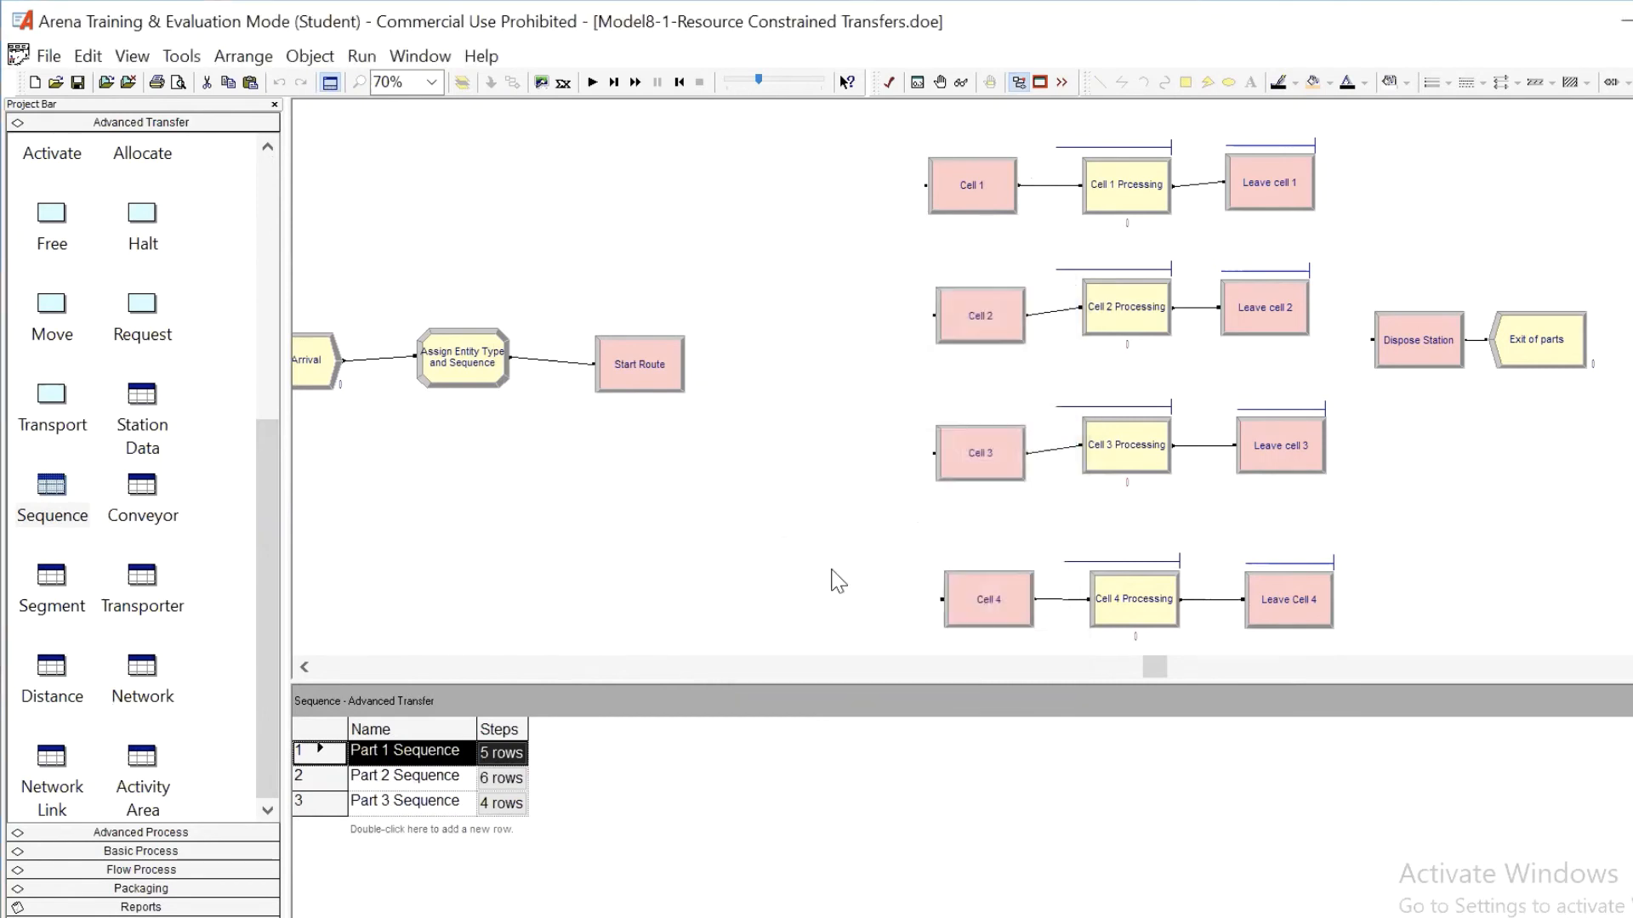
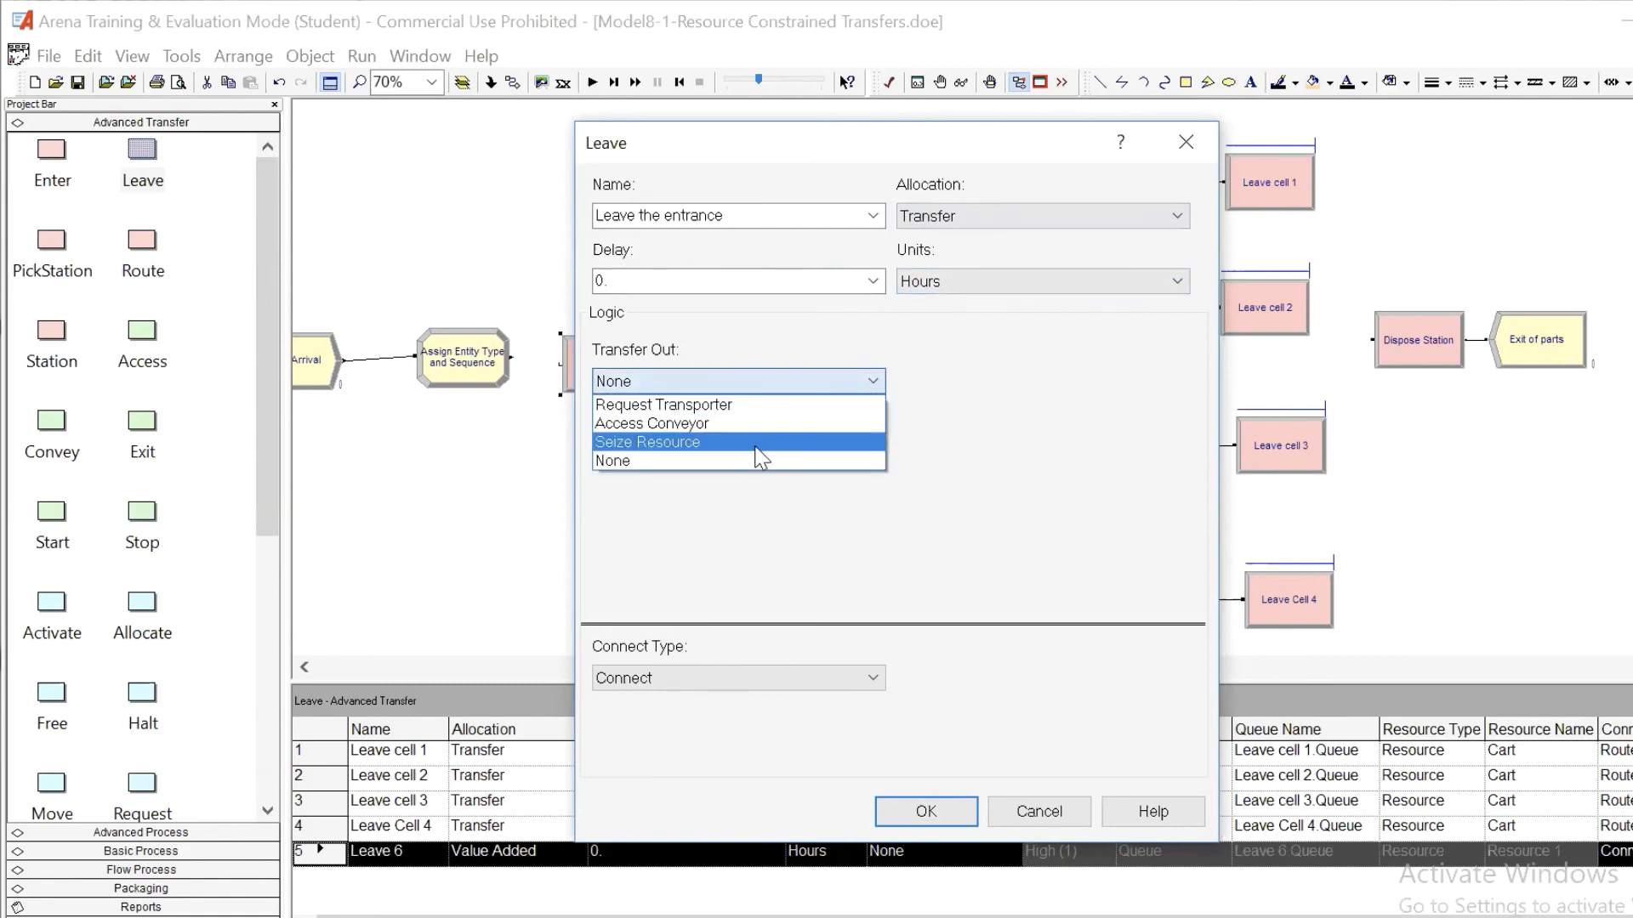
Set the entrance Leave module's transfer out to Seize Resource, seizing the Cart.
left_click(759, 442)
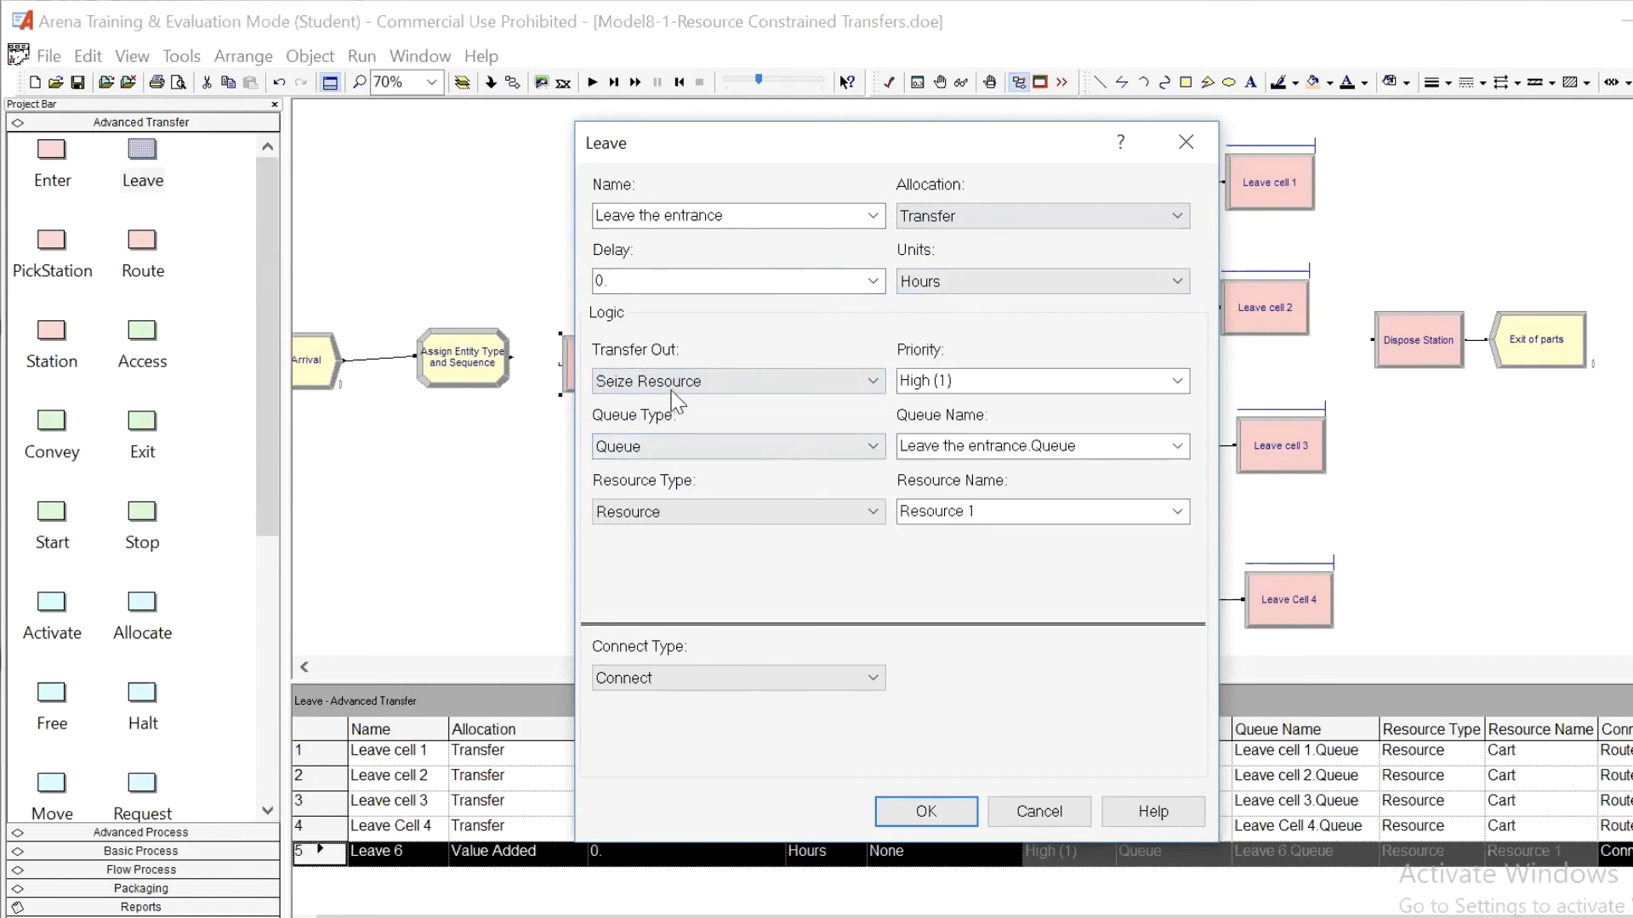
left_click(1177, 511)
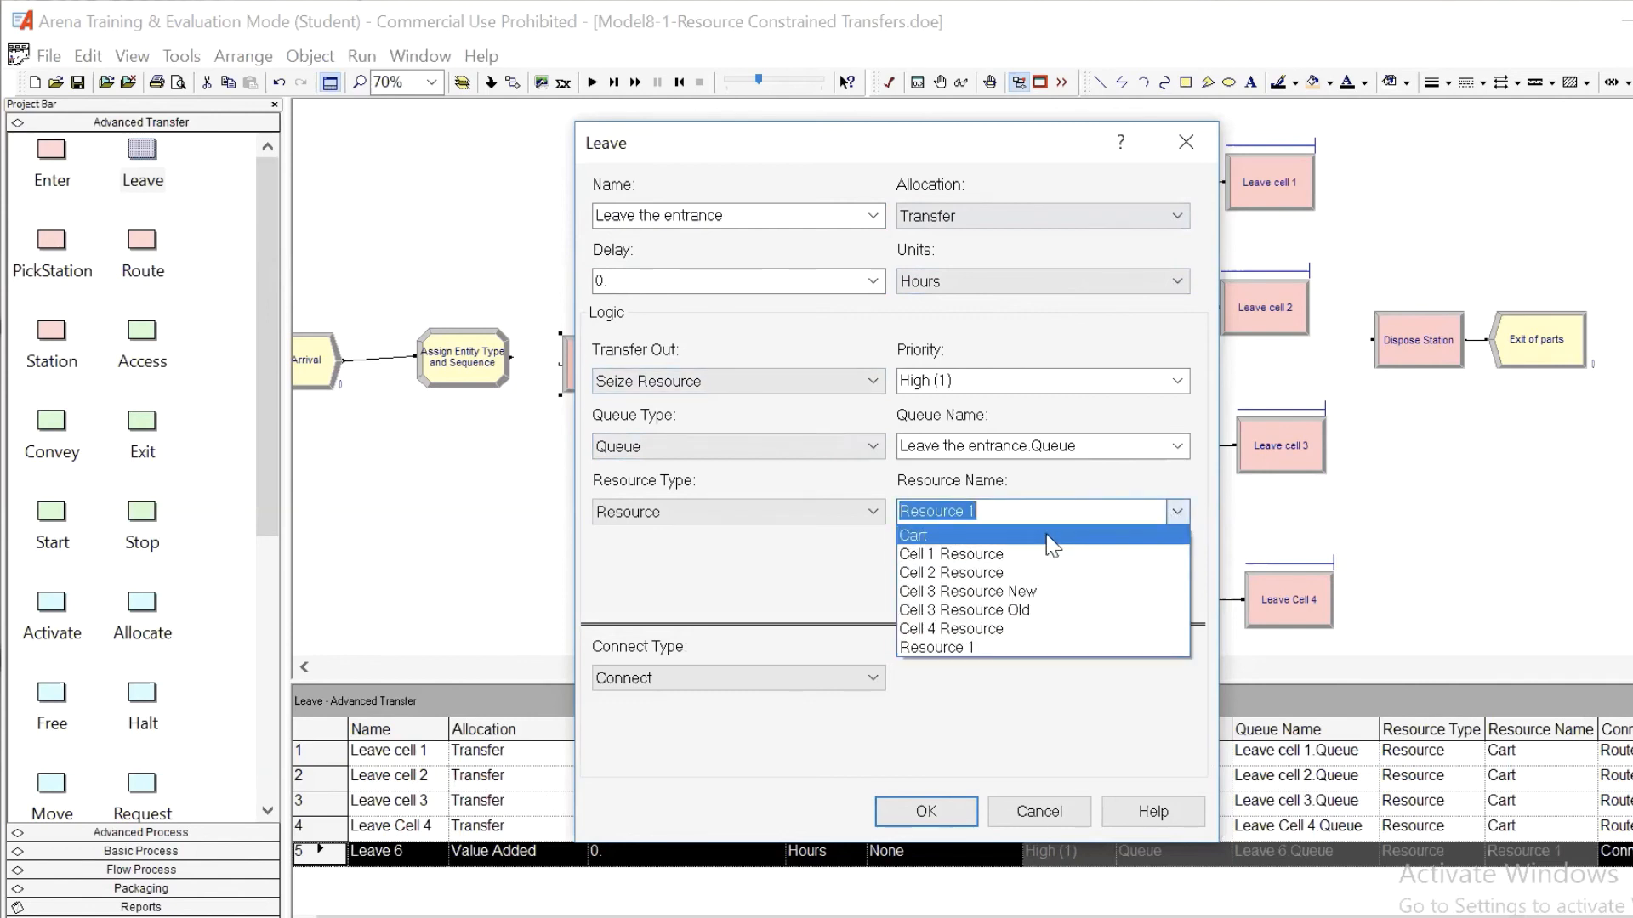
left_click(1050, 538)
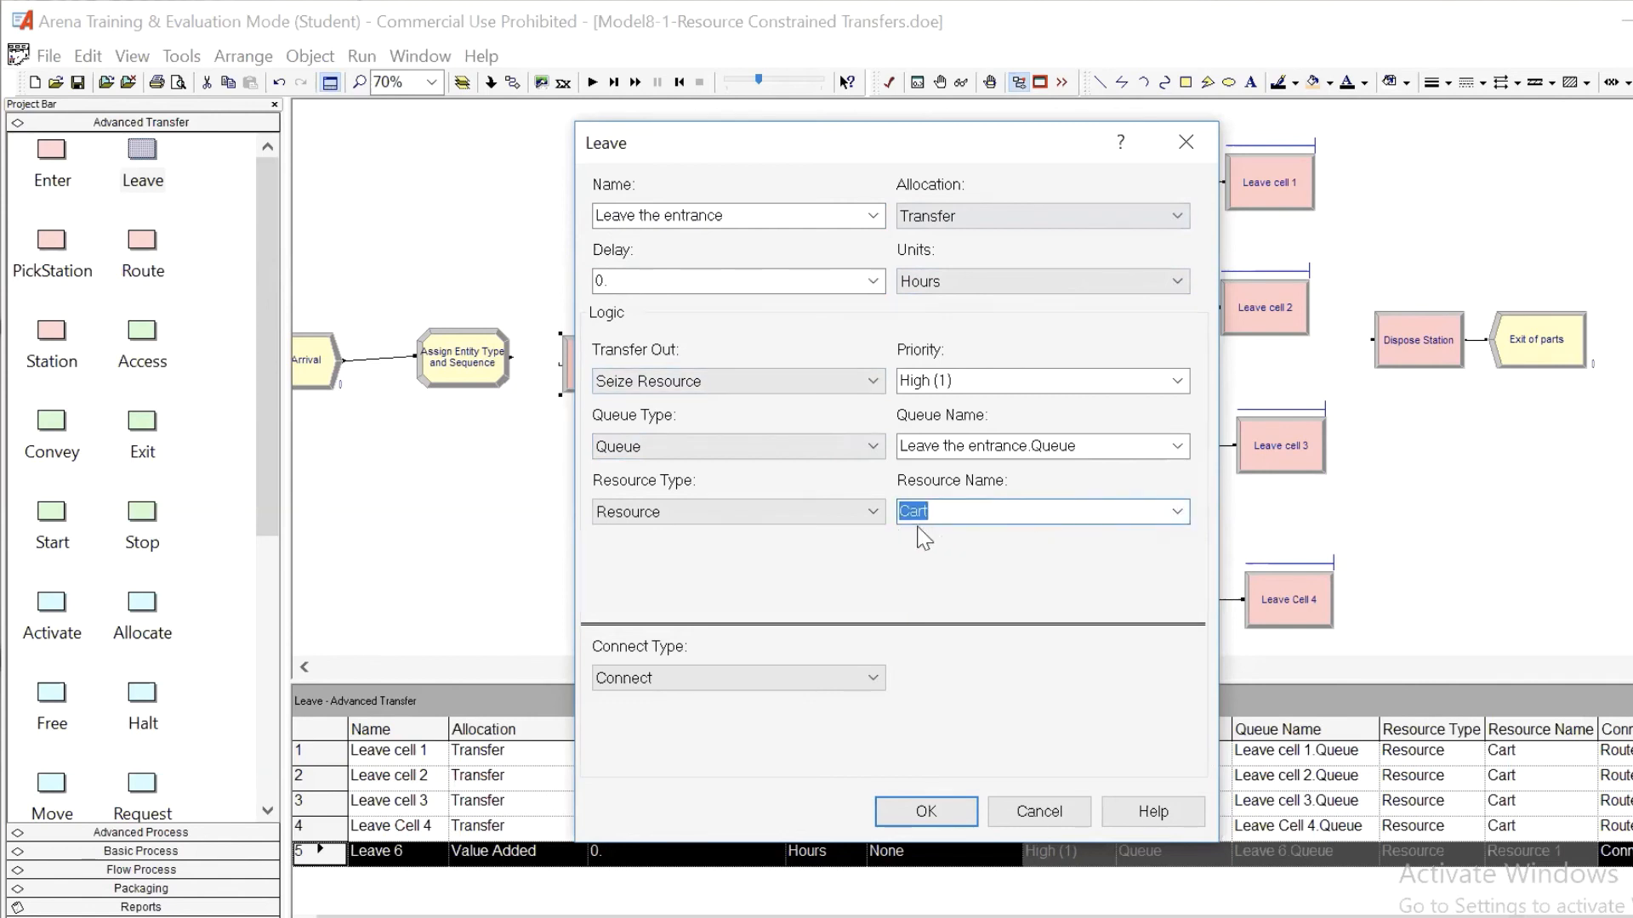
Make the entrance Leave module route entities By Sequence, with Transfer Time as the move time and its time units set.
left_click(874, 680)
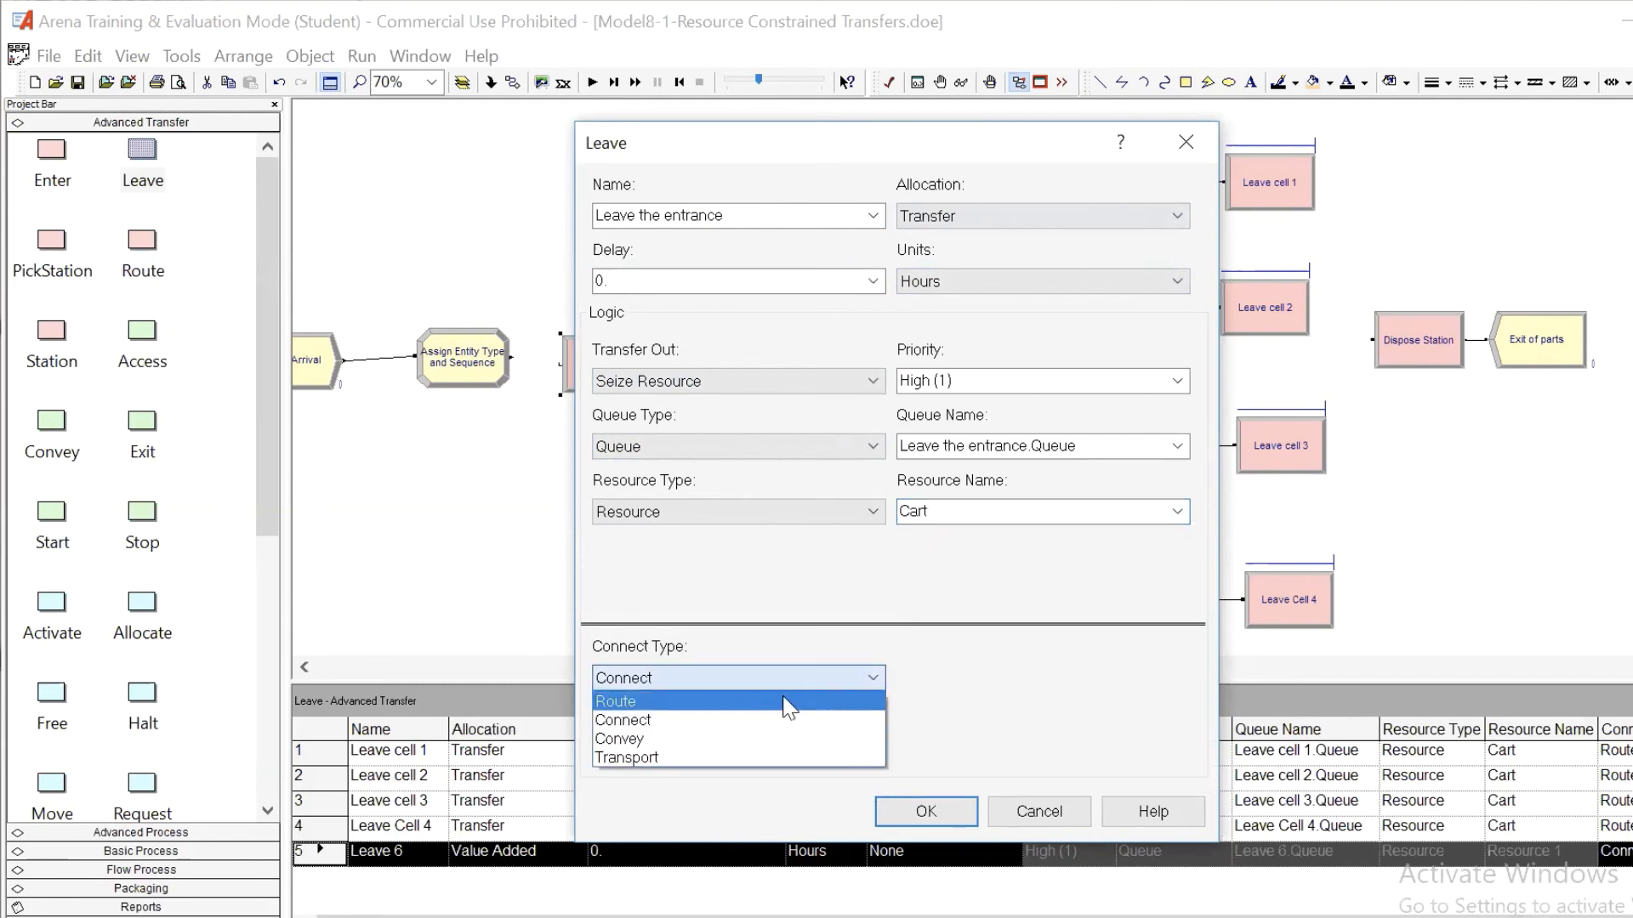
left_click(789, 703)
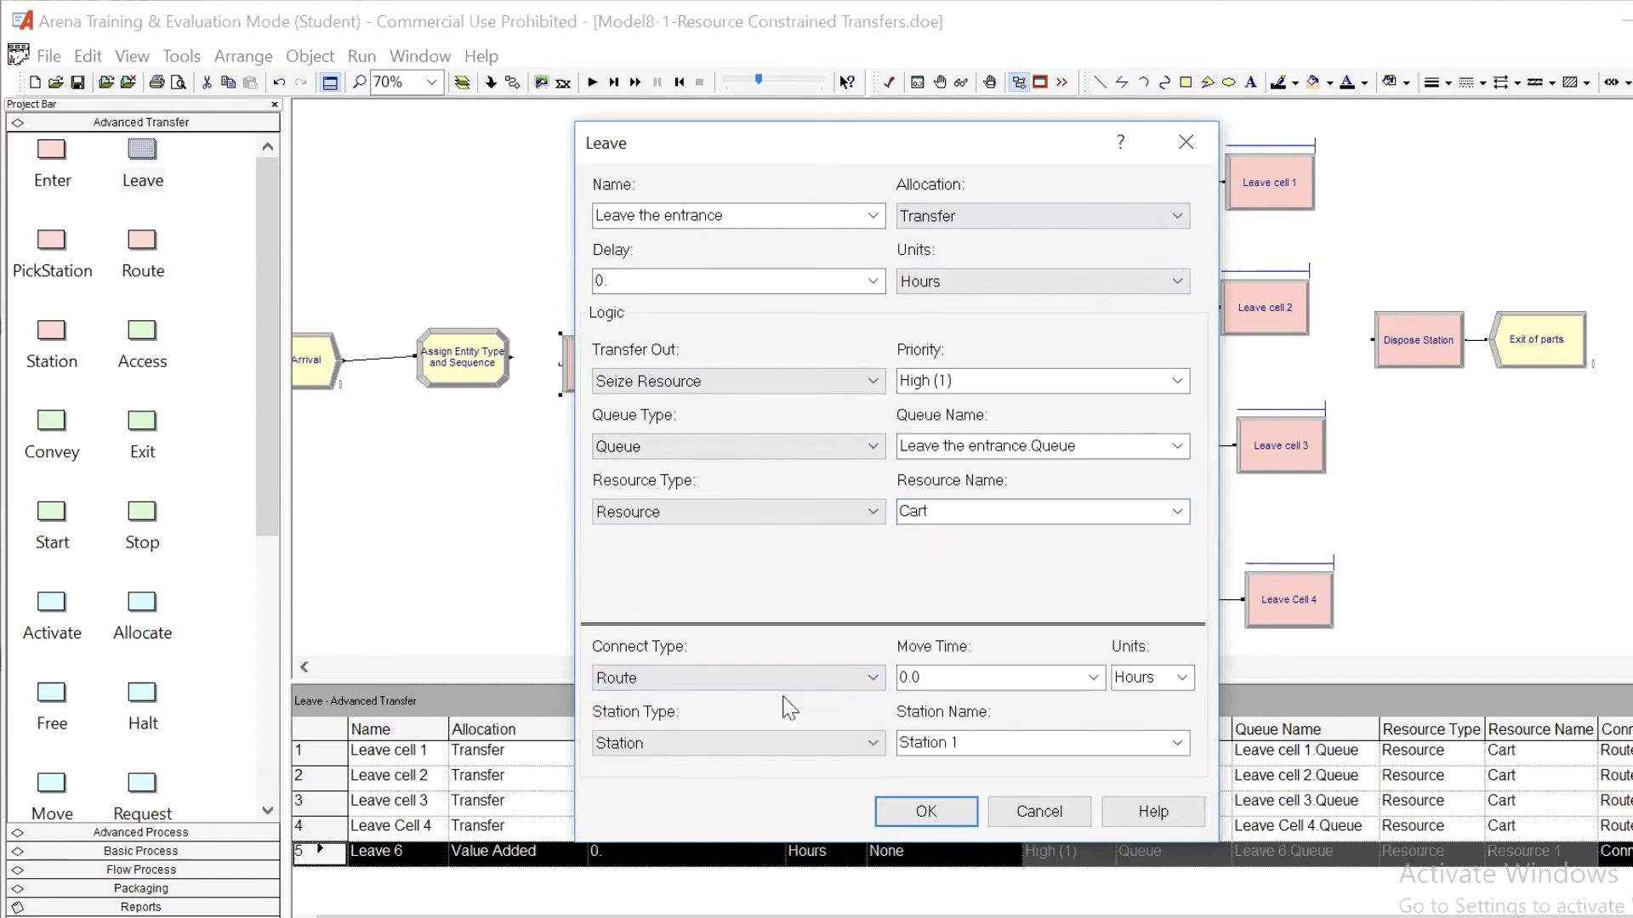
left_click(869, 745)
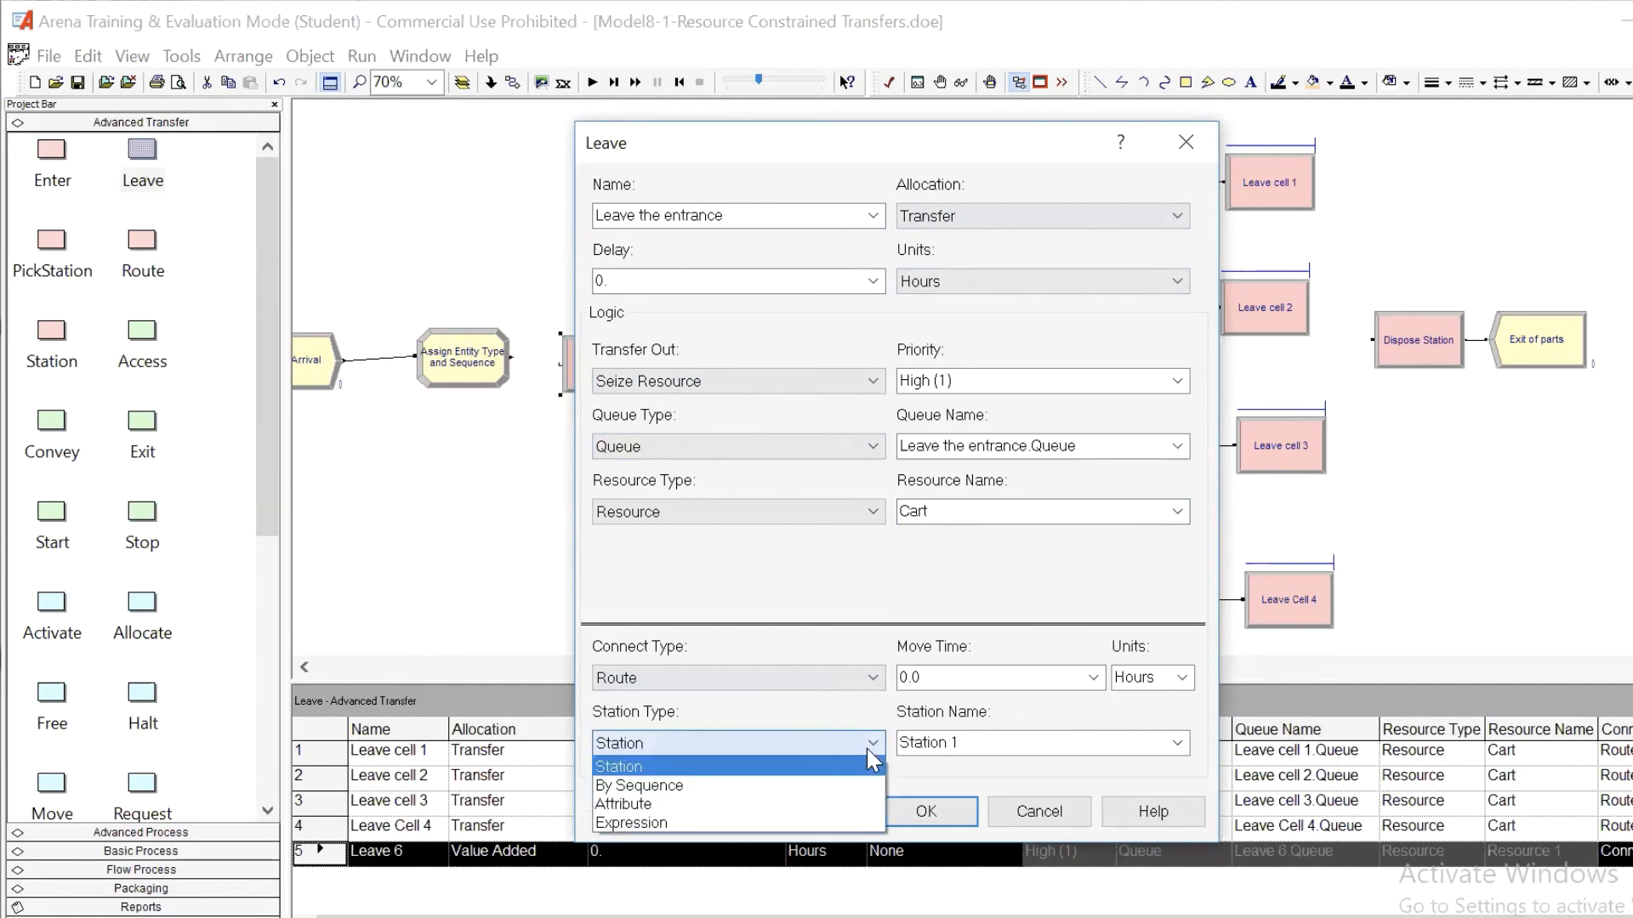
left_click(818, 786)
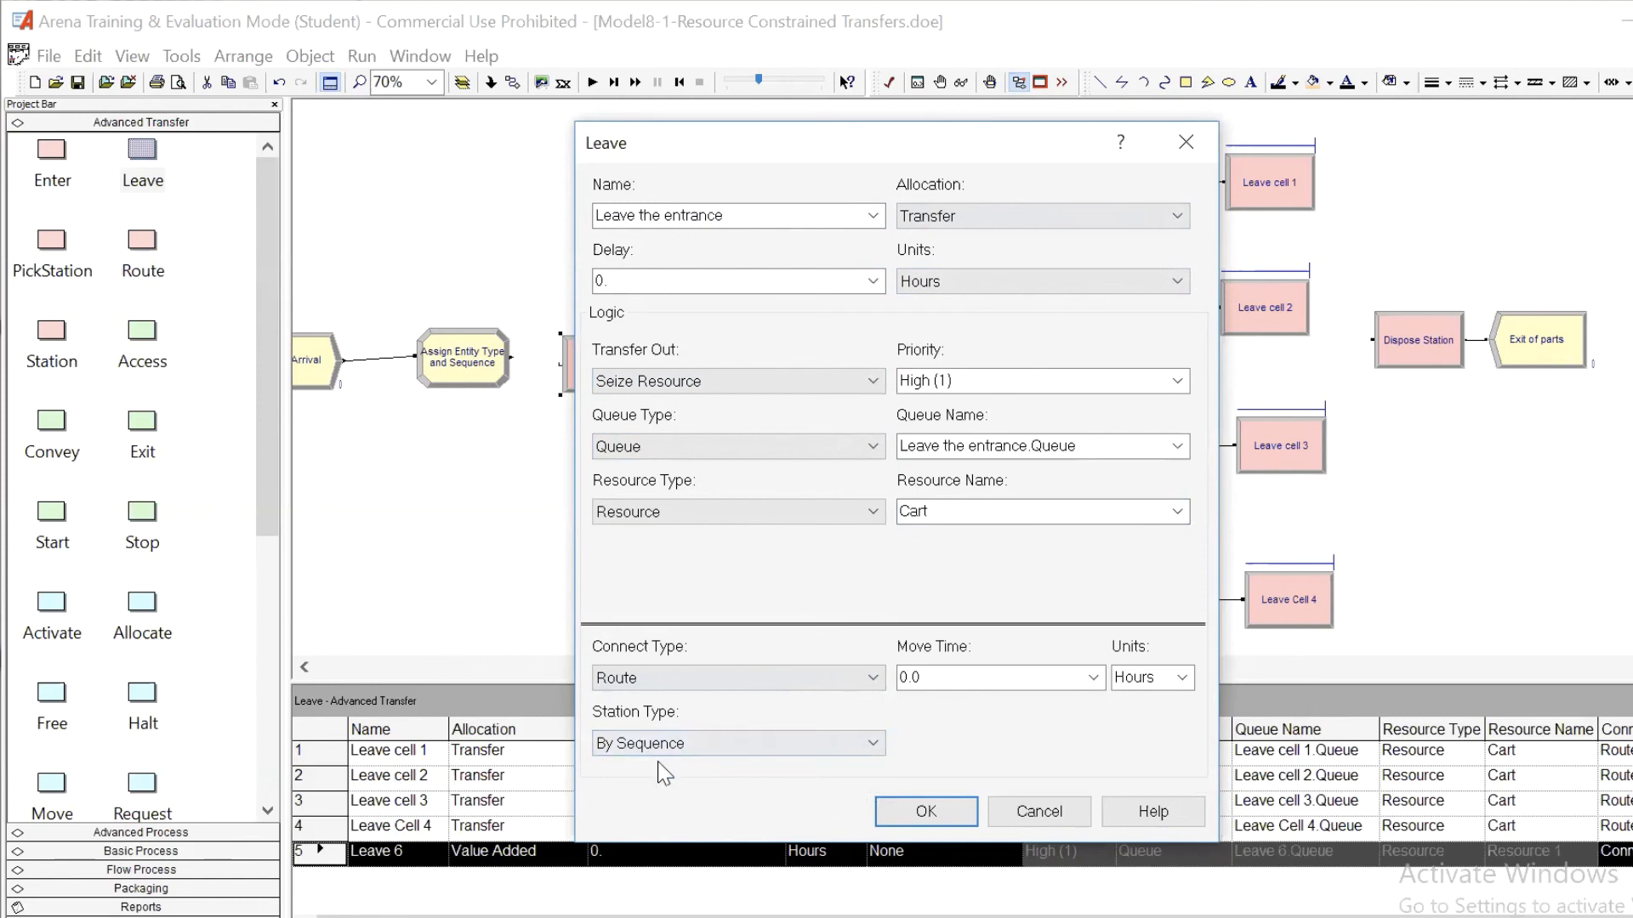
double_click(1017, 678)
type("Transfer Time")
left_click(1191, 677)
left_click(1134, 737)
left_click(926, 812)
Connect the Assign Entity Type and Sequence module to the Leave the entrance module.
left_click(511, 82)
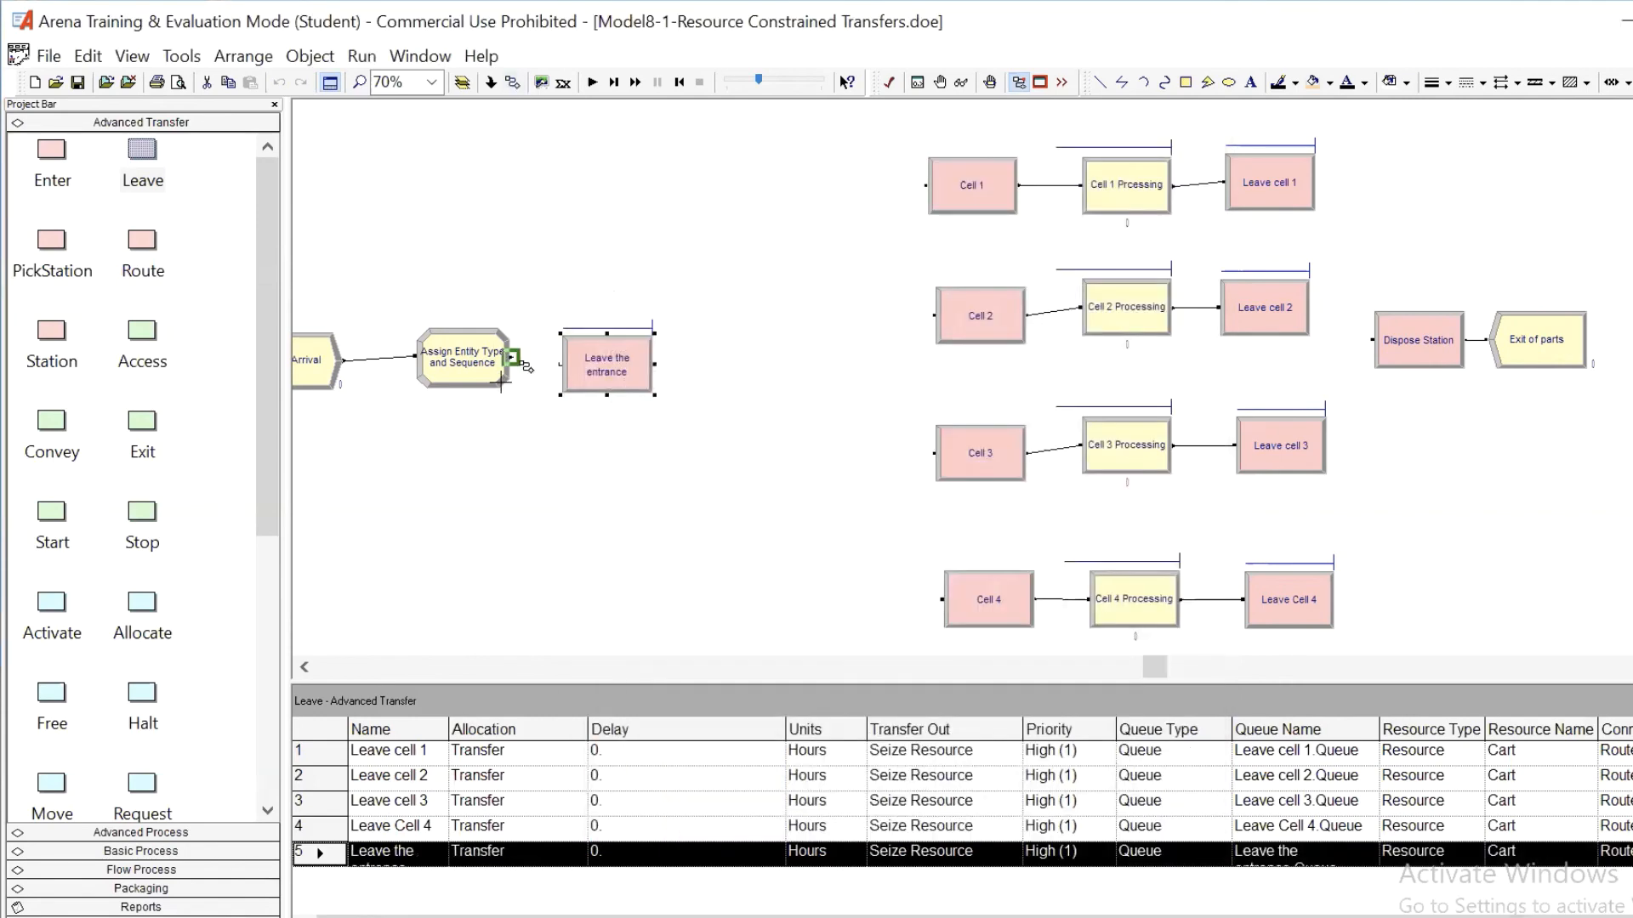
left_click(510, 357)
left_click(561, 364)
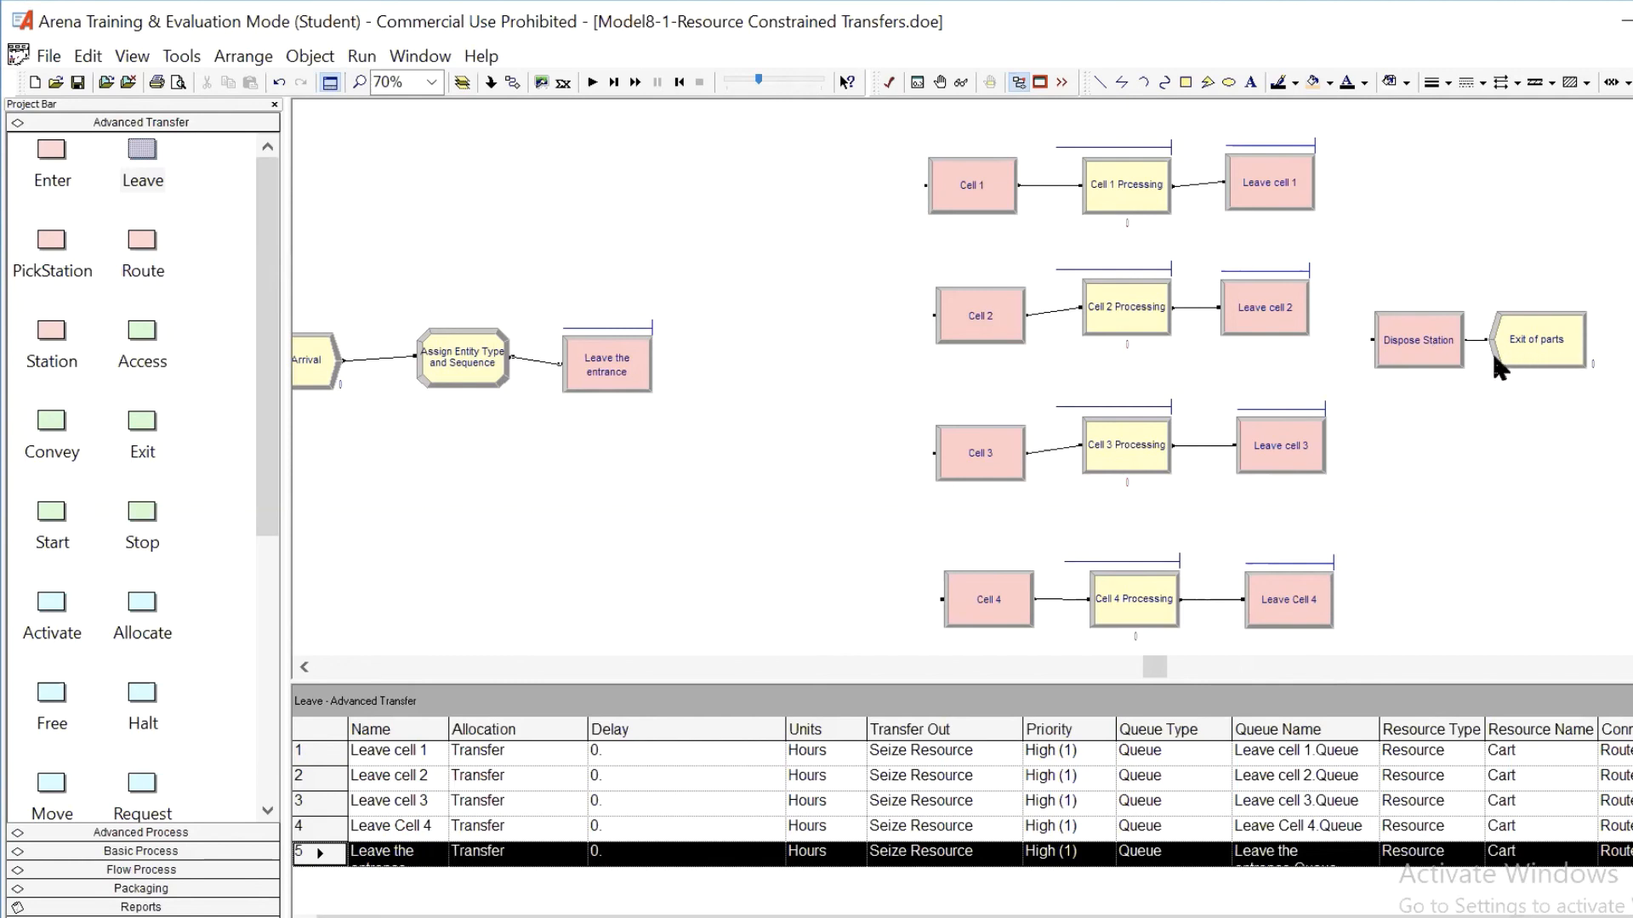
Replace the Dispose Station module with a new Enter module placed before Exit of parts.
left_click(1418, 352)
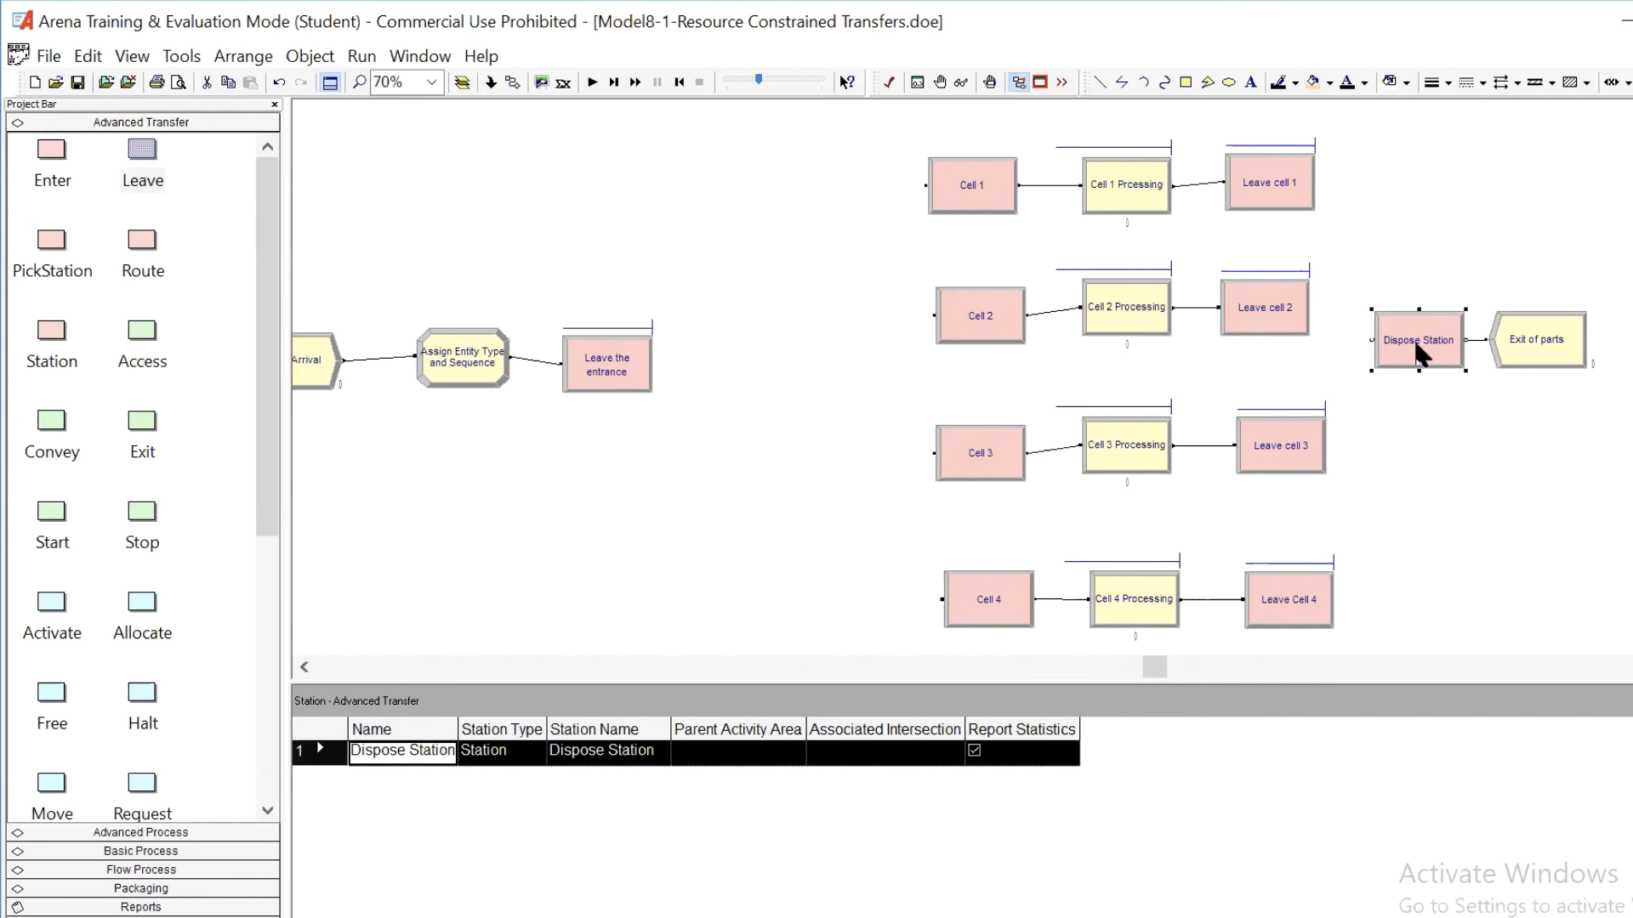
key("Delete")
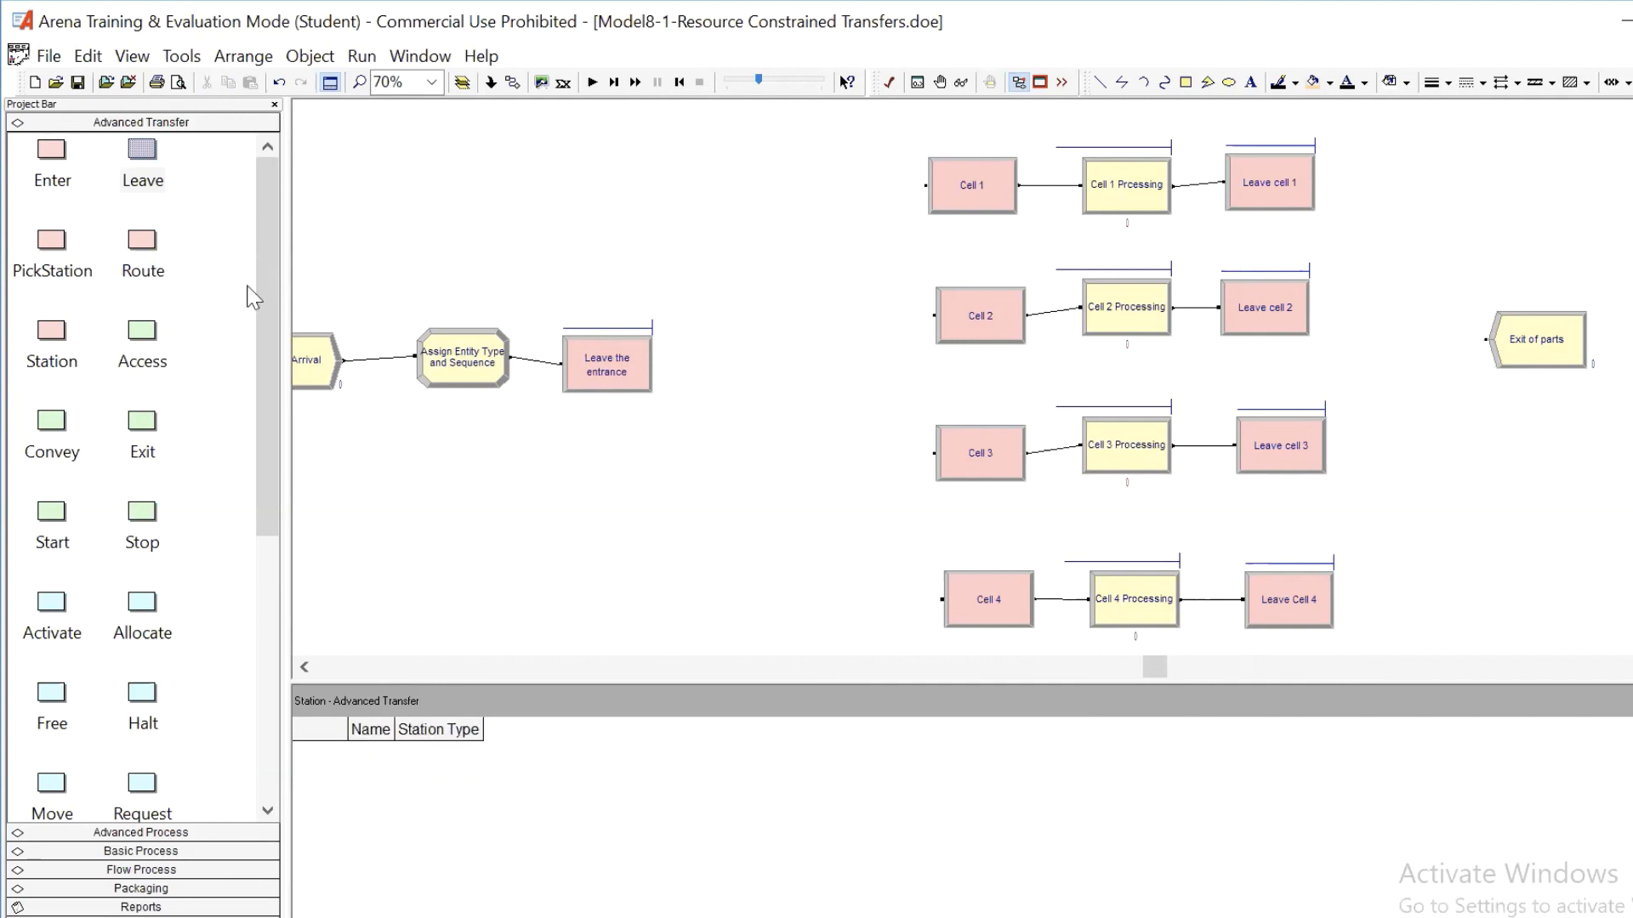
left_click_drag(44, 155, 1380, 340)
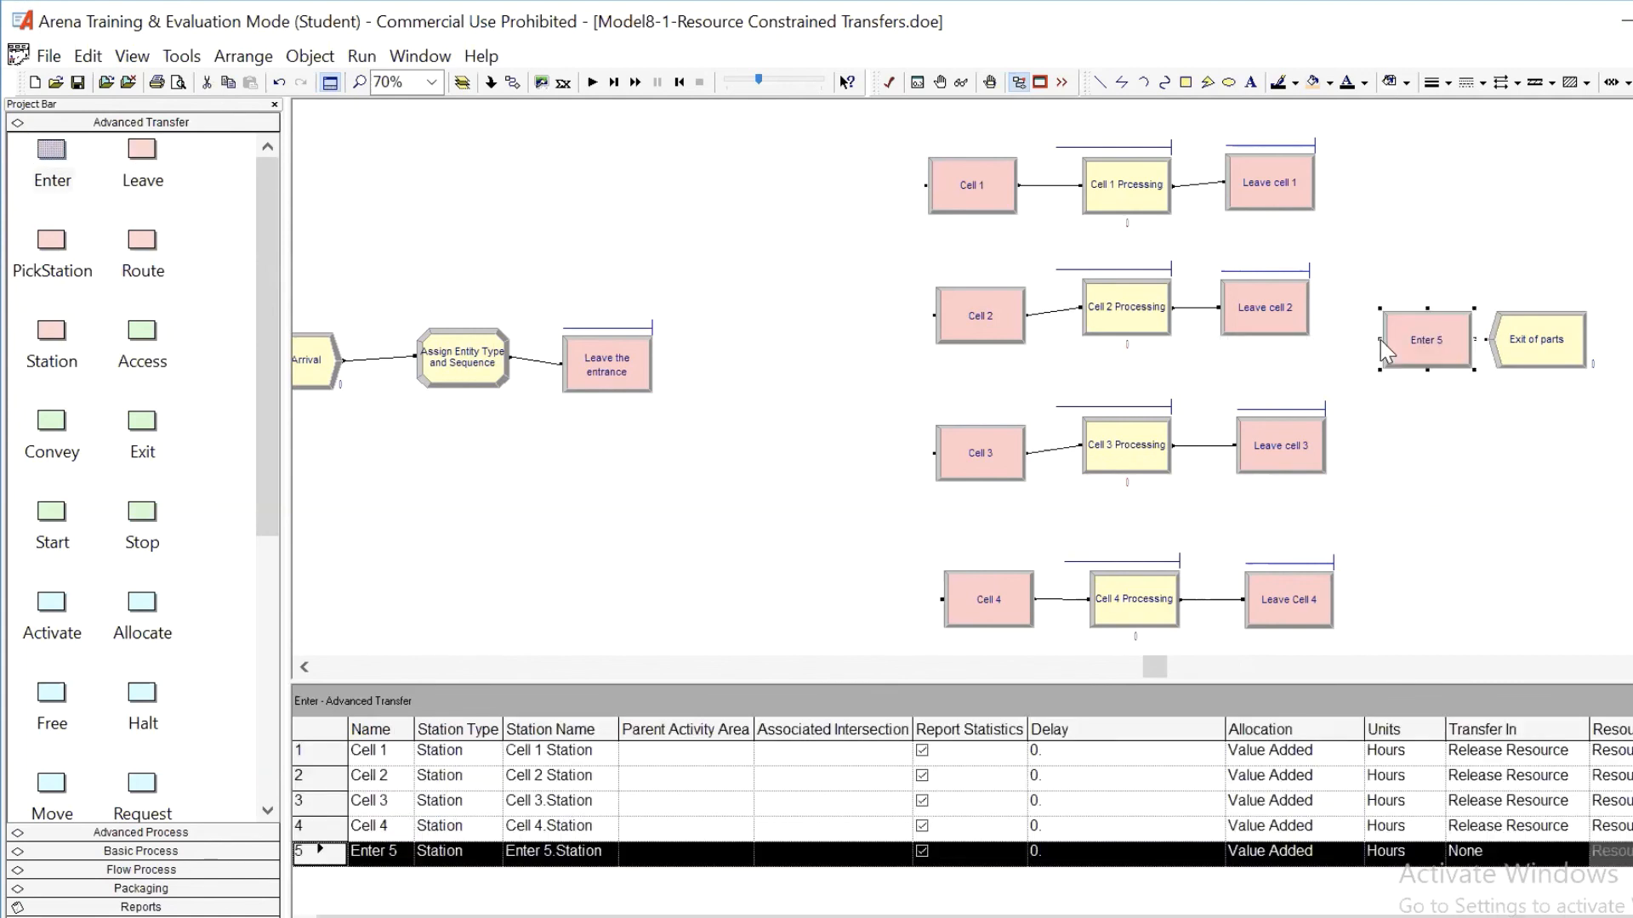
Set the new Enter module's station name to Dispose Station, matching the last step of the Part 1 Sequence.
left_click(267, 798)
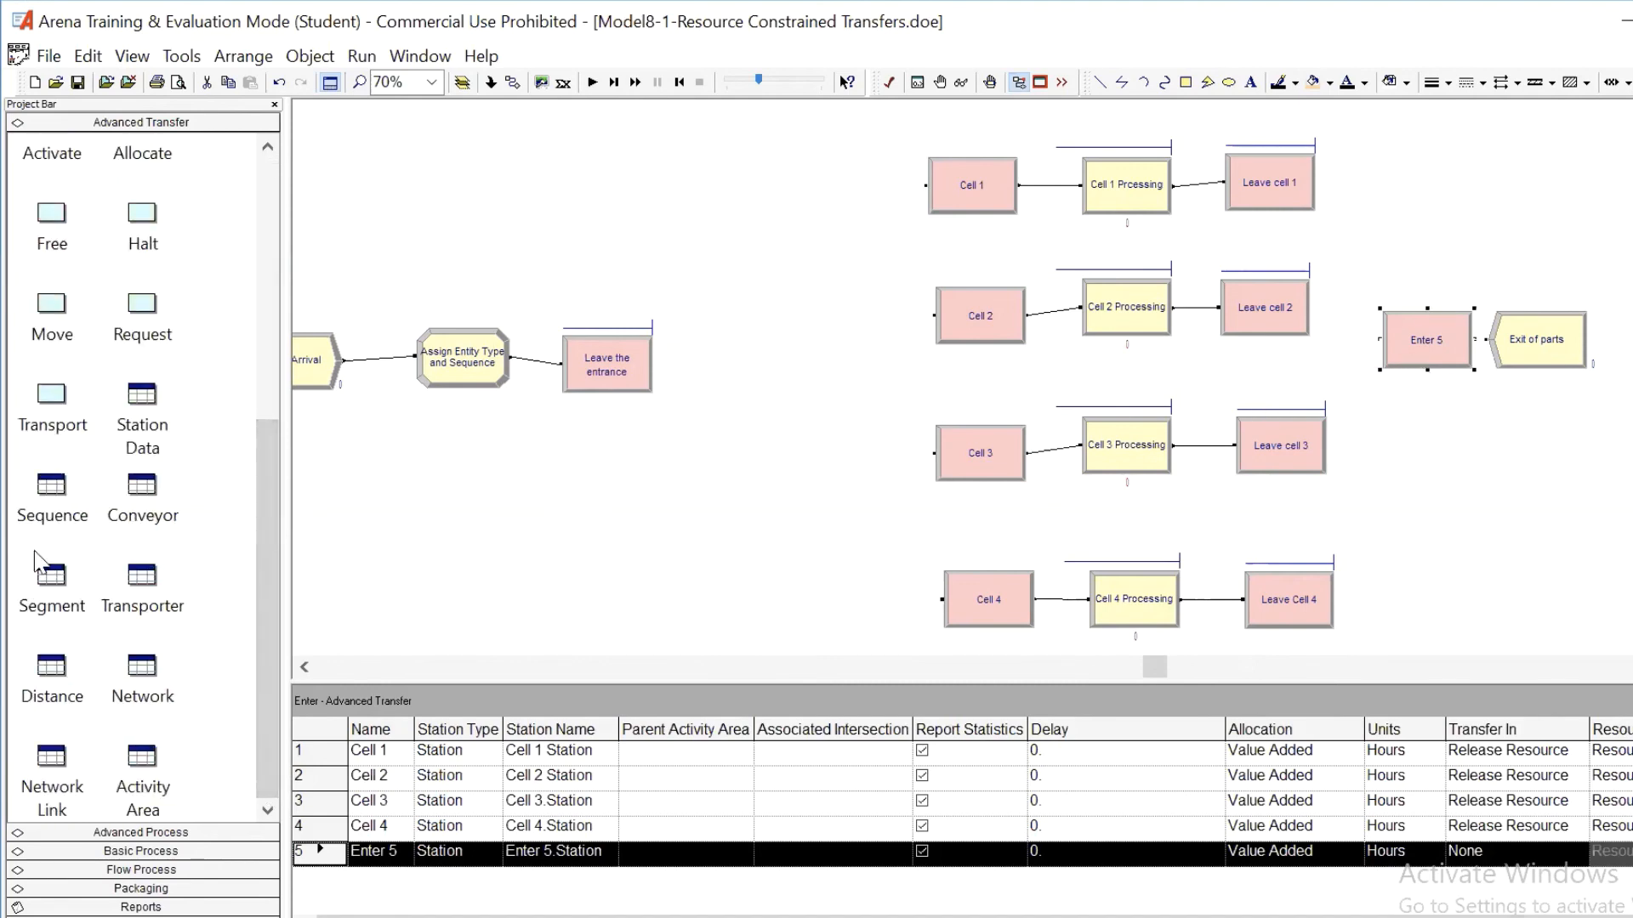
left_click(57, 509)
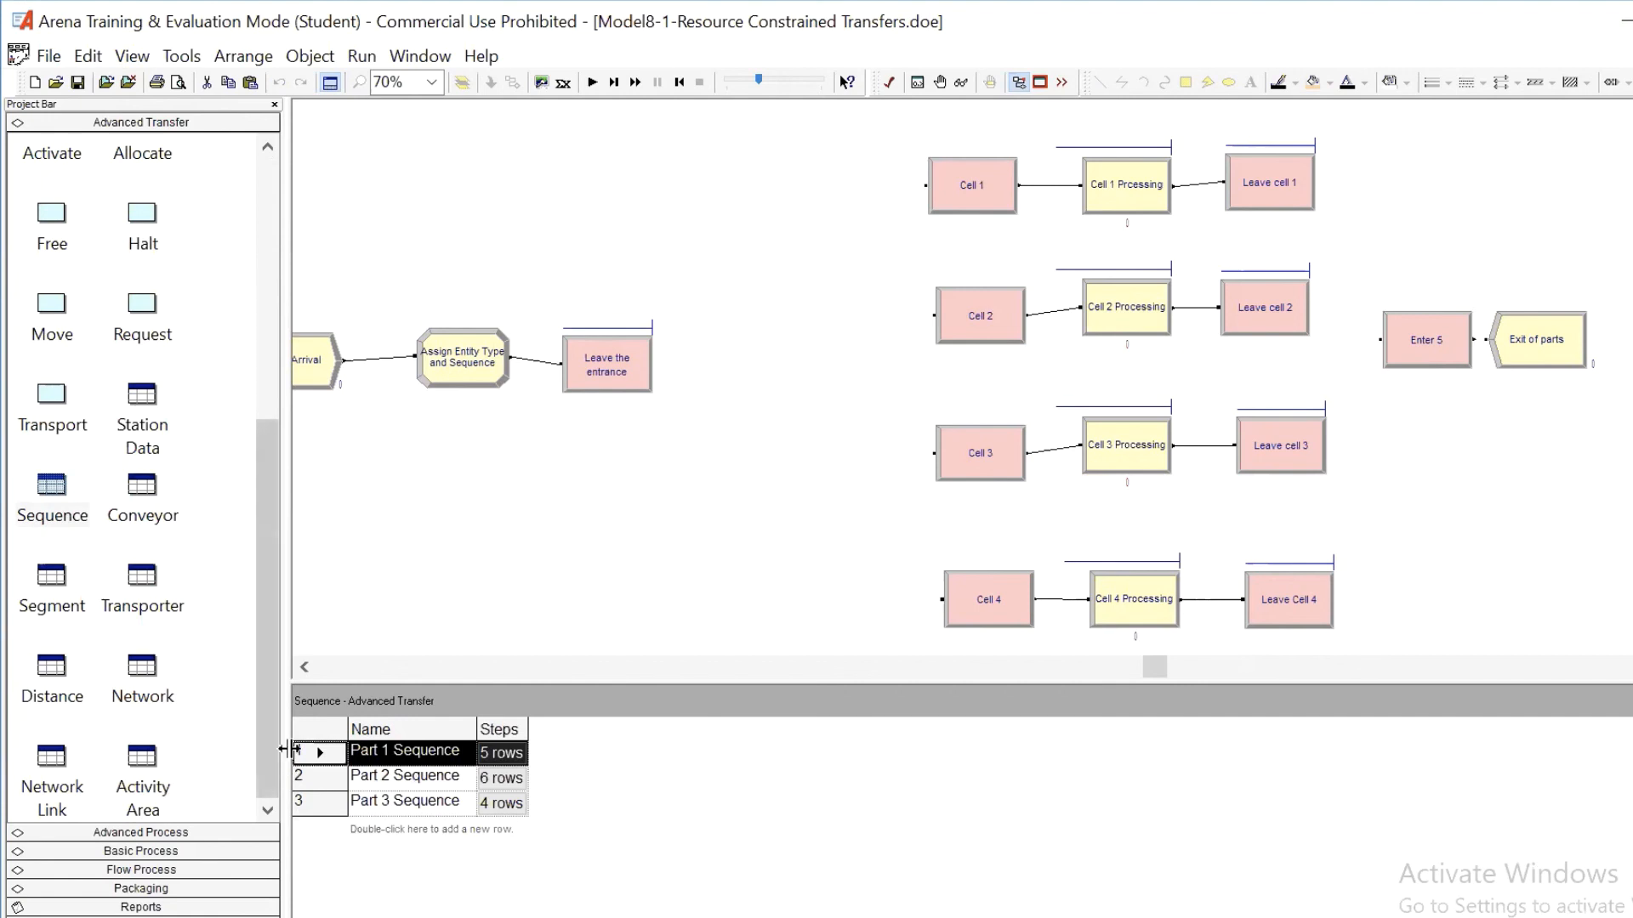
double_click(319, 755)
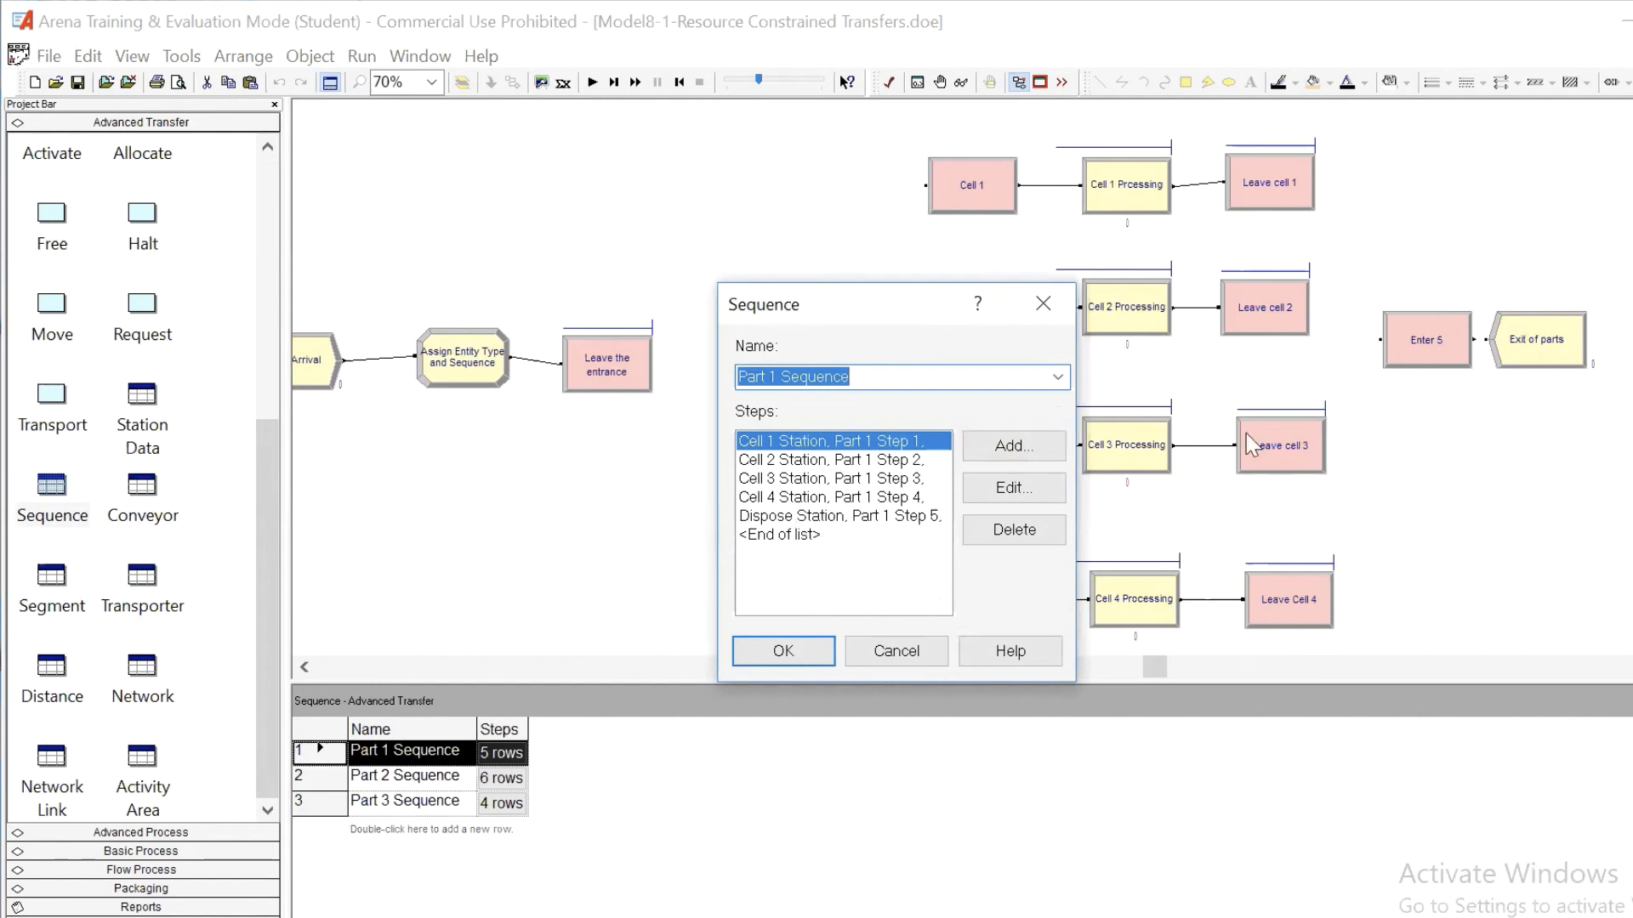
left_click(889, 657)
double_click(1440, 357)
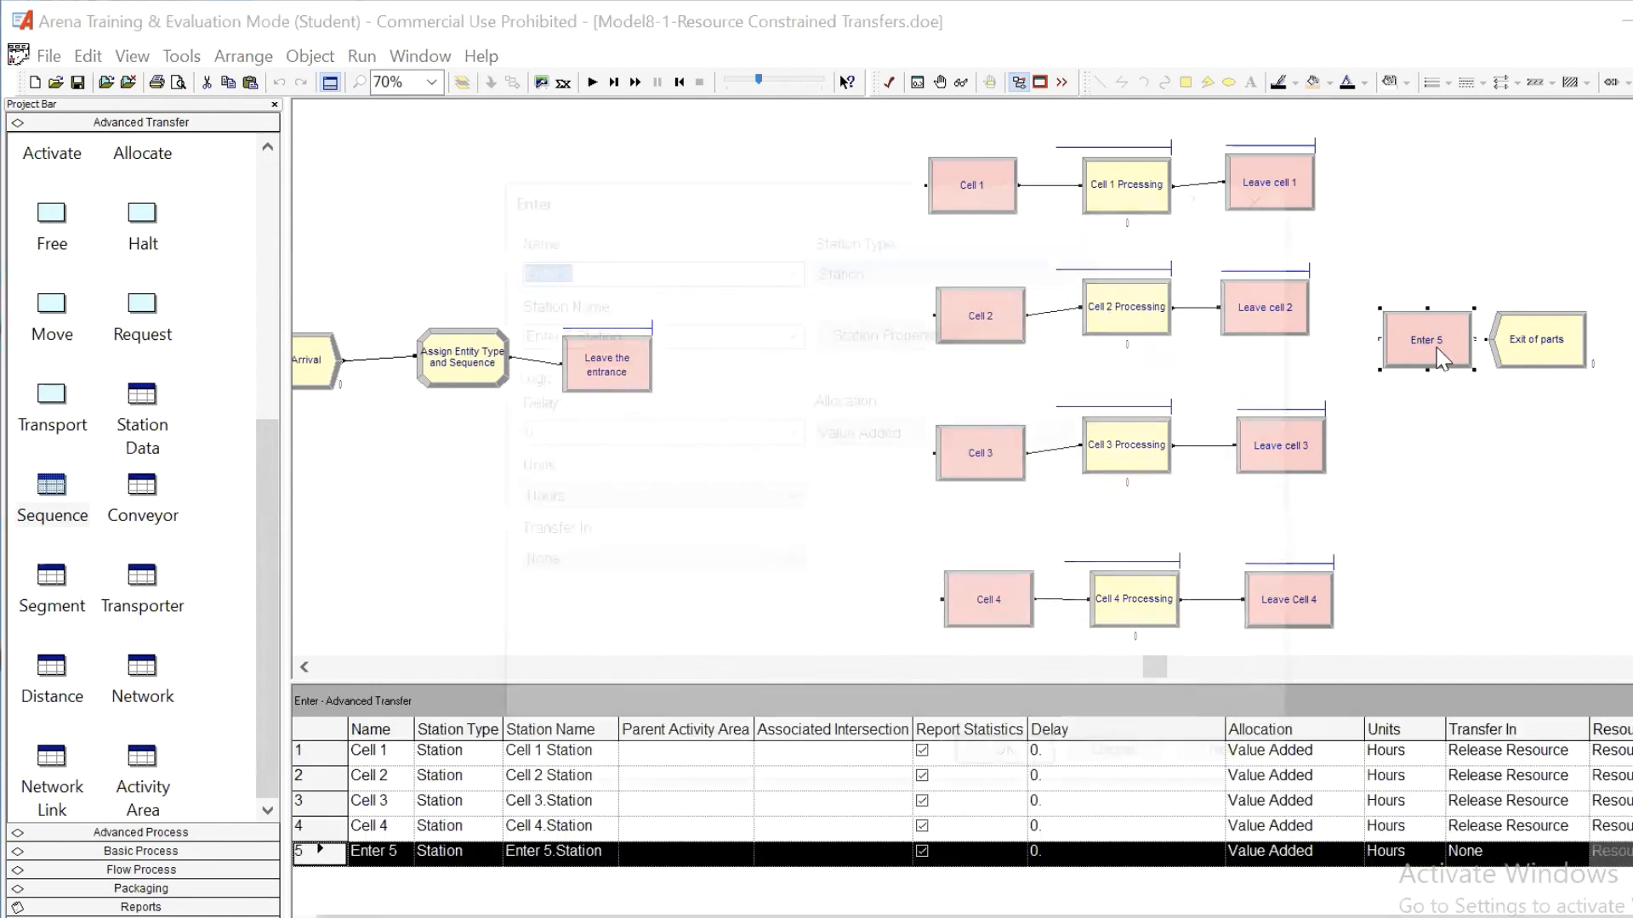
left_click(651, 341)
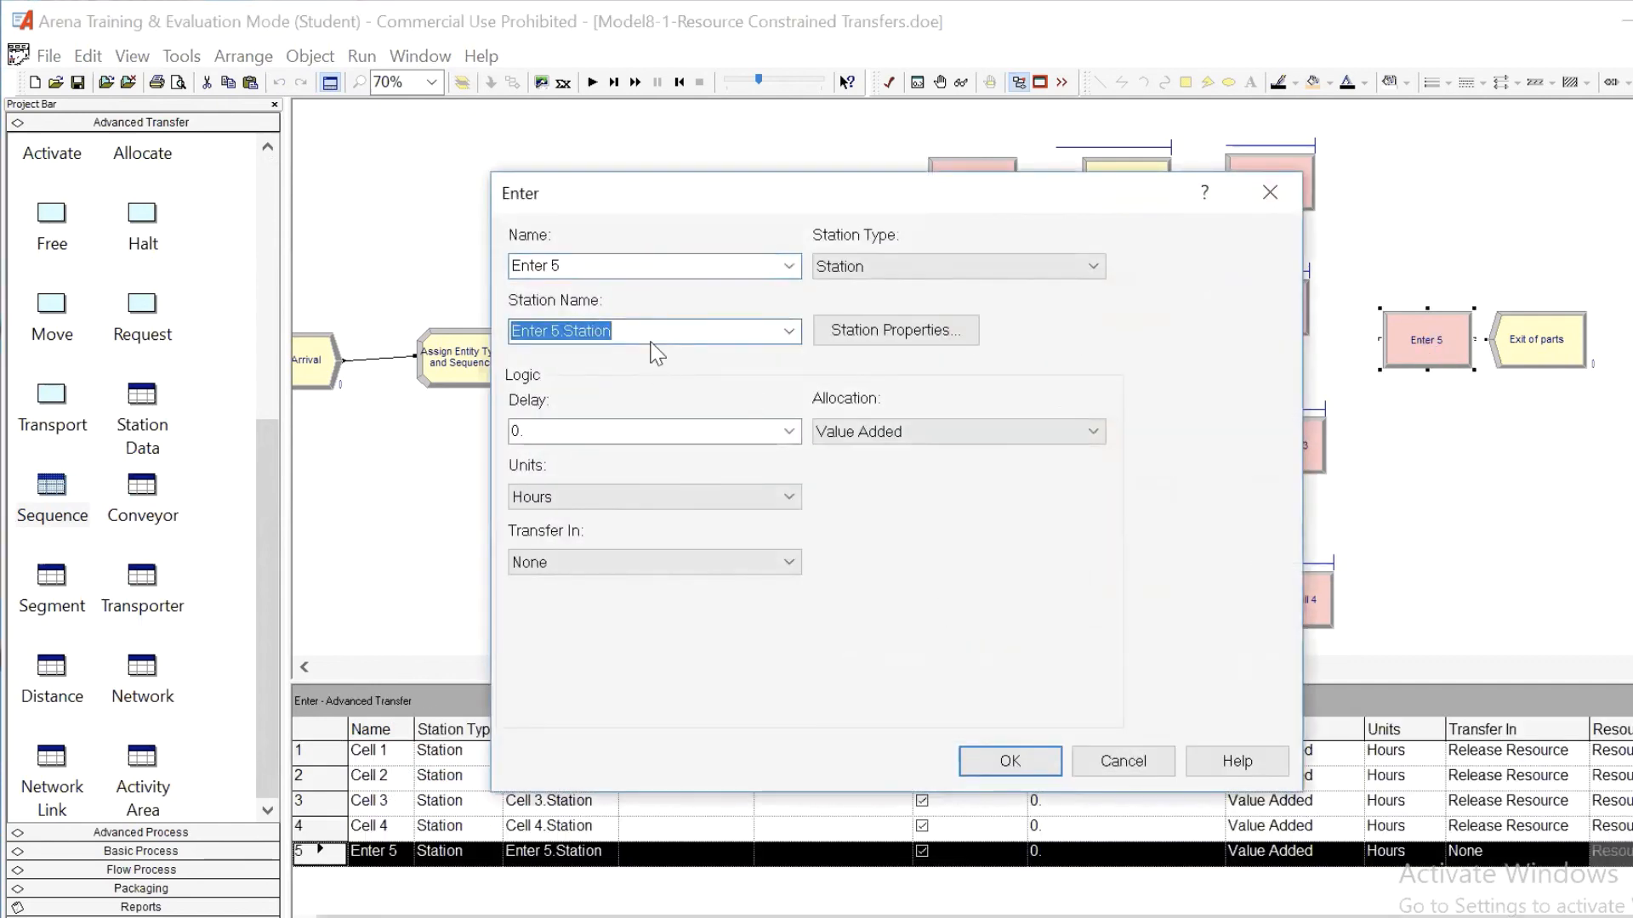
type("Dispose ")
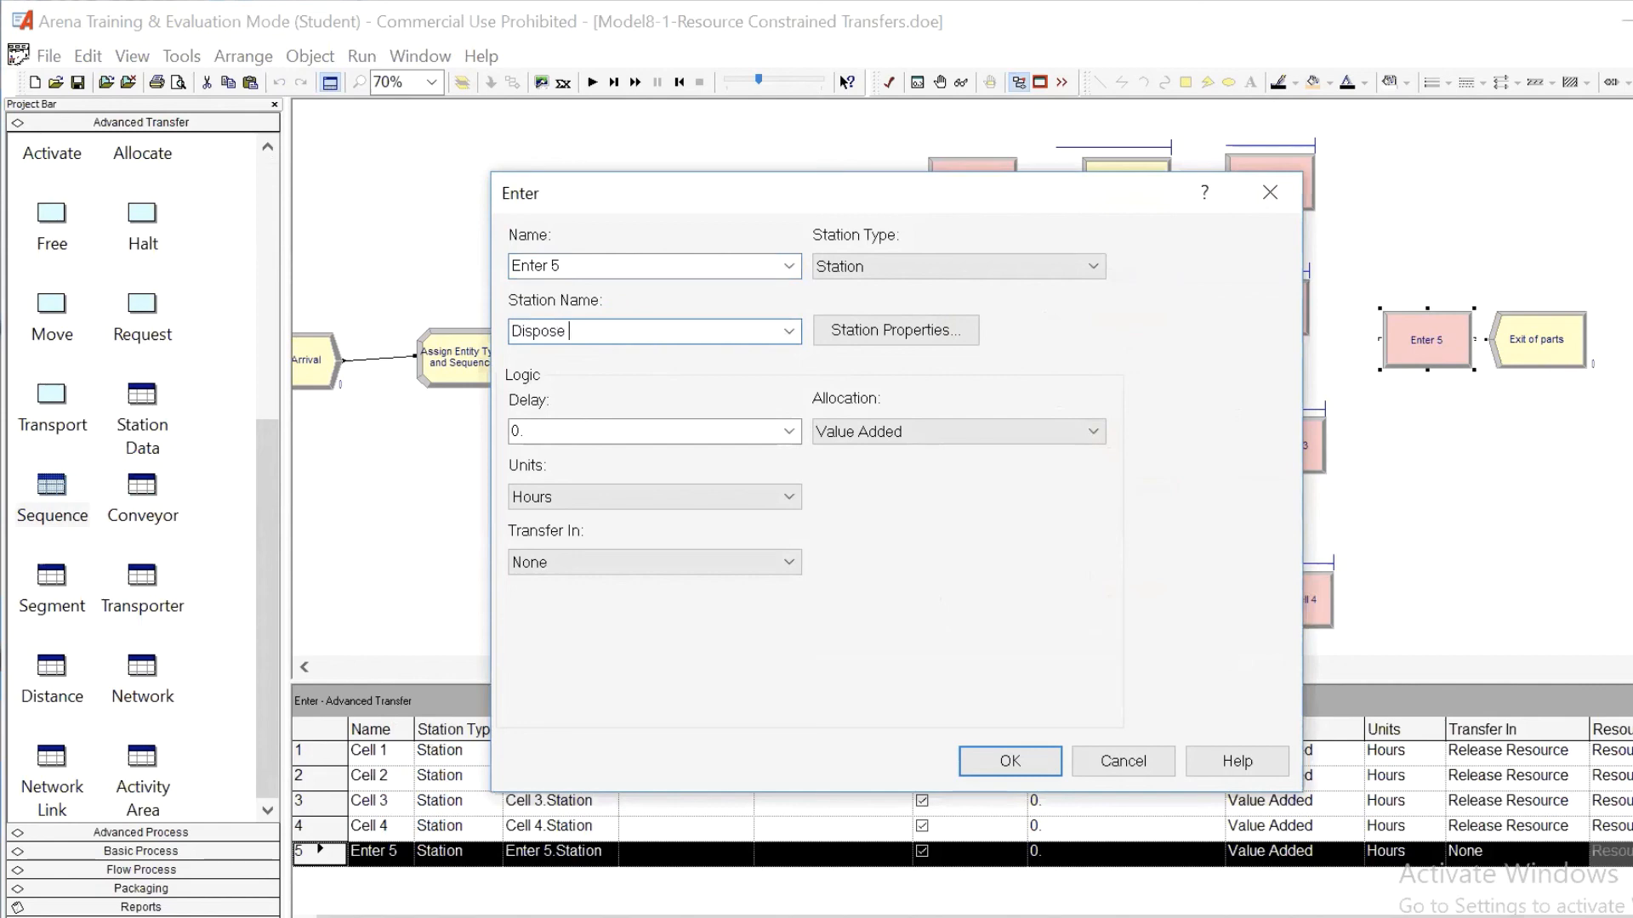
type("Station")
Name the new Enter module Dispose of manufacturing.
double_click(648, 266)
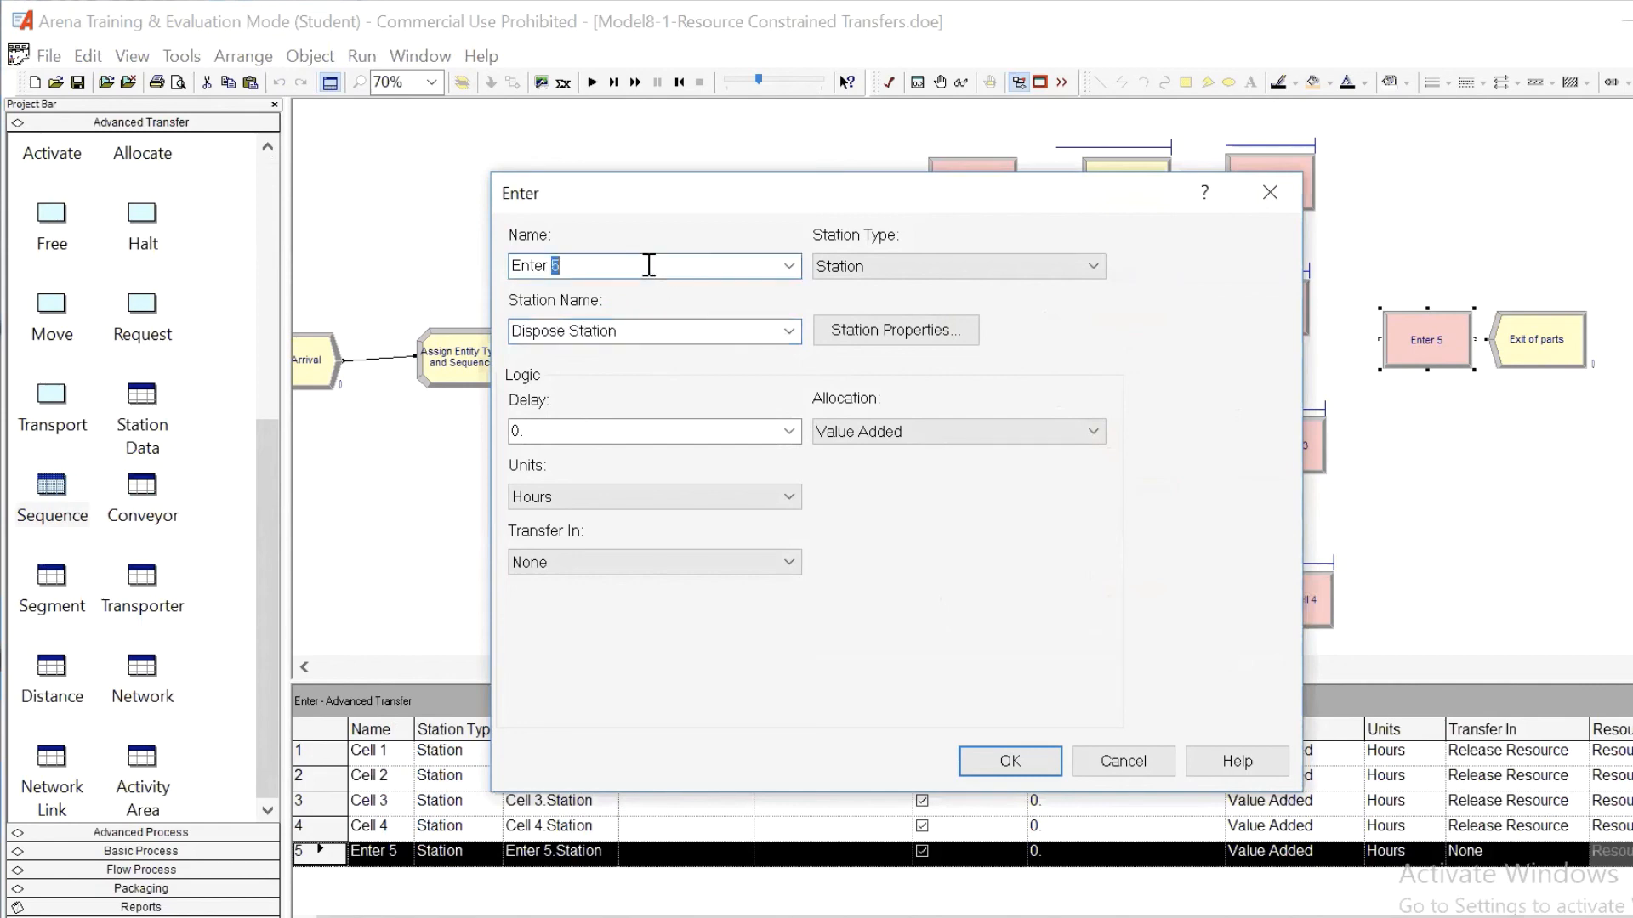
type("\\")
key("BackSpace")
key("BackSpace")
key("BackSpace")
key("BackSpace")
key("BackSpace")
key("BackSpace")
key("BackSpace")
type("Dispose of manu")
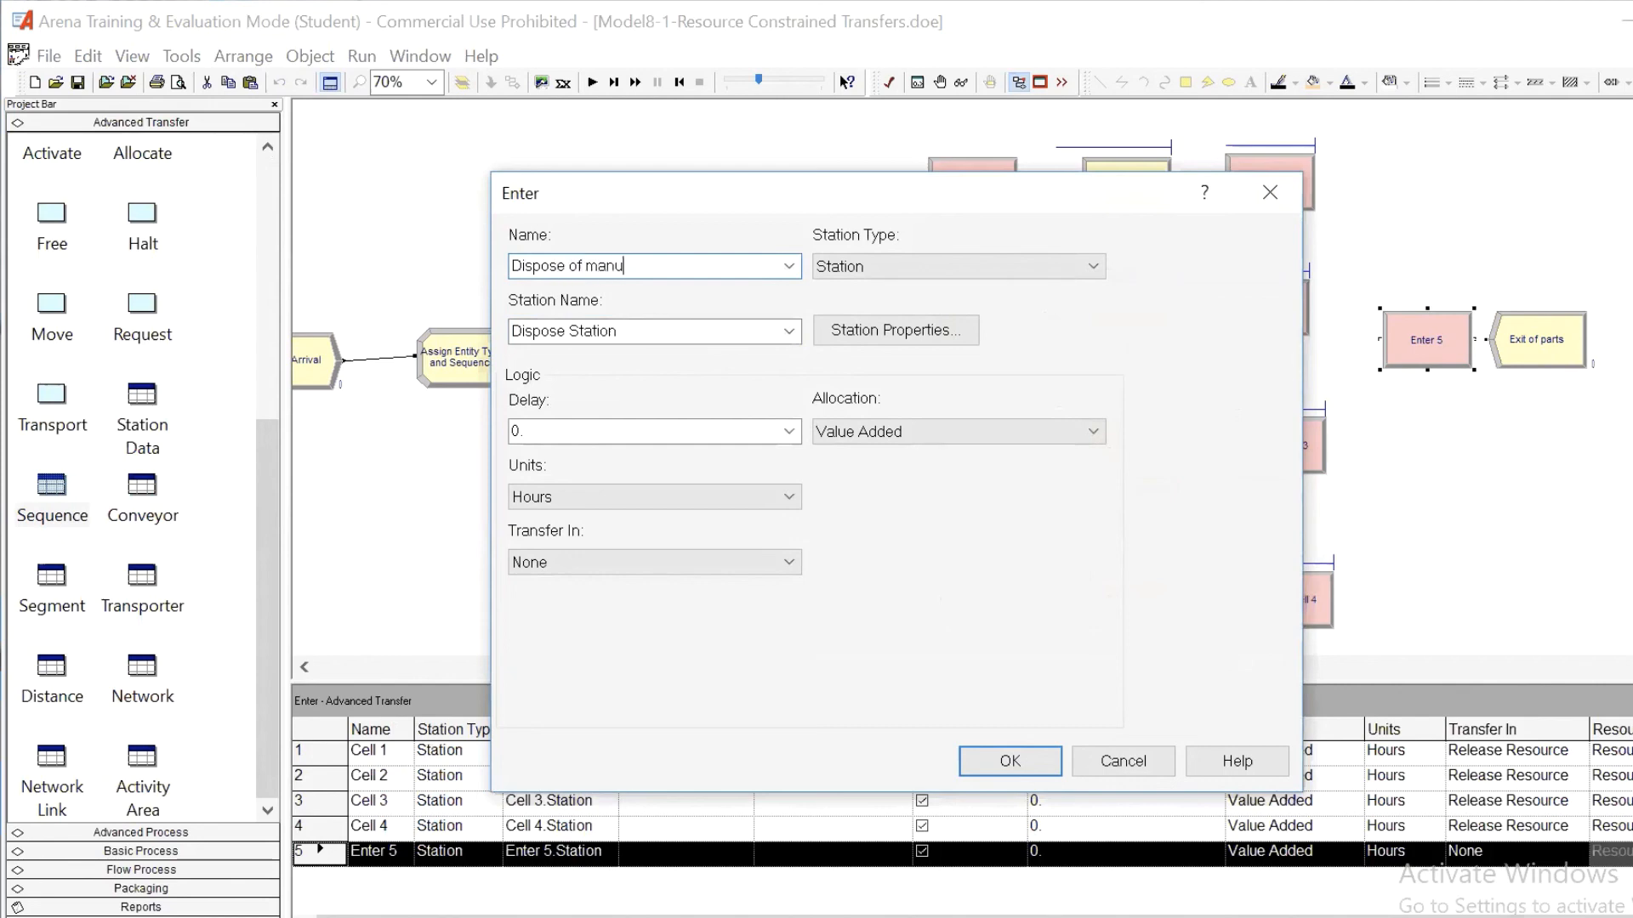
type("facturing")
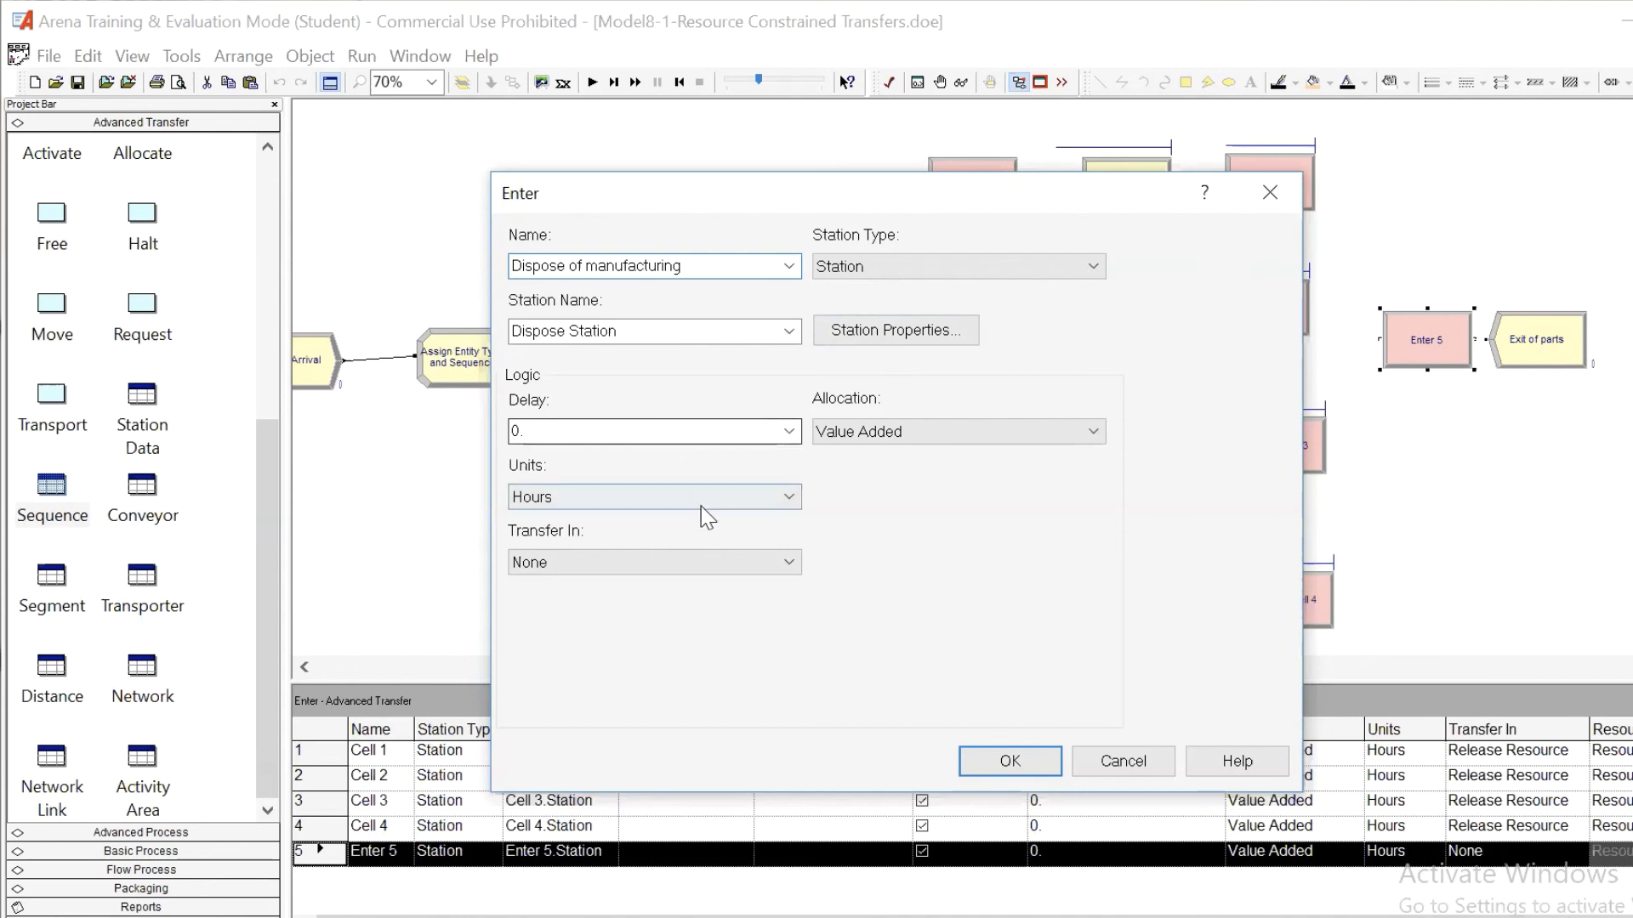
Set the Dispose of manufacturing module's transfer in to Release Resource for the Cart, and connect the module to Exit of parts.
left_click(789, 567)
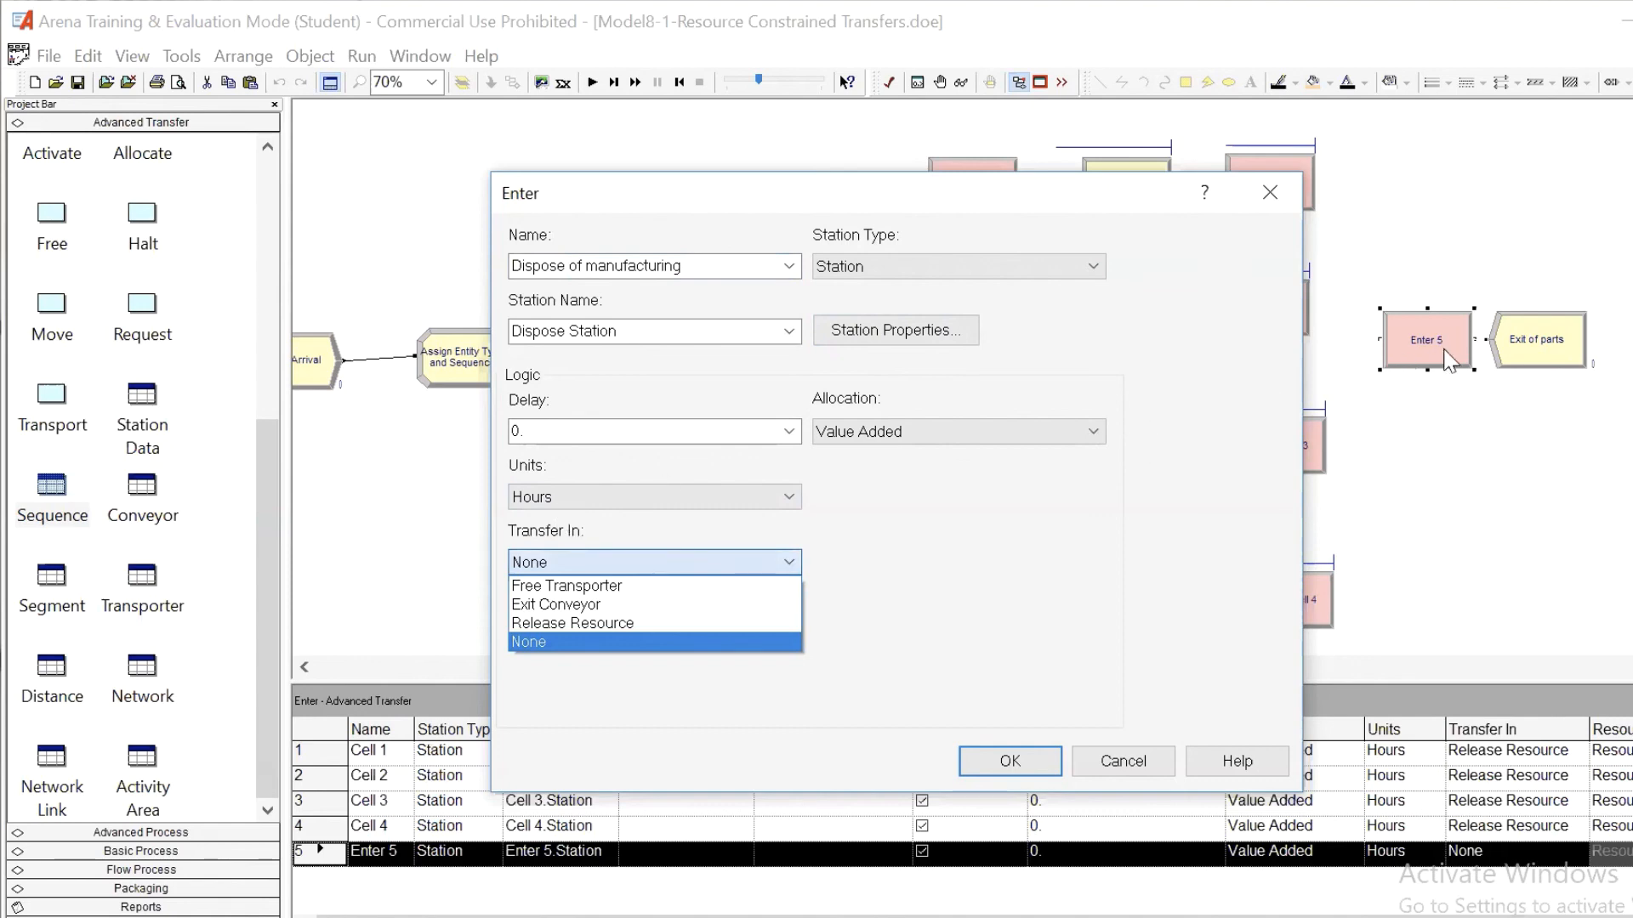
left_click(643, 624)
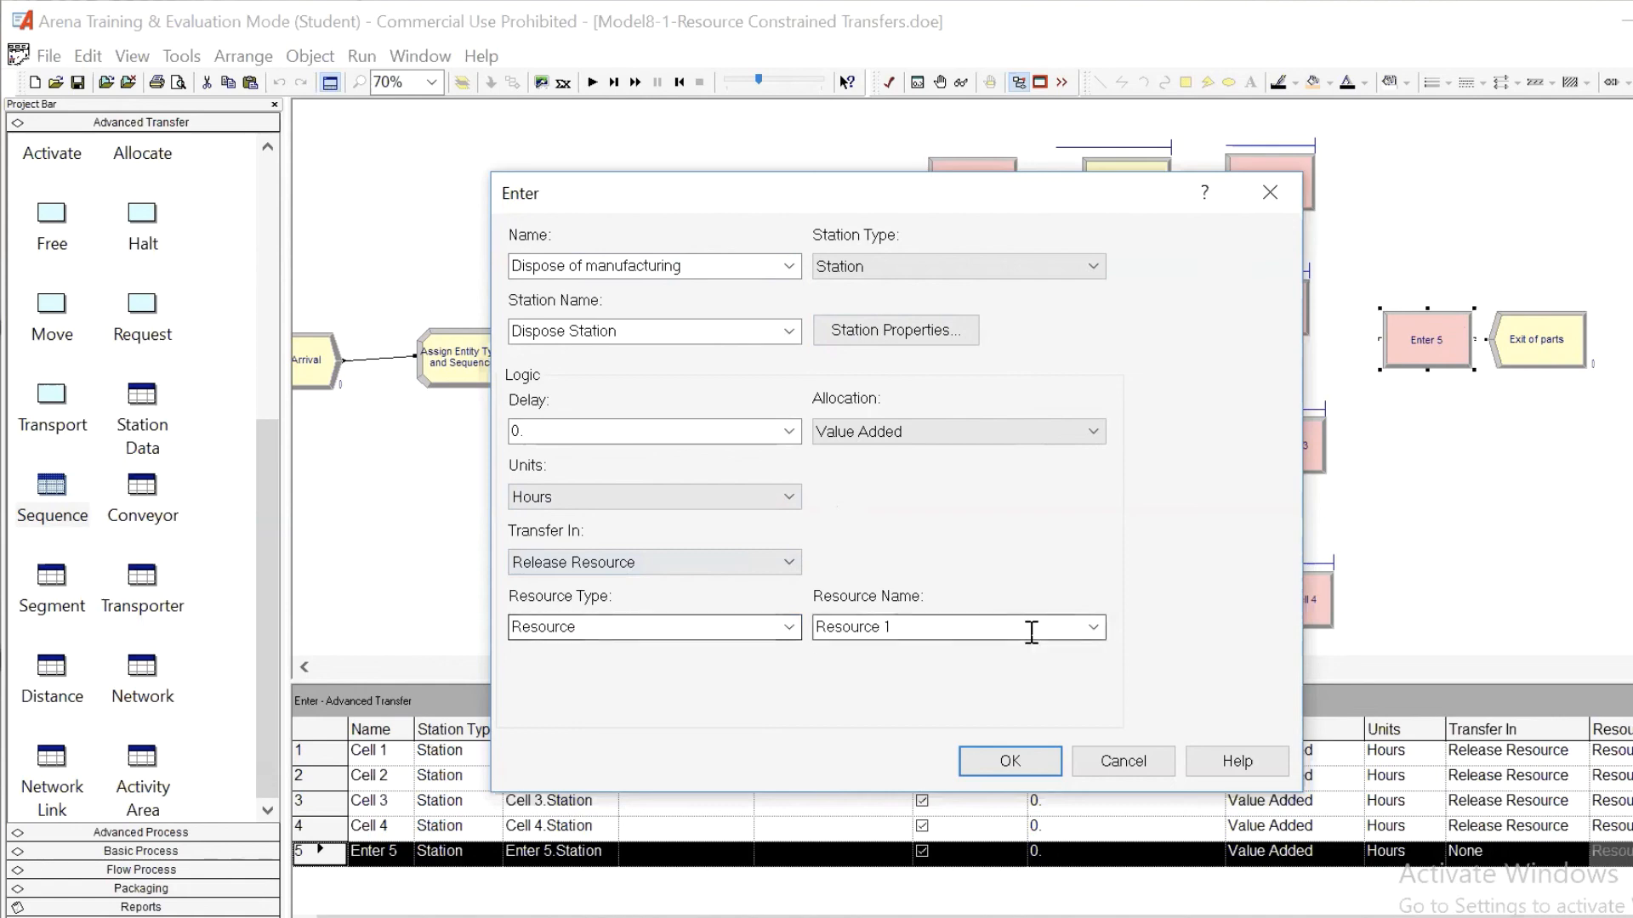
left_click(1094, 631)
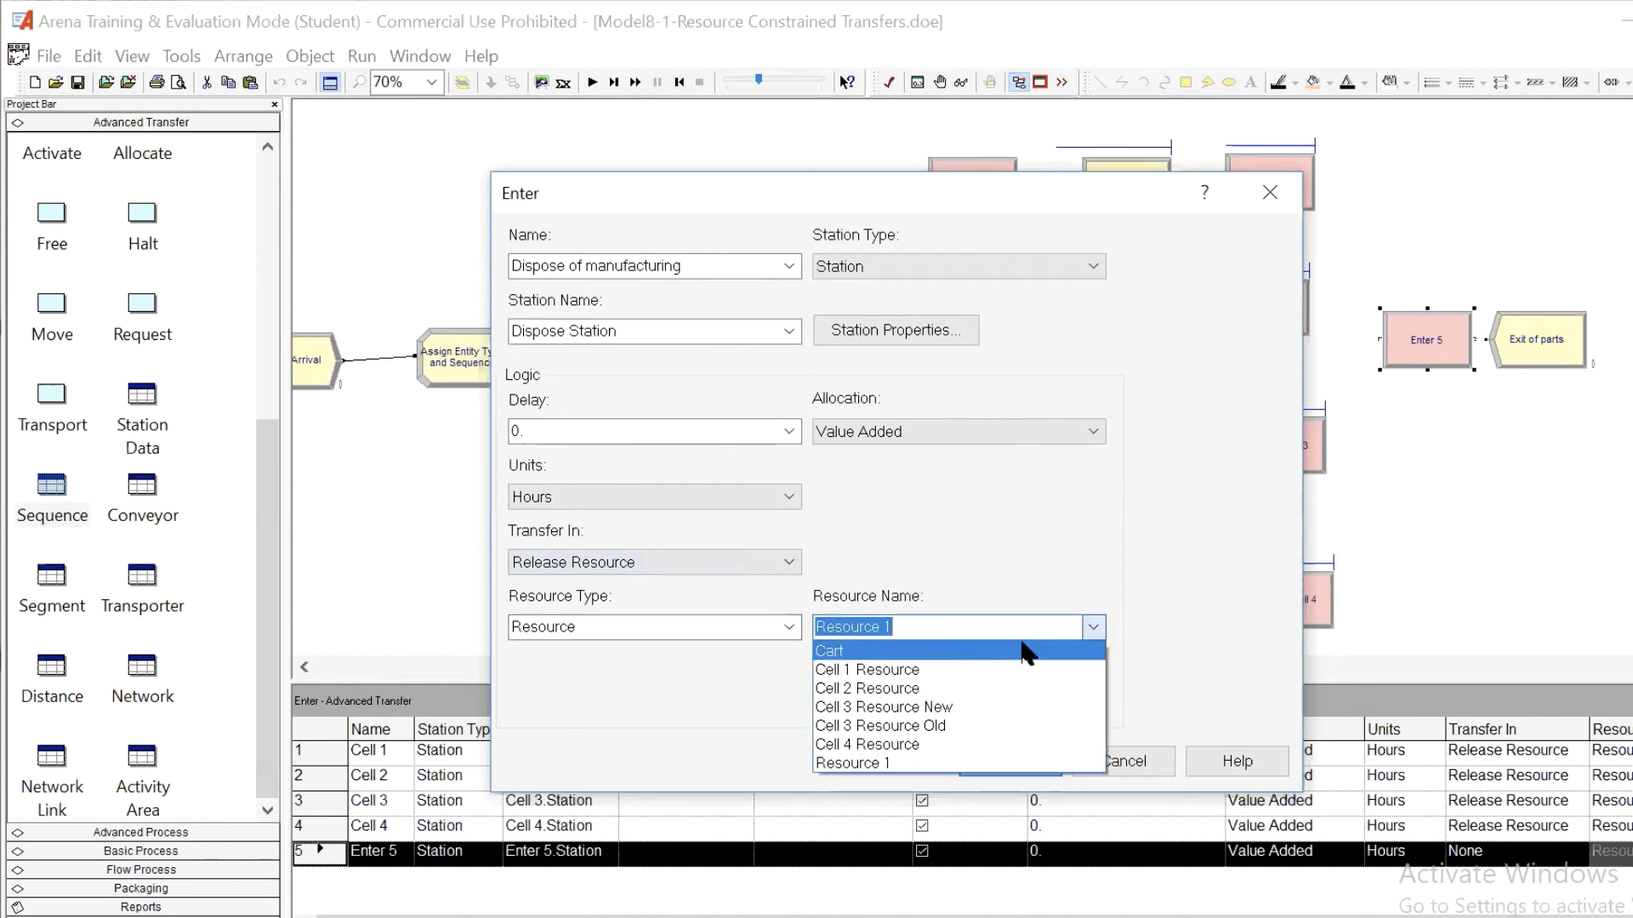
left_click(1021, 644)
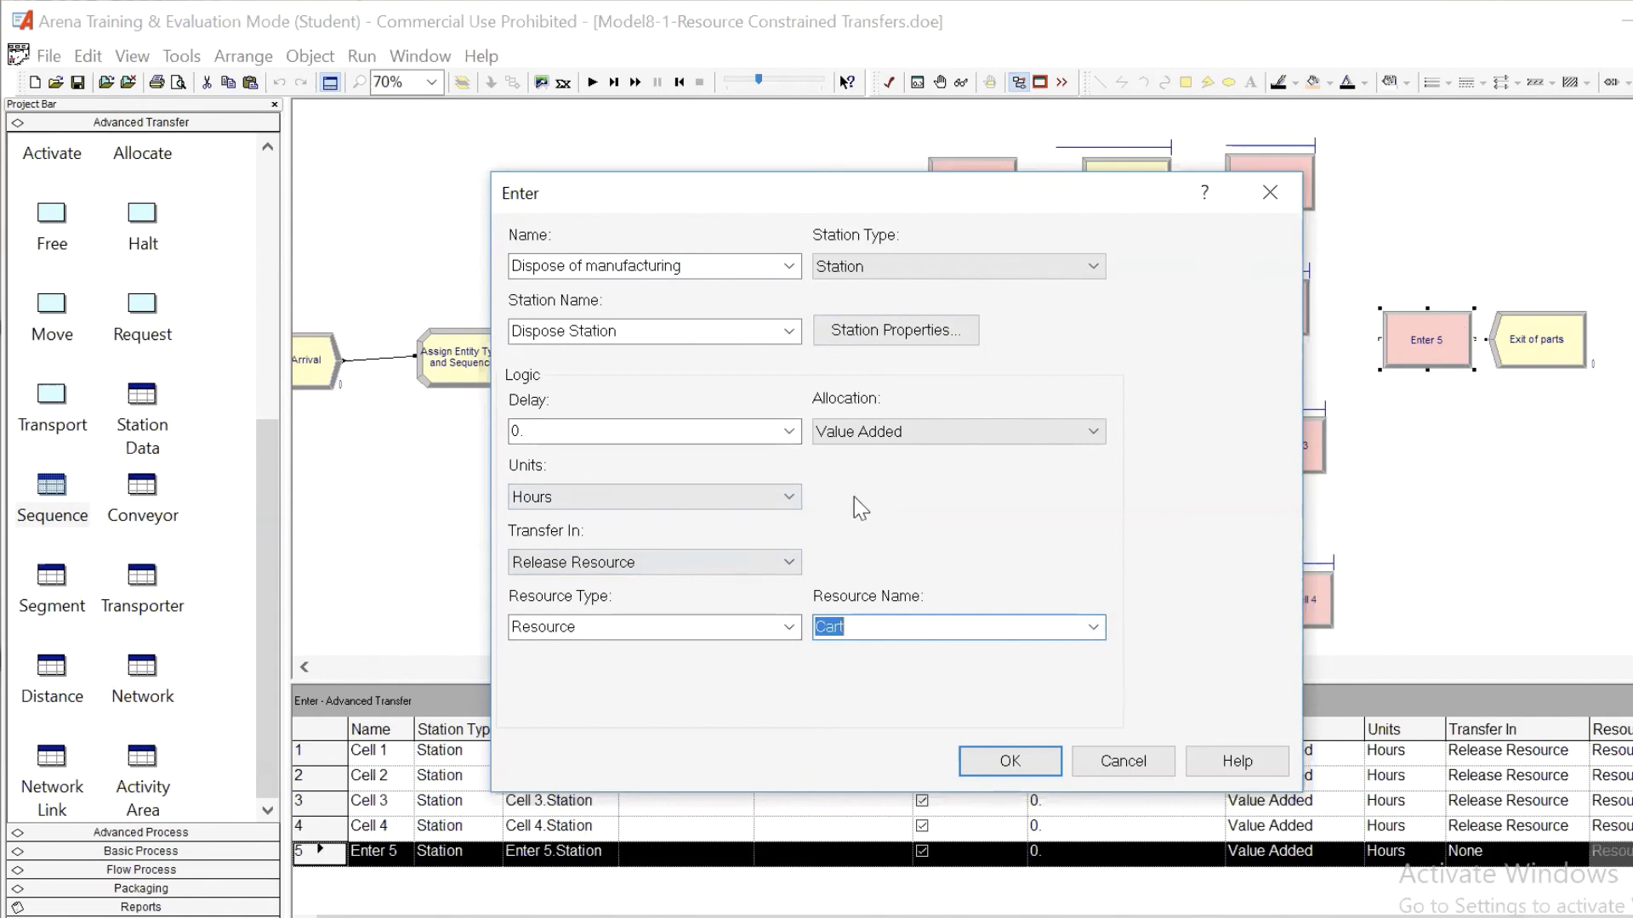
left_click(1016, 765)
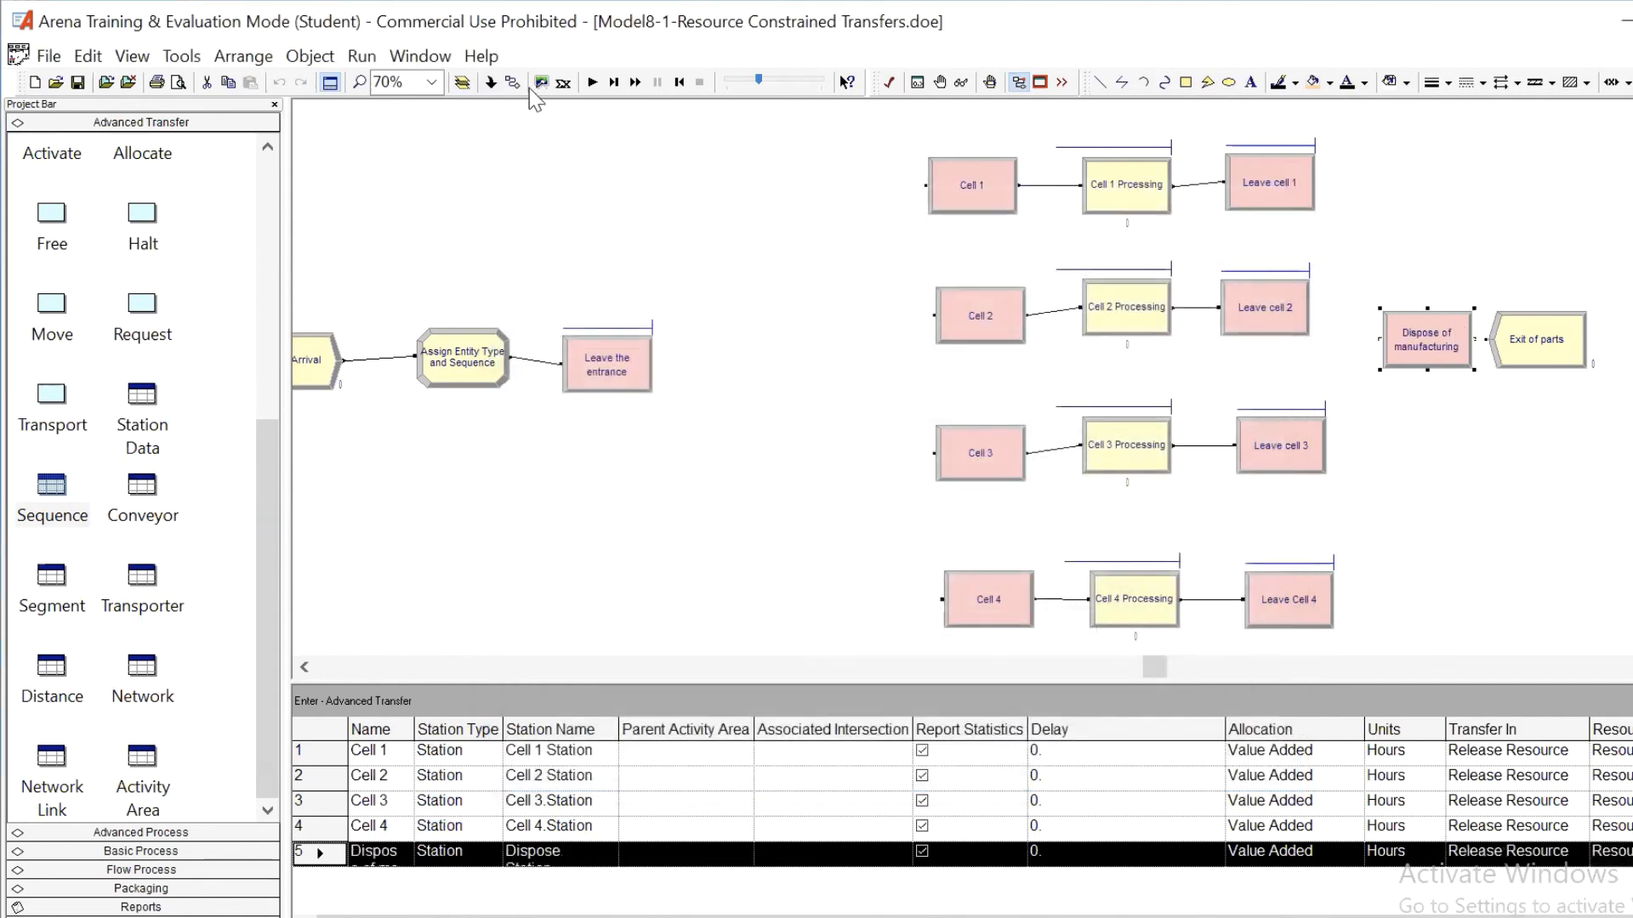
left_click(1474, 339)
left_click(1486, 340)
Check and accept the replication parameters in the run setup, and fast-forward the simulation to completion.
left_click(361, 56)
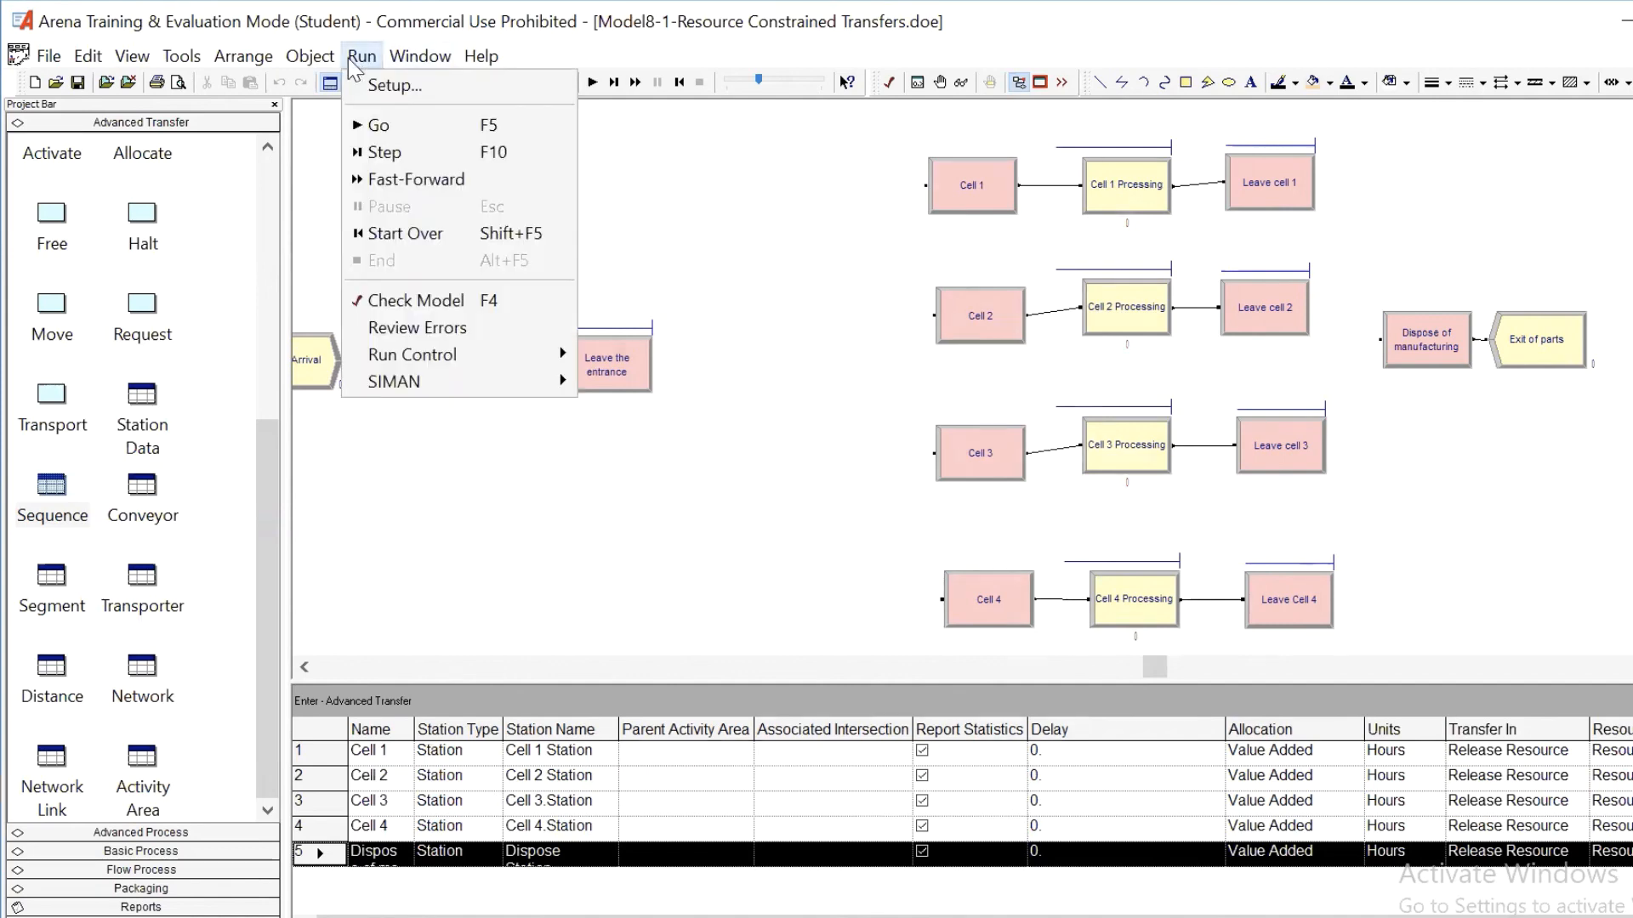
left_click(425, 79)
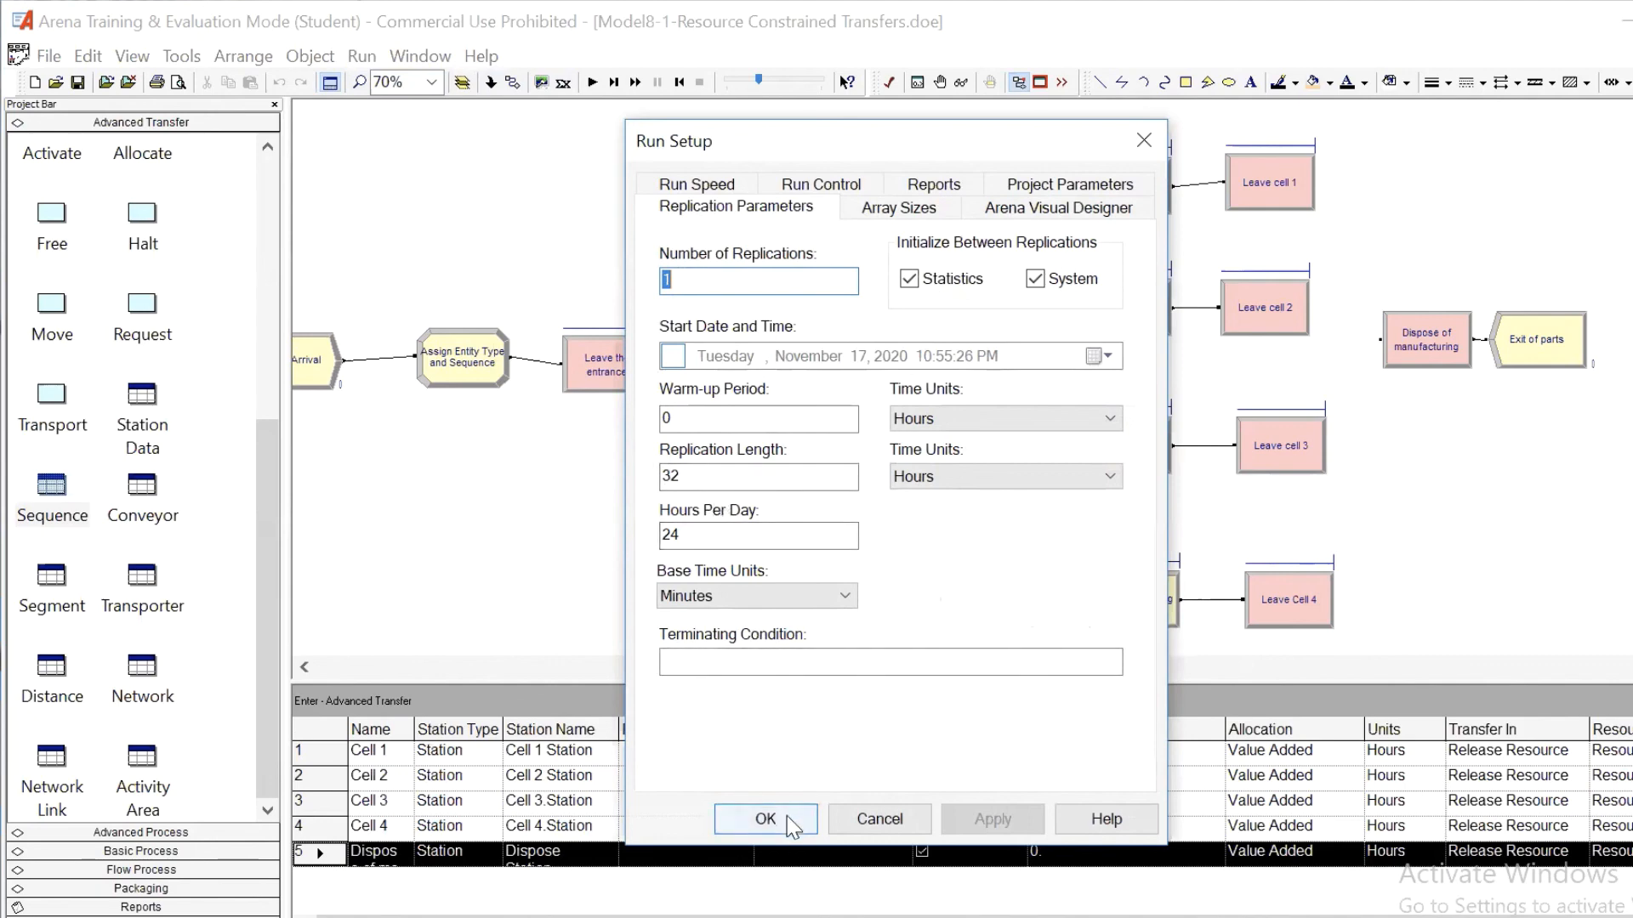
left_click(765, 819)
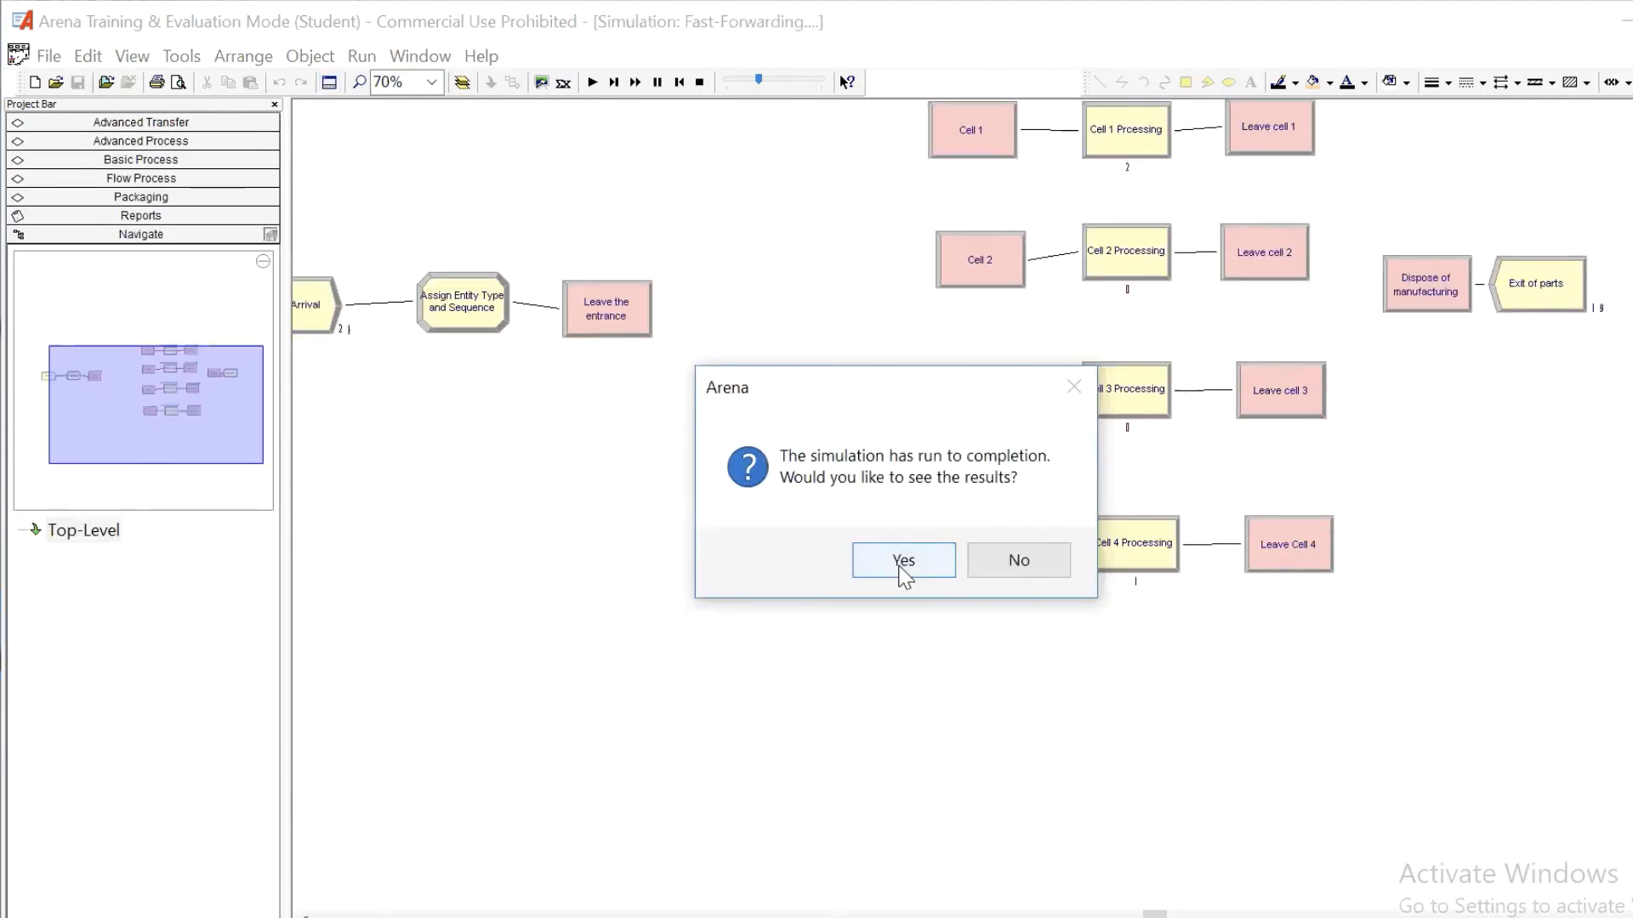
Open the simulation results and examine the Entity section's wait, transfer and total times for each part.
left_click(903, 565)
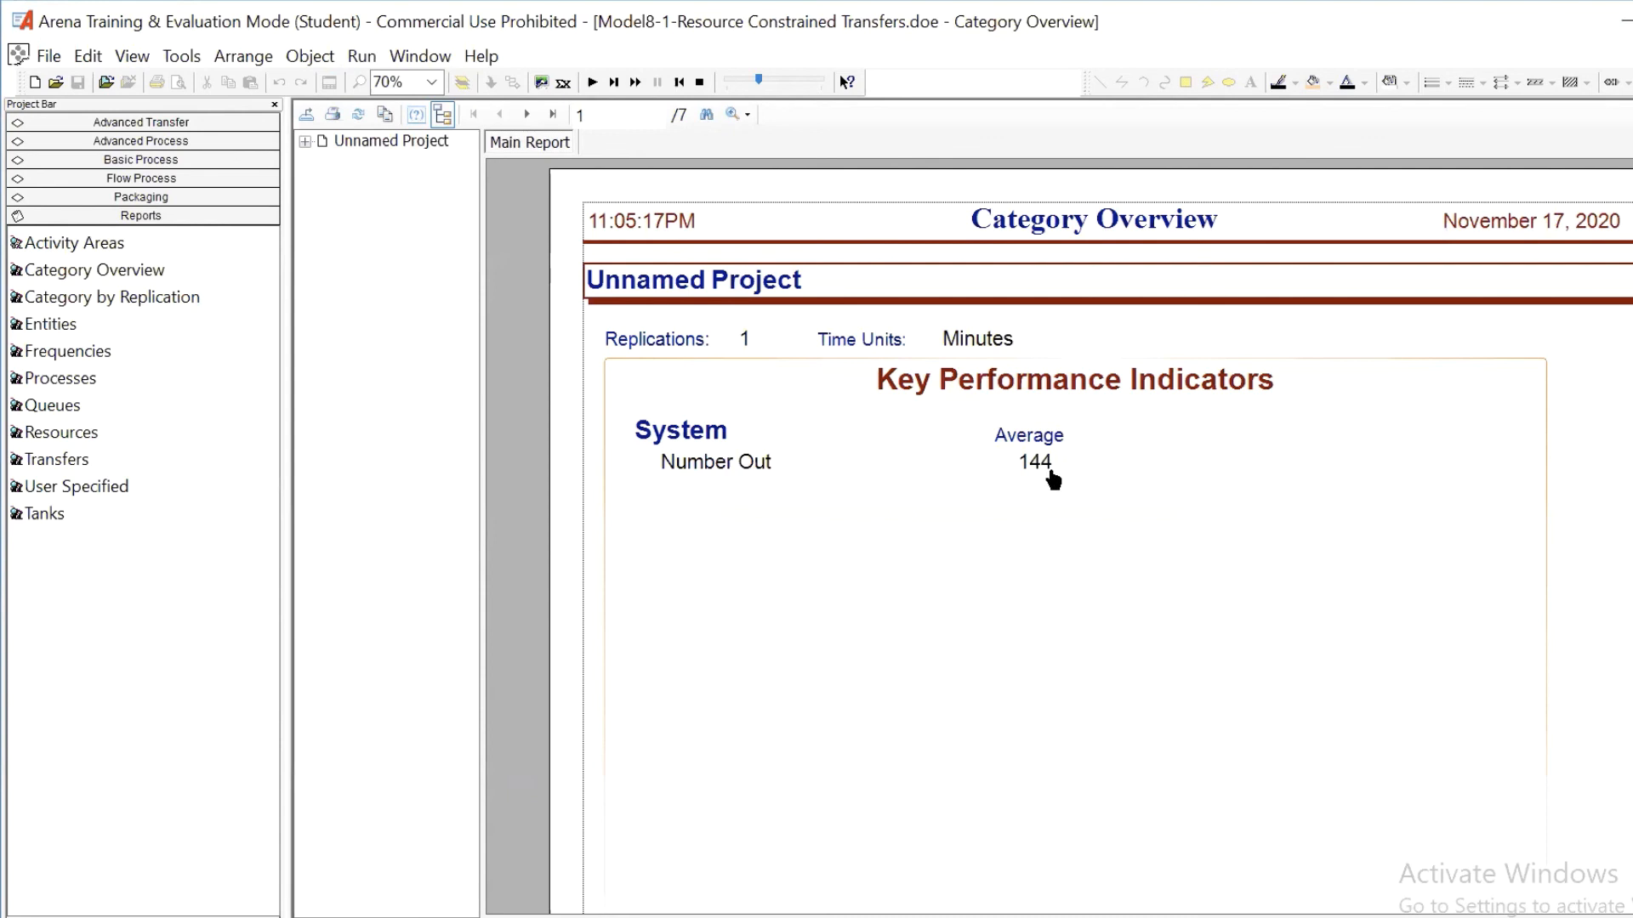
left_click(305, 142)
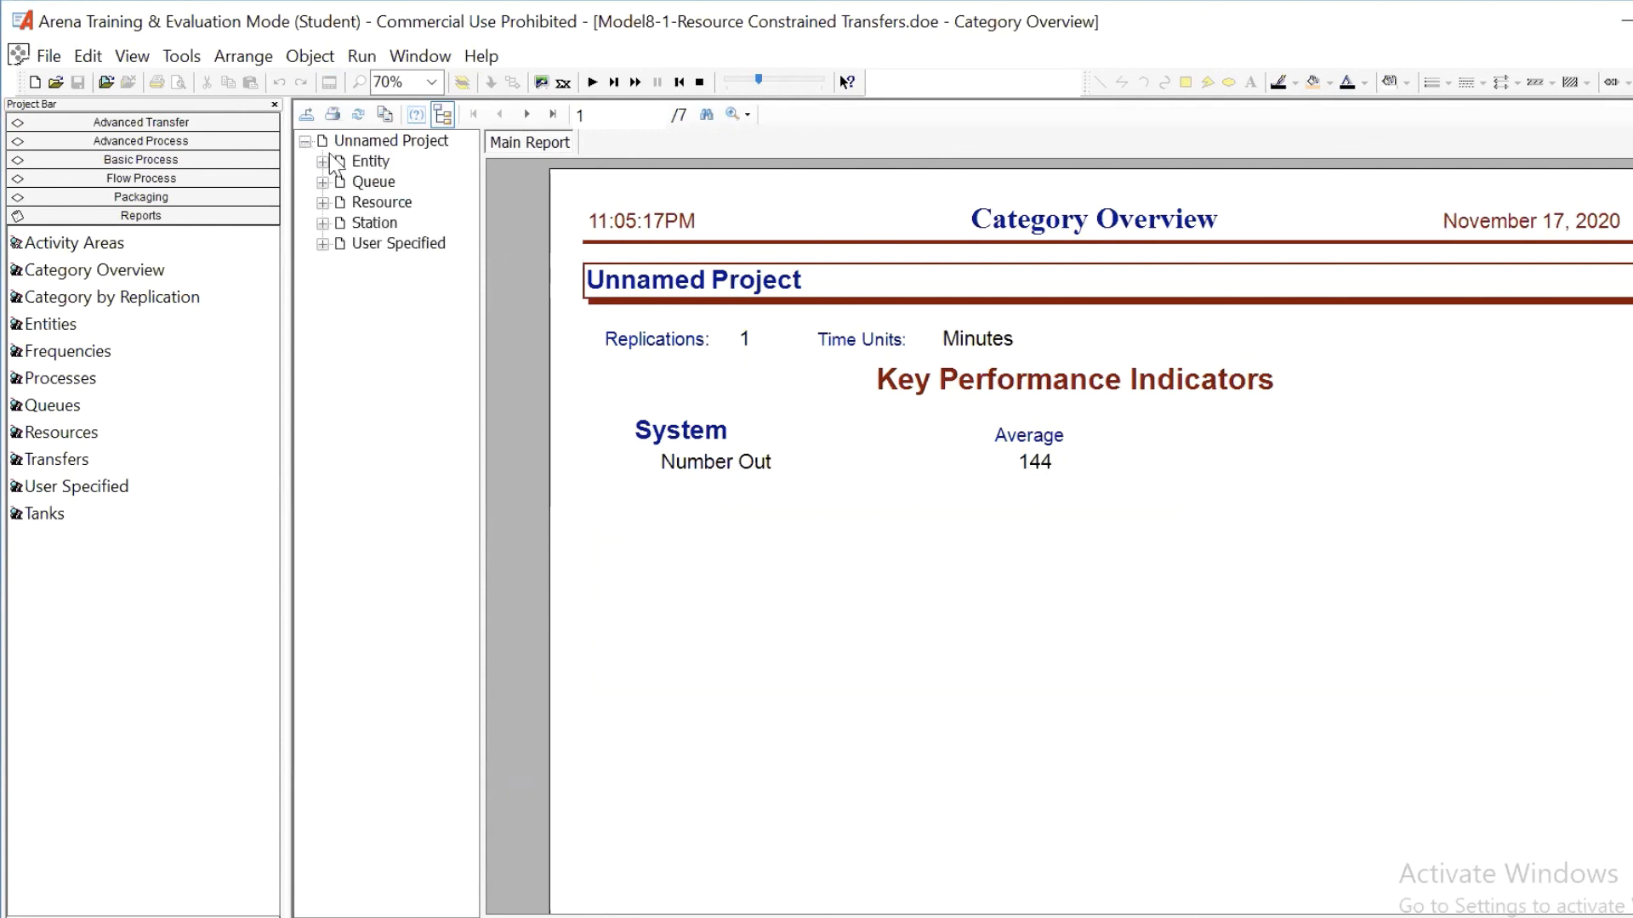
left_click(370, 162)
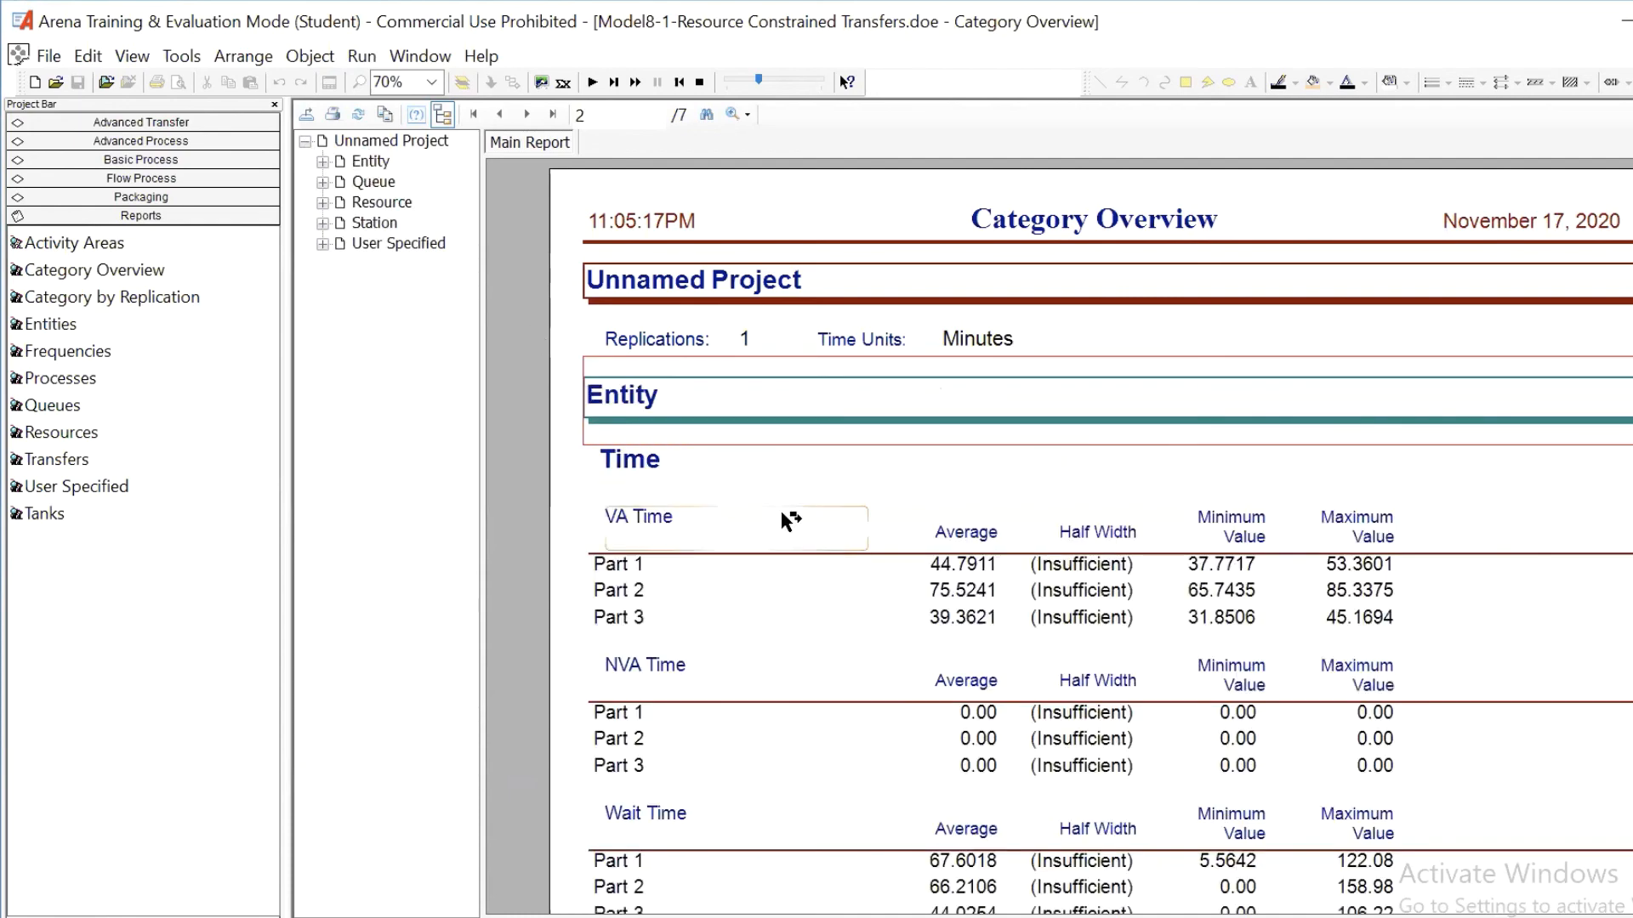
scroll(791, 519, "down", 5)
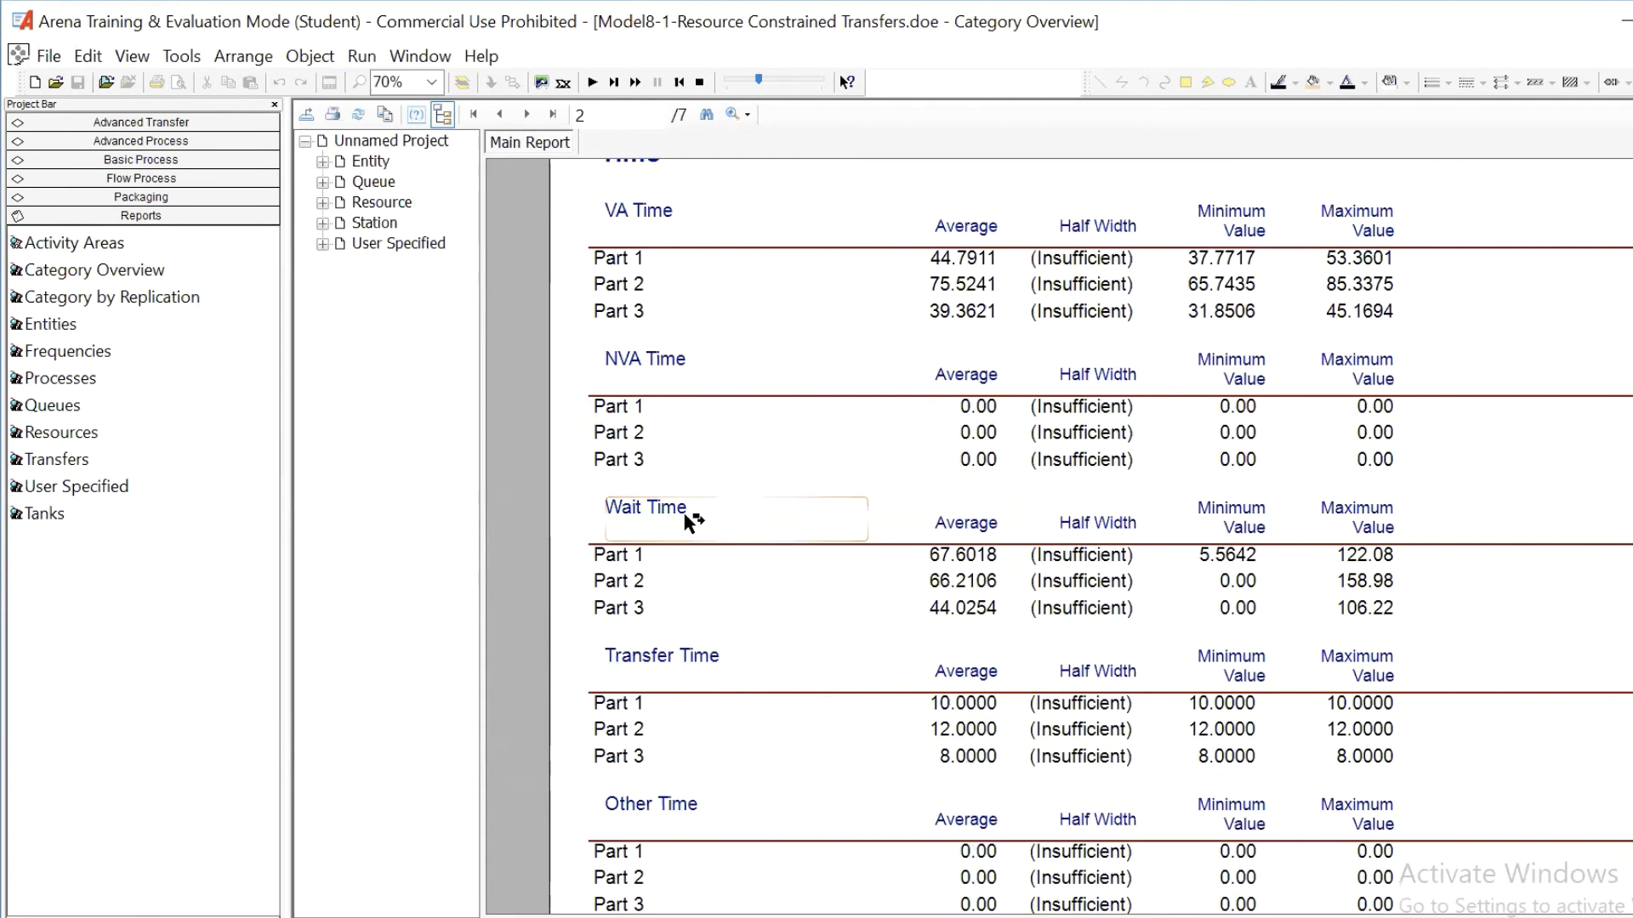
scroll(695, 523, "down", 3)
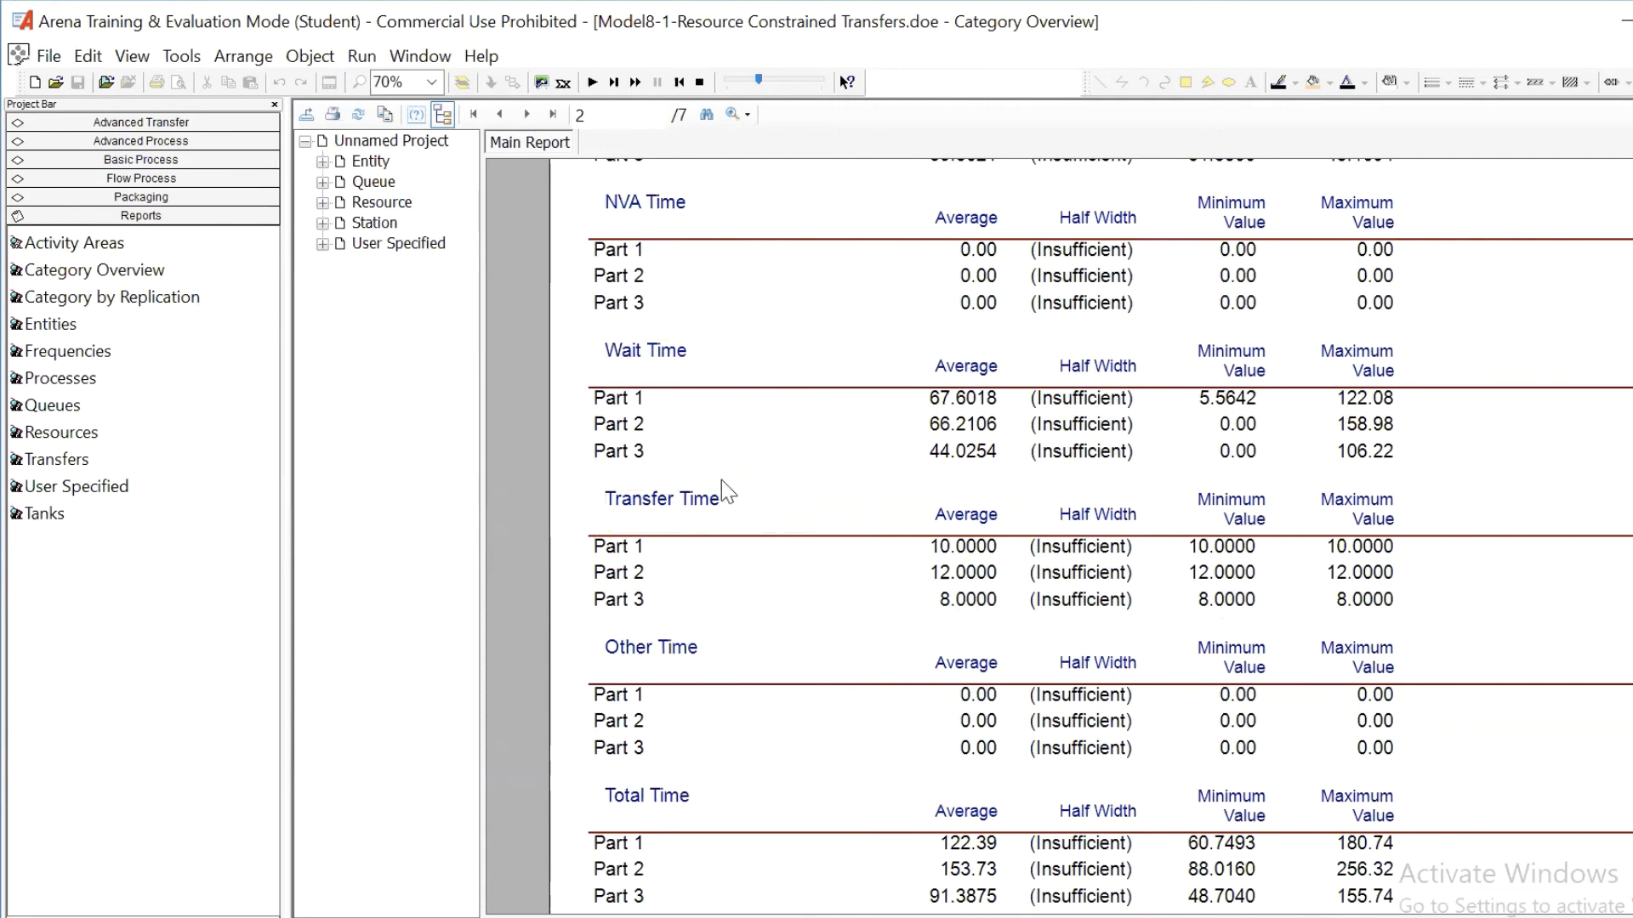
Compare the value-added, wait and transfer times of the three parts in the Category Overview report.
scroll(723, 483, "up", 2)
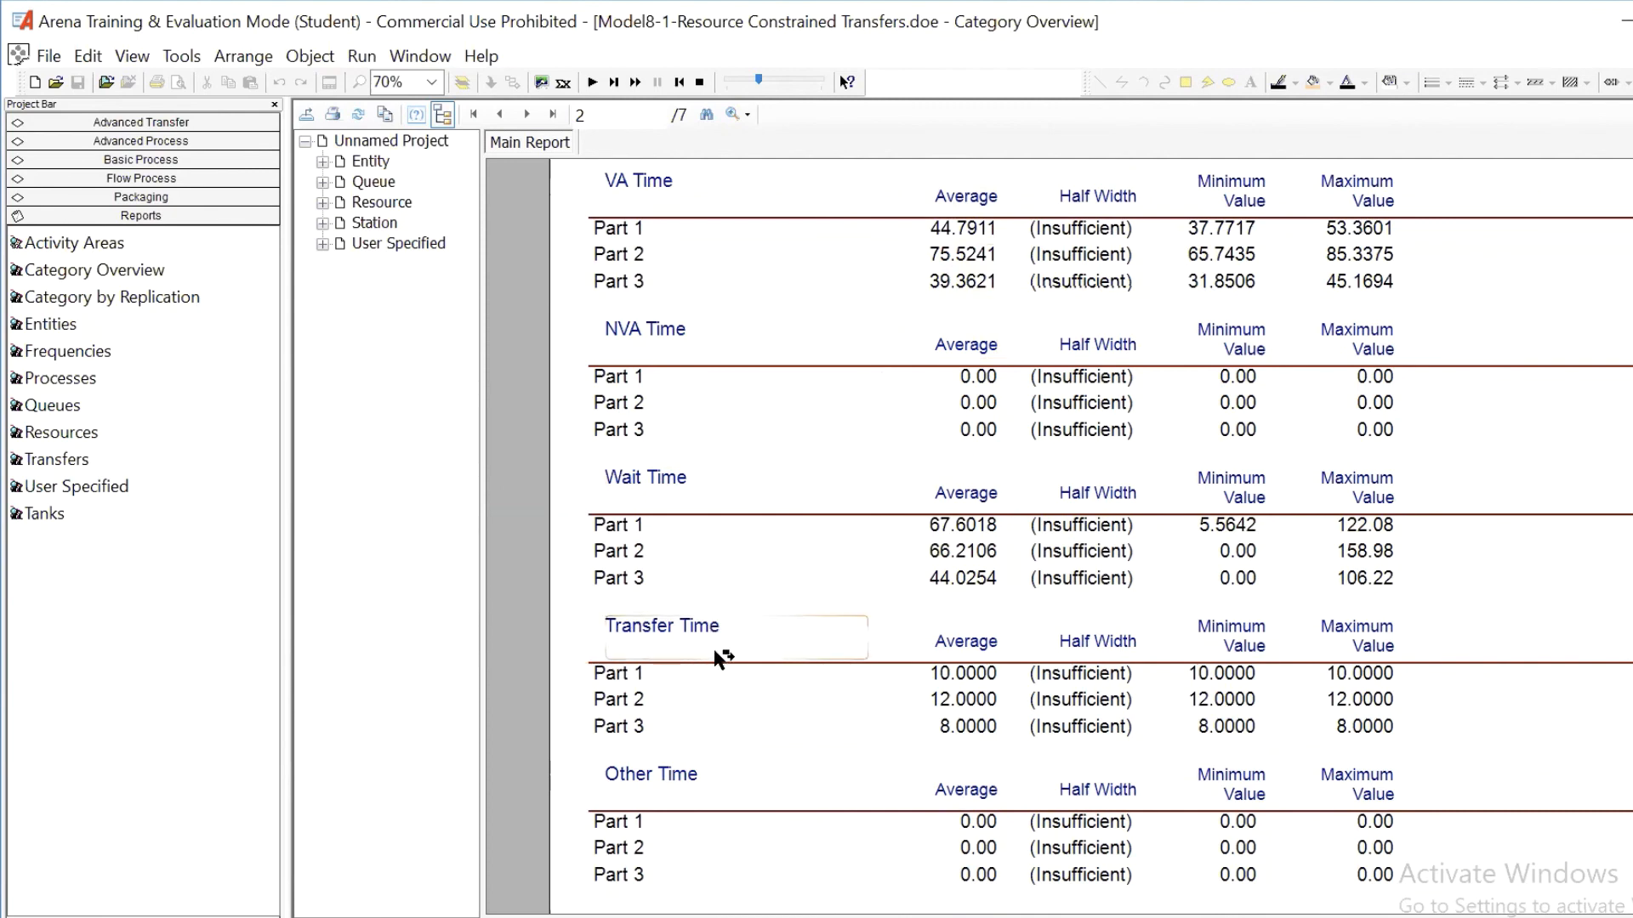
scroll(722, 650, "down", 1)
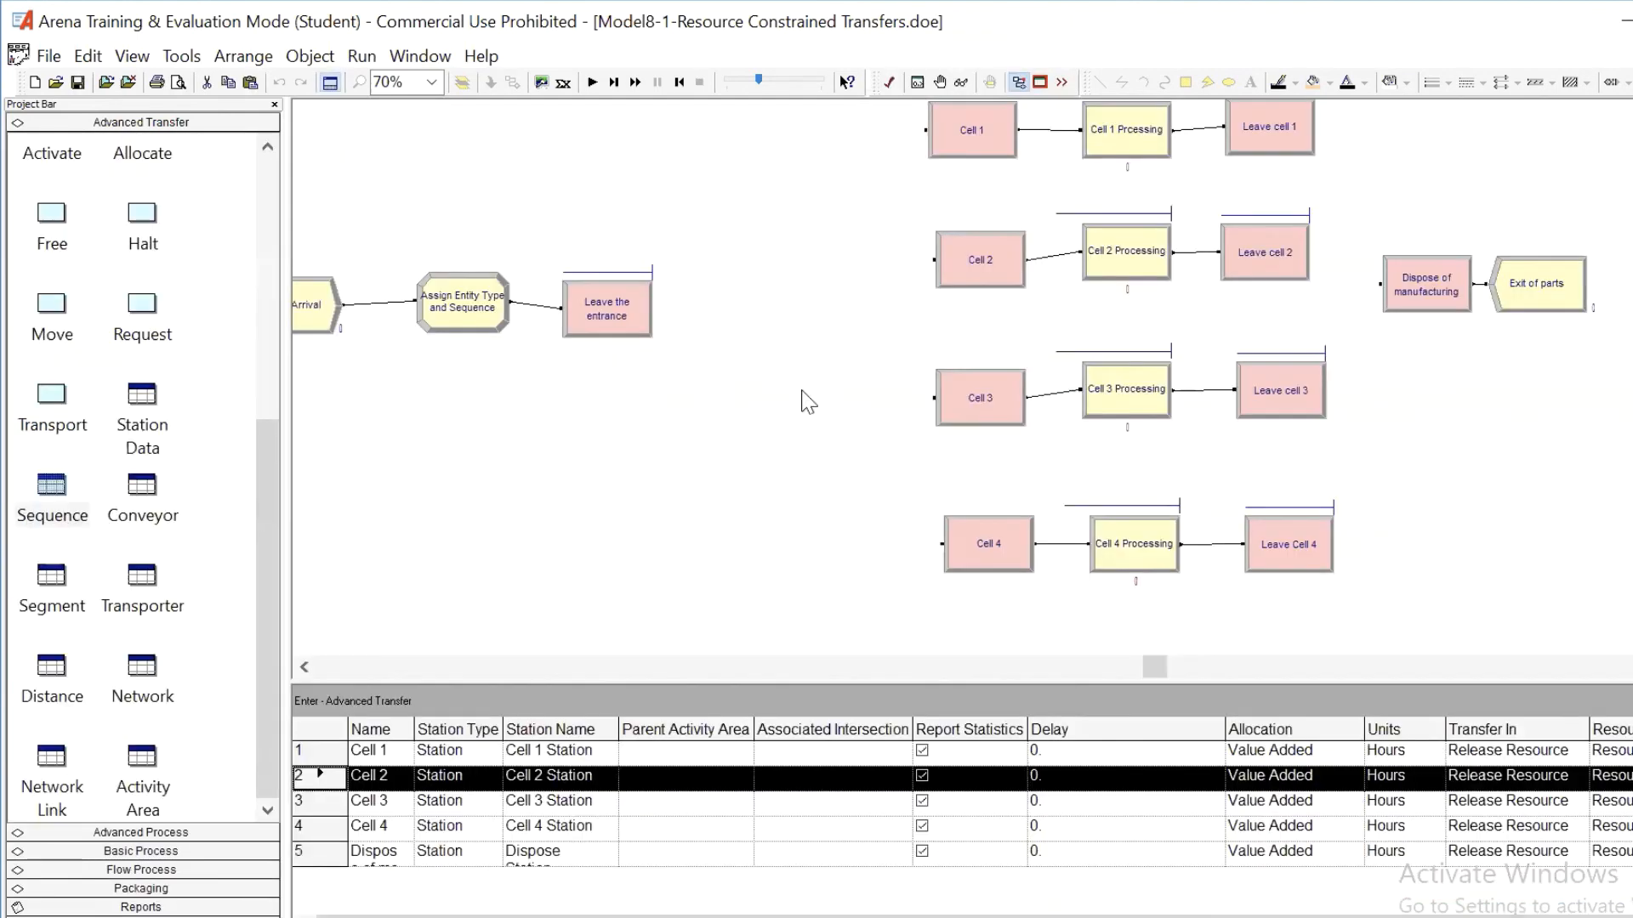
Review the cell layout in the model and bring up the Basic Process modules to reach the Resource data.
scroll(801, 401, "up", 3)
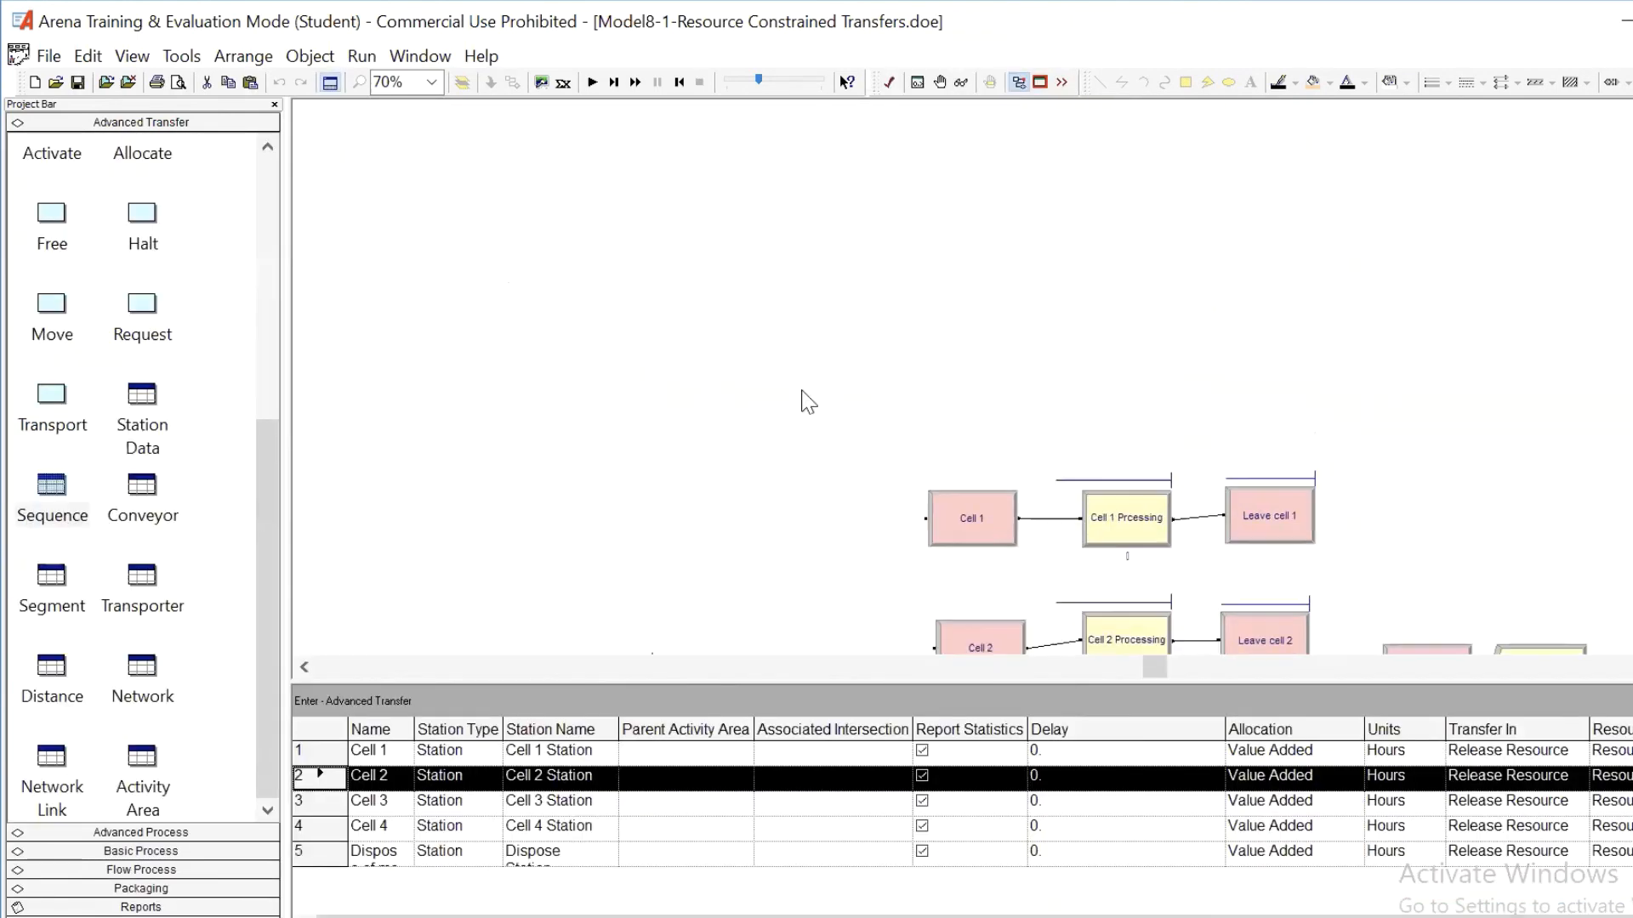
scroll(802, 401, "down", 4)
scroll(807, 402, "up", 3)
scroll(807, 402, "down", 1)
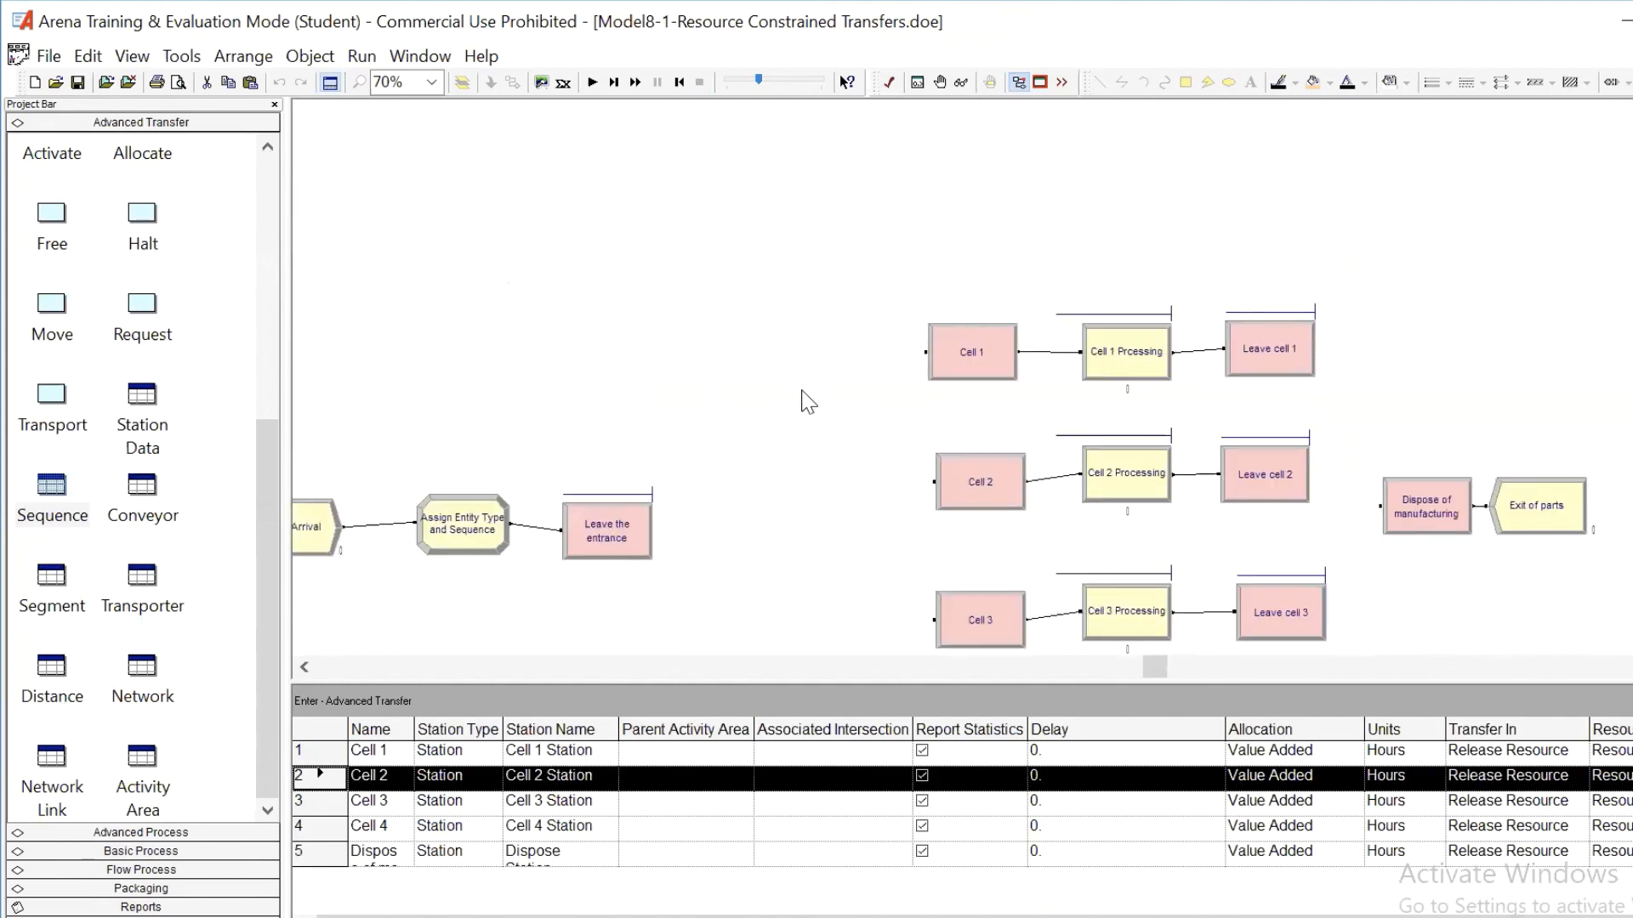
scroll(808, 402, "down", 1)
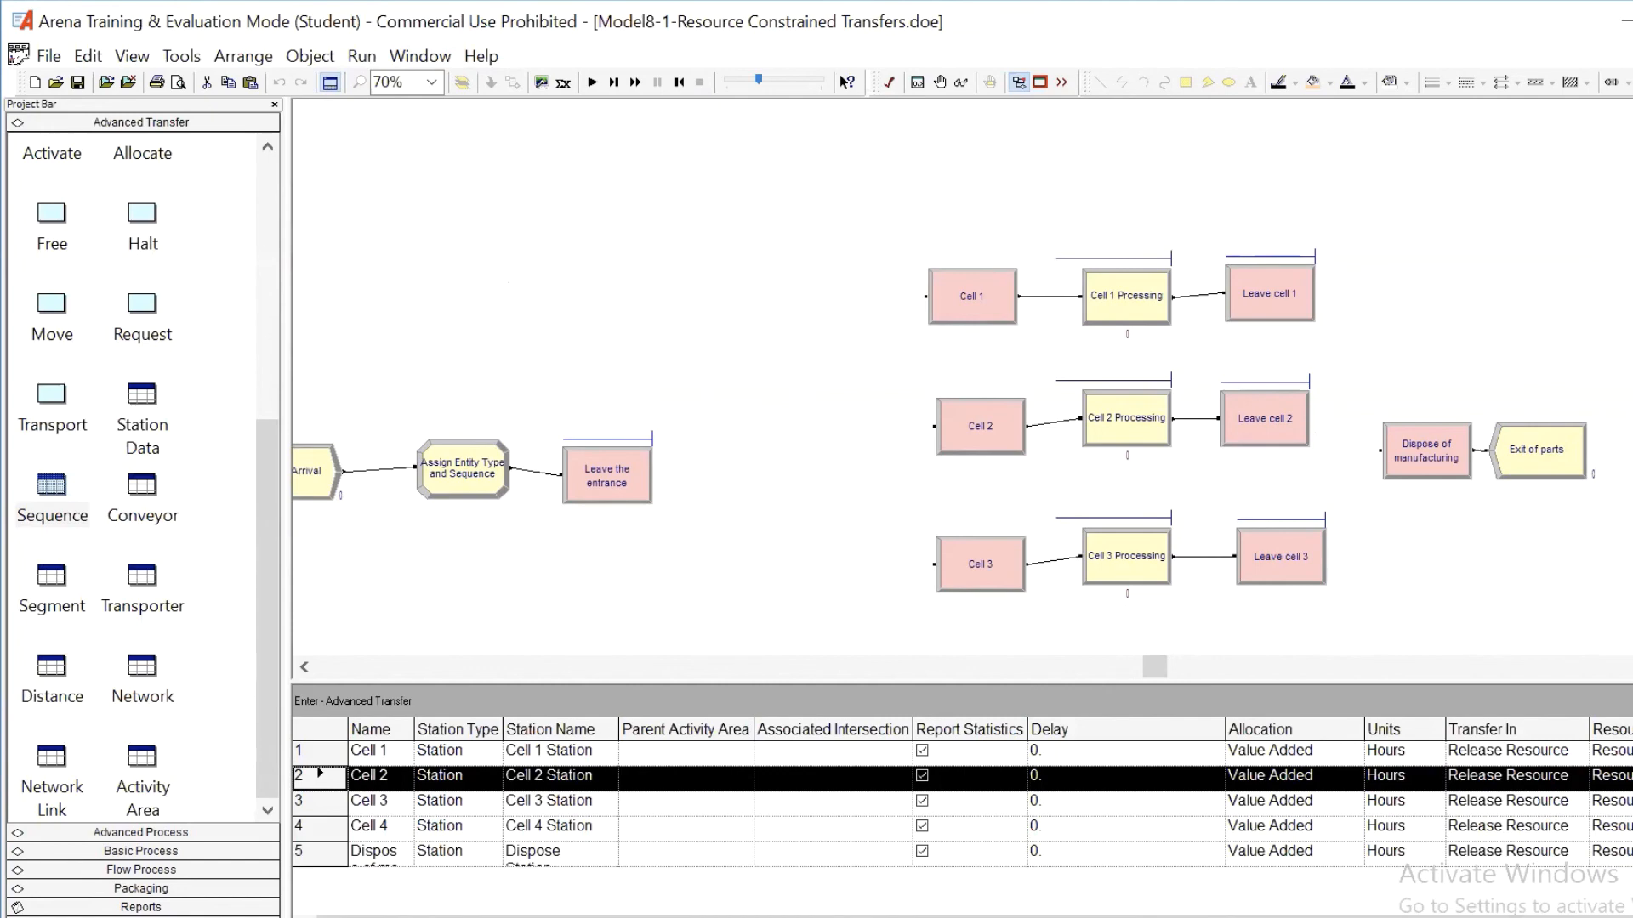
scroll(1508, 491, "down", 2)
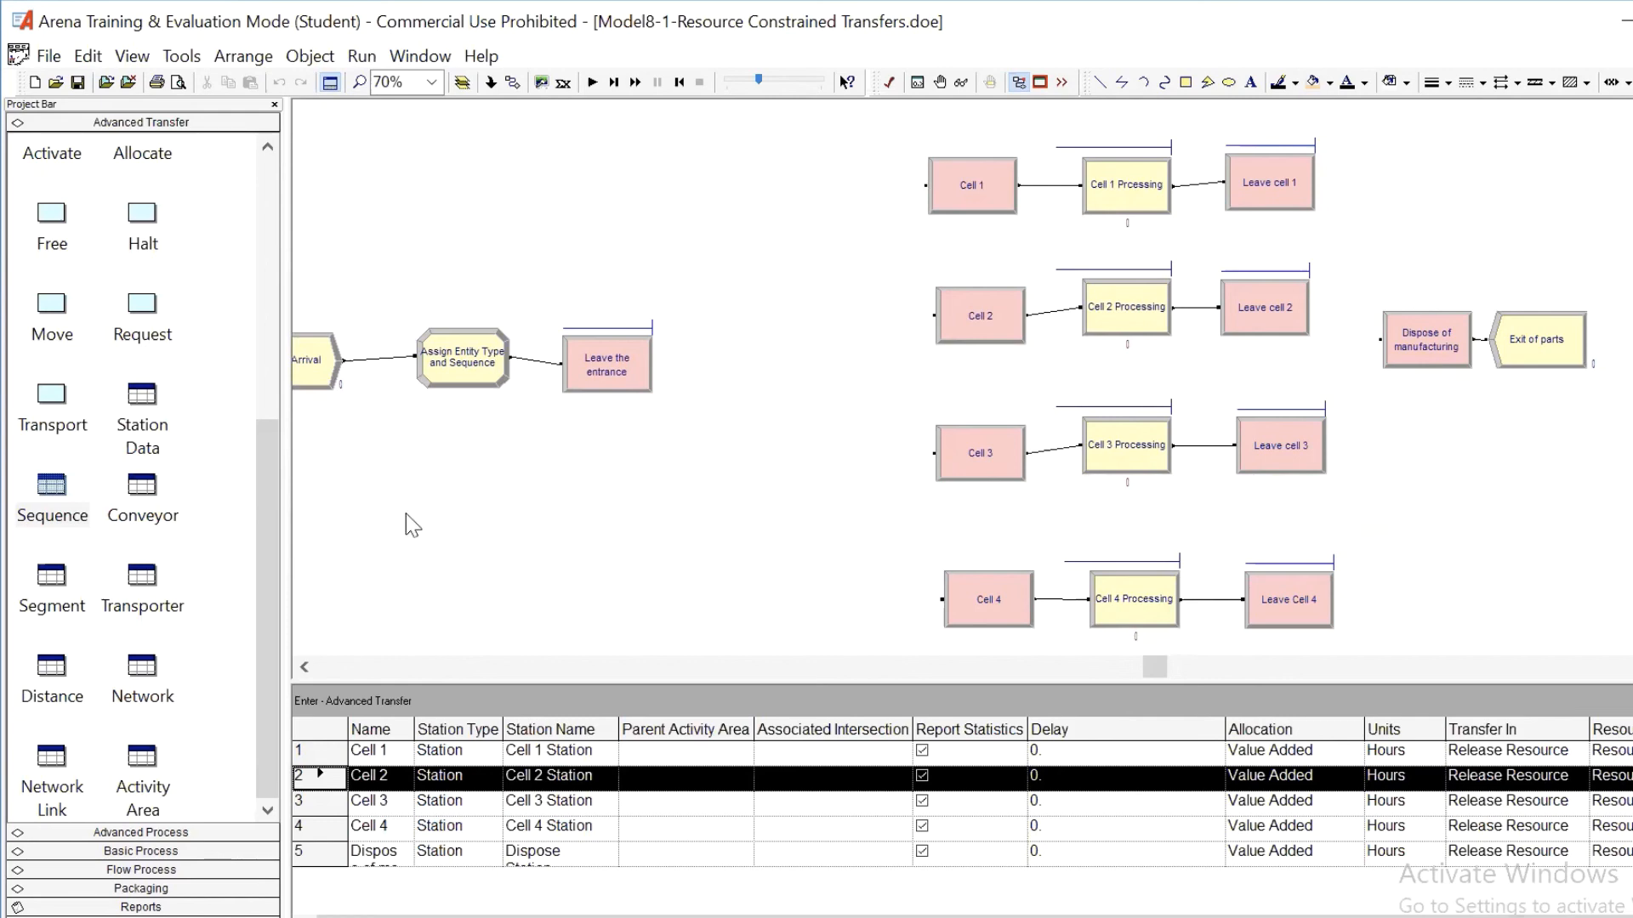
left_click(125, 851)
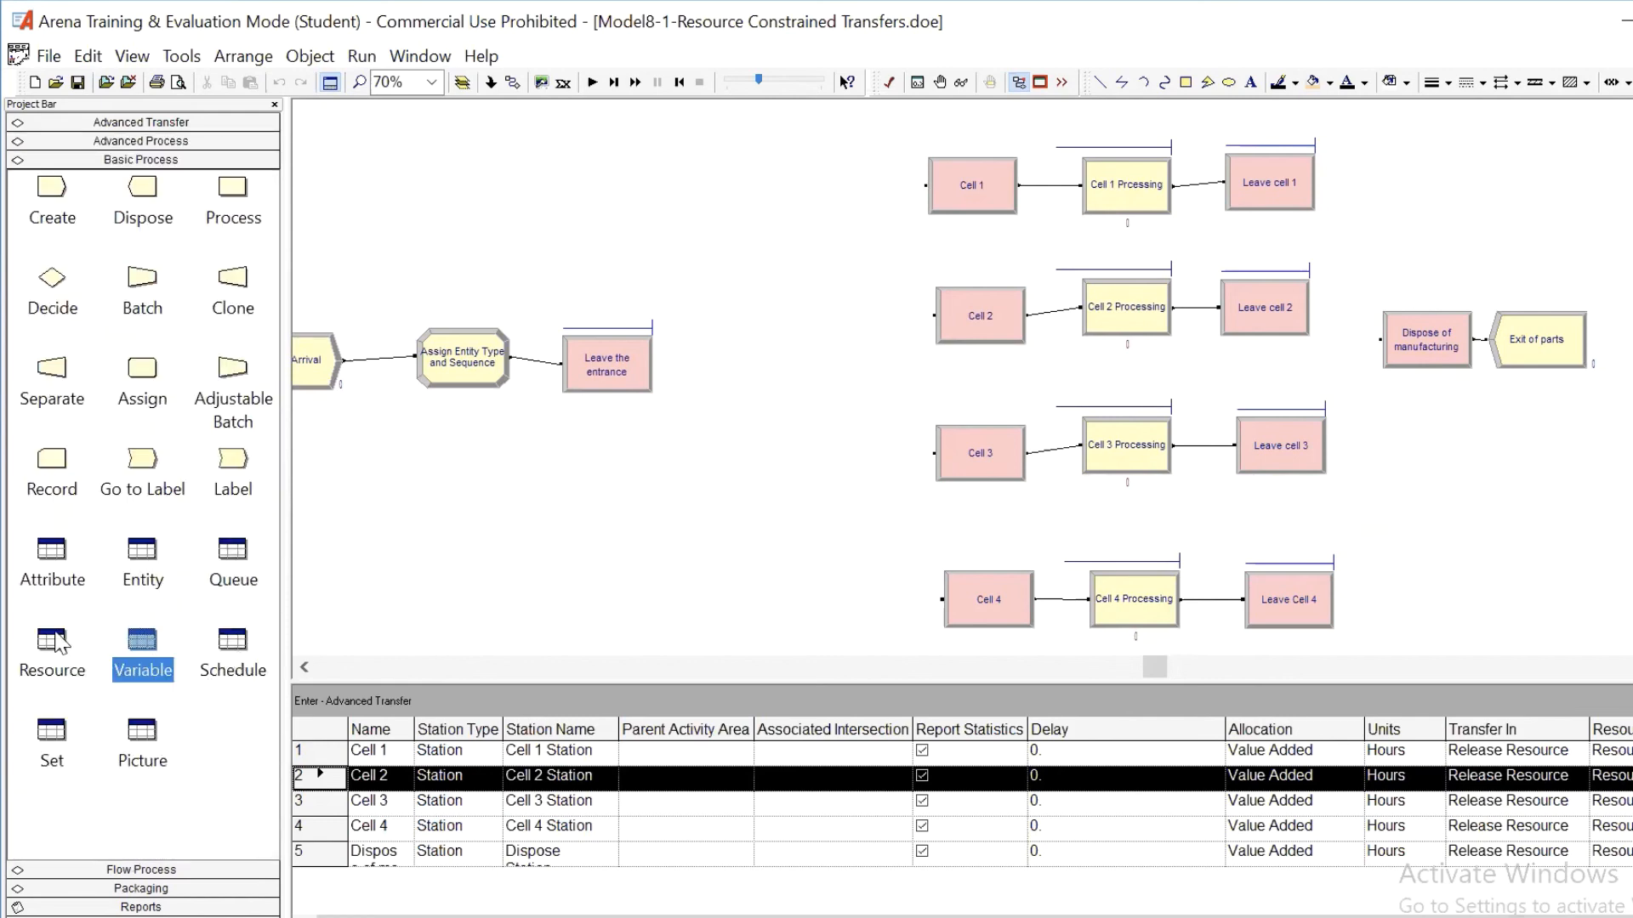